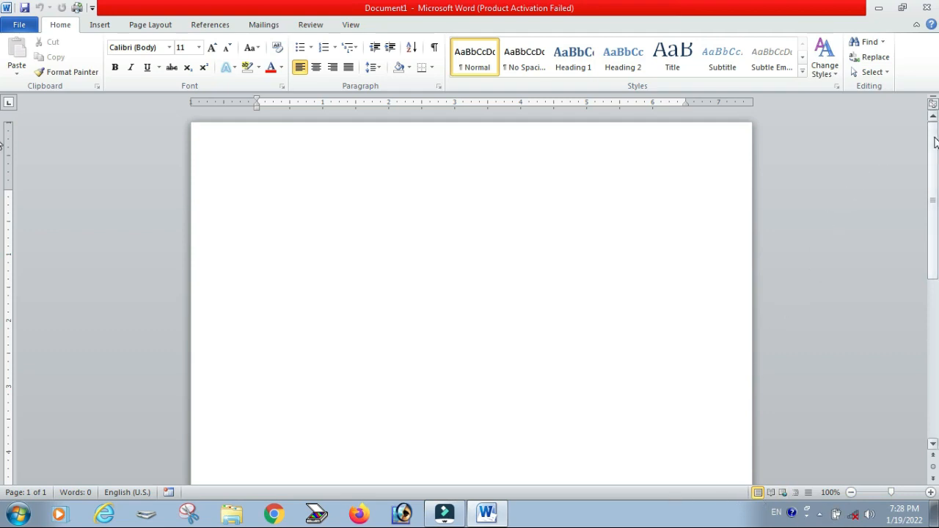
pyautogui.moveTo(935, 154); pyautogui.dragTo(932, 183)
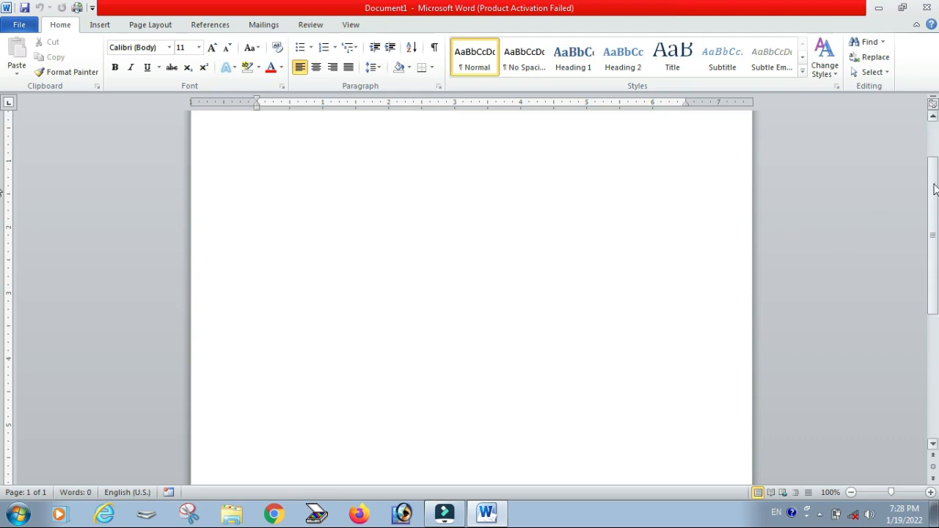
pyautogui.moveTo(937, 179); pyautogui.dragTo(938, 292)
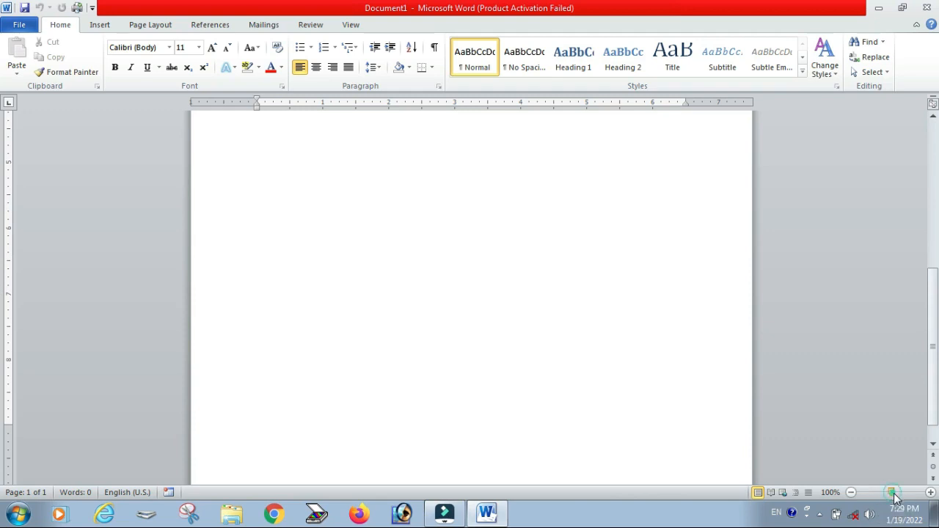
pyautogui.moveTo(894, 498); pyautogui.dragTo(906, 494)
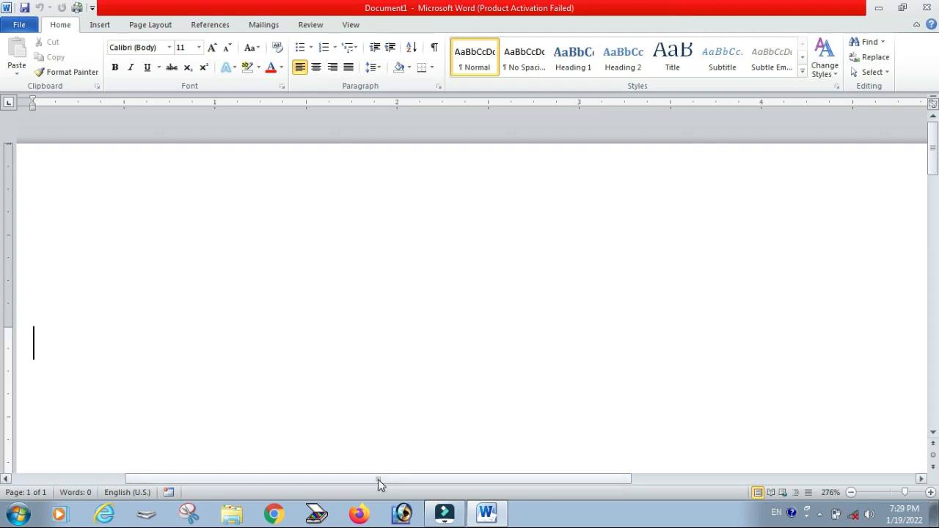
pyautogui.moveTo(379, 480); pyautogui.dragTo(242, 480)
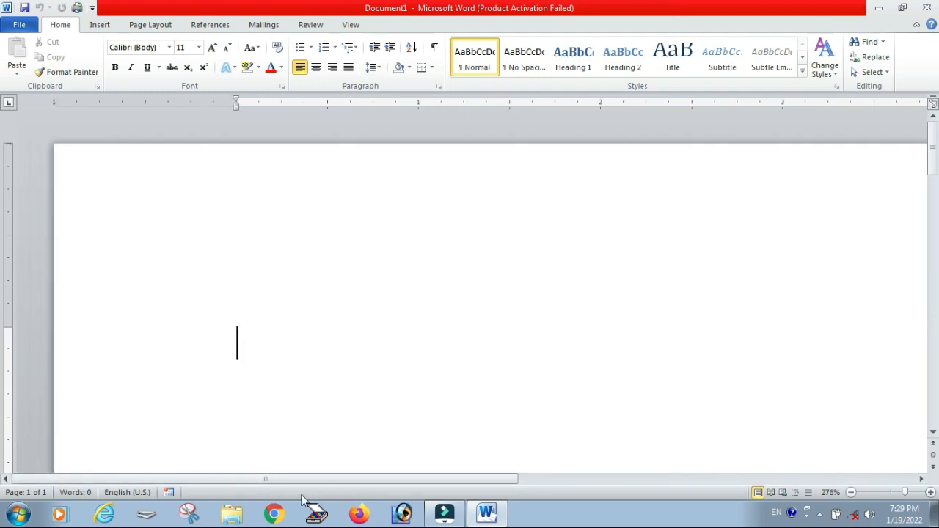
pyautogui.moveTo(269, 480); pyautogui.dragTo(521, 486)
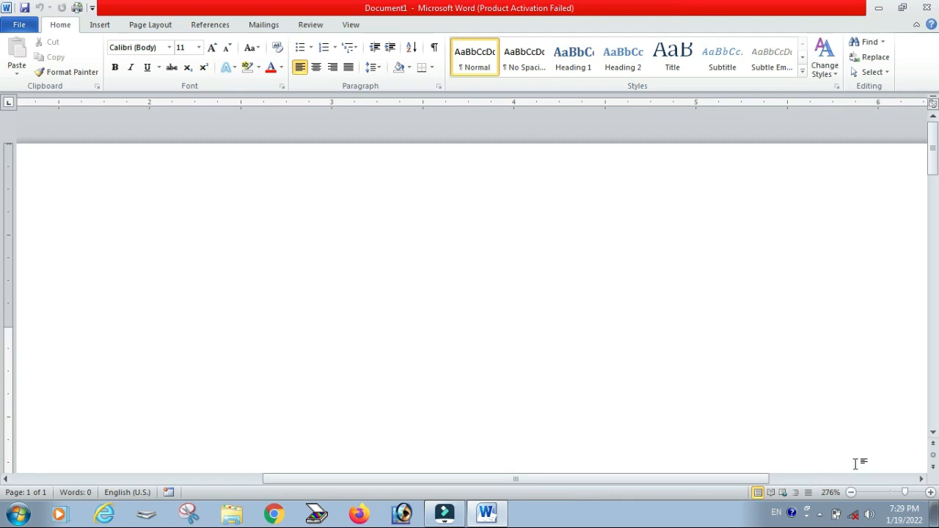
pyautogui.click(894, 493)
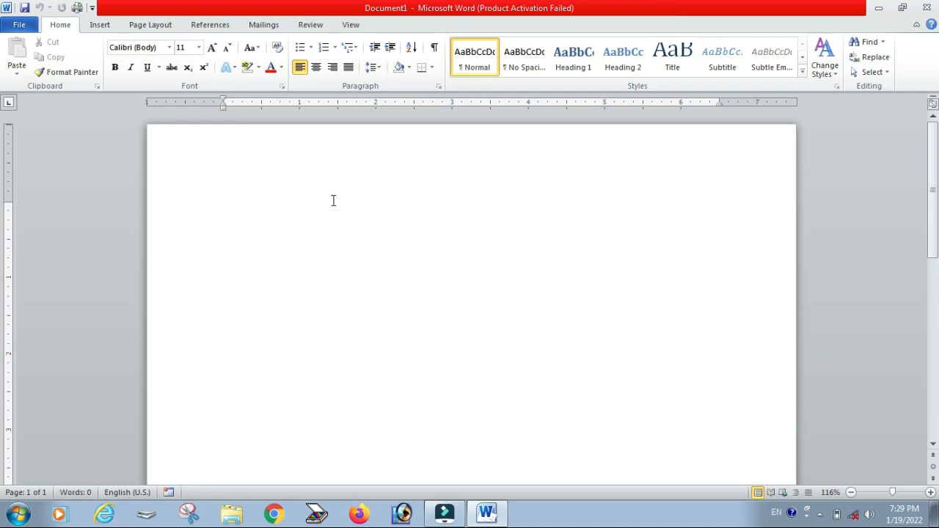
# Step: Type the text "Alpha computer" on the first line of the blank document
pyautogui.write('alp')
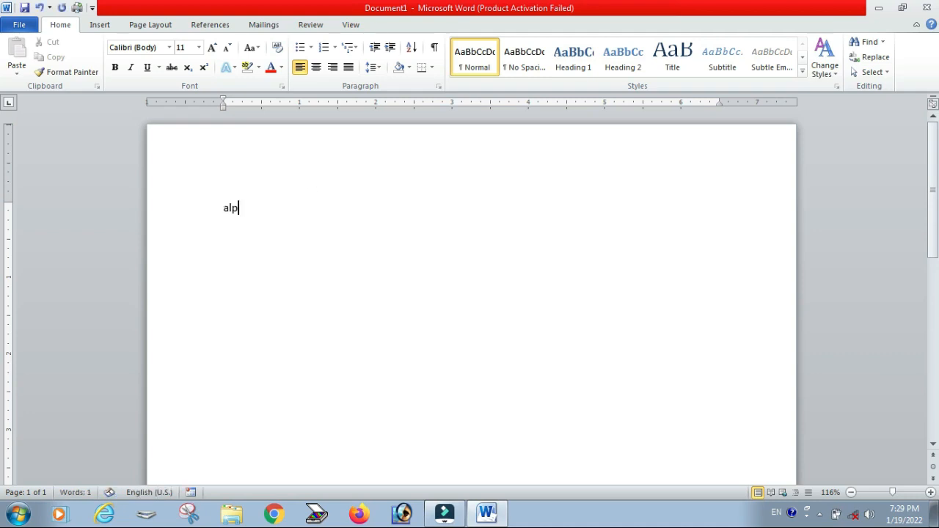
pyautogui.write('ha computer')
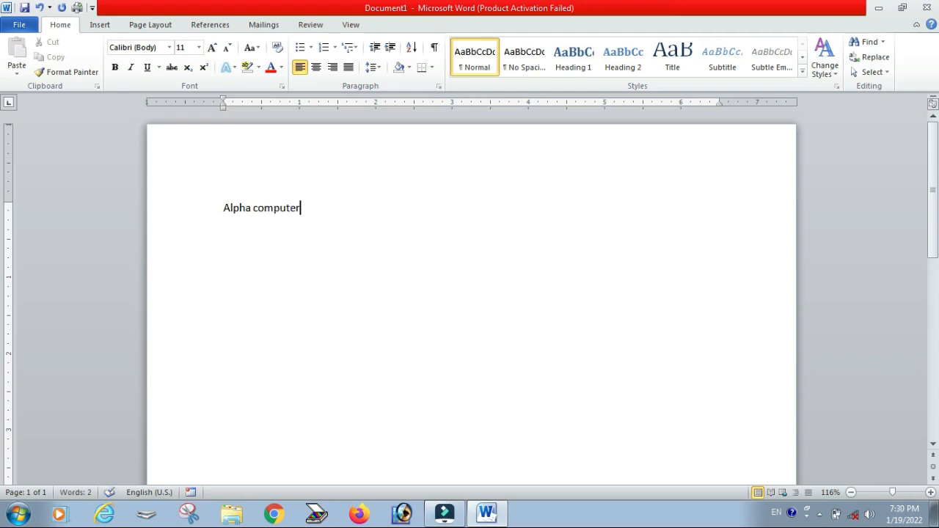
# Step: Select the whole "Alpha computer" line and copy it to the clipboard
pyautogui.click(325, 206)
pyautogui.click(329, 207)
pyautogui.tripleClick(310, 205)
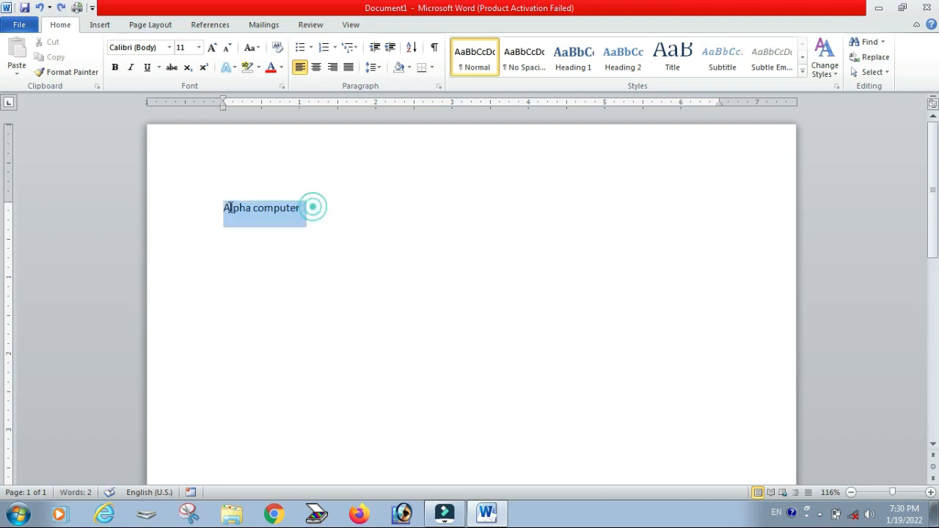
pyautogui.click(342, 227)
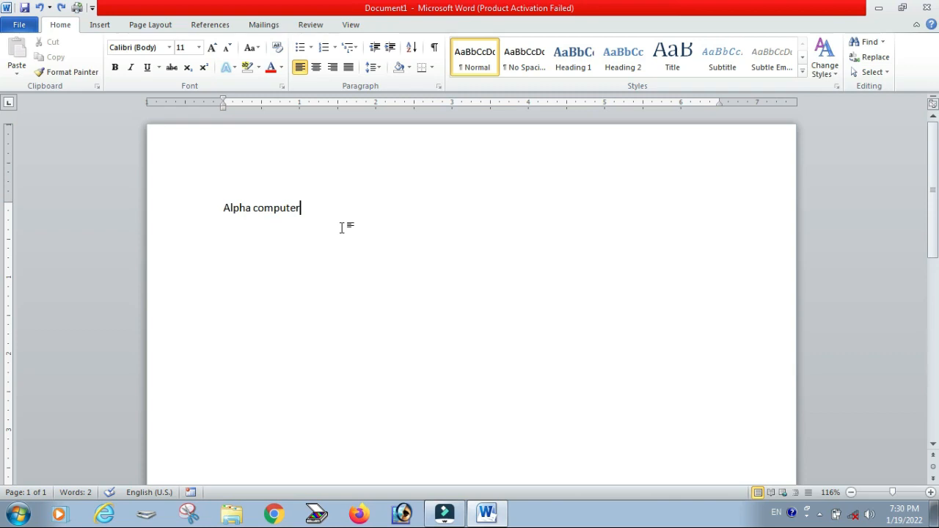
pyautogui.hotkey('shift', 'Left')
pyautogui.hotkey('shift', 'Left')
pyautogui.hotkey('shift', 'Left')
pyautogui.hotkey('shift', 'Left')
pyautogui.hotkey('shift', 'Left')
pyautogui.hotkey('shift', 'Left')
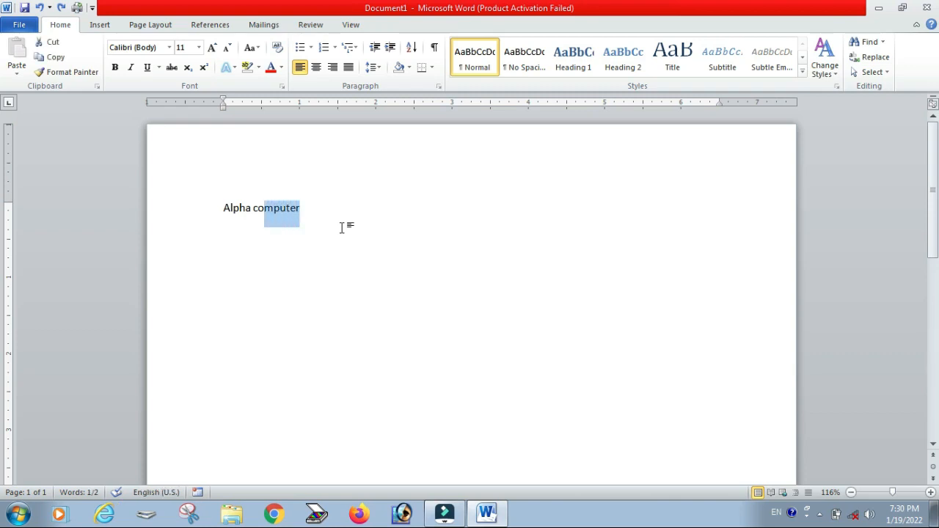
pyautogui.hotkey('shift', 'Left')
pyautogui.hotkey('shift', 'Left')
pyautogui.hotkey('shift', 'Left')
pyautogui.hotkey('shift', 'Left')
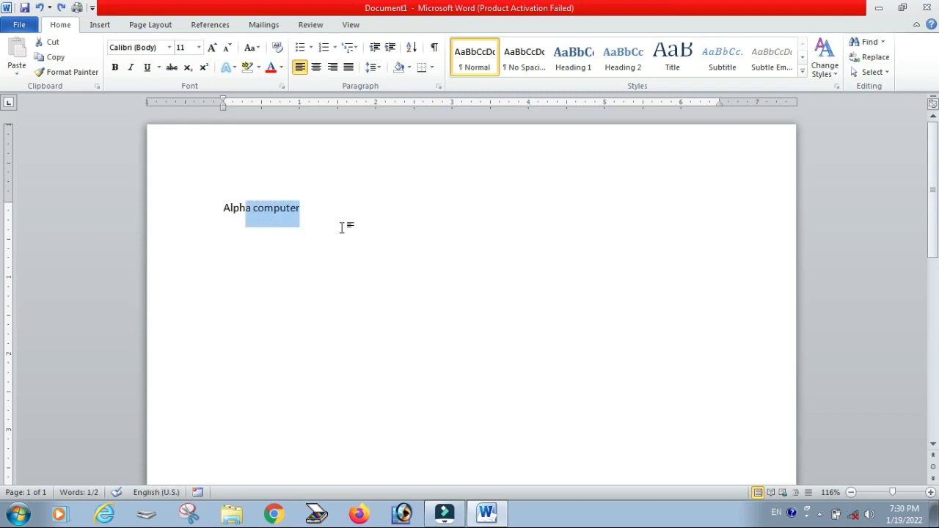
pyautogui.hotkey('shift', 'Left')
pyautogui.hotkey('shift', 'Left')
pyautogui.hotkey('shift', 'Left')
pyautogui.hotkey('shift', 'Left')
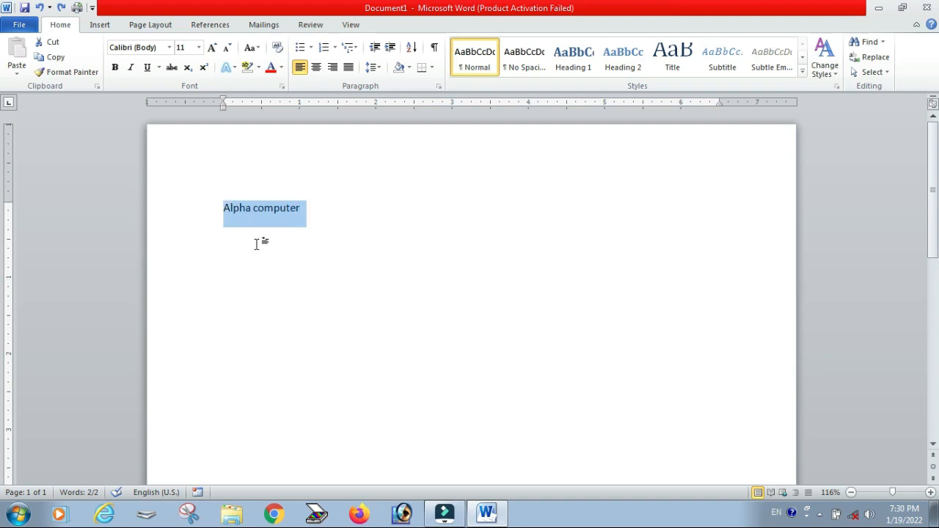
pyautogui.click(49, 63)
# Step: Start a new paragraph below the line and paste the copied text repeatedly to fill ten lines
pyautogui.click(239, 266)
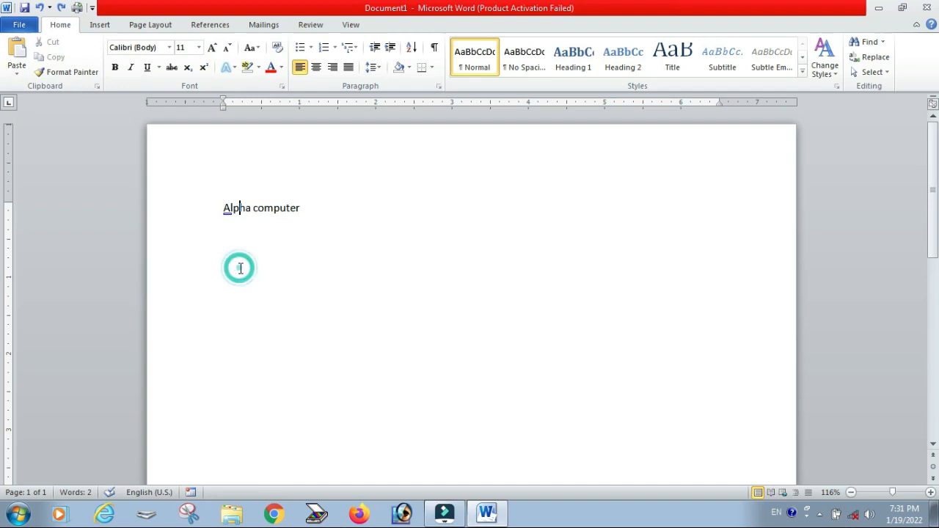
pyautogui.click(326, 220)
pyautogui.press('Return')
pyautogui.click(17, 50)
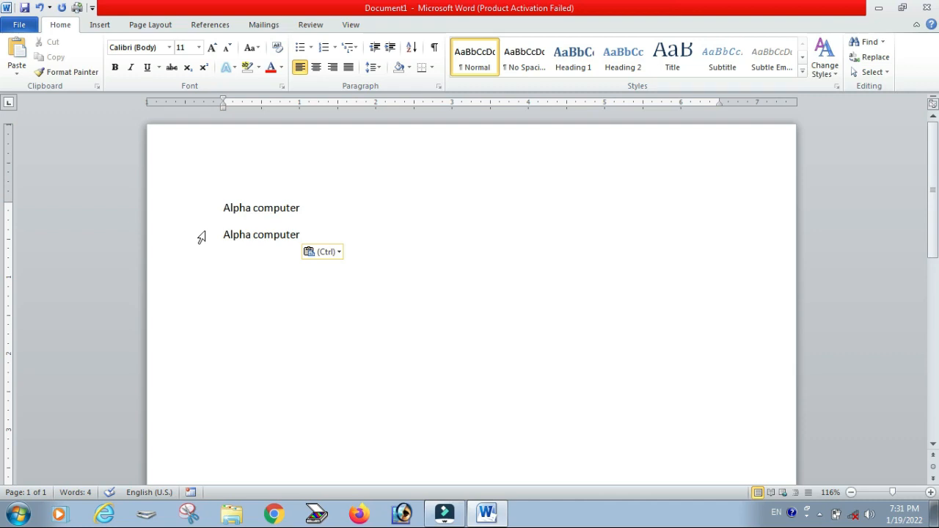
pyautogui.click(17, 58)
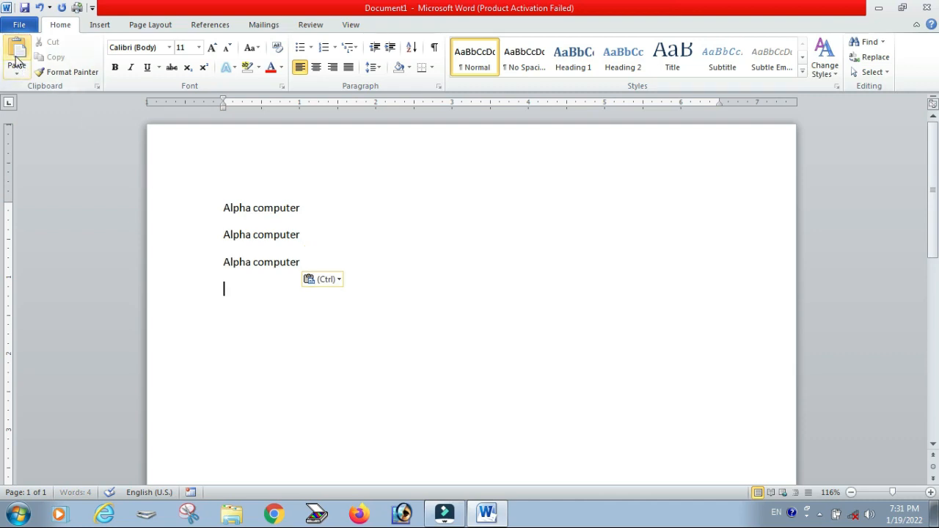
pyautogui.click(17, 58)
pyautogui.click(17, 58)
pyautogui.click(17, 58)
pyautogui.click(17, 58)
pyautogui.click(17, 58)
pyautogui.click(17, 58)
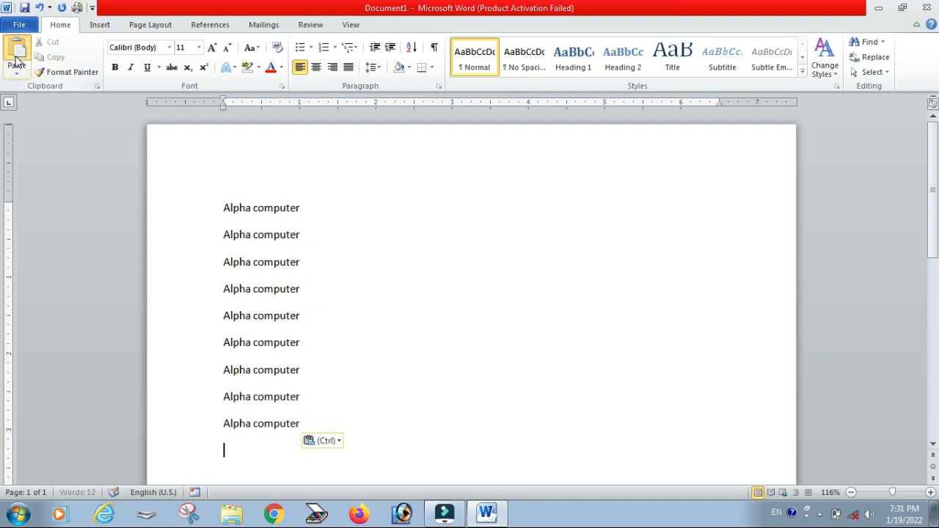
pyautogui.click(17, 58)
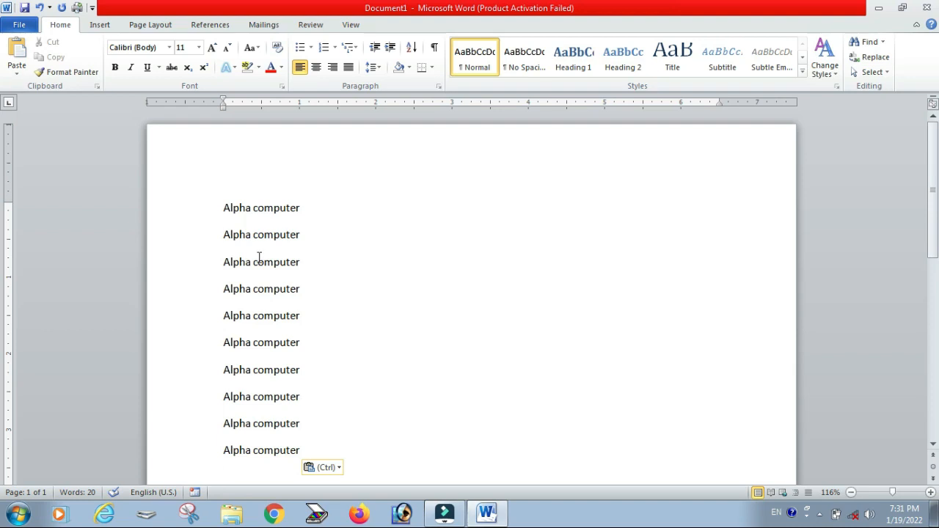
# Step: Color the first "Alpha computer" line red and cut it from the document
pyautogui.tripleClick(311, 207)
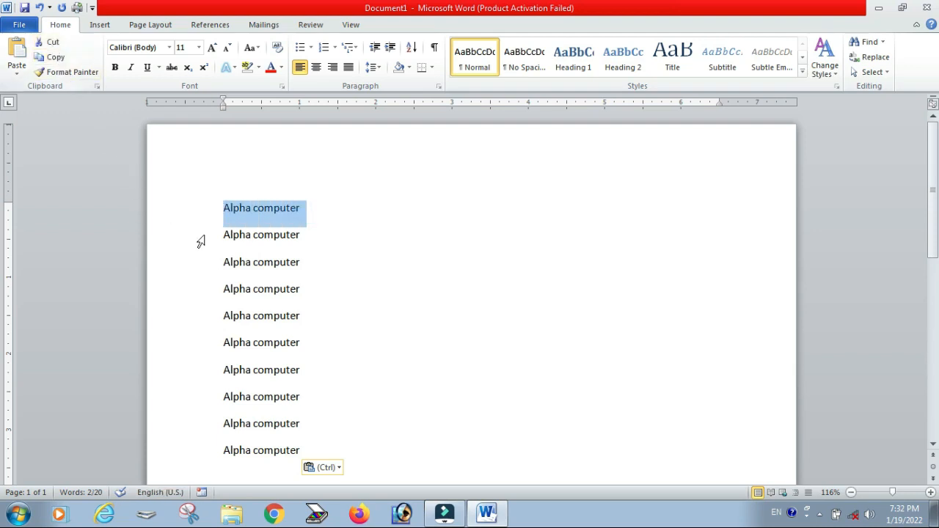
pyautogui.click(289, 213)
pyautogui.moveTo(307, 208); pyautogui.dragTo(210, 210)
pyautogui.click(271, 67)
pyautogui.click(357, 231)
pyautogui.moveTo(307, 208); pyautogui.dragTo(219, 206)
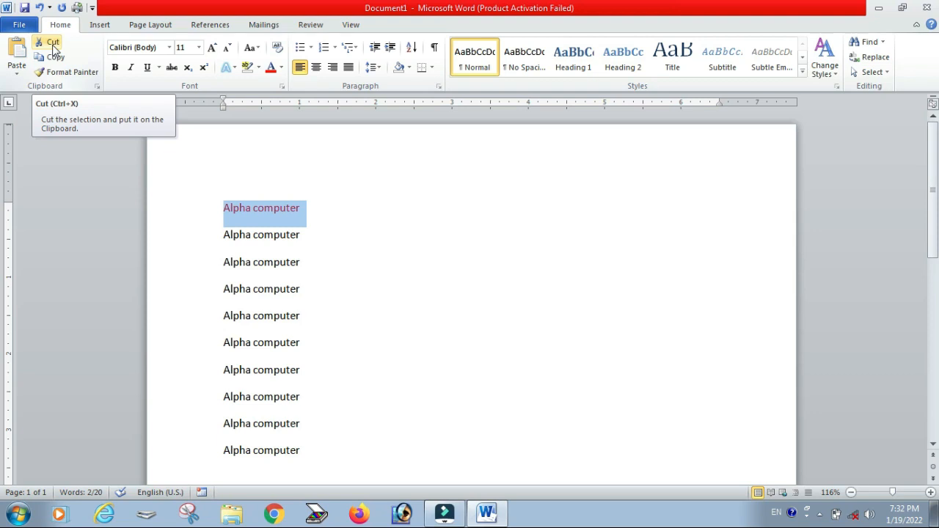
pyautogui.click(52, 47)
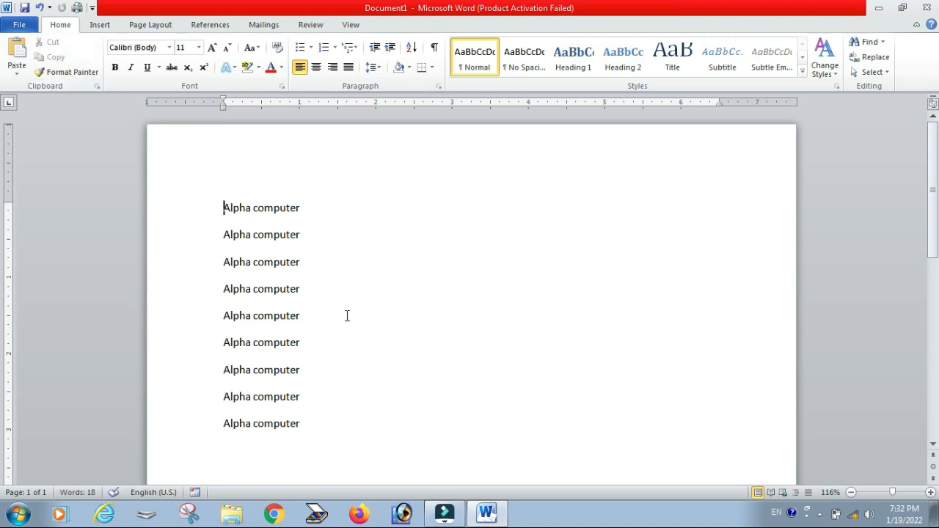
# Step: Paste the cut red line at the end of the document
pyautogui.click(258, 456)
pyautogui.scroll(-1, 253, 417)
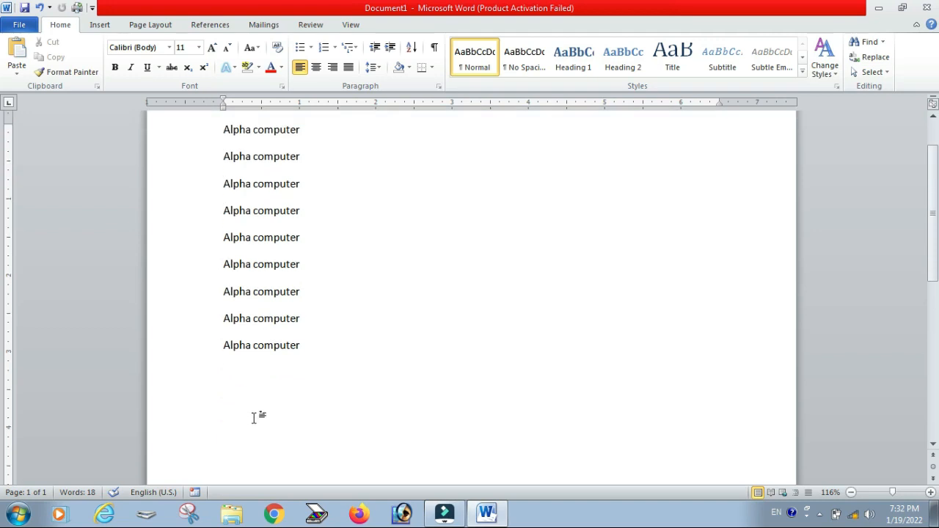
pyautogui.click(17, 52)
pyautogui.scroll(1, 474, 333)
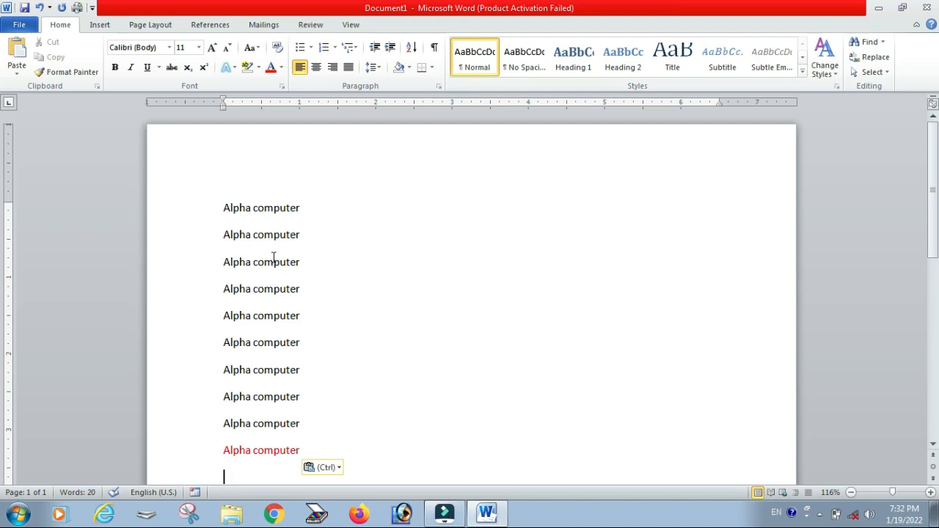
# Step: Select the first "Alpha computer" line and copy it
pyautogui.click(16, 74)
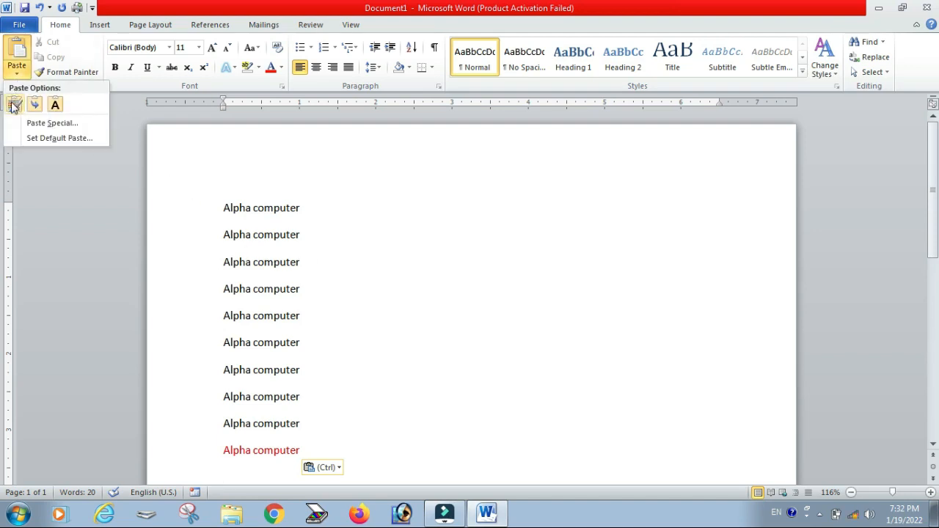
pyautogui.click(308, 454)
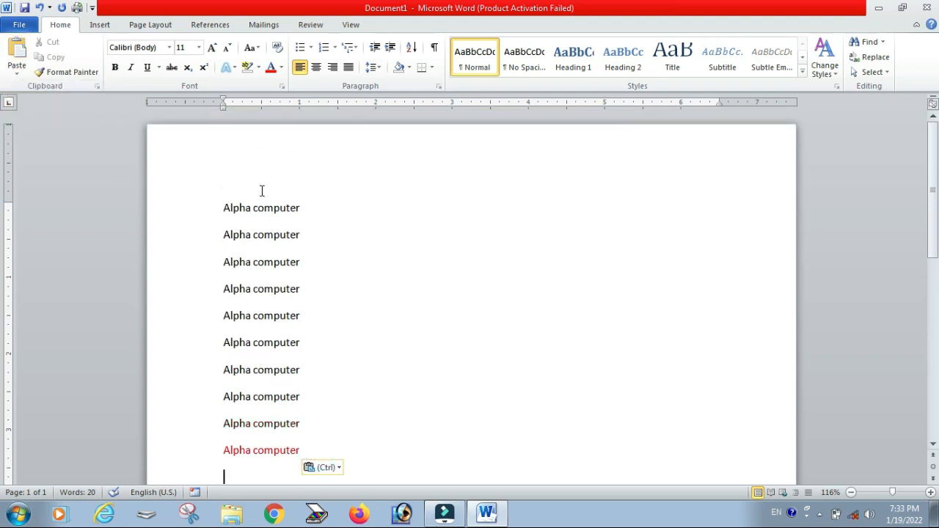
pyautogui.moveTo(305, 454); pyautogui.dragTo(222, 452)
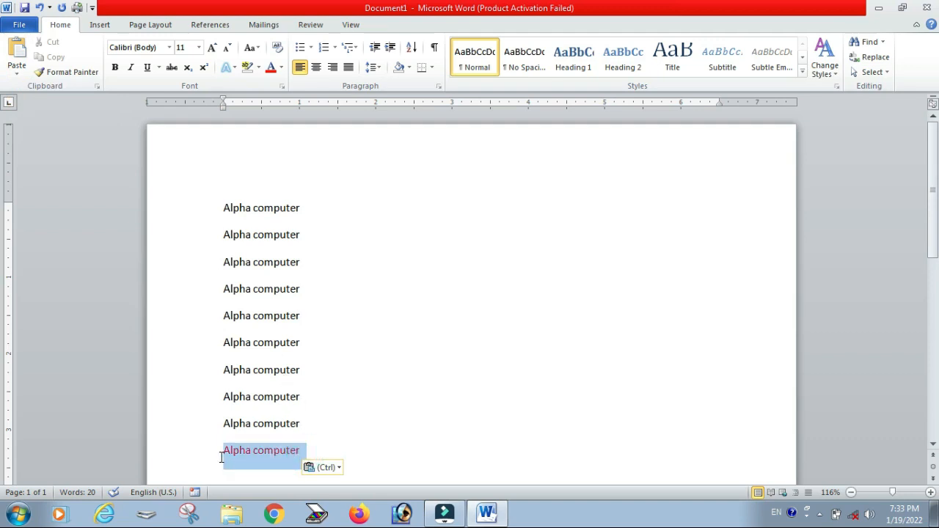
pyautogui.moveTo(301, 209); pyautogui.dragTo(212, 209)
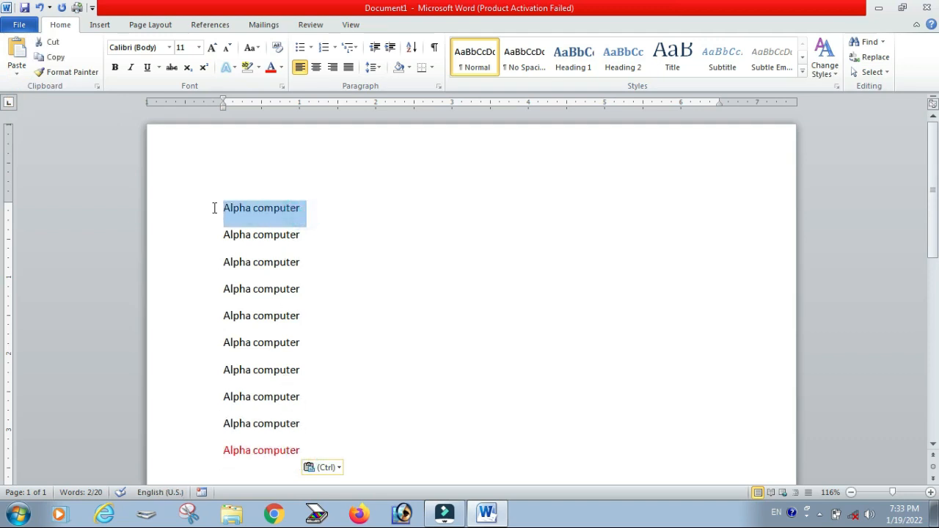
pyautogui.click(54, 57)
# Step: Paste the copied line at the end of the document using the Keep Source Formatting paste option
pyautogui.scroll(-4, 235, 293)
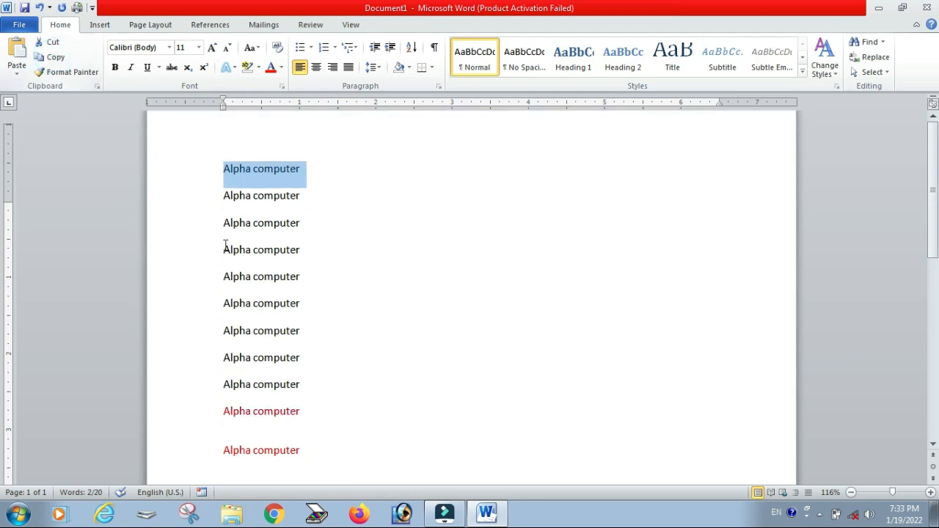
pyautogui.click(247, 336)
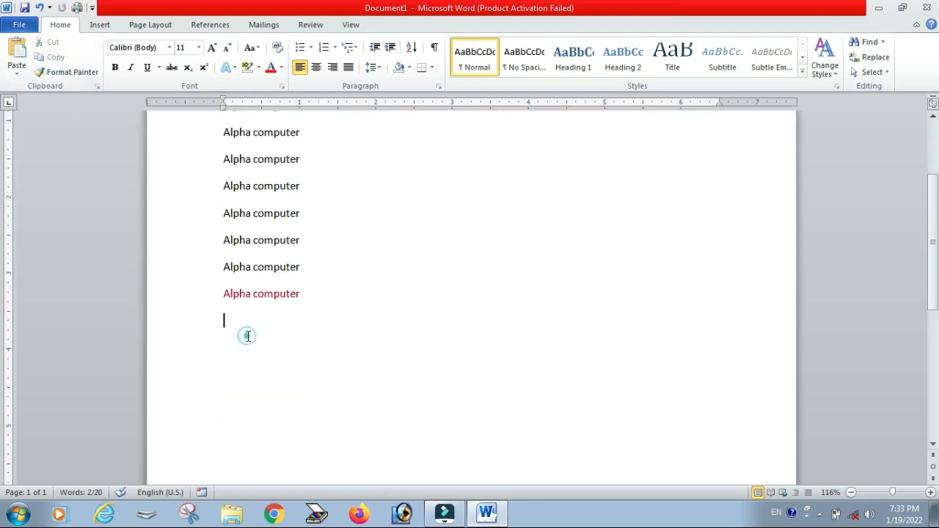
pyautogui.click(16, 68)
pyautogui.click(14, 107)
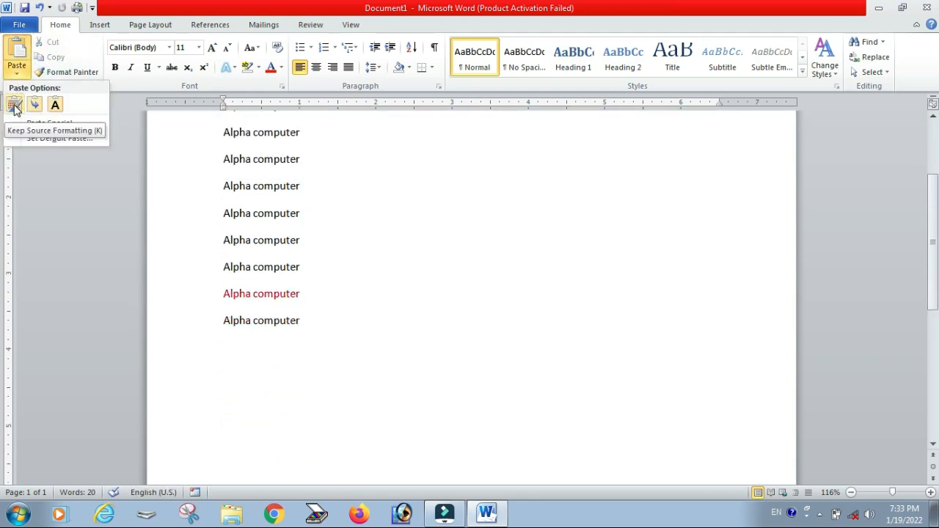
pyautogui.rightClick(14, 108)
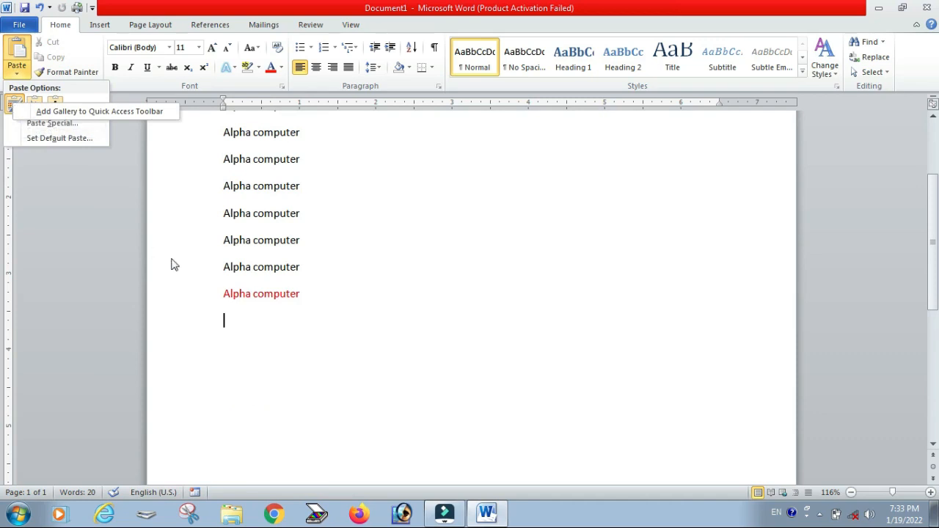
pyautogui.click(14, 106)
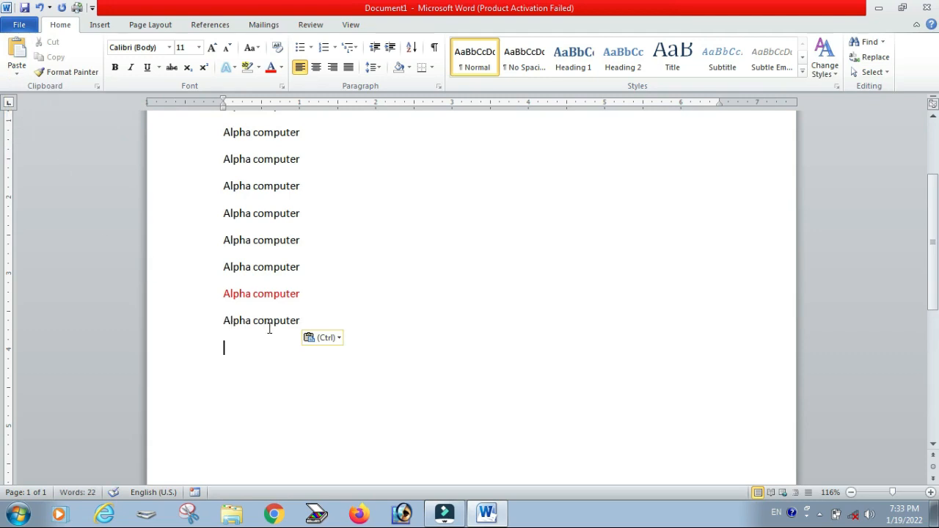
pyautogui.scroll(3, 269, 317)
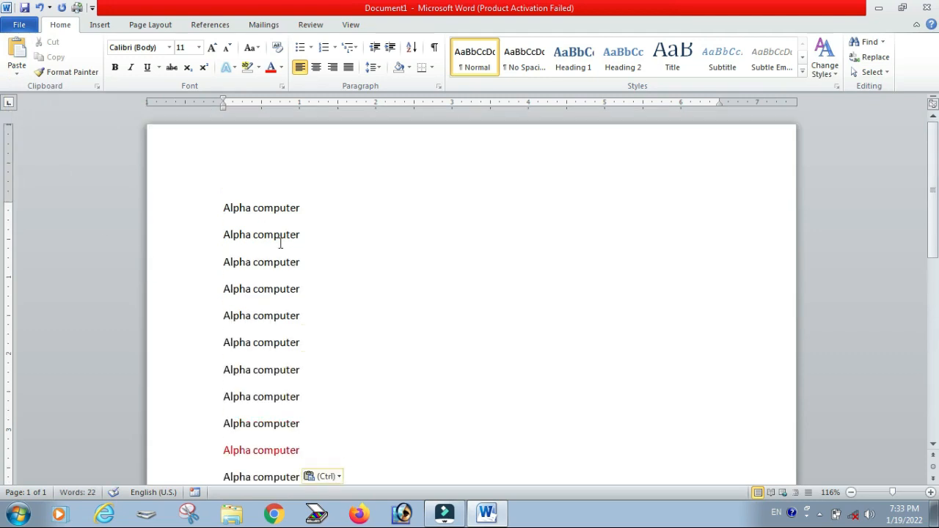
# Step: Color the first "Alpha computer" line green and copy it
pyautogui.tripleClick(301, 207)
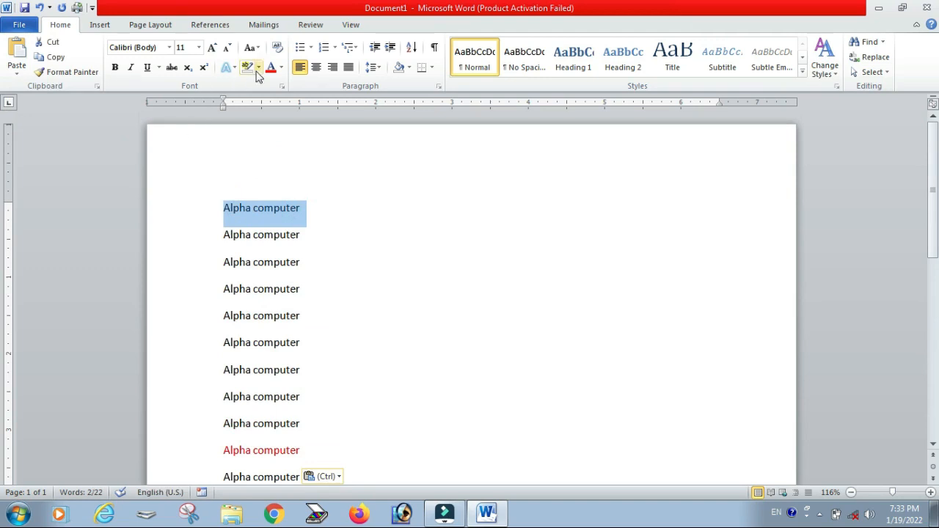
pyautogui.click(282, 68)
pyautogui.rightClick(284, 70)
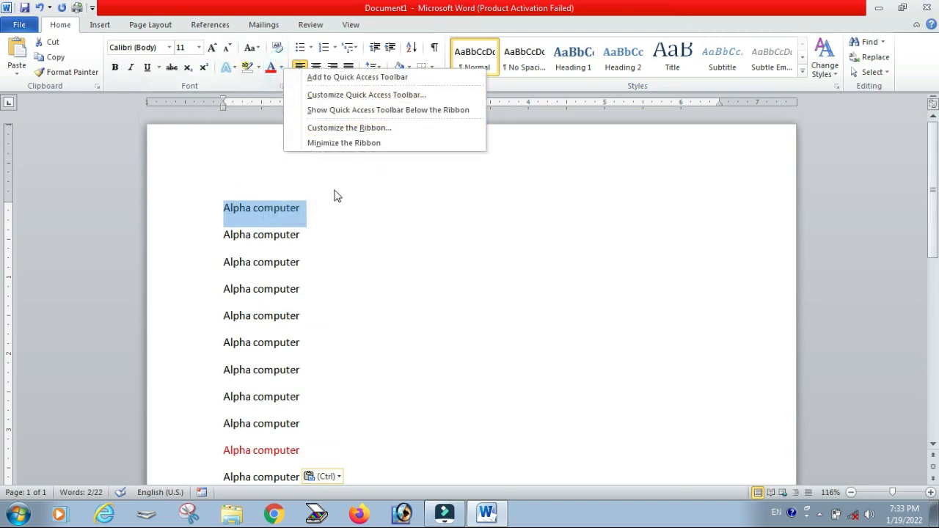
pyautogui.click(283, 69)
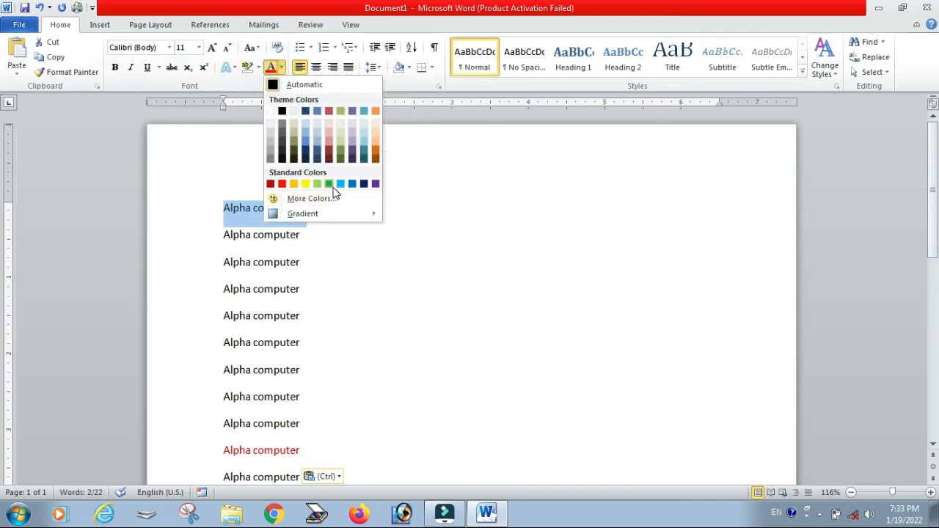
pyautogui.click(330, 184)
pyautogui.click(51, 57)
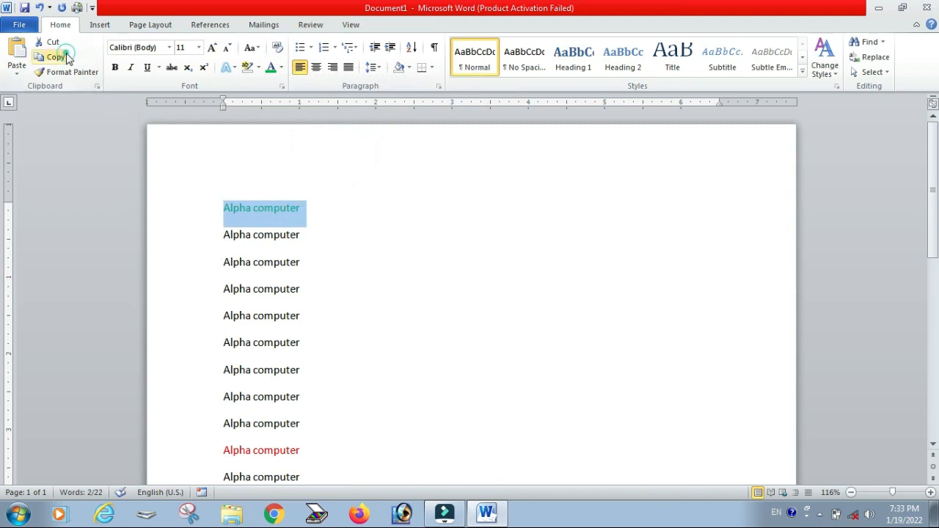
# Step: Paste the copied green line at the end of the document
pyautogui.scroll(-5, 294, 321)
pyautogui.click(267, 246)
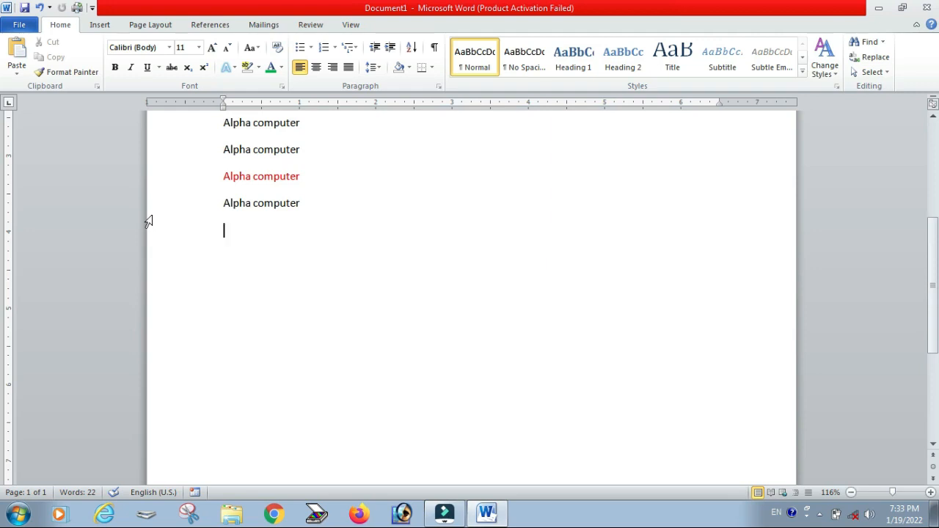
pyautogui.click(17, 72)
pyautogui.click(13, 105)
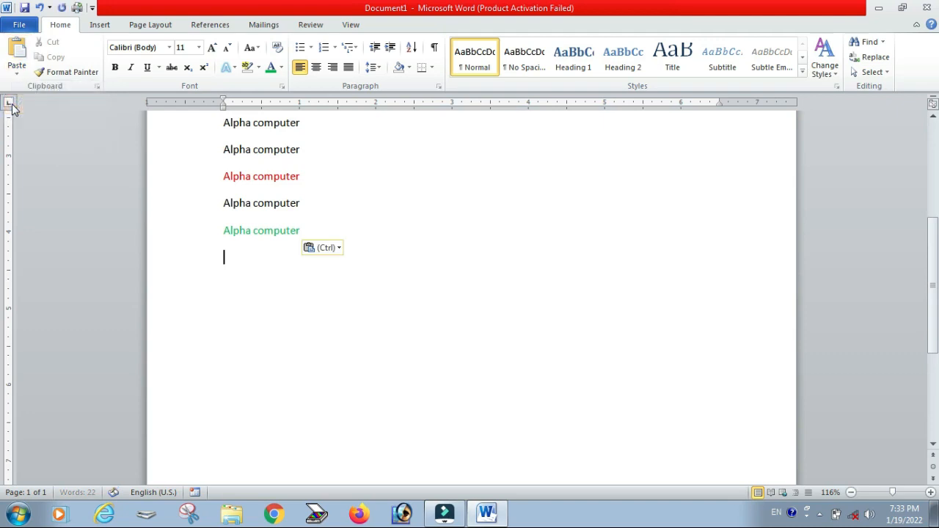
pyautogui.click(16, 73)
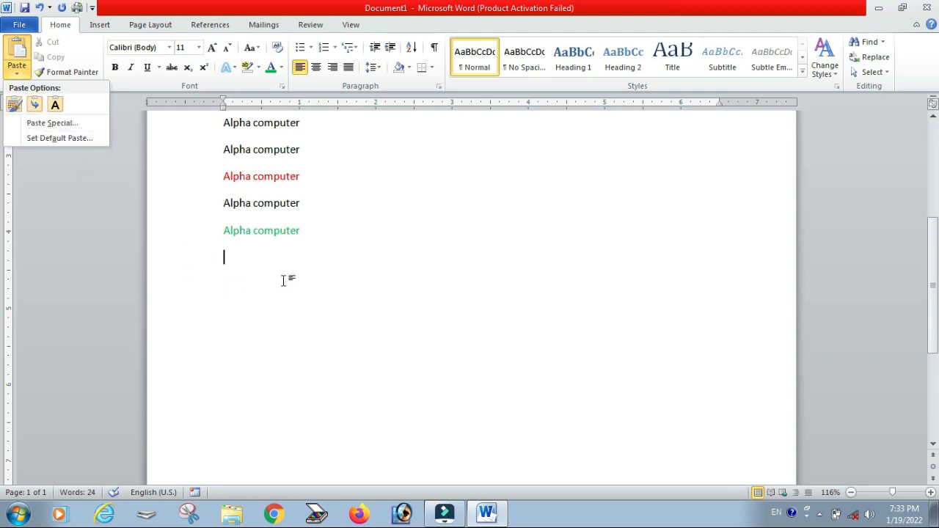
pyautogui.scroll(4, 289, 301)
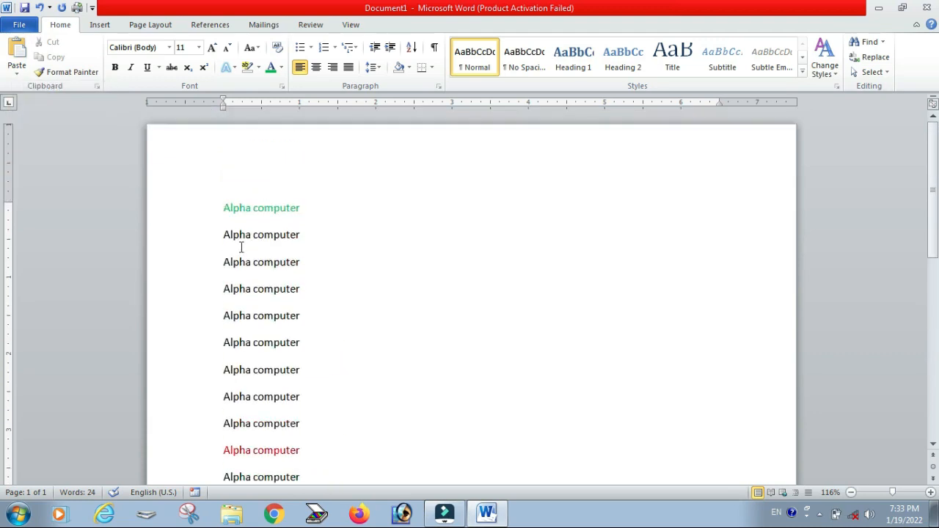
pyautogui.scroll(-2, 256, 255)
pyautogui.scroll(-3, 279, 289)
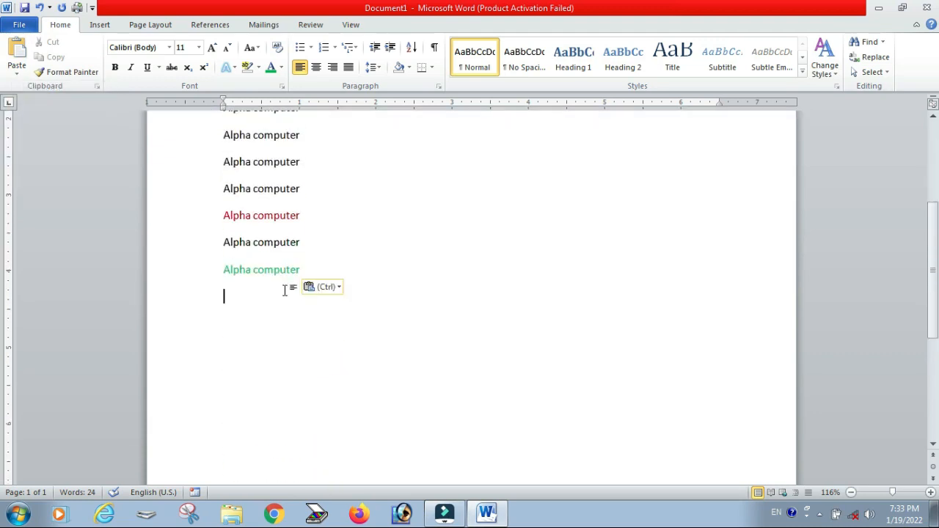
pyautogui.scroll(1, 286, 291)
pyautogui.moveTo(309, 304); pyautogui.dragTo(323, 429)
pyautogui.click(205, 123)
pyautogui.scroll(2, 286, 281)
pyautogui.click(359, 236)
# Step: Select all the text in the document and delete it
pyautogui.click(321, 427)
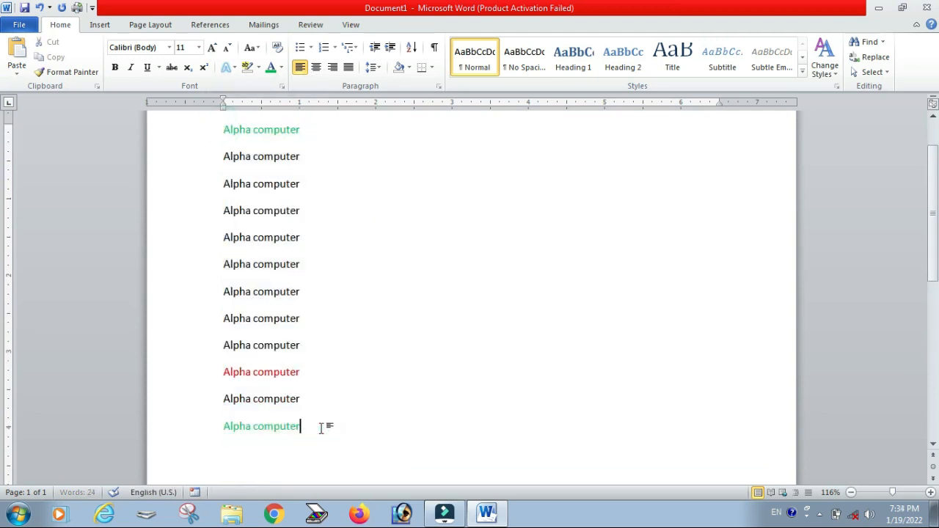
pyautogui.hotkey('ctrl', 'a')
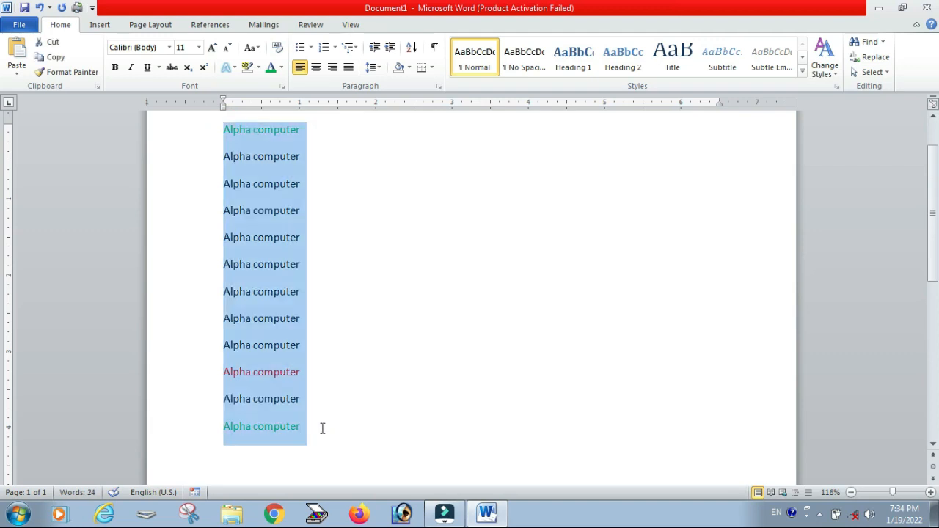
pyautogui.press('Delete')
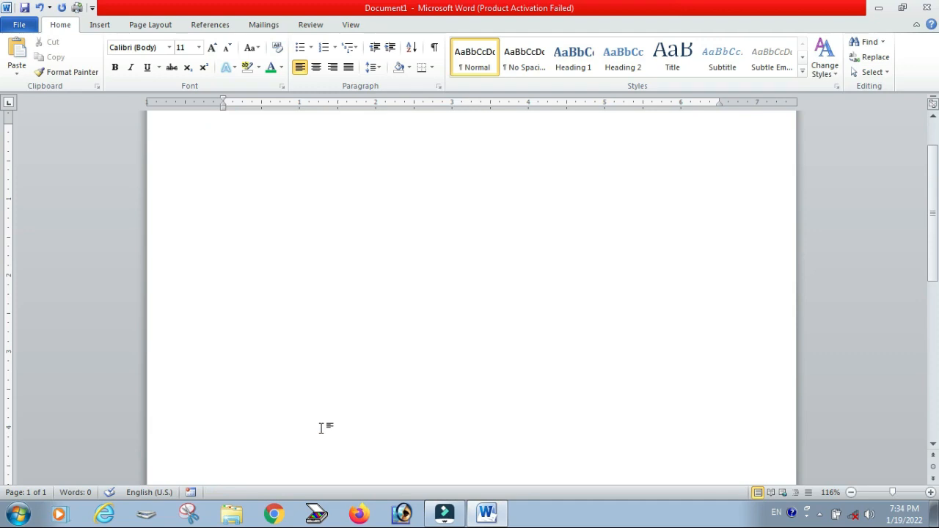
# Step: Generate sample paragraphs by entering the =rand() function
pyautogui.write('=rand()')
pyautogui.press('Return')
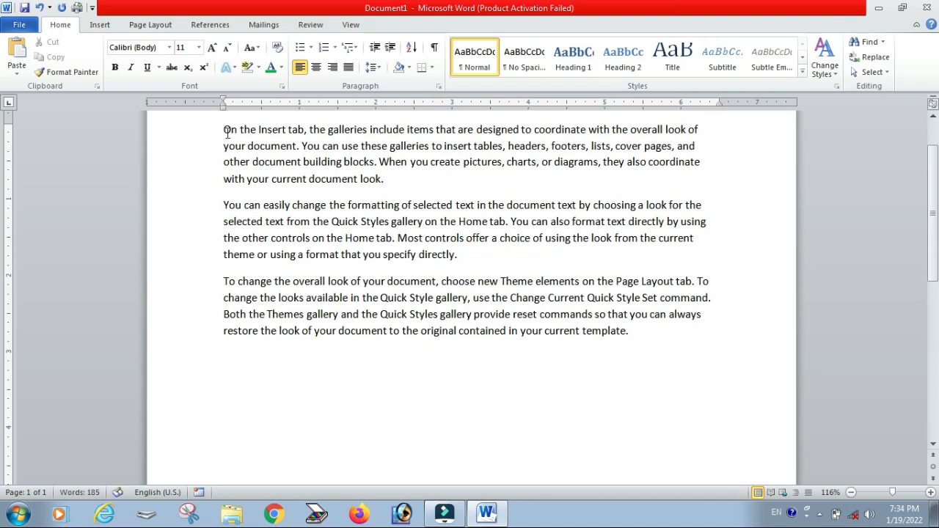
# Step: Select the first paragraph and change its font to Kristen ITC
pyautogui.moveTo(224, 129); pyautogui.dragTo(392, 181)
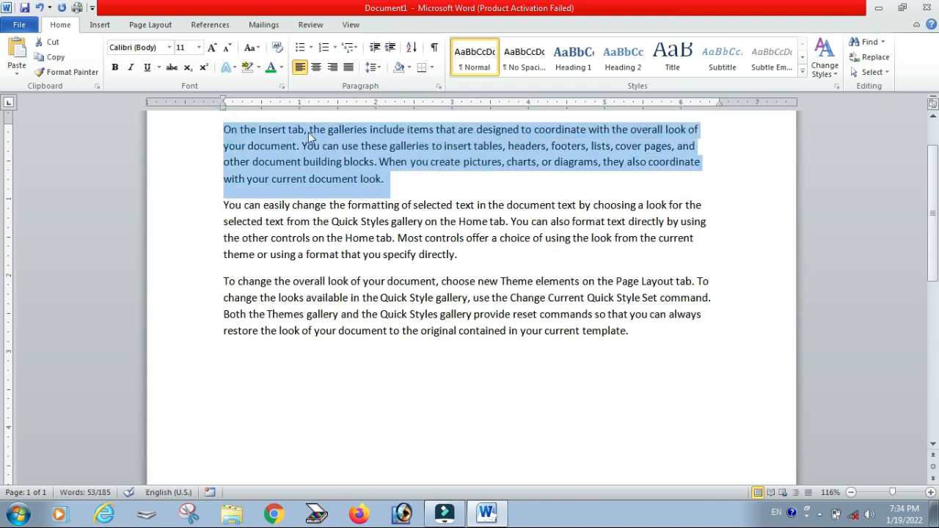
pyautogui.click(168, 47)
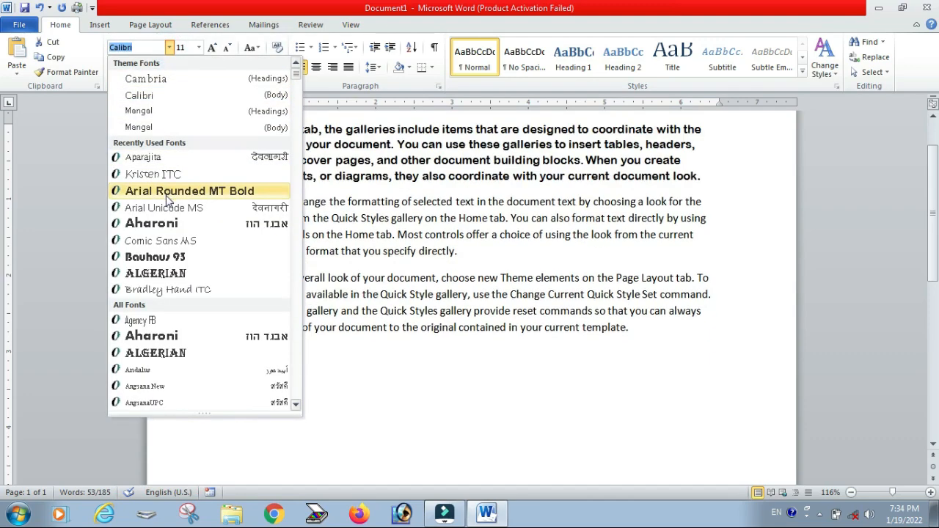
pyautogui.scroll(-3, 176, 253)
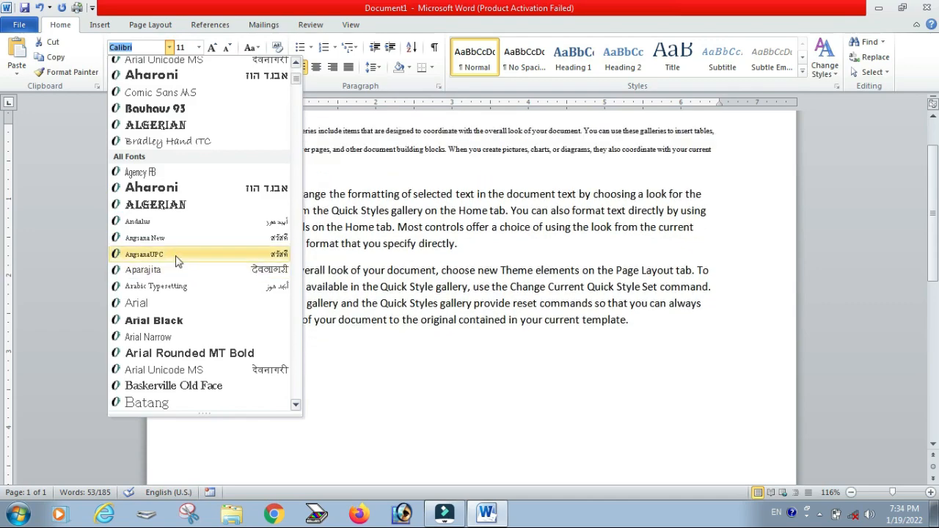
pyautogui.scroll(2, 184, 191)
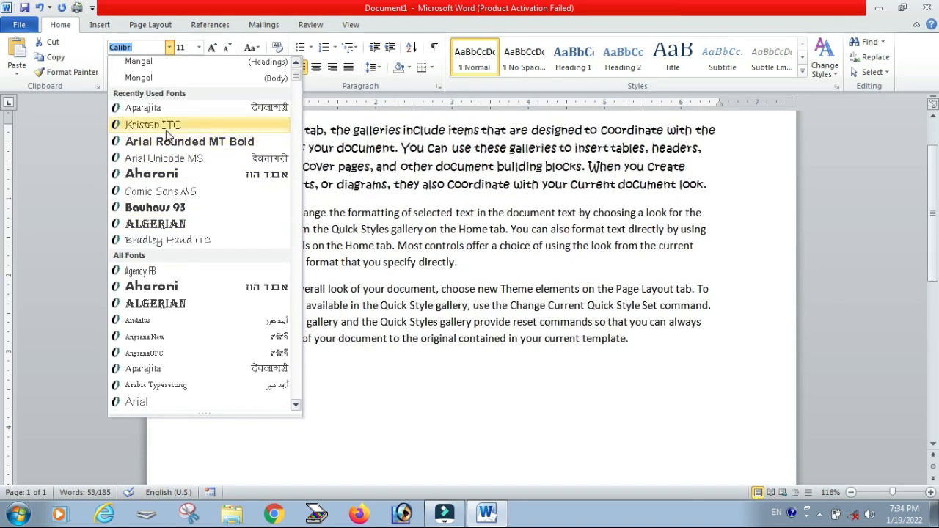
pyautogui.click(168, 124)
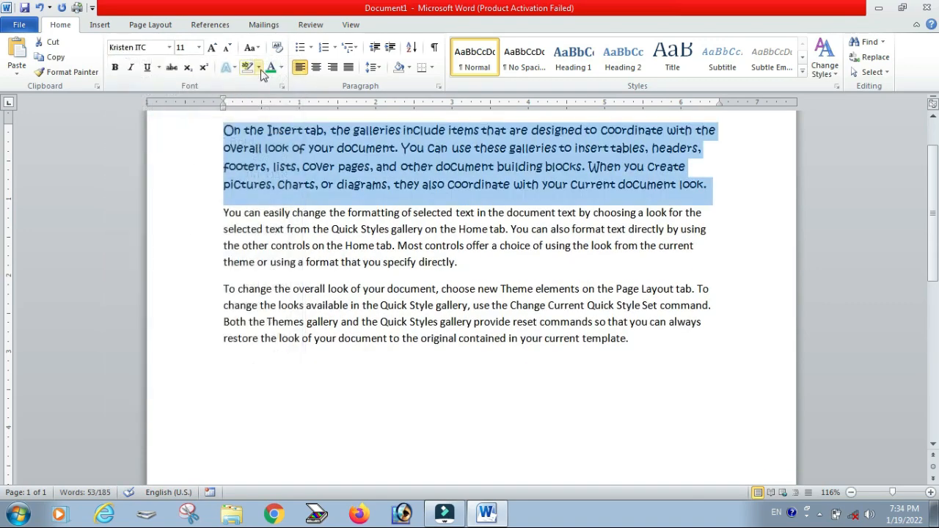
# Step: Set the first paragraph's font color to red
pyautogui.click(282, 68)
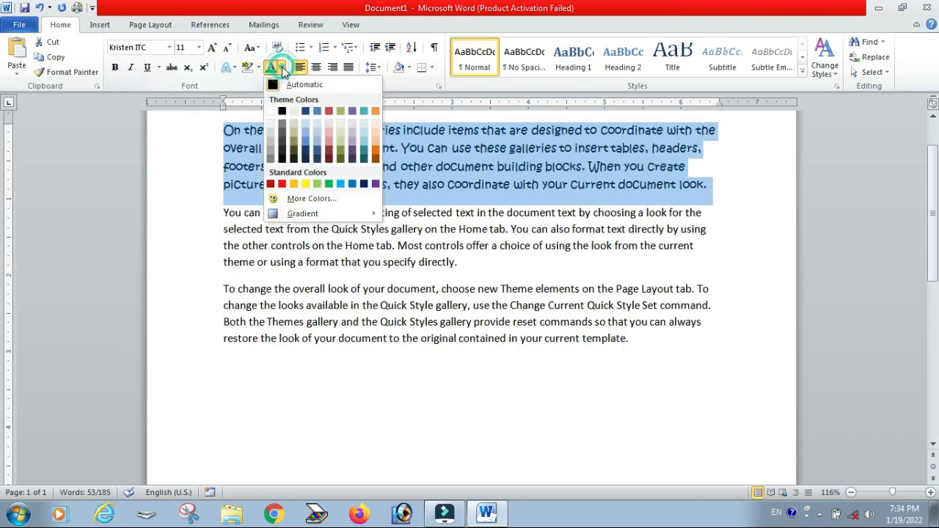
pyautogui.click(282, 184)
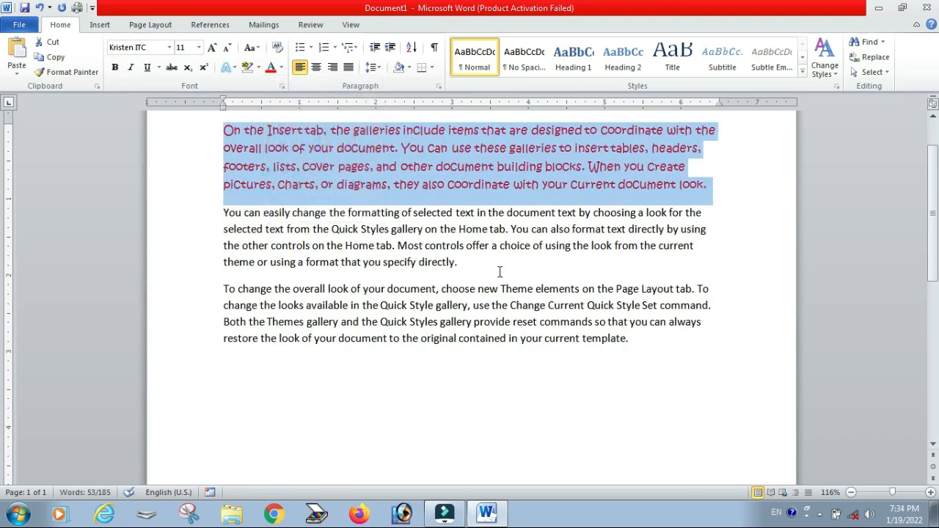
pyautogui.click(723, 197)
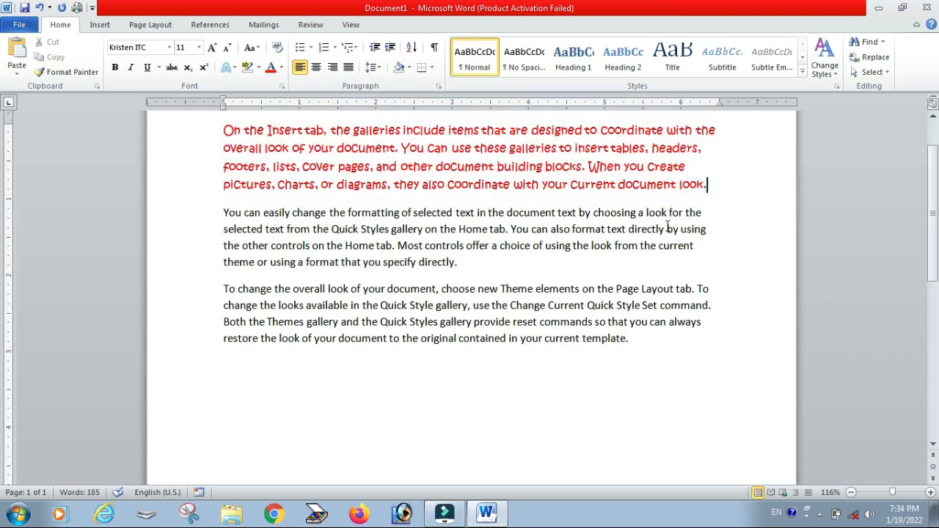
# Step: Select the second and third paragraphs and delete them
pyautogui.moveTo(223, 212); pyautogui.dragTo(645, 356)
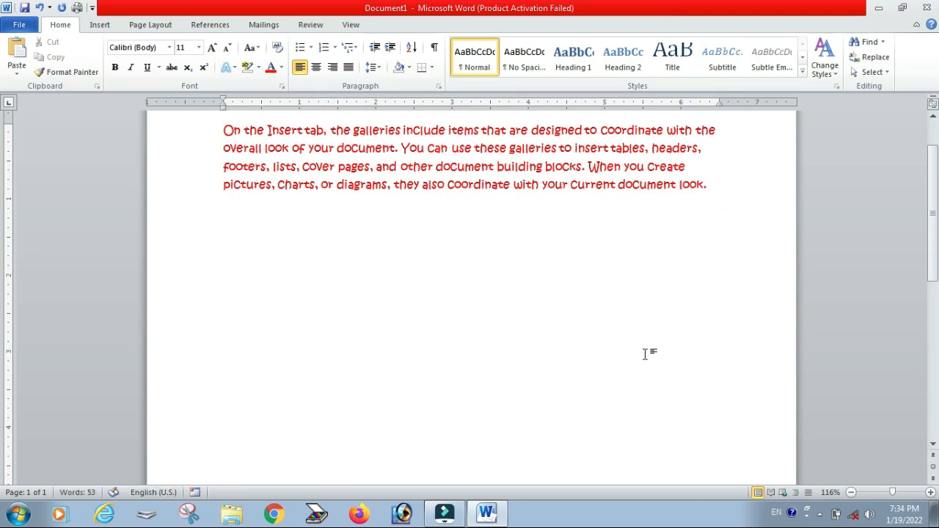
# Step: Switch to Microsoft Word 2010 from the Start menu to open a new blank document
pyautogui.click(19, 513)
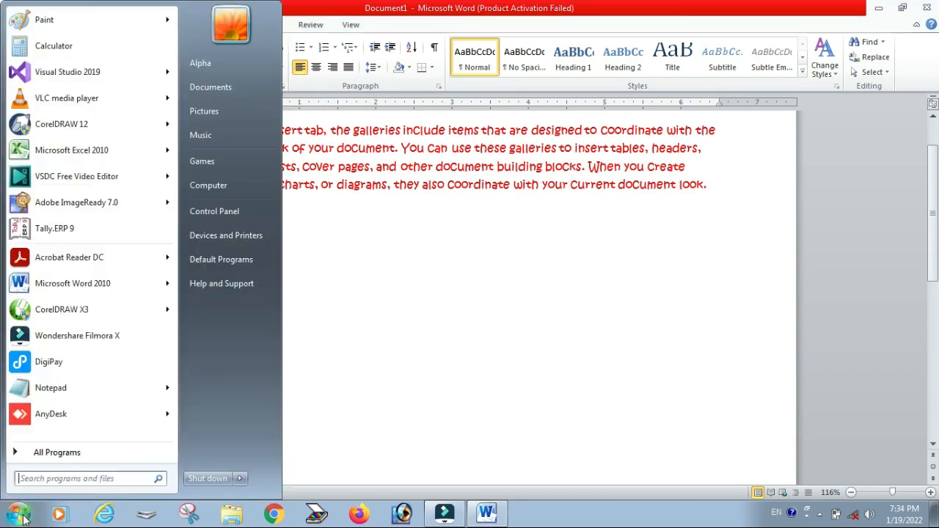
pyautogui.click(74, 280)
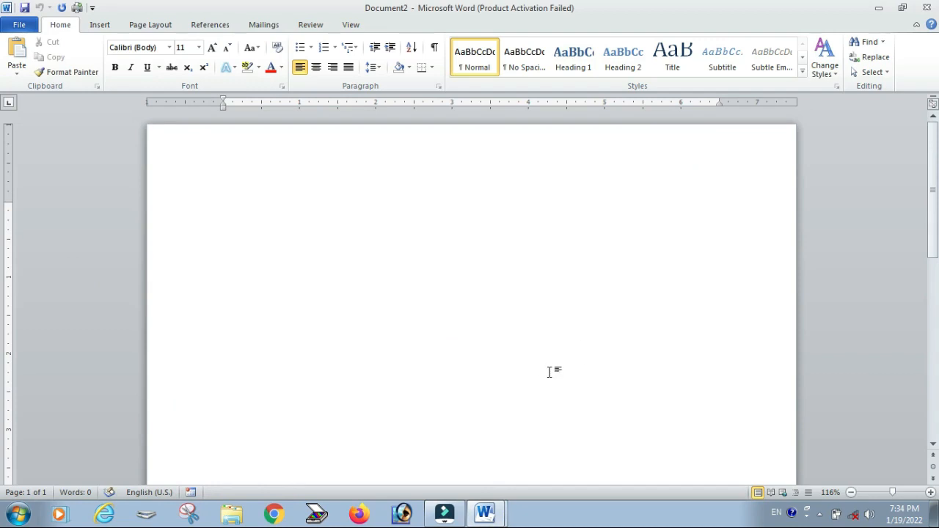
# Step: Generate sample paragraphs in the new document by entering =rand()
pyautogui.click(302, 220)
pyautogui.write('=rand()')
pyautogui.press('Return')
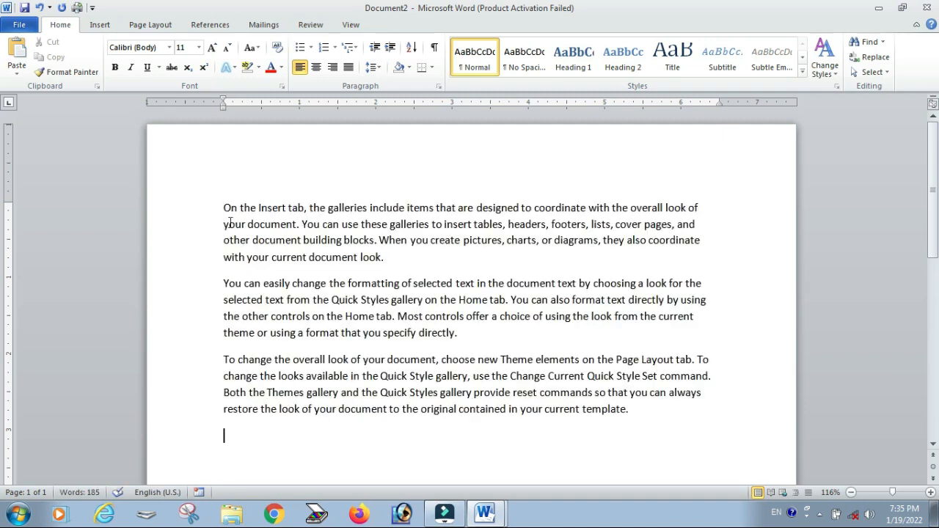
pyautogui.click(486, 514)
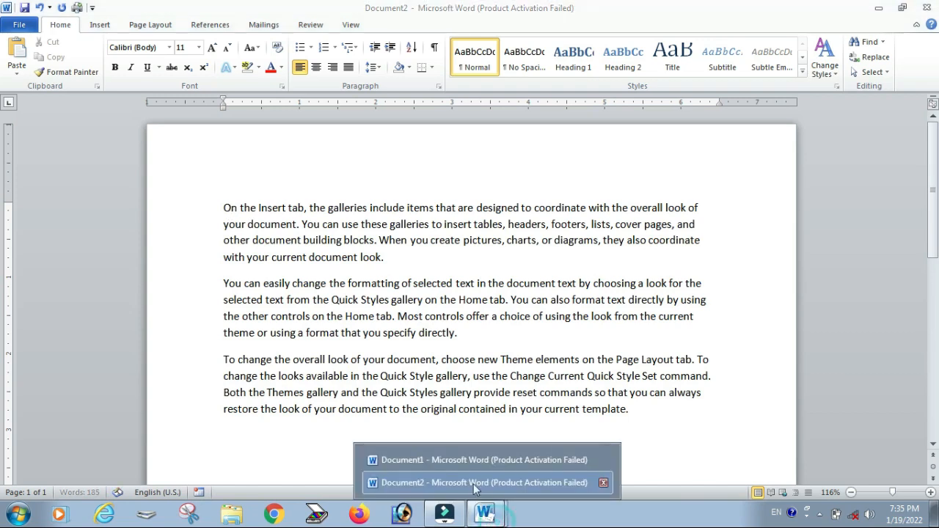
pyautogui.click(466, 463)
pyautogui.click(482, 512)
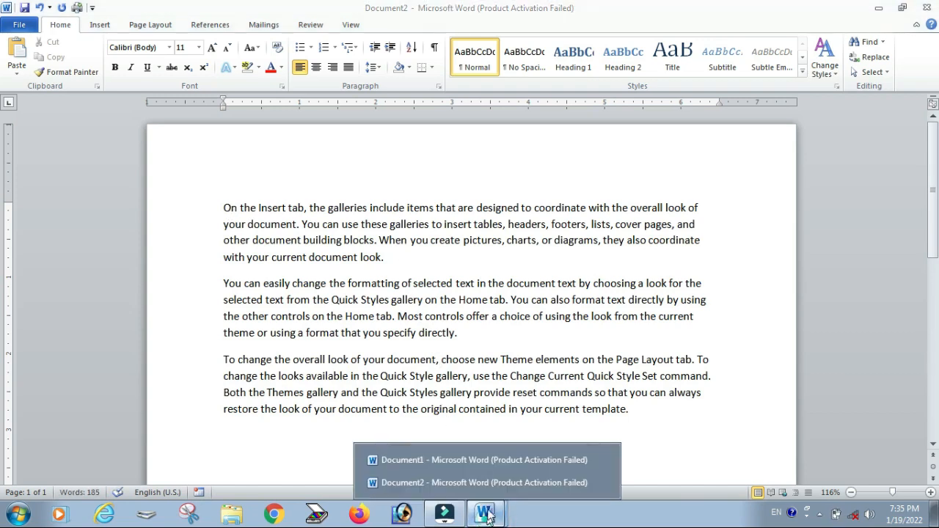
pyautogui.click(479, 489)
pyautogui.click(483, 512)
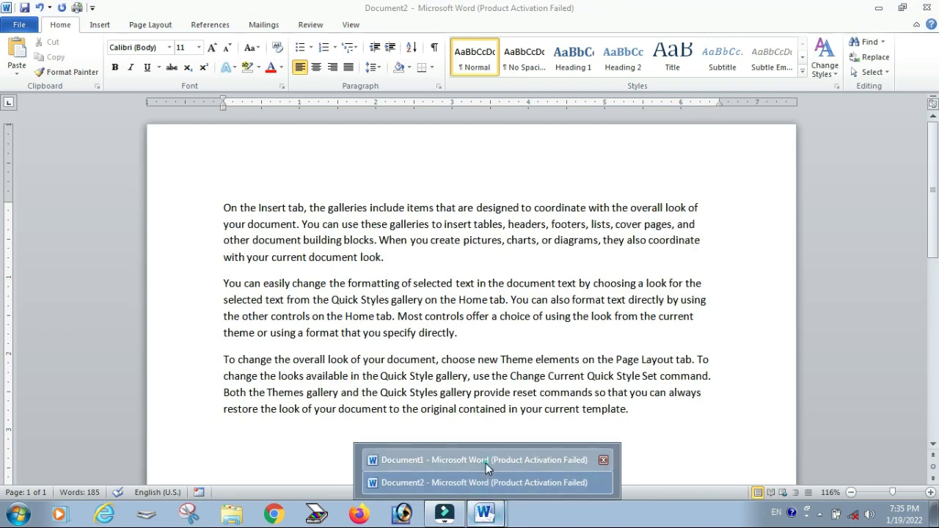
pyautogui.click(486, 463)
pyautogui.scroll(2, 387, 239)
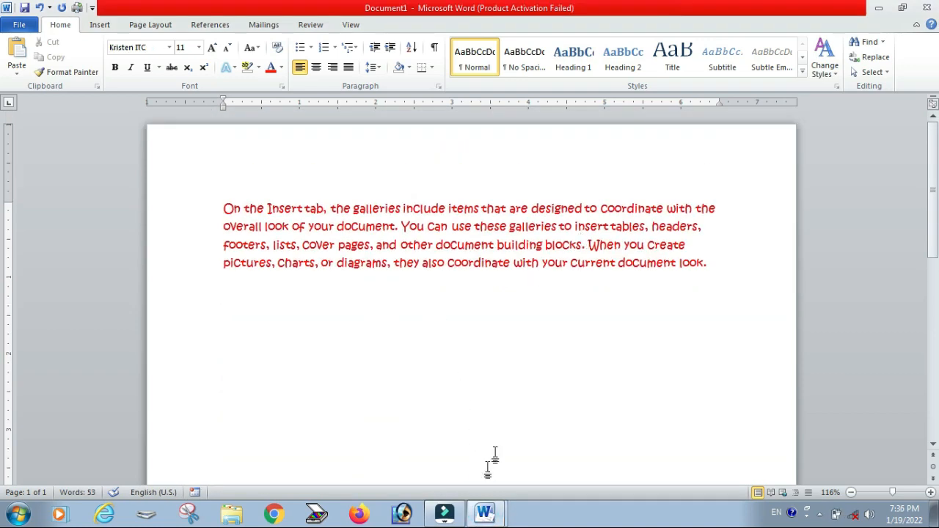
pyautogui.click(486, 518)
pyautogui.click(486, 487)
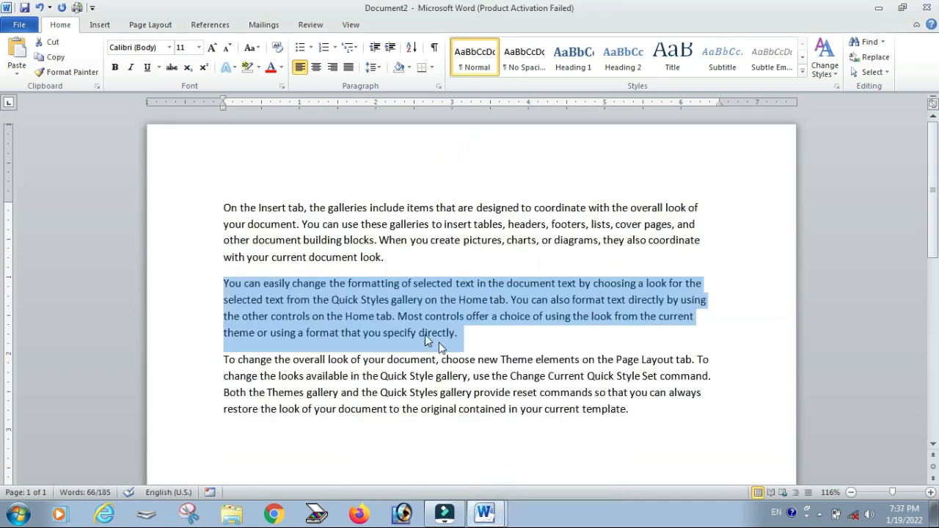
# Step: Select the second paragraph of Document2 and copy it
pyautogui.click(403, 333)
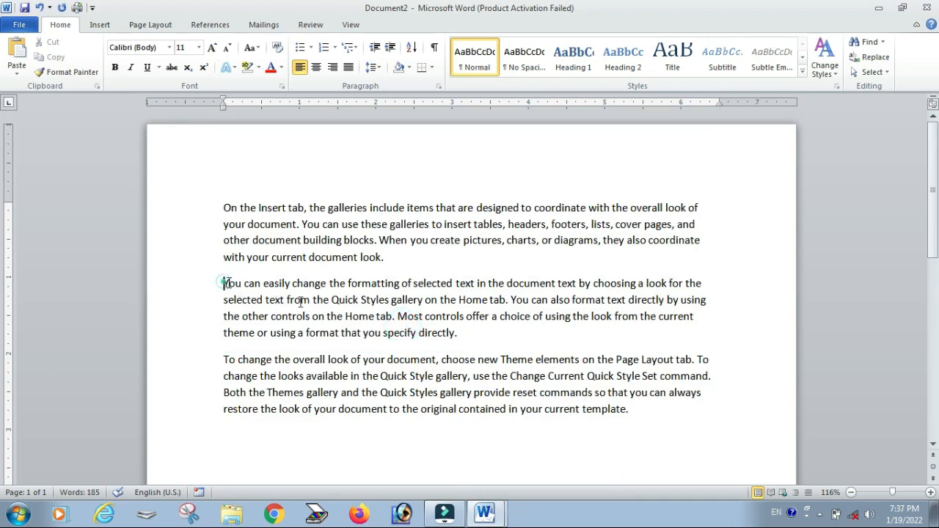
pyautogui.click(474, 332)
pyautogui.moveTo(462, 333); pyautogui.dragTo(238, 291)
pyautogui.rightClick(239, 291)
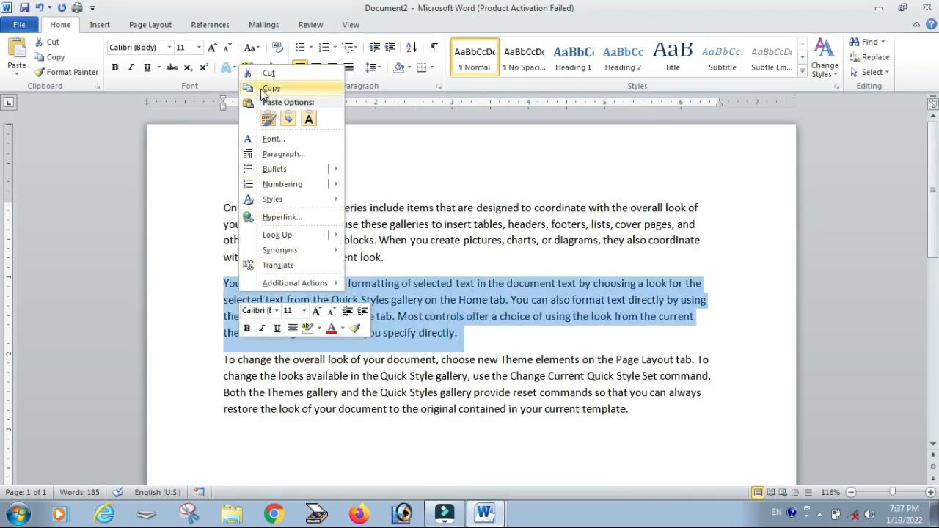
pyautogui.click(266, 88)
# Step: Switch to Document1 and paste the copied paragraph below the first one using Merge Formatting
pyautogui.click(483, 513)
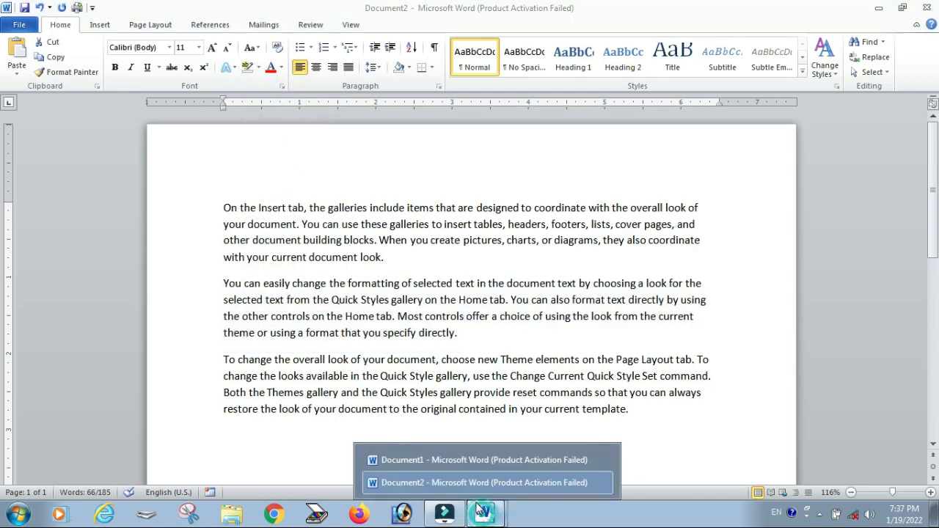
pyautogui.click(446, 461)
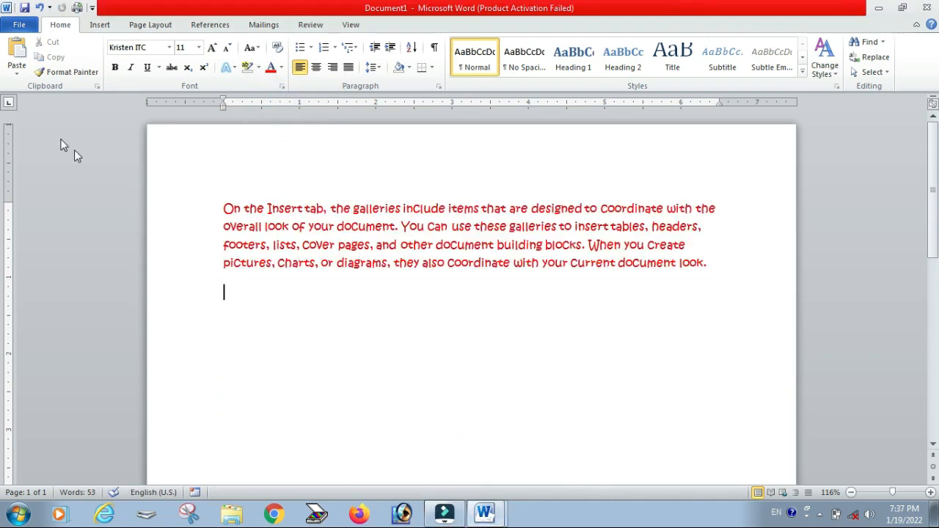
pyautogui.click(17, 72)
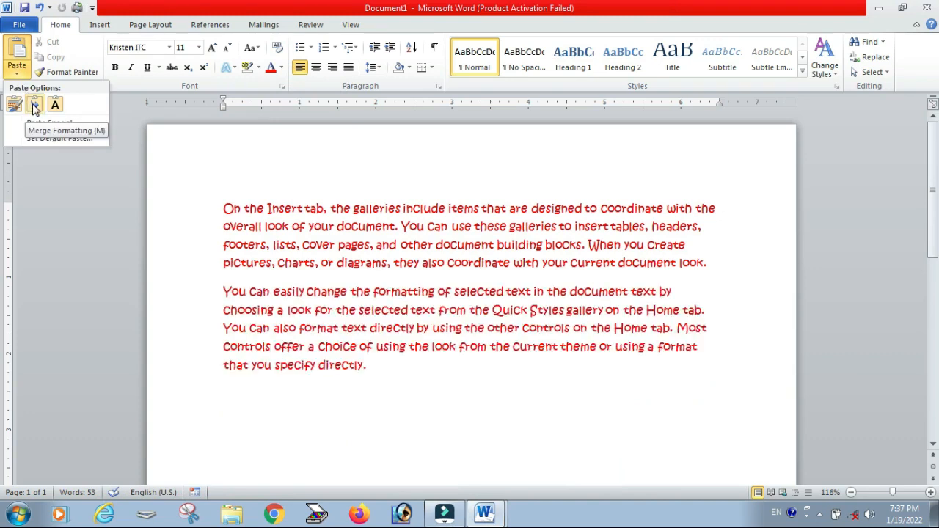
pyautogui.click(33, 107)
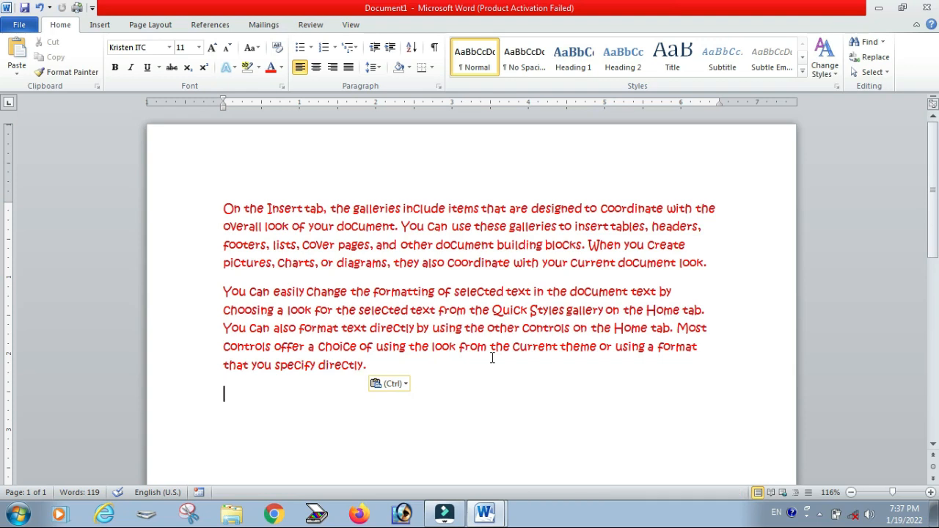
# Step: Highlight the phrase "You can easily change the formatting" at the start of the second paragraph in green
pyautogui.click(15, 74)
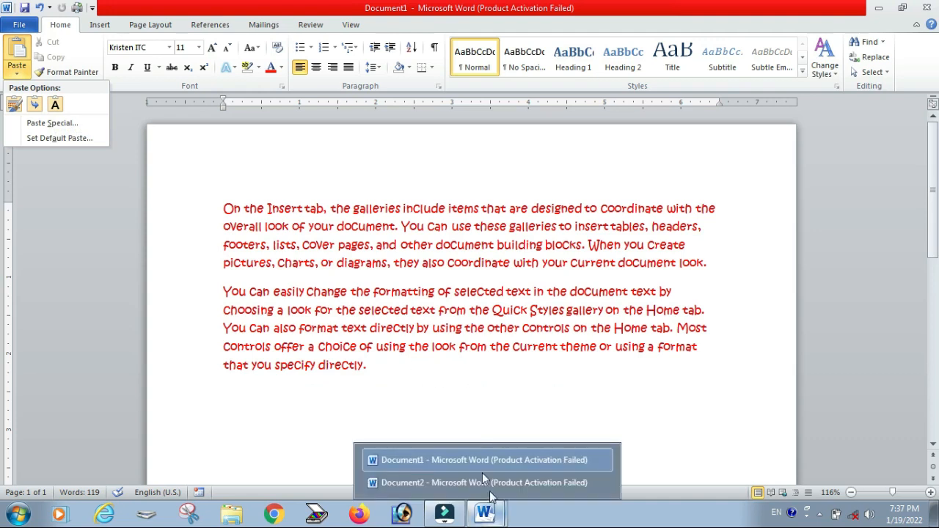
pyautogui.moveTo(224, 292); pyautogui.dragTo(430, 289)
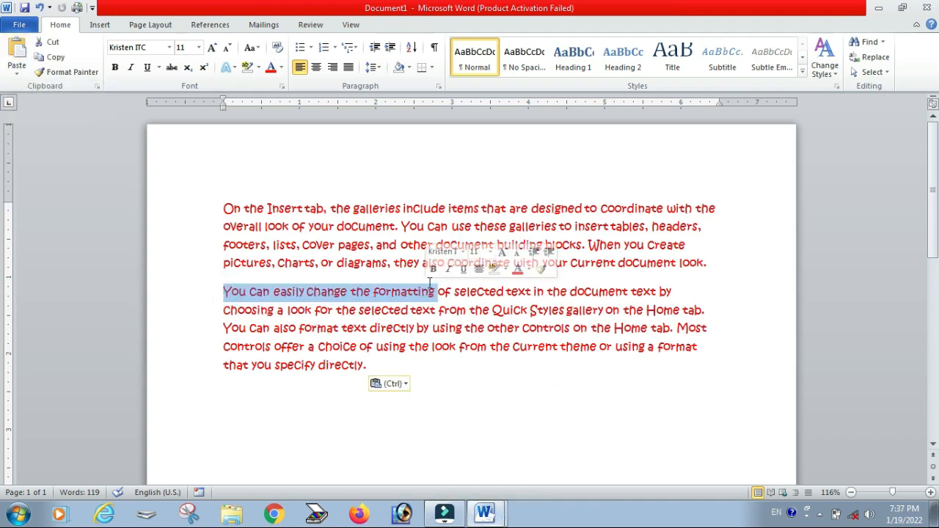
pyautogui.click(258, 66)
pyautogui.click(270, 89)
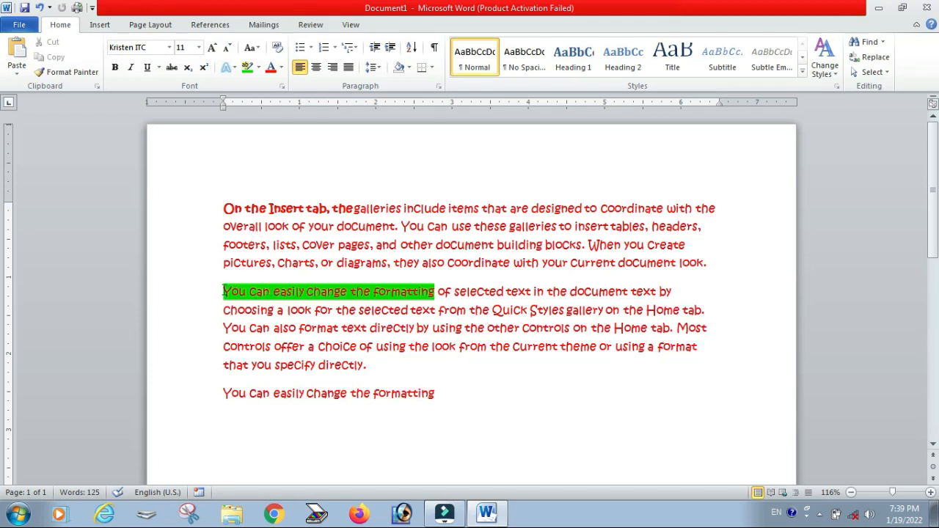
# Step: Make the highlighted phrase "You can easily change the formatting" bold
pyautogui.moveTo(224, 291); pyautogui.dragTo(416, 290)
pyautogui.click(417, 289)
pyautogui.moveTo(224, 291); pyautogui.dragTo(406, 293)
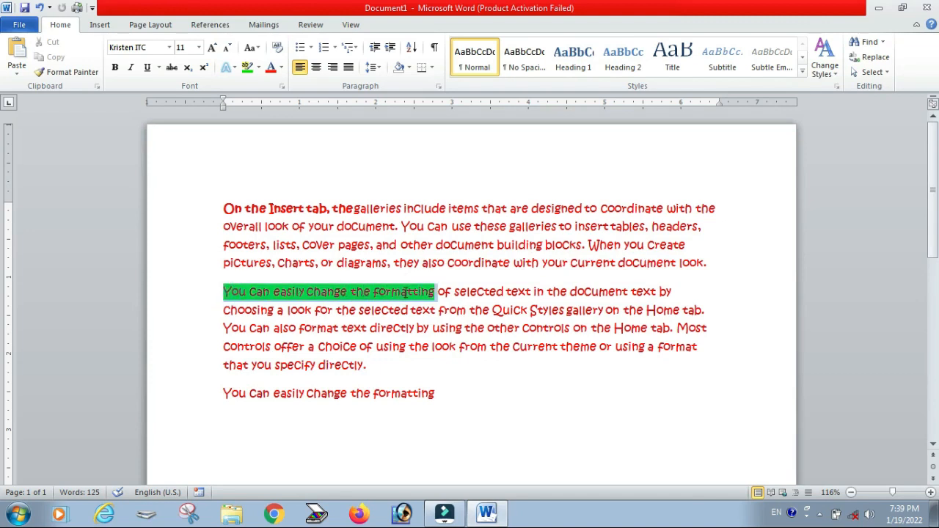
pyautogui.click(115, 67)
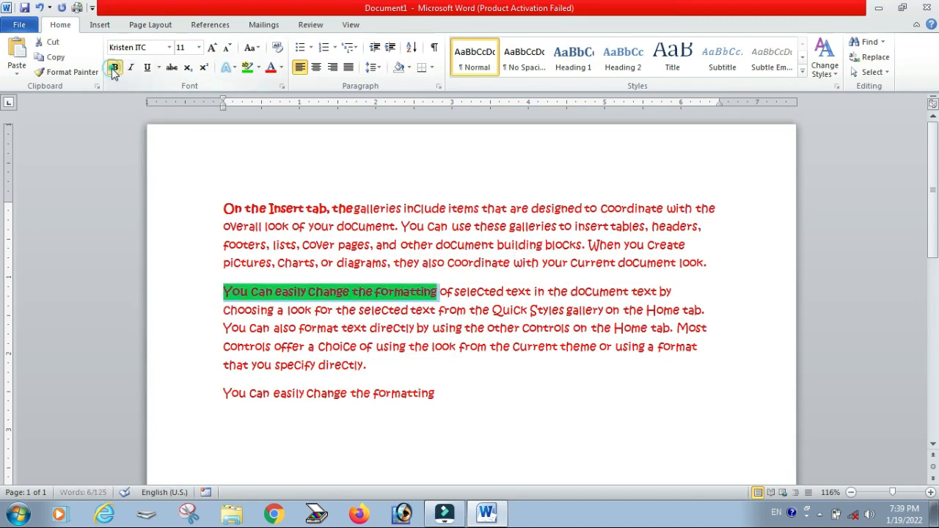
# Step: Copy the bold highlighted phrase and paste it on a new line at the end using Keep Text Only
pyautogui.rightClick(299, 293)
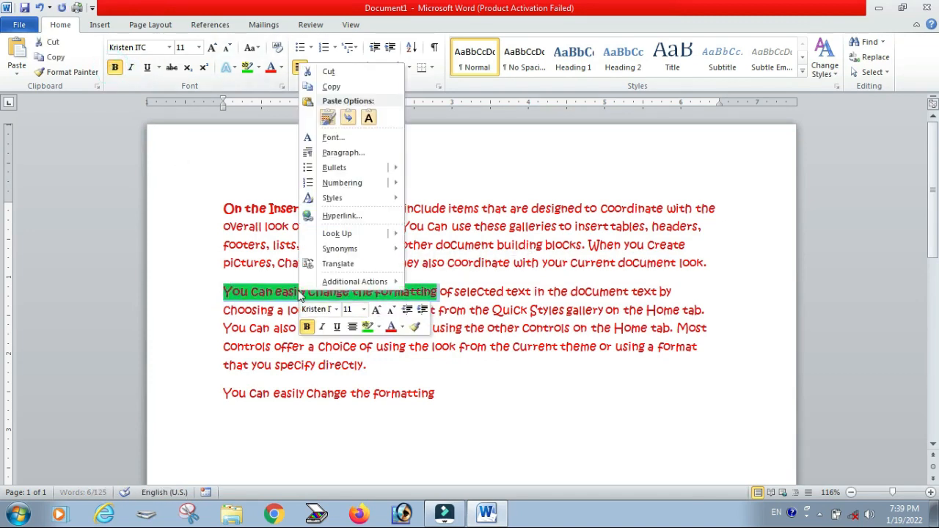
pyautogui.click(327, 87)
pyautogui.click(240, 426)
pyautogui.click(484, 400)
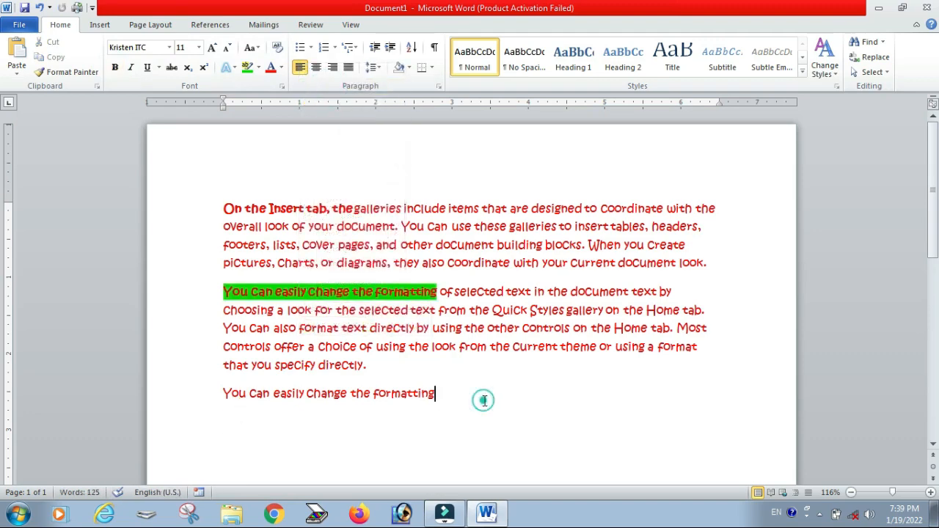
pyautogui.click(16, 72)
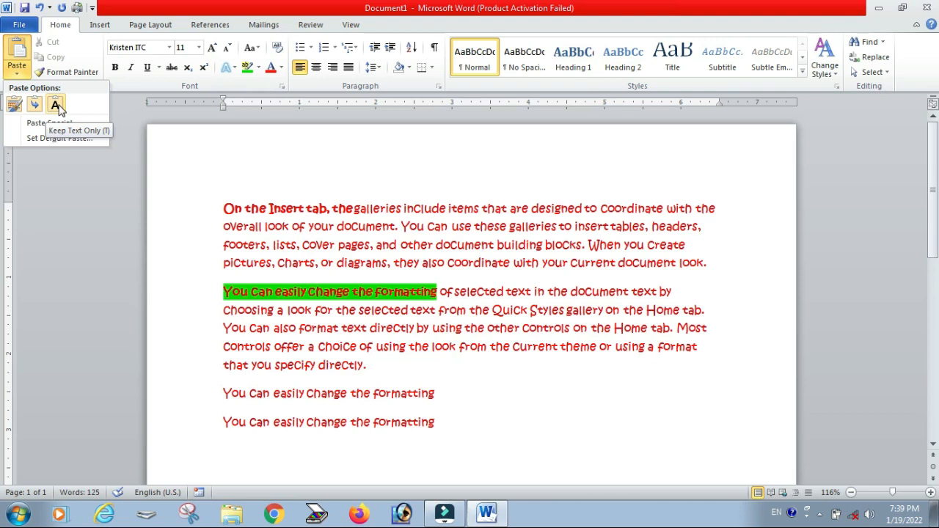
pyautogui.click(56, 105)
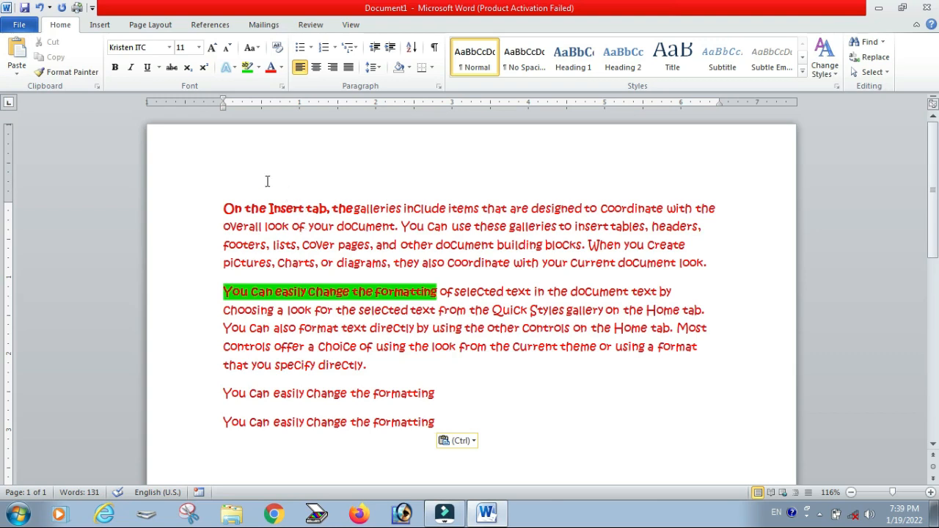
pyautogui.click(16, 75)
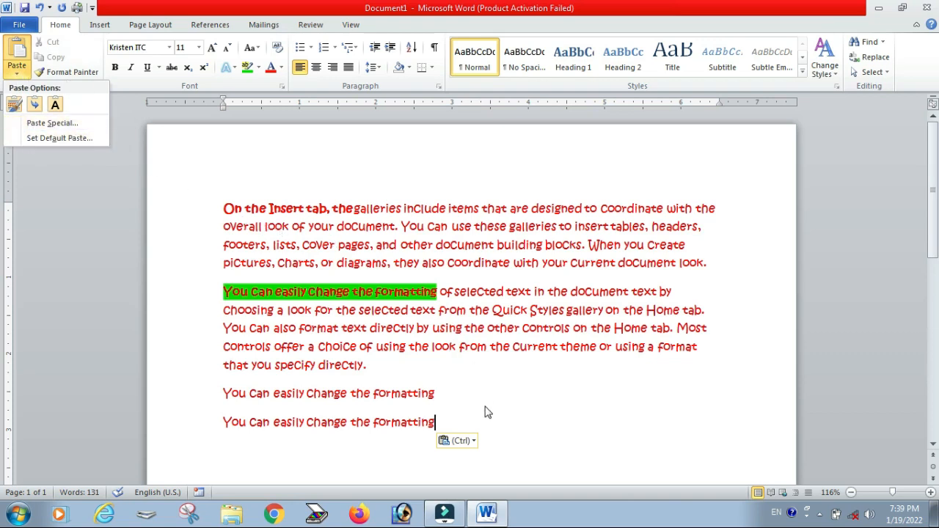
pyautogui.click(467, 392)
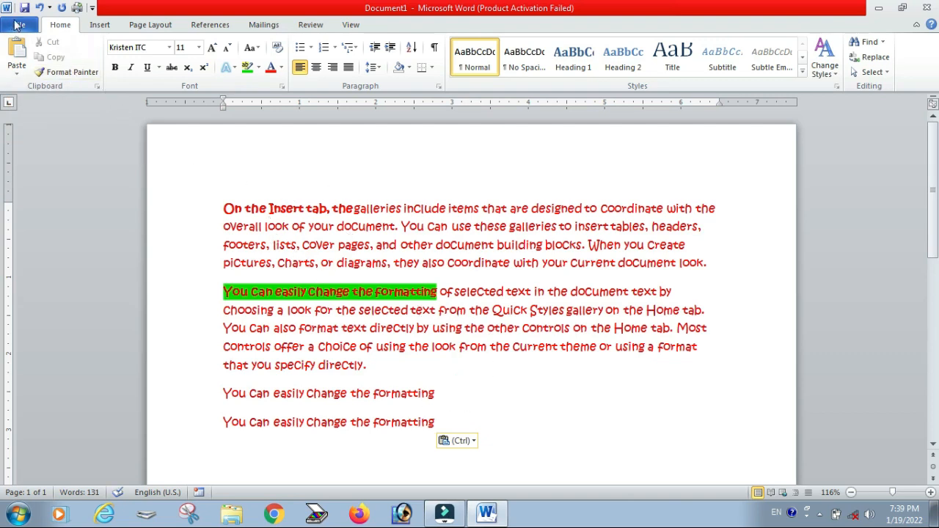
pyautogui.scroll(-2, 384, 329)
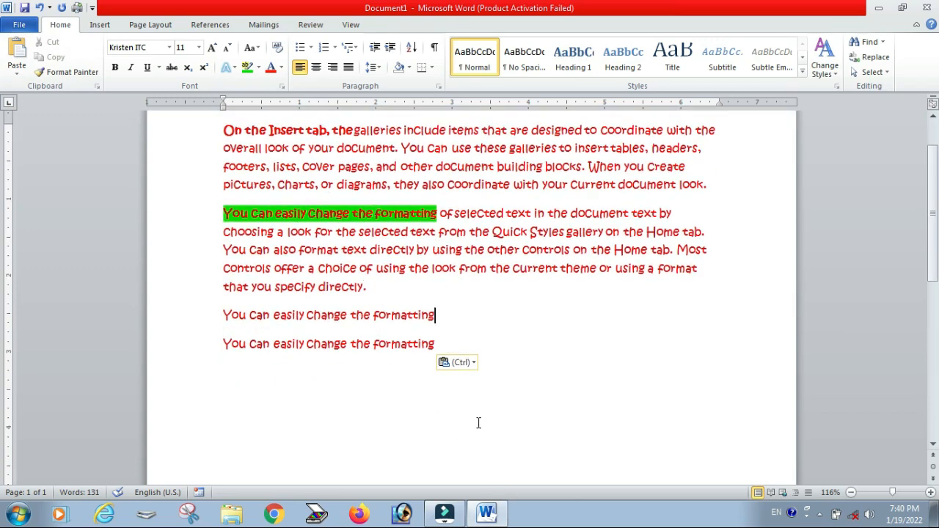
pyautogui.scroll(2, 445, 470)
pyautogui.scroll(-2, 421, 389)
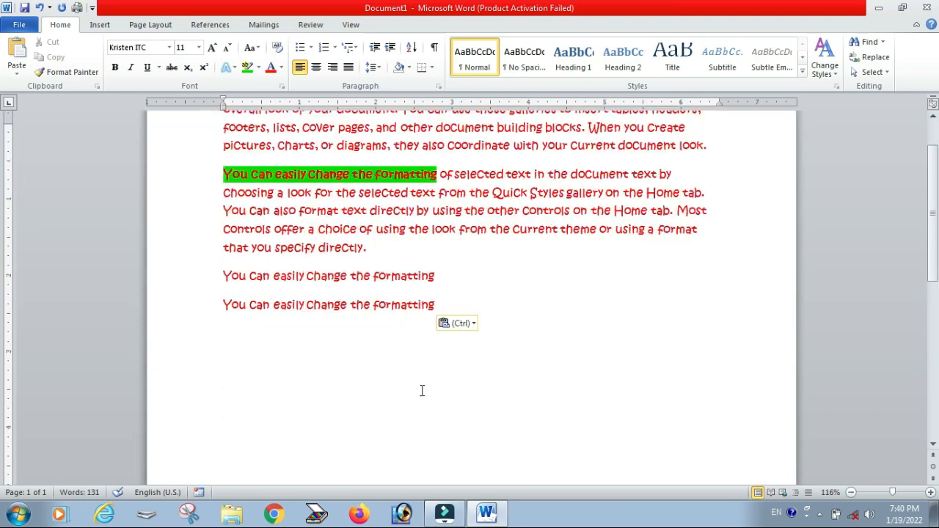
pyautogui.scroll(1, 421, 356)
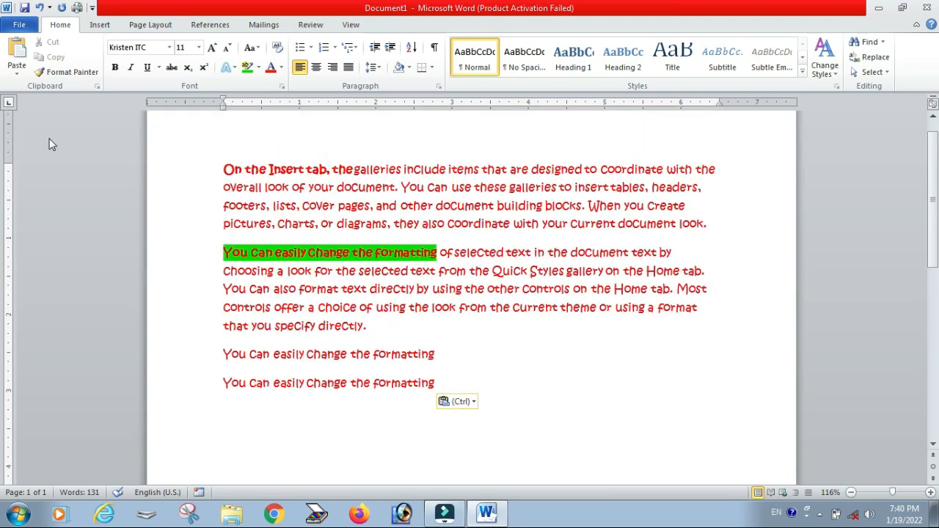
# Step: Save the document to the Desktop under the name On the Insert ta1
pyautogui.click(19, 24)
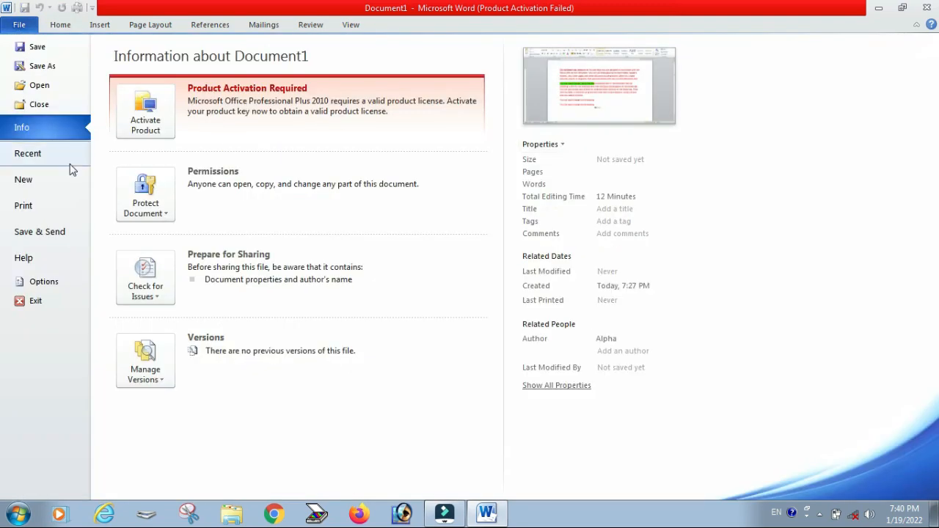
pyautogui.click(37, 49)
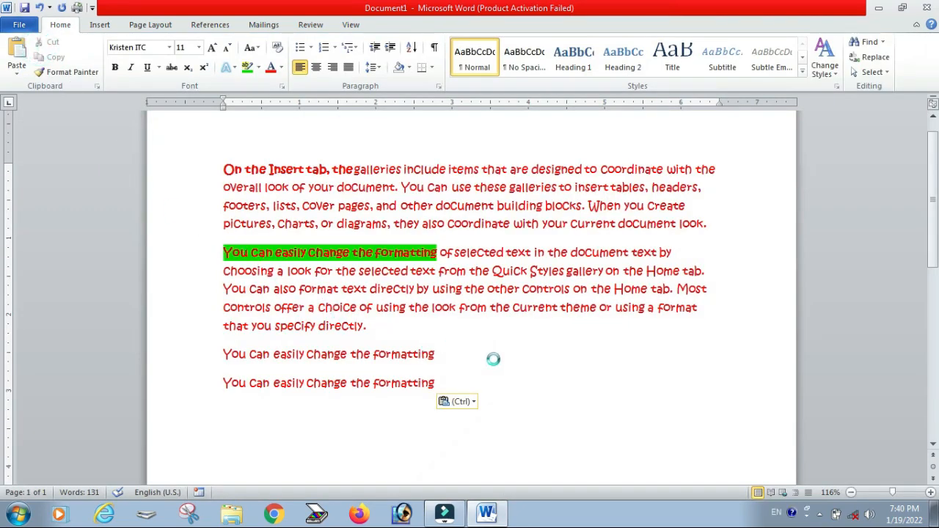
pyautogui.click(56, 118)
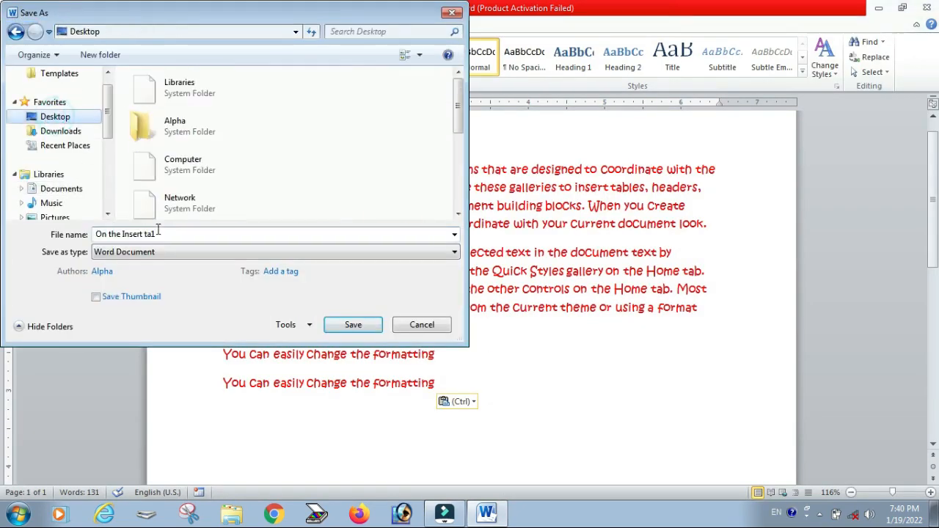
pyautogui.click(167, 234)
pyautogui.click(333, 331)
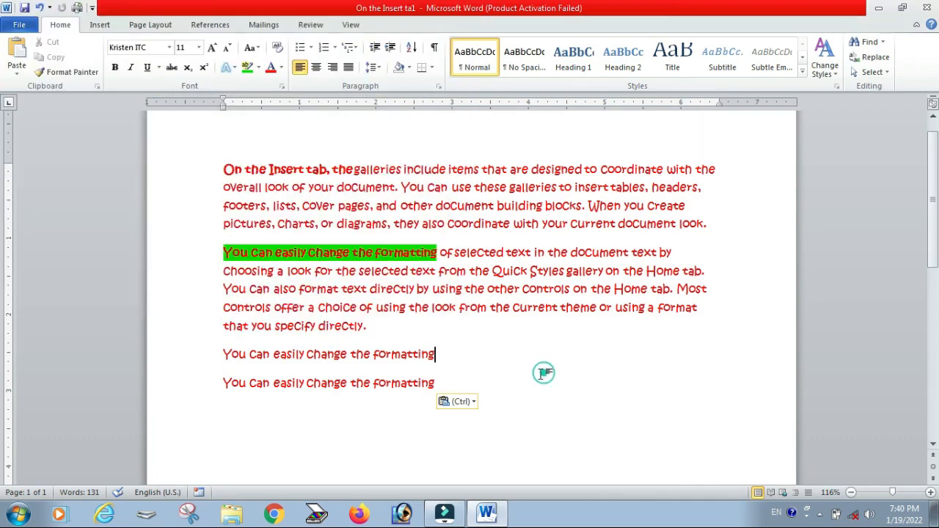
# Step: Select all the document's content, delete it, and enter the text "Alpha computer"
pyautogui.scroll(-1, 414, 356)
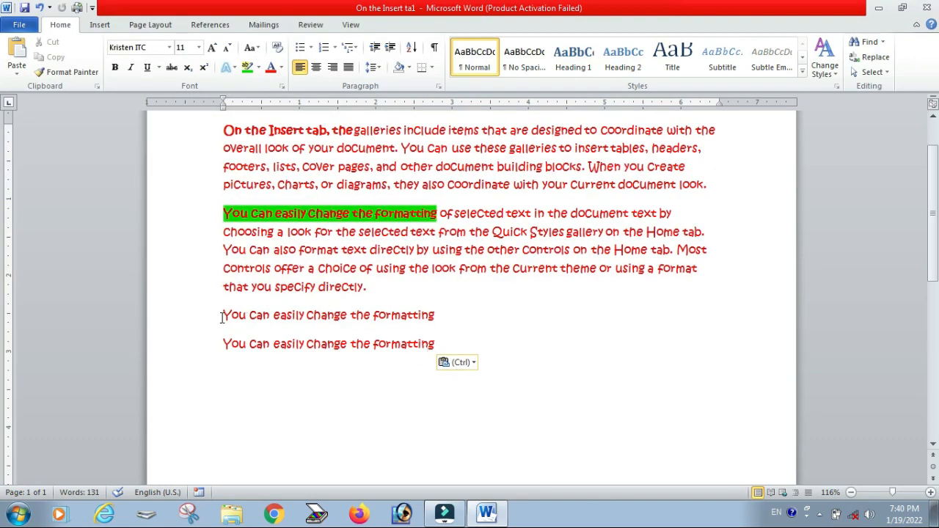
pyautogui.scroll(2, 257, 152)
pyautogui.moveTo(224, 208); pyautogui.dragTo(316, 199)
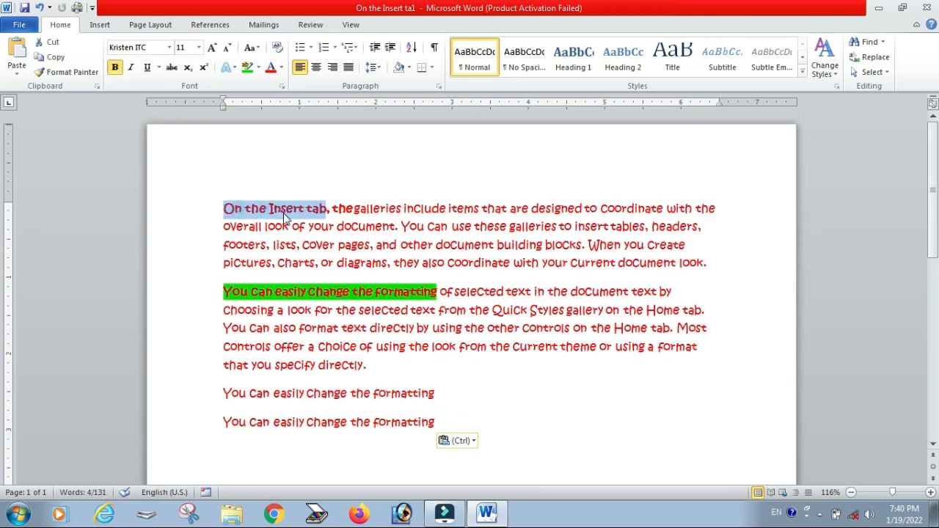
pyautogui.hotkey('ctrl', 'a')
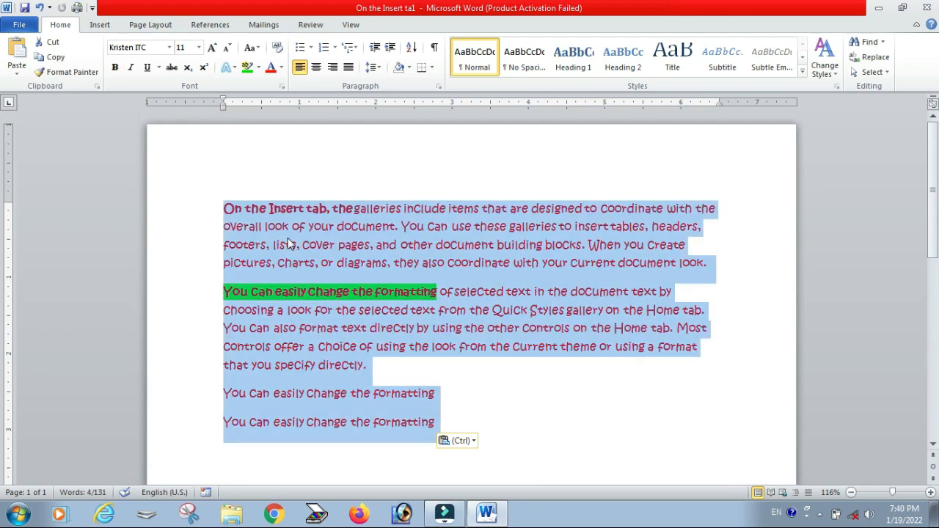
pyautogui.press('Delete')
pyautogui.write('alp')
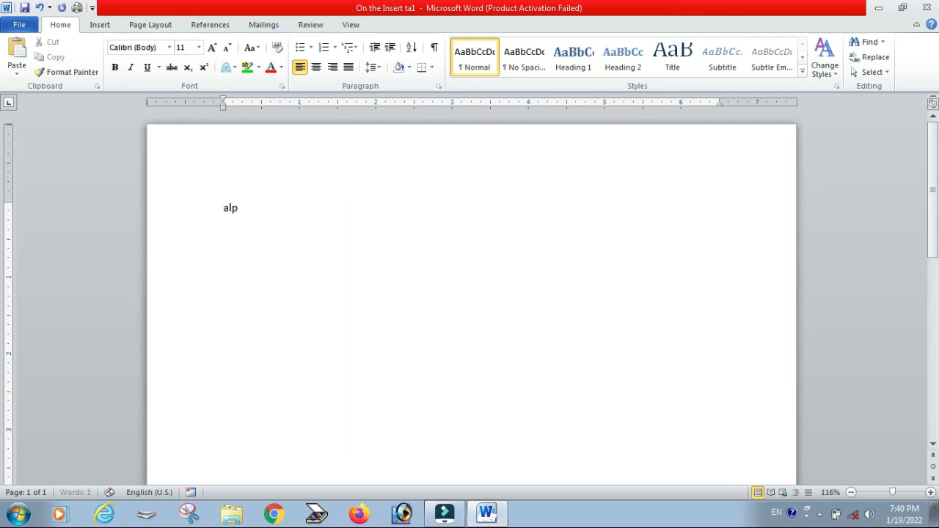
pyautogui.write('ha computer')
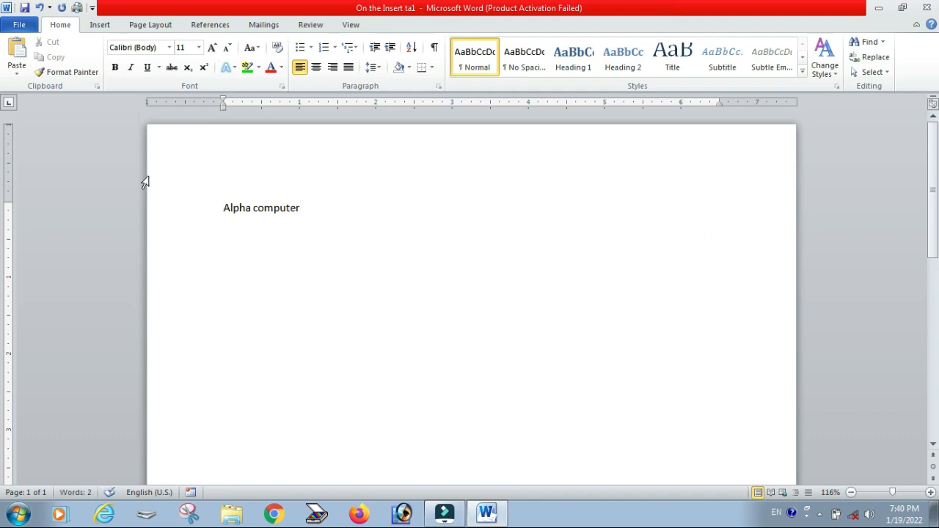
# Step: Copy the text "Alpha computer" and add three empty lines below it
pyautogui.moveTo(313, 208); pyautogui.dragTo(215, 208)
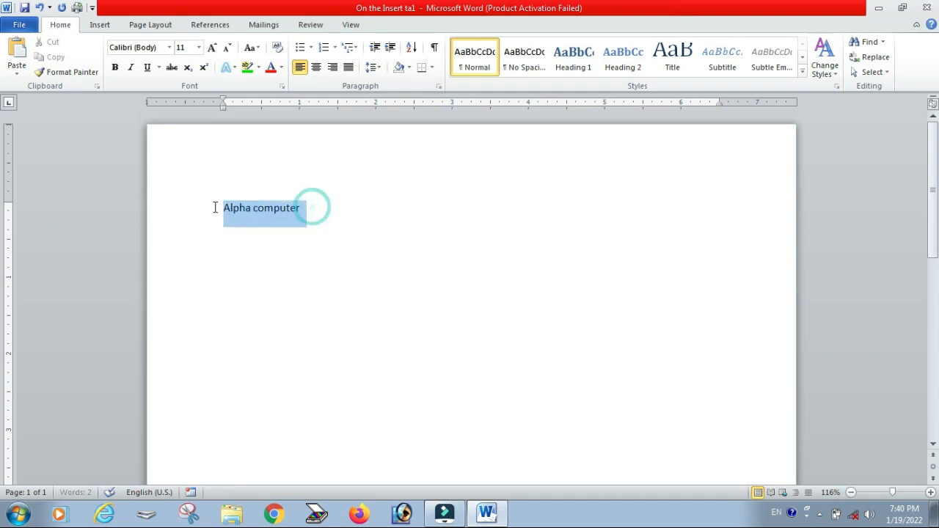
pyautogui.rightClick(260, 211)
pyautogui.click(286, 230)
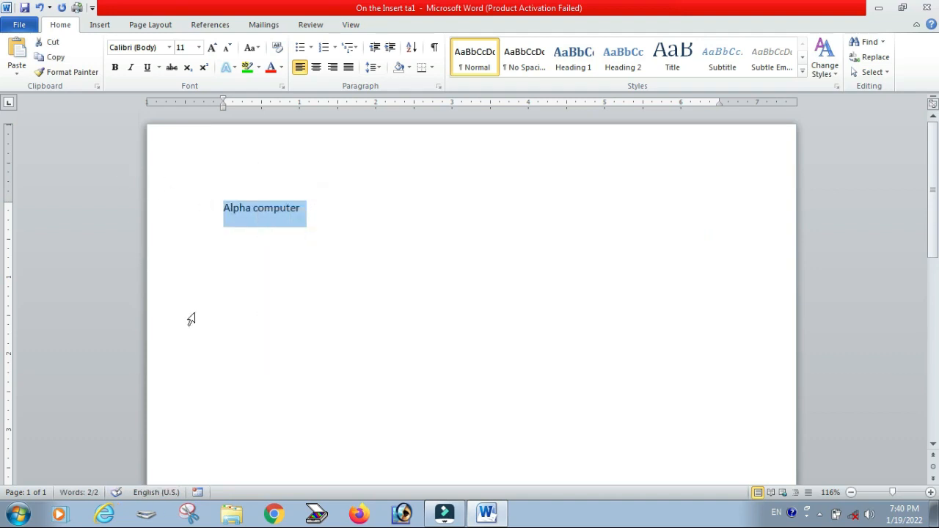
pyautogui.click(245, 350)
pyautogui.click(338, 221)
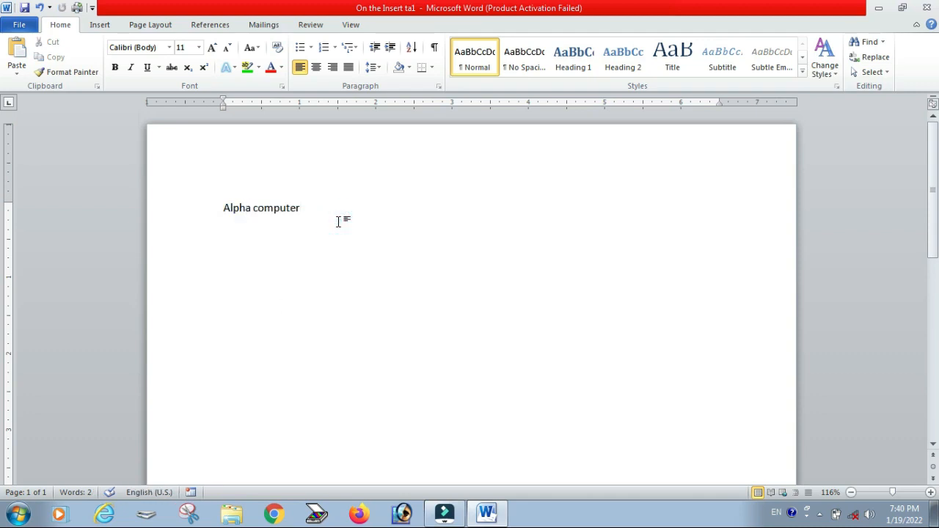
pyautogui.press('Return')
pyautogui.press('Return')
pyautogui.press('Return')
# Step: Open the Paste Special dialog to review its paste formats, then cancel it
pyautogui.click(16, 72)
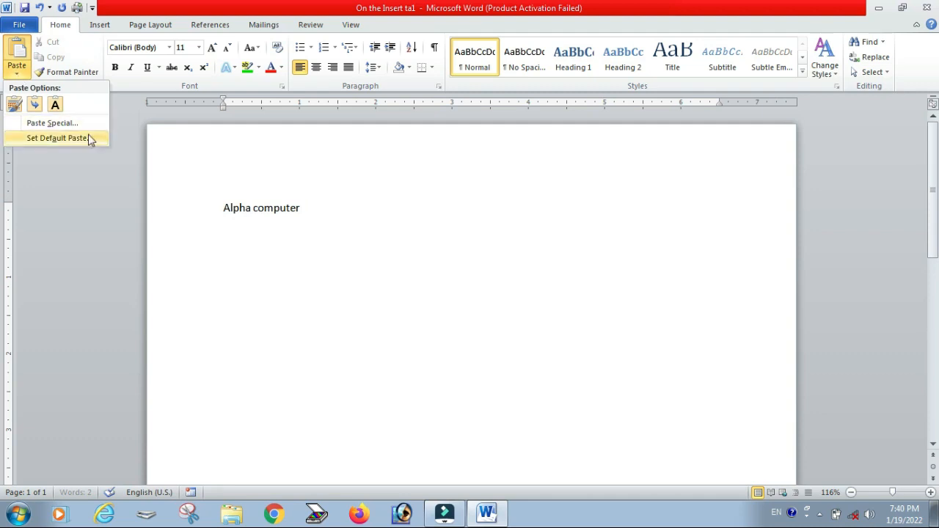
pyautogui.click(47, 124)
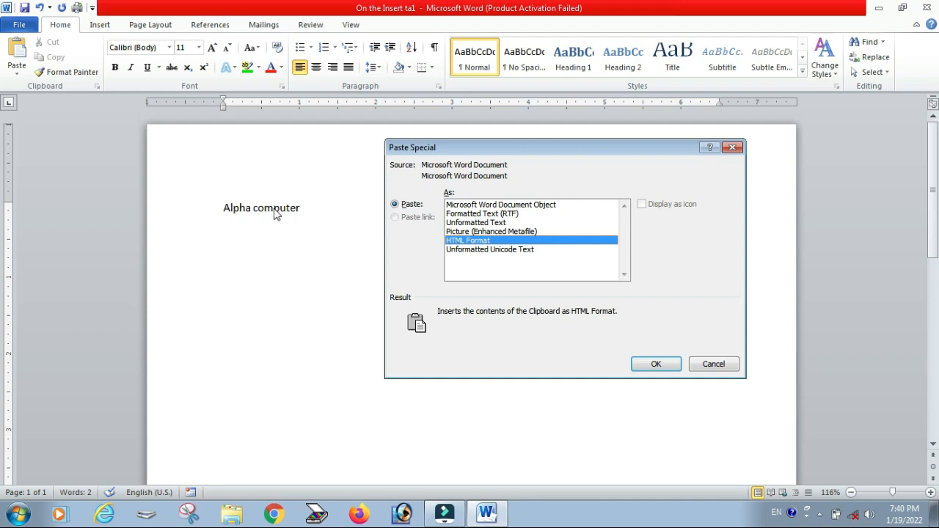
pyautogui.click(706, 364)
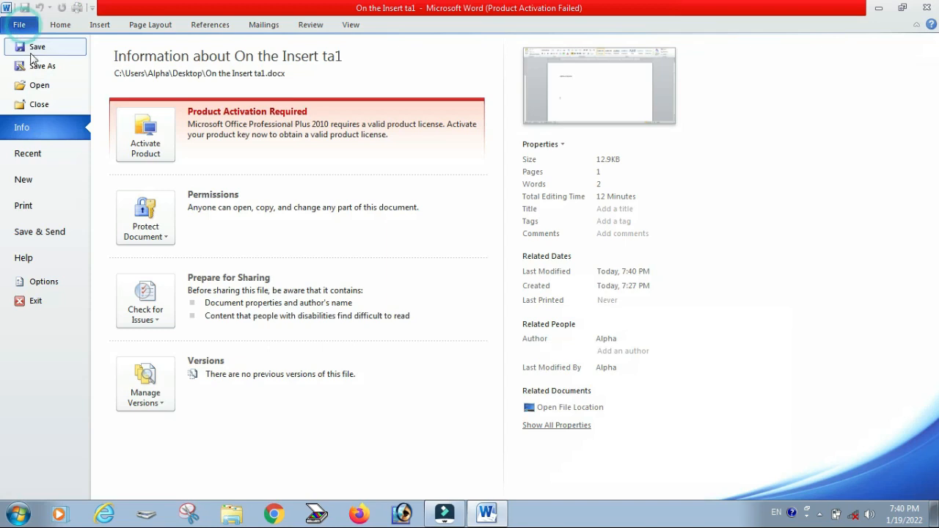
# Step: Save the document
pyautogui.click(19, 24)
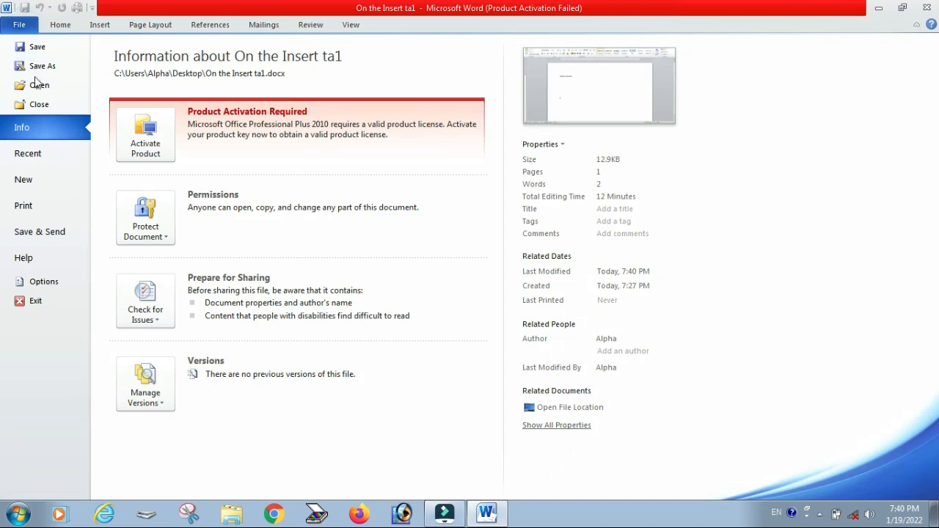
pyautogui.click(36, 46)
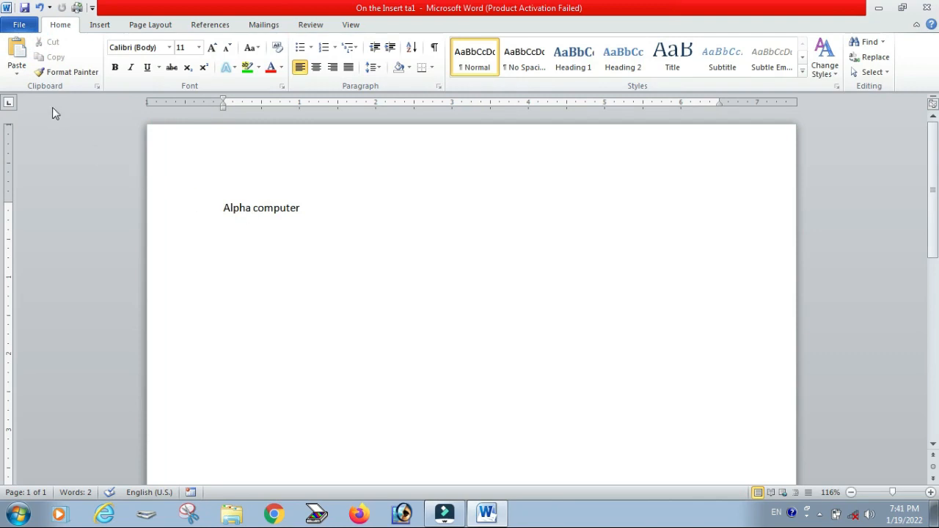
# Step: Copy the text "Alpha computer" and try to paste it as a link through Paste Special, then cancel the dialog
pyautogui.moveTo(309, 208); pyautogui.dragTo(235, 211)
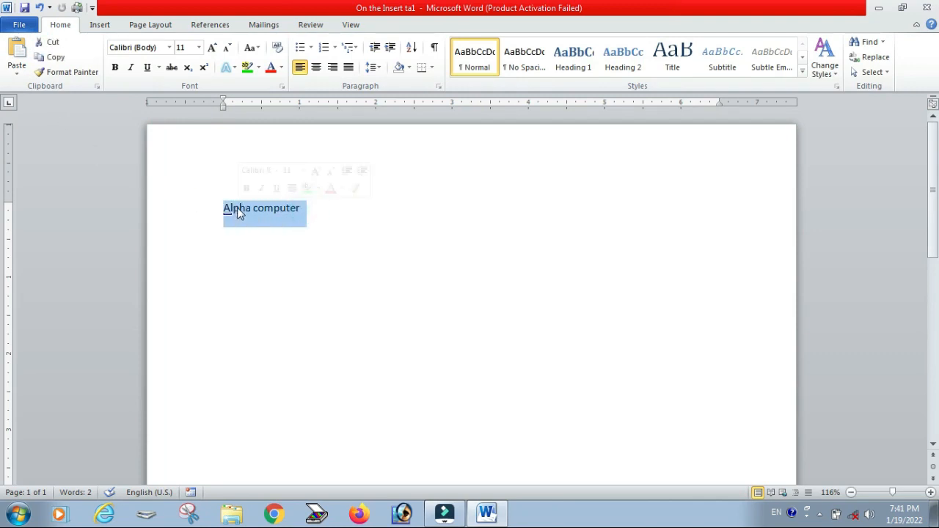
pyautogui.rightClick(237, 213)
pyautogui.click(277, 232)
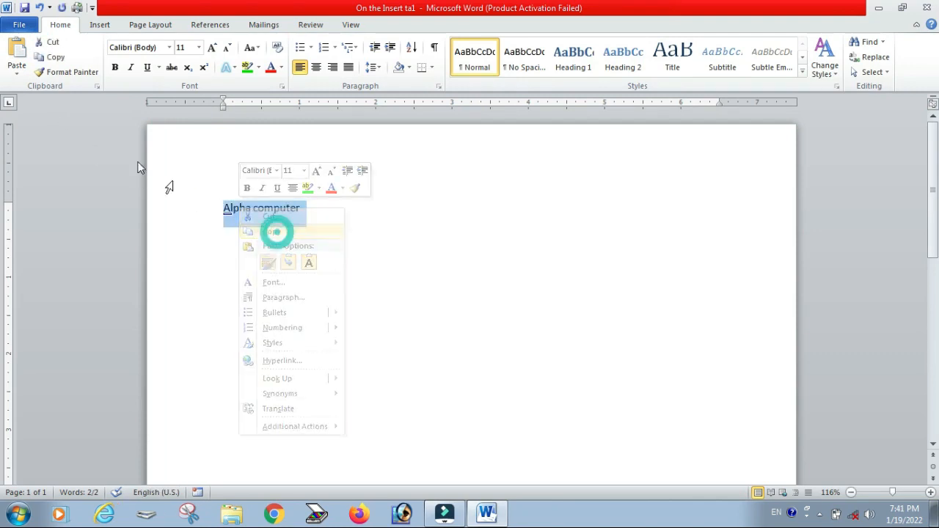
pyautogui.click(17, 71)
pyautogui.click(34, 124)
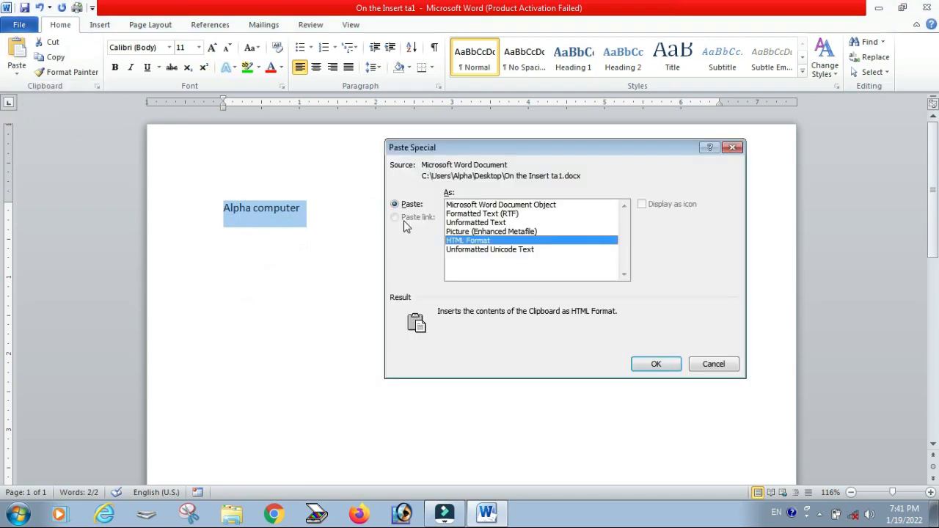
pyautogui.click(402, 218)
pyautogui.click(402, 217)
pyautogui.click(714, 365)
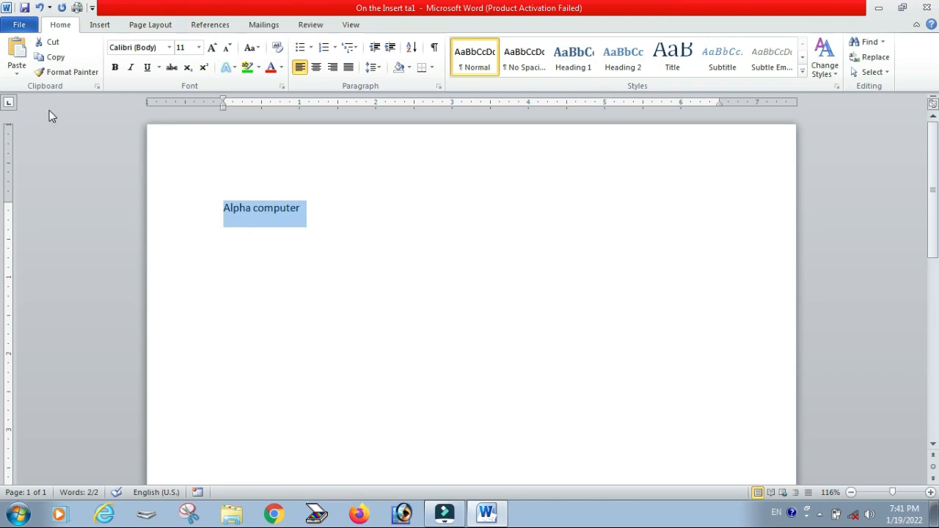
# Step: Copy the line "Alpha computer" and place the cursor on the empty line below it
pyautogui.click(318, 256)
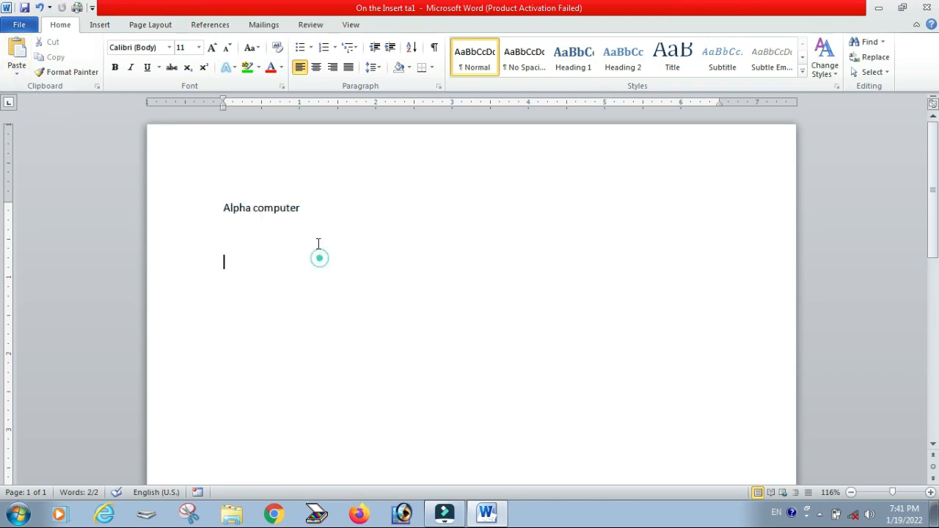
pyautogui.click(210, 205)
pyautogui.rightClick(260, 211)
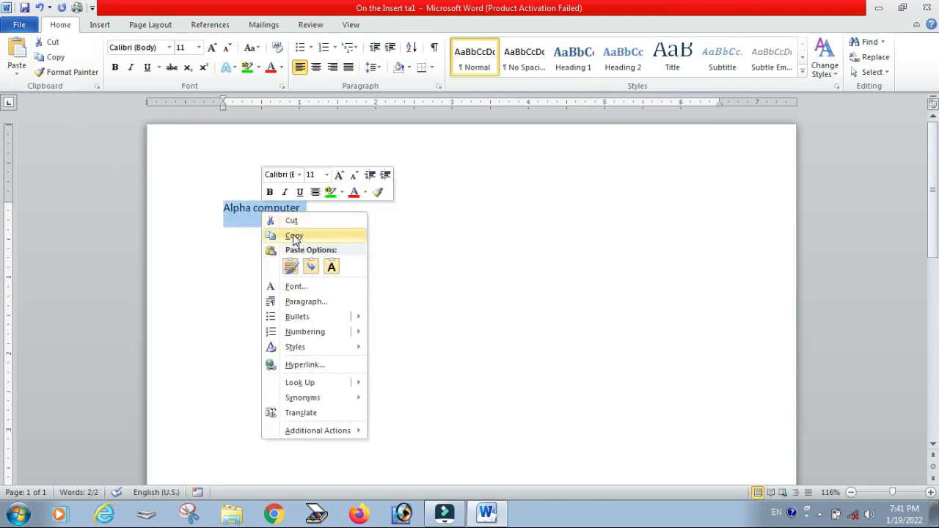
pyautogui.click(292, 234)
pyautogui.click(256, 299)
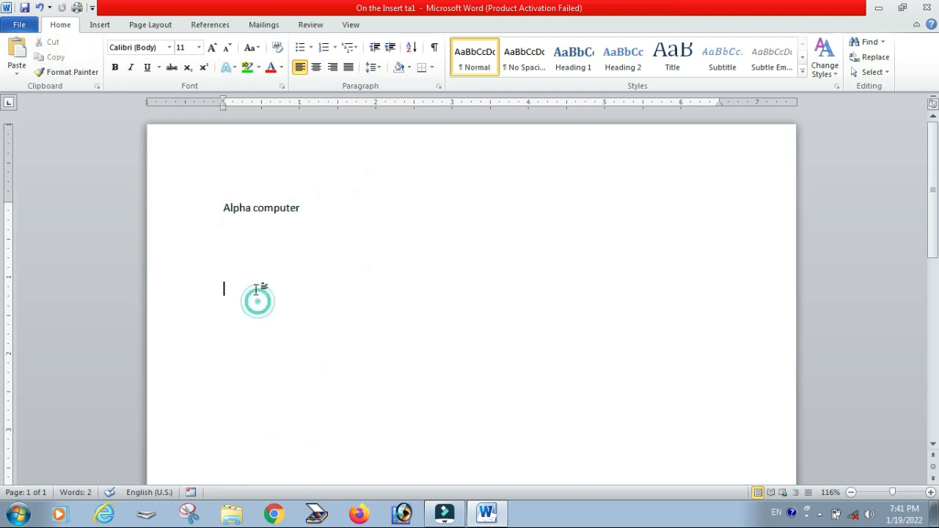
# Step: Paste the copied text as a linked Microsoft Word Document Object using Paste Special with Paste link
pyautogui.rightClick(257, 294)
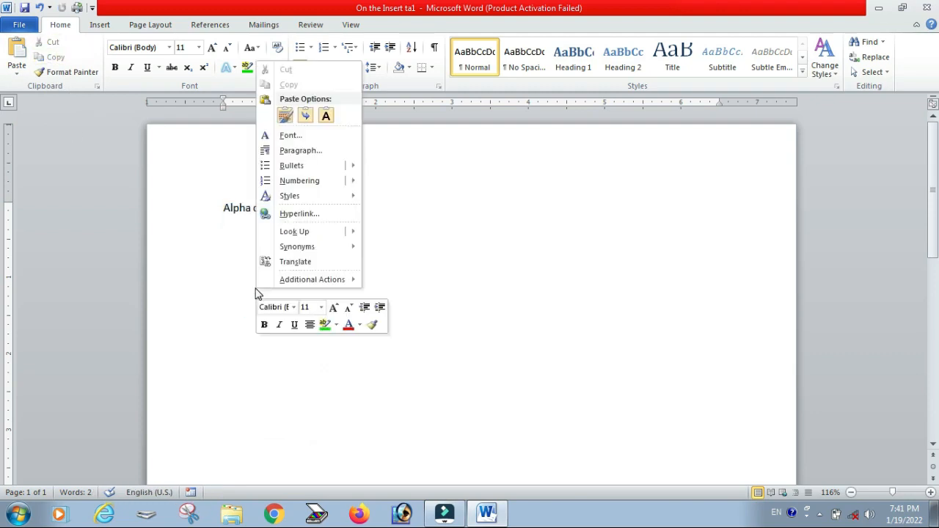
pyautogui.click(293, 121)
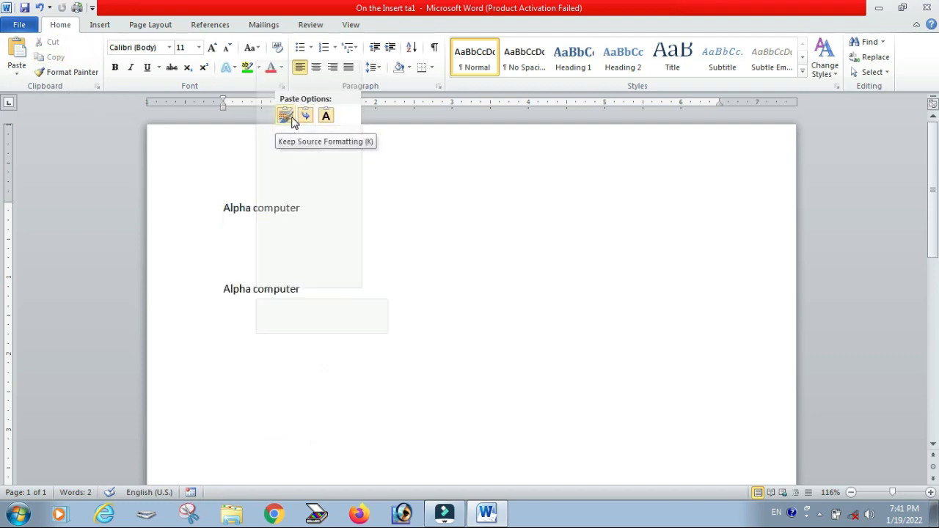
pyautogui.click(16, 68)
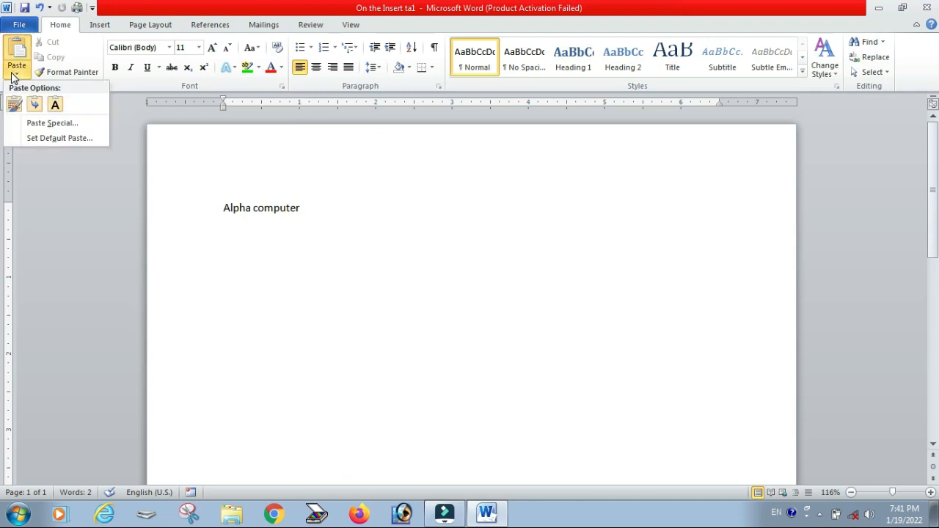
pyautogui.click(44, 124)
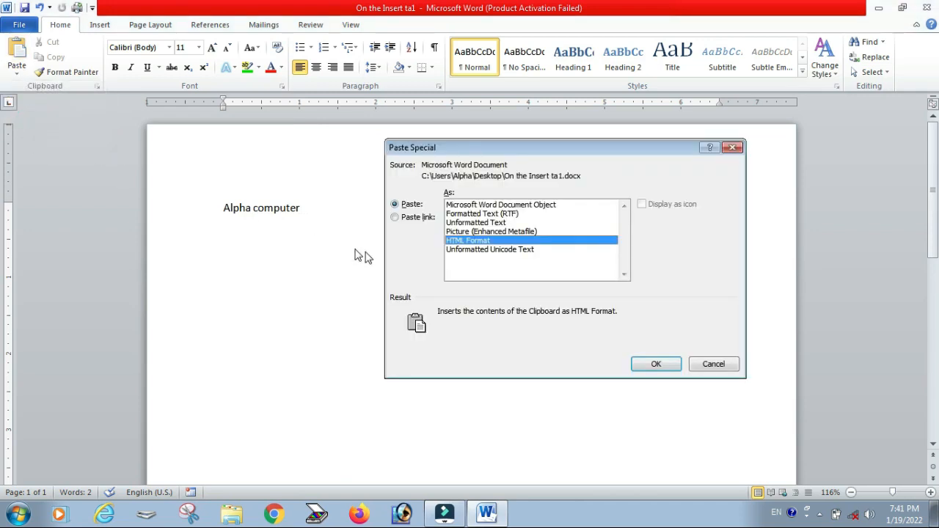
pyautogui.click(396, 219)
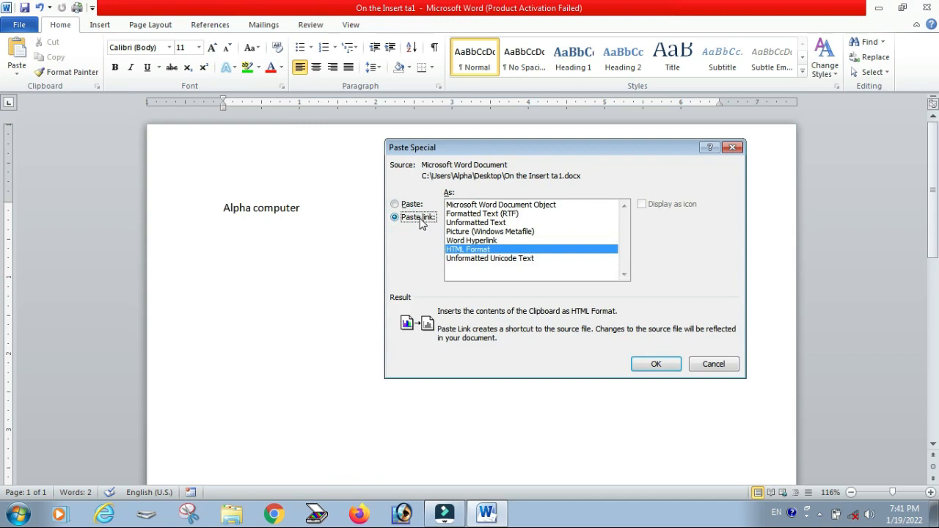
pyautogui.click(497, 206)
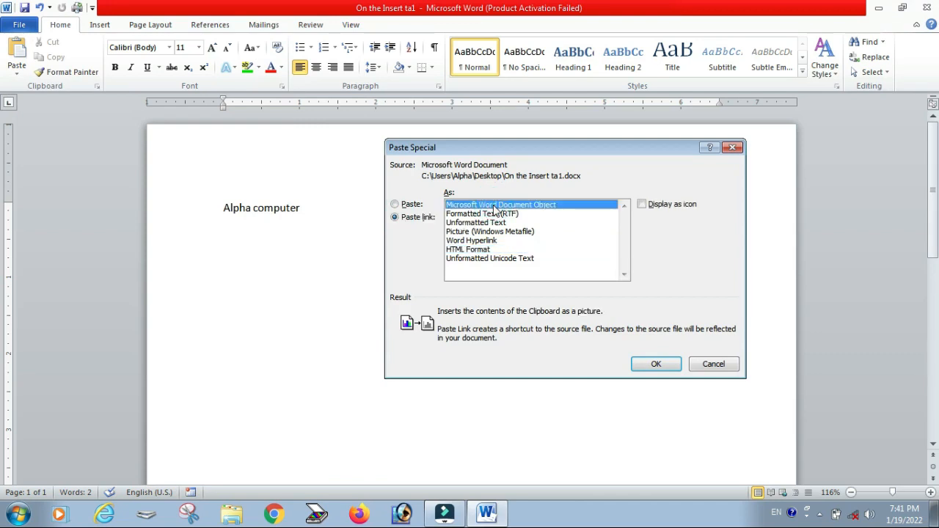
pyautogui.click(655, 365)
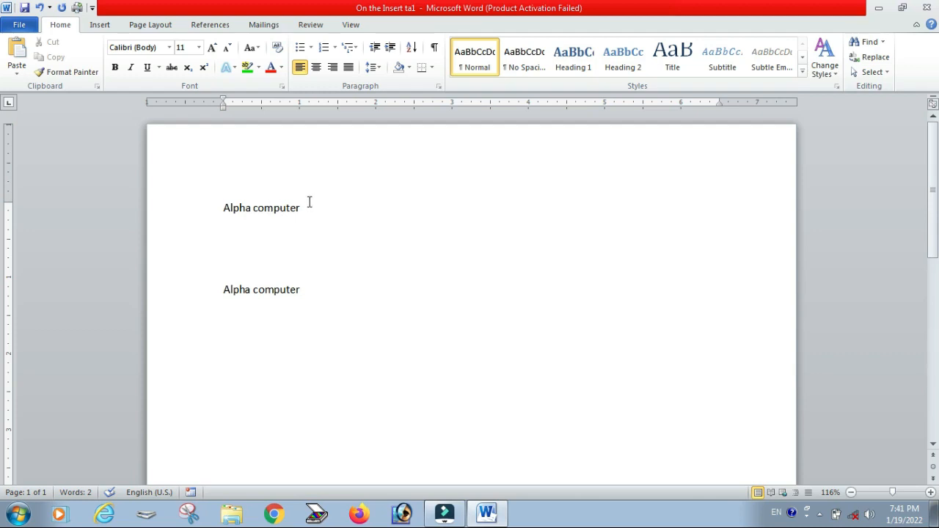
# Step: Make the word "Alpha" in the first line bold
pyautogui.moveTo(310, 207); pyautogui.dragTo(228, 207)
pyautogui.click(229, 208)
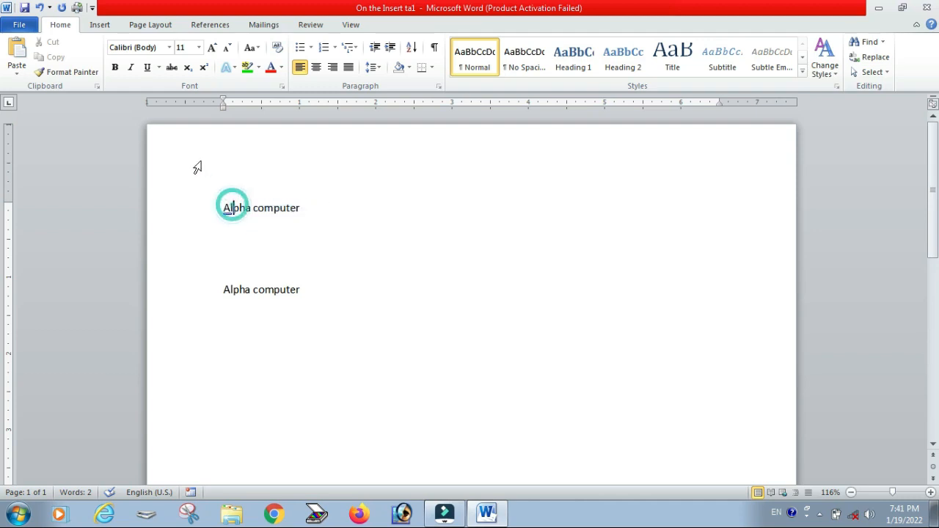
pyautogui.click(115, 67)
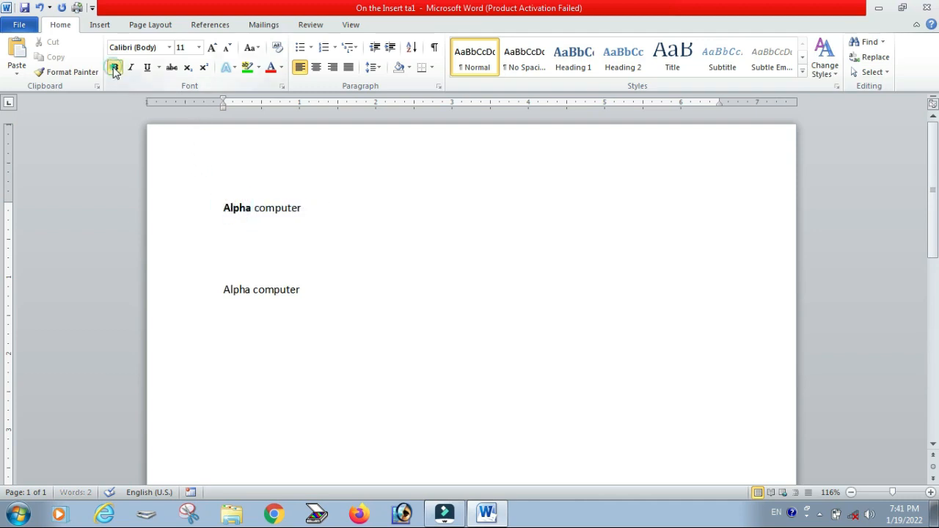
pyautogui.click(359, 191)
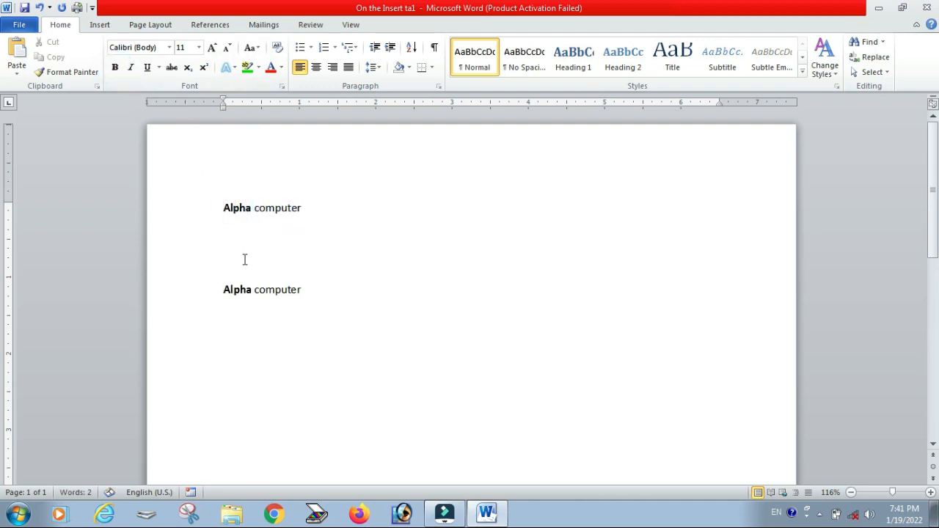
# Step: Change the first line's font to Aparajita
pyautogui.moveTo(319, 207); pyautogui.dragTo(217, 205)
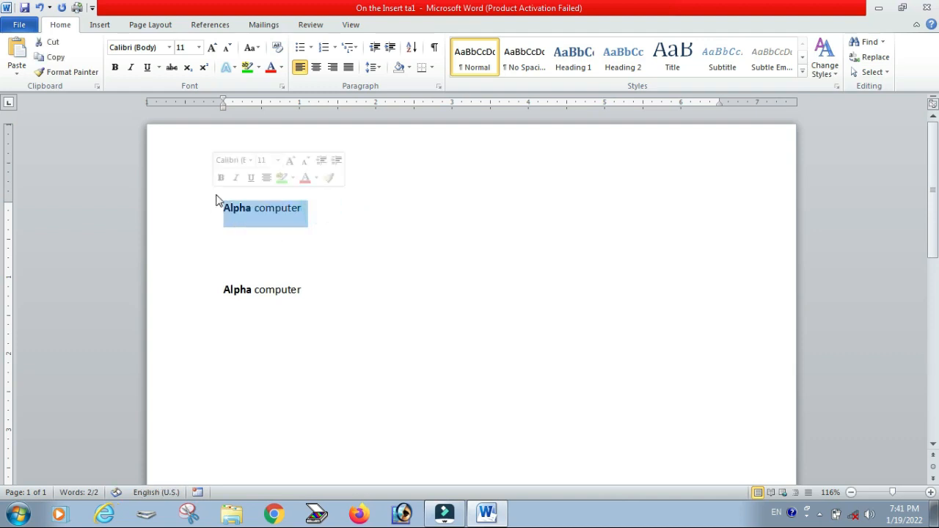
pyautogui.click(169, 47)
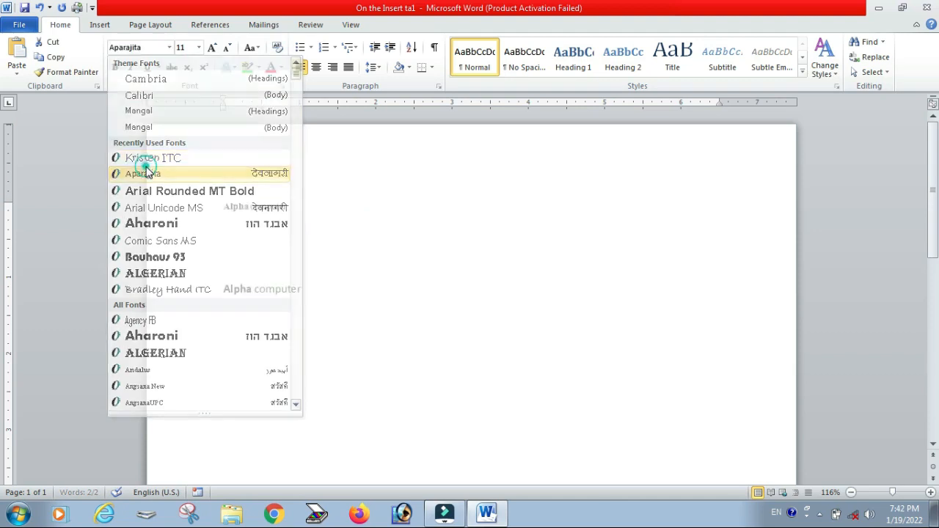
pyautogui.click(146, 173)
pyautogui.click(316, 213)
# Step: Color the first line's text red
pyautogui.moveTo(313, 202); pyautogui.dragTo(223, 202)
pyautogui.click(272, 67)
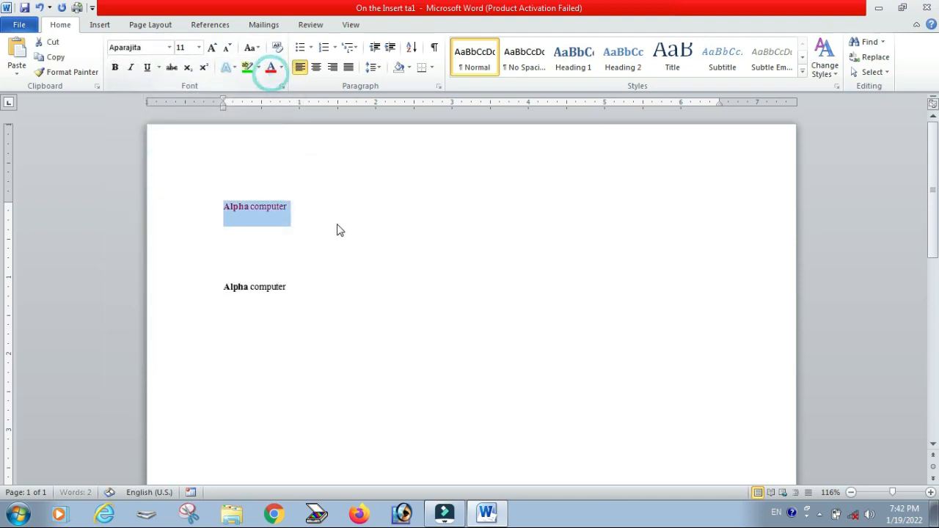
pyautogui.click(359, 199)
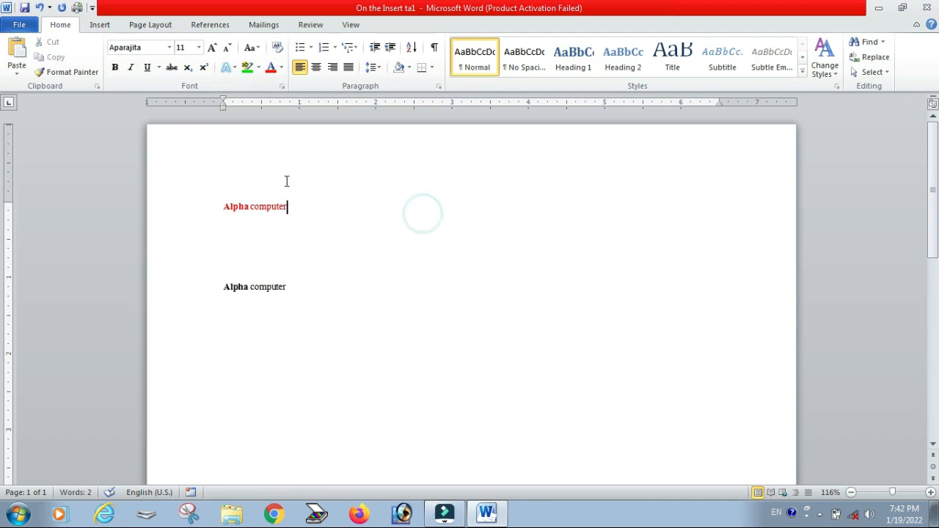
pyautogui.click(201, 215)
pyautogui.click(201, 210)
pyautogui.click(335, 213)
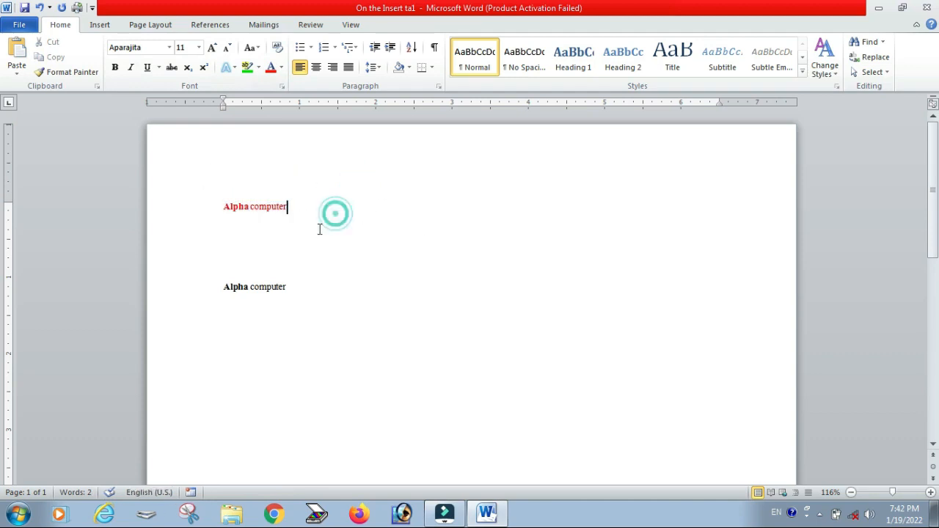
pyautogui.click(265, 301)
pyautogui.click(288, 376)
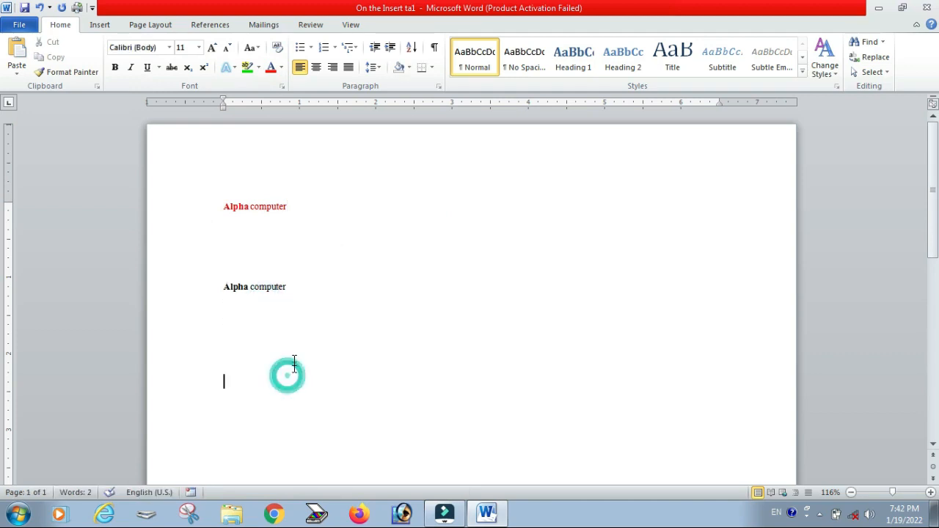
pyautogui.click(282, 236)
# Step: Set the first line's font size to 20
pyautogui.click(291, 207)
pyautogui.moveTo(290, 207); pyautogui.dragTo(218, 206)
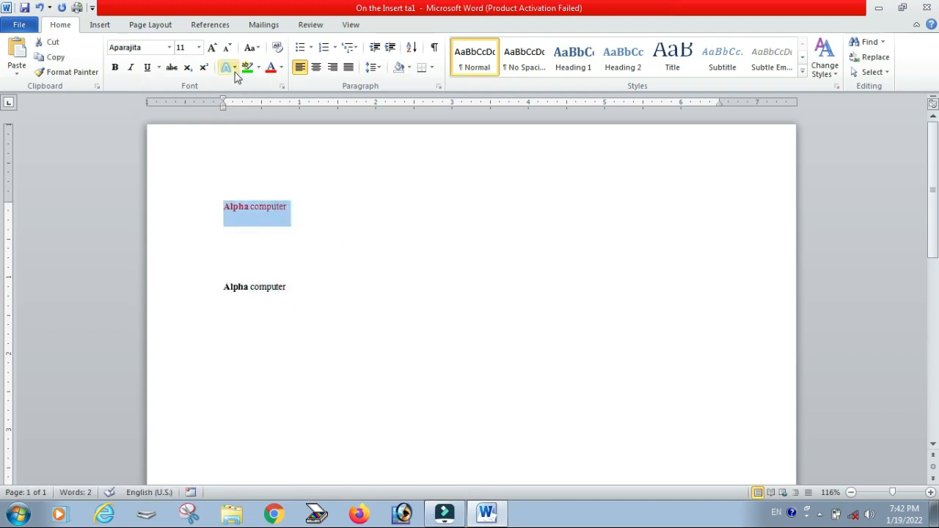
pyautogui.click(212, 48)
pyautogui.click(212, 47)
pyautogui.click(212, 47)
pyautogui.click(212, 47)
pyautogui.click(212, 48)
pyautogui.click(398, 211)
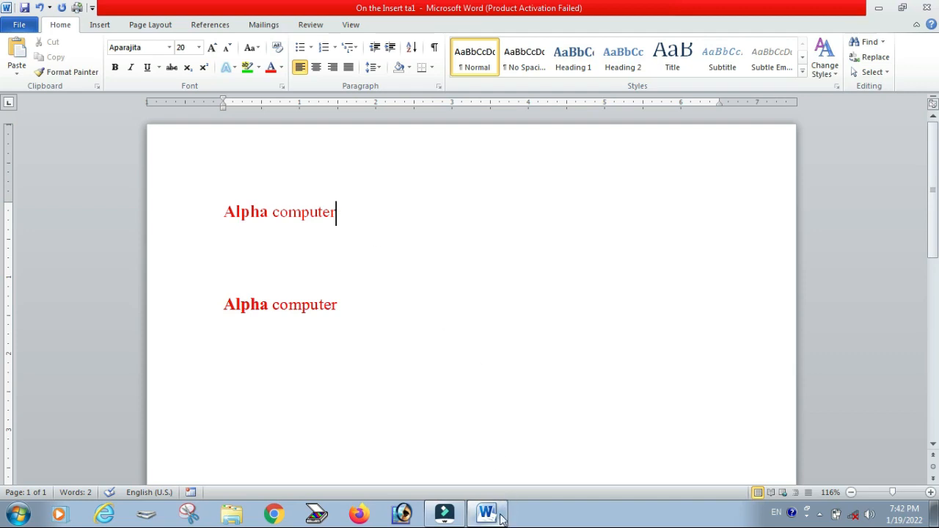
# Step: Copy the formatted first line "Alpha computer"
pyautogui.moveTo(348, 216); pyautogui.dragTo(250, 214)
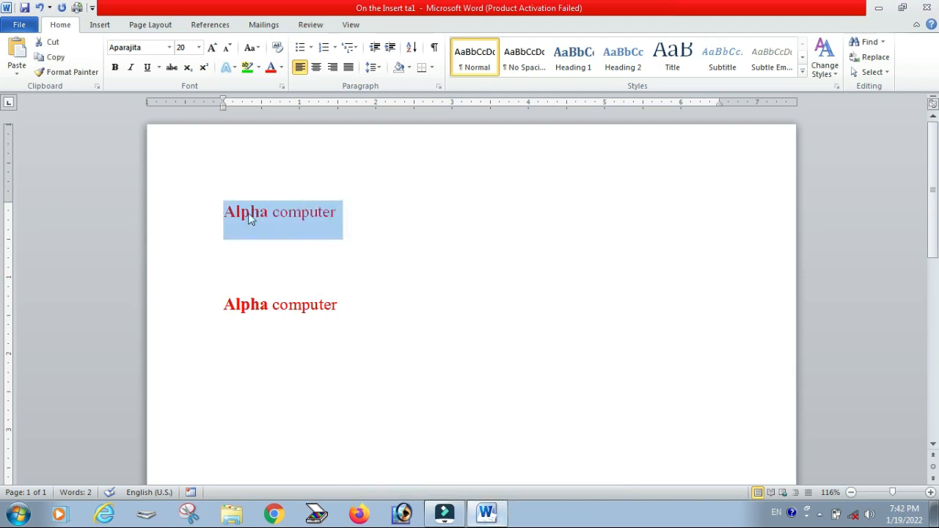
pyautogui.rightClick(257, 216)
pyautogui.click(293, 239)
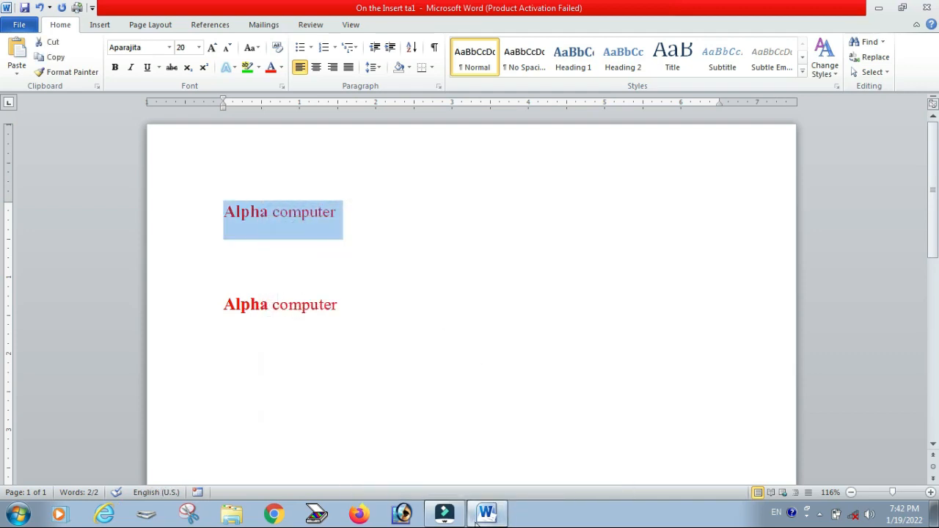
# Step: Open a new blank Microsoft Word 2010 document from the Start menu
pyautogui.click(17, 513)
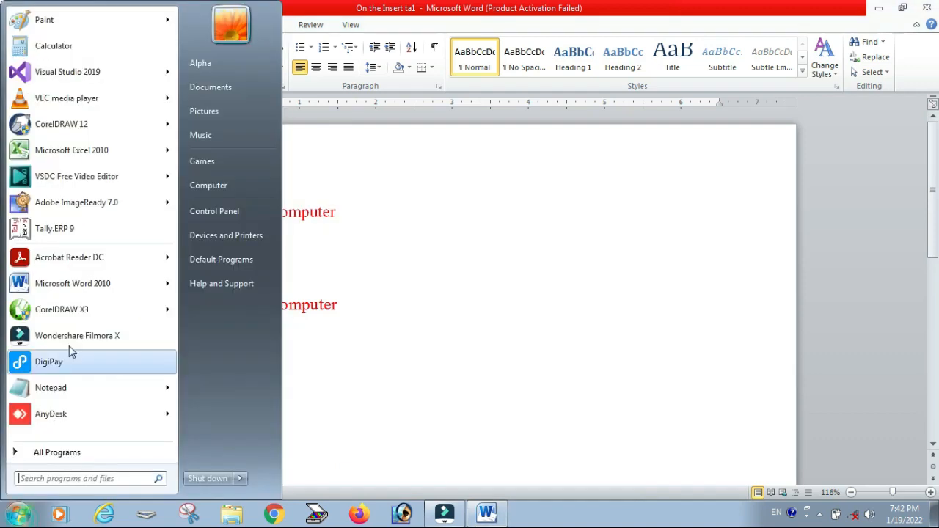
pyautogui.click(69, 282)
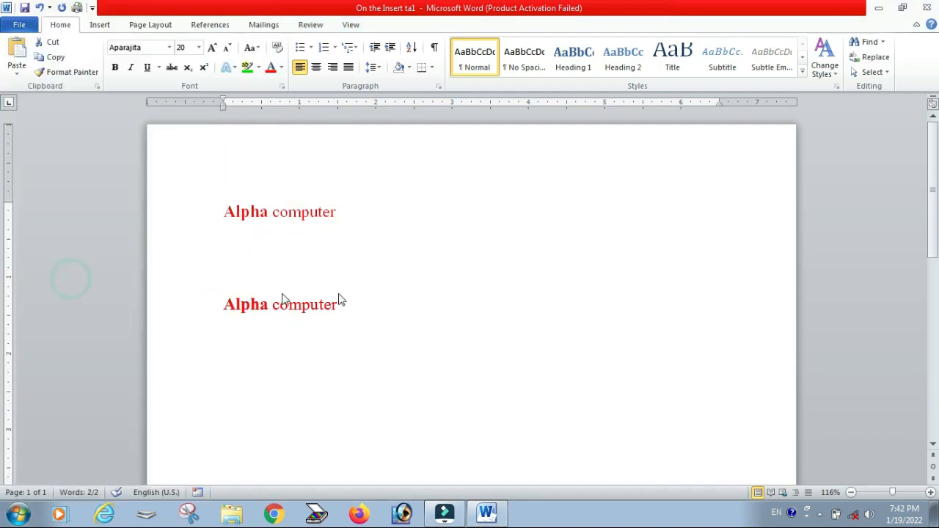
# Step: Paste the copied text into the new document as a linked Microsoft Word Document Object via Paste Special
pyautogui.click(21, 76)
pyautogui.click(46, 122)
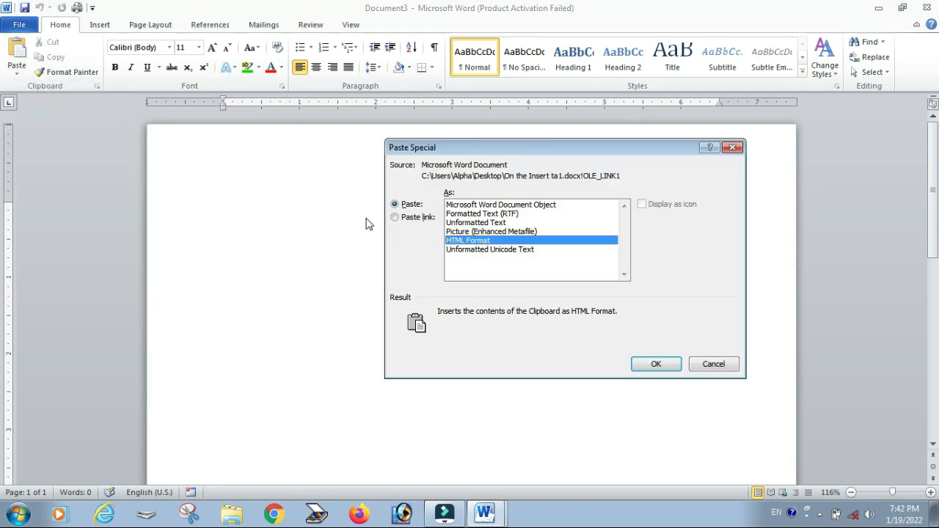
pyautogui.click(394, 217)
pyautogui.click(487, 205)
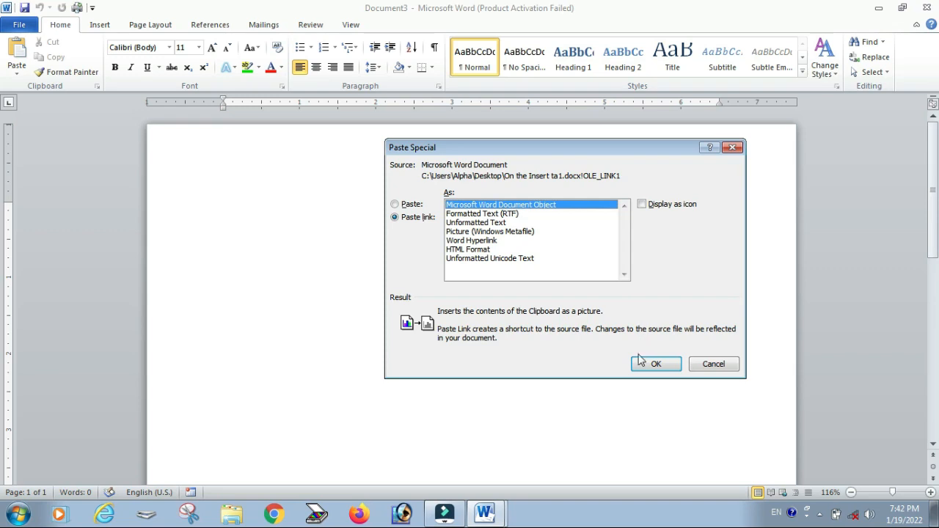
pyautogui.click(646, 363)
pyautogui.click(436, 461)
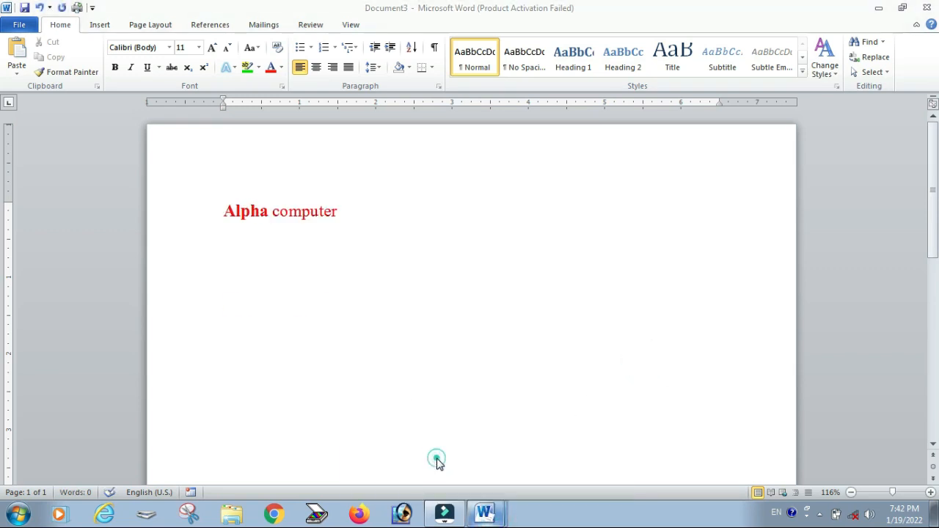
# Step: Change the first line's font color to green in the original document
pyautogui.click(282, 67)
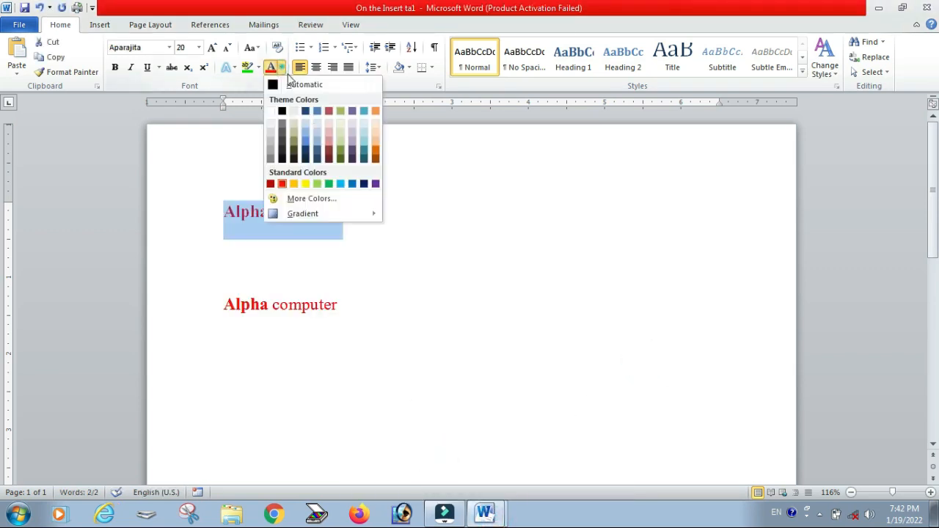
pyautogui.click(329, 184)
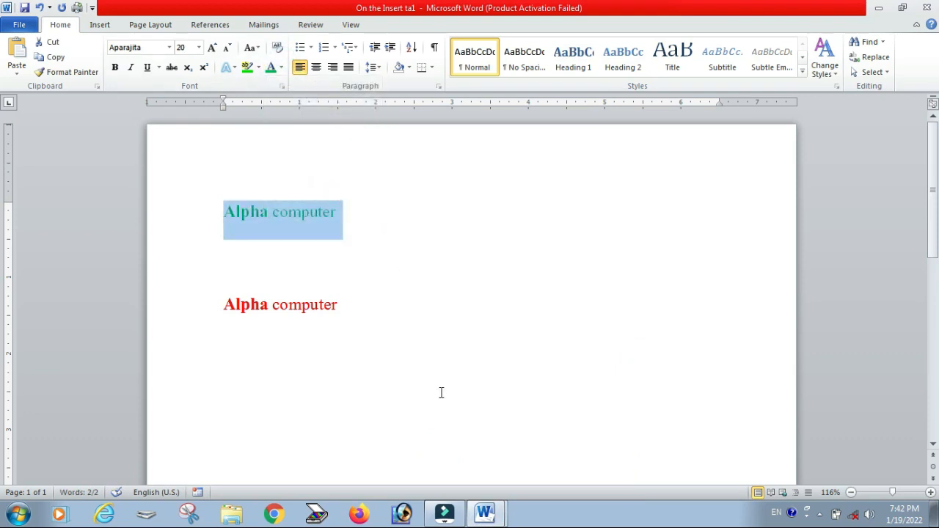
# Step: Switch to the new document and select the linked text object
pyautogui.click(484, 513)
pyautogui.click(487, 482)
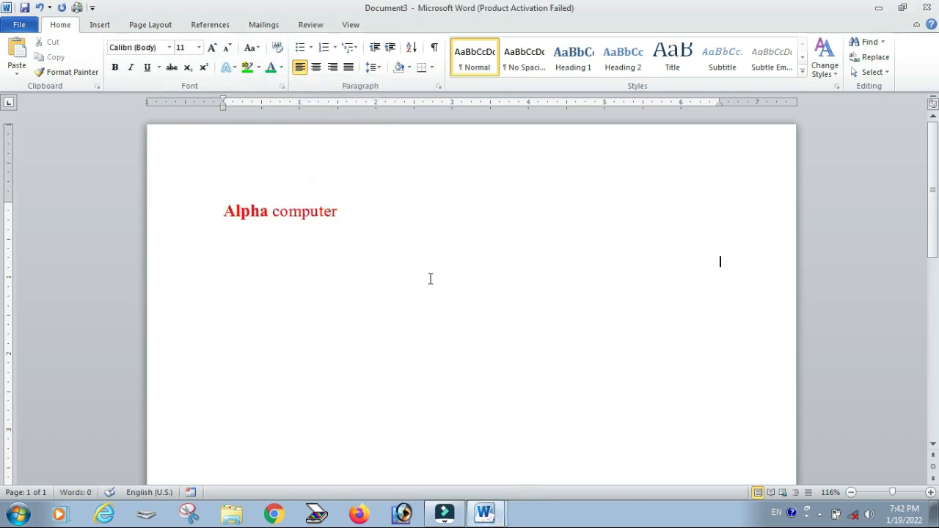
pyautogui.click(336, 387)
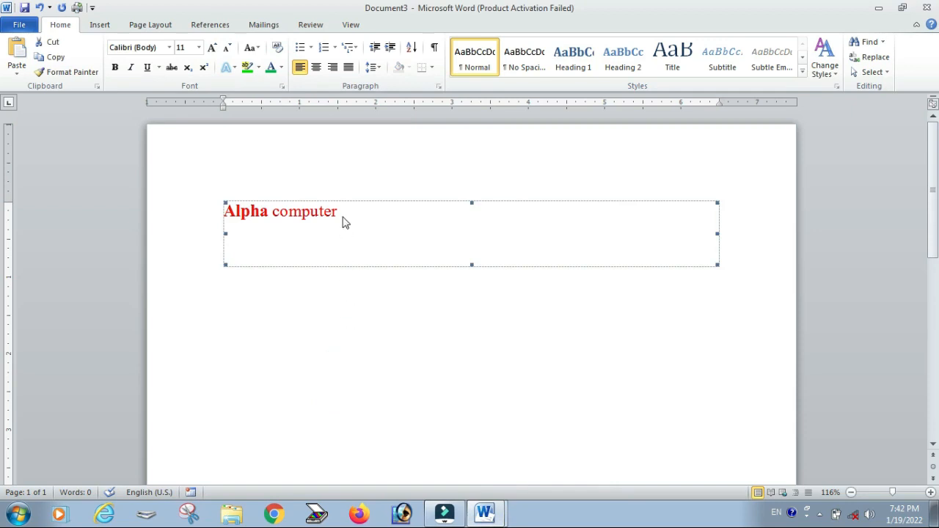
# Step: Switch between the new document and the original to compare the linked object with the original text
pyautogui.click(331, 168)
pyautogui.click(337, 308)
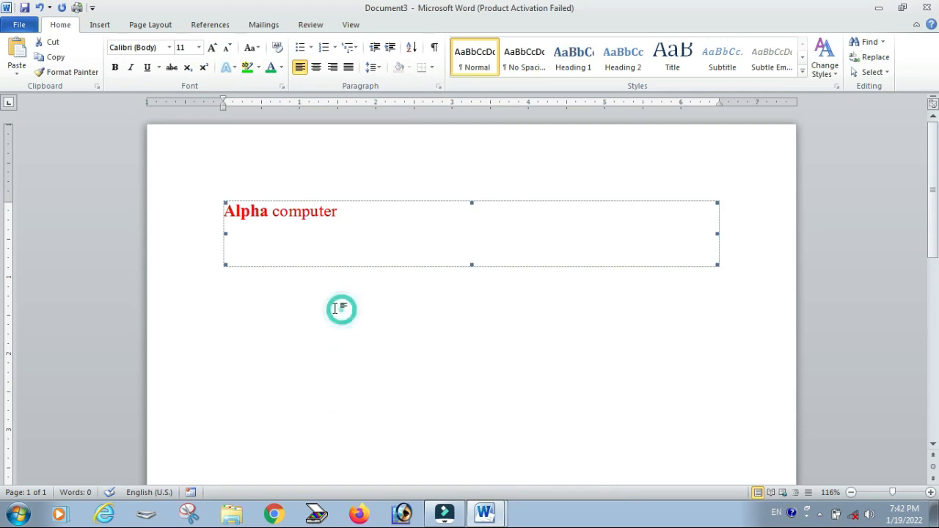
pyautogui.click(484, 513)
pyautogui.click(377, 377)
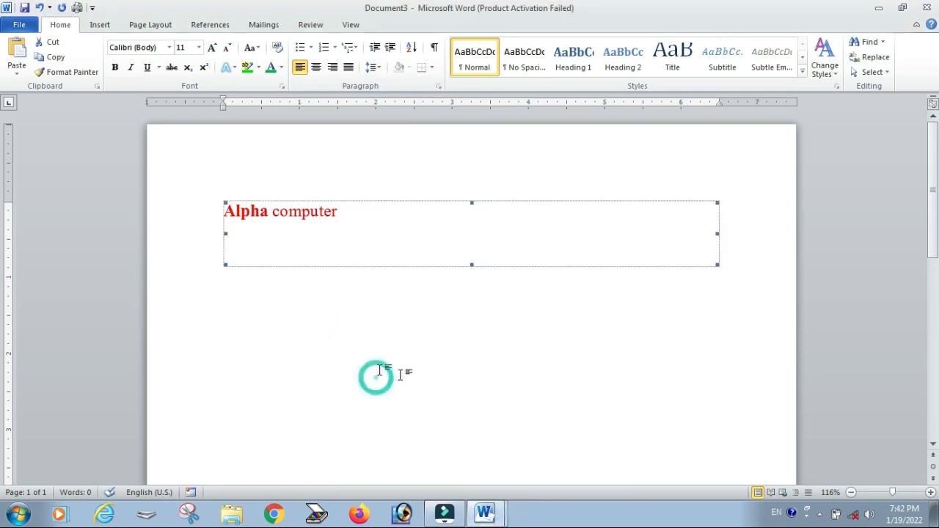
pyautogui.click(484, 514)
pyautogui.click(430, 458)
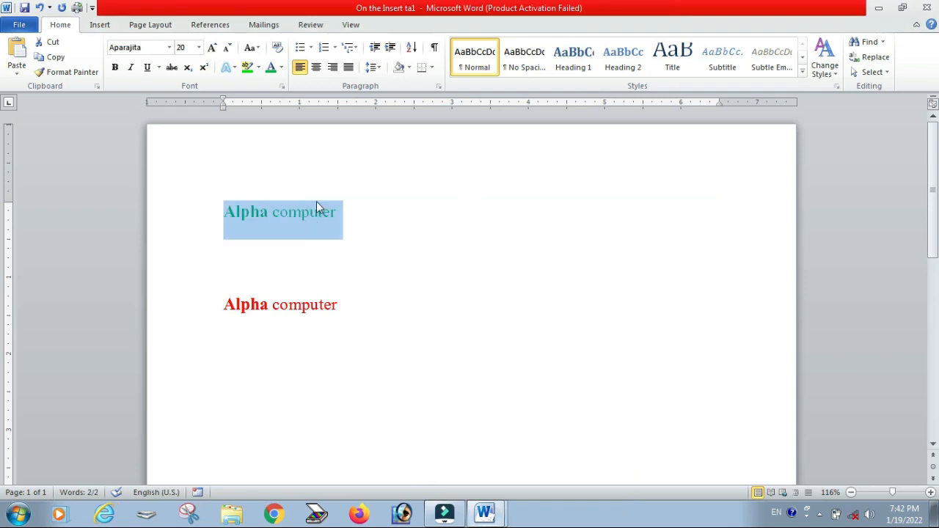
pyautogui.click(384, 218)
pyautogui.click(492, 511)
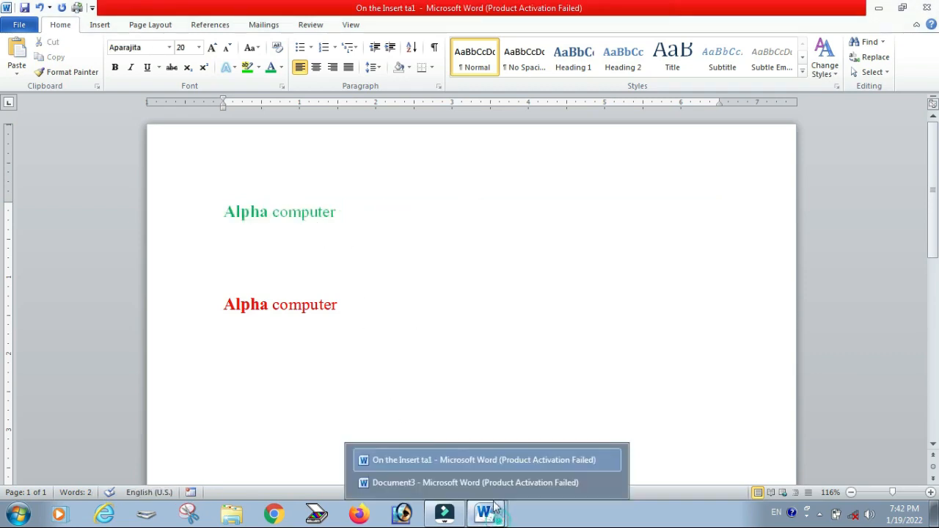
pyautogui.click(455, 480)
pyautogui.click(449, 387)
pyautogui.click(427, 372)
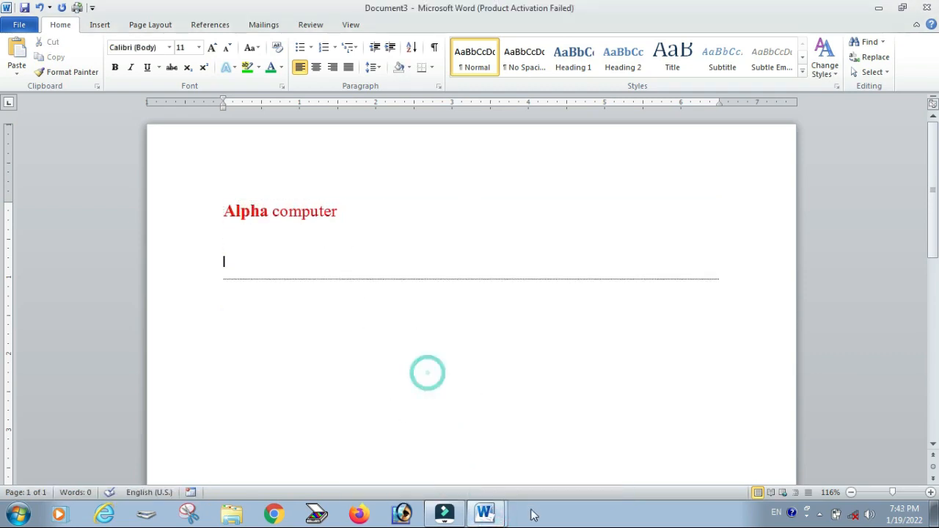
pyautogui.click(484, 514)
pyautogui.click(406, 457)
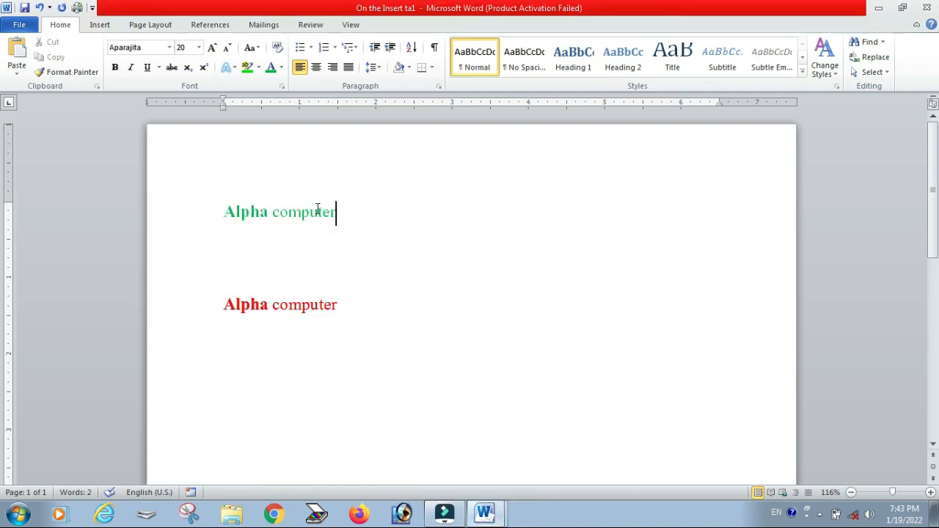
# Step: Enlarge the original document's first line to 26 pt and remove its bold formatting
pyautogui.moveTo(317, 209); pyautogui.dragTo(230, 208)
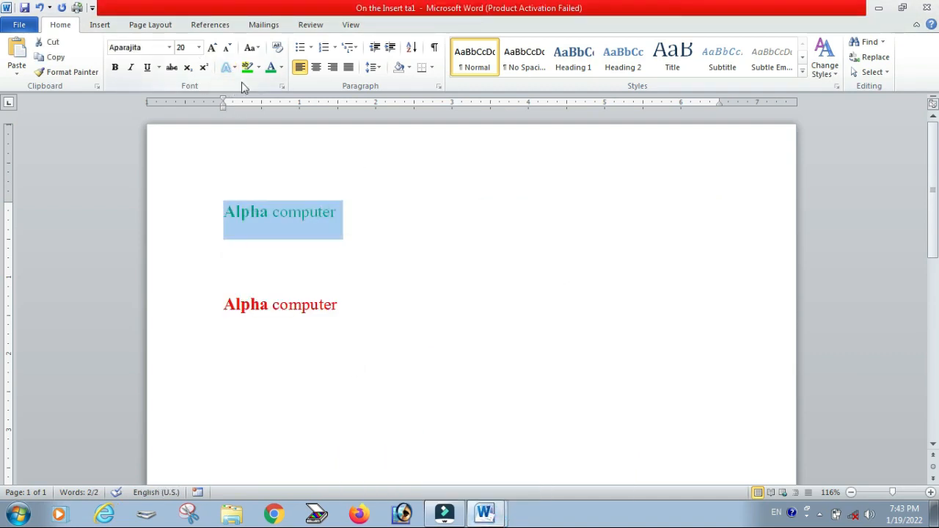
pyautogui.click(213, 48)
pyautogui.click(213, 48)
pyautogui.click(213, 48)
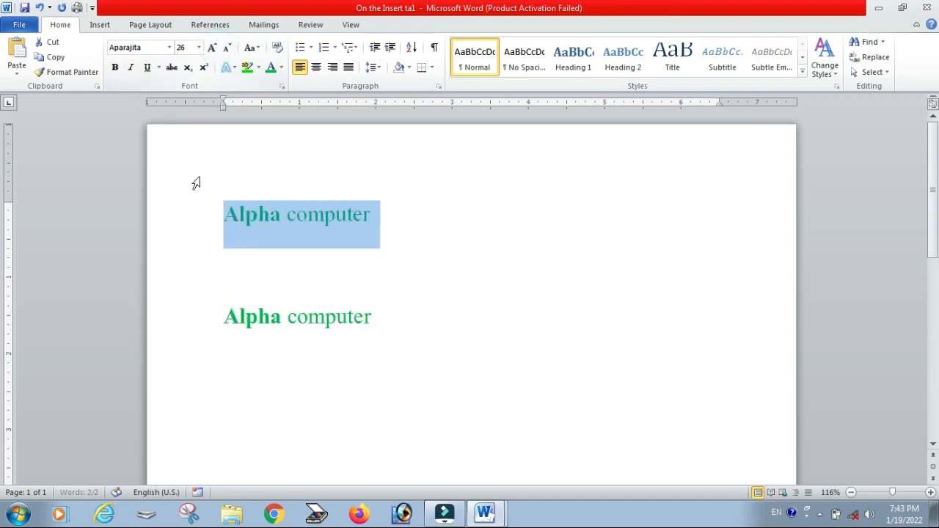
pyautogui.click(121, 68)
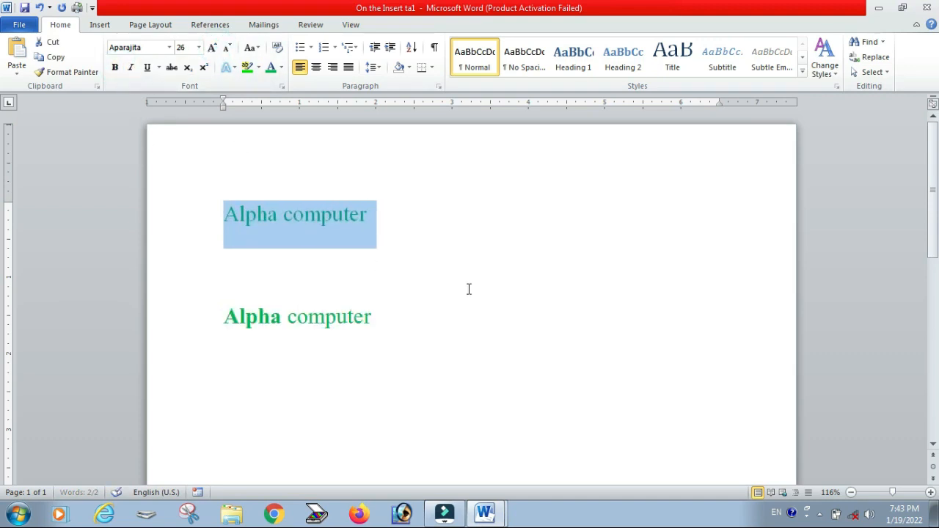
# Step: Switch to the new document to check the linked object's text and view the paste options
pyautogui.click(547, 210)
pyautogui.click(484, 513)
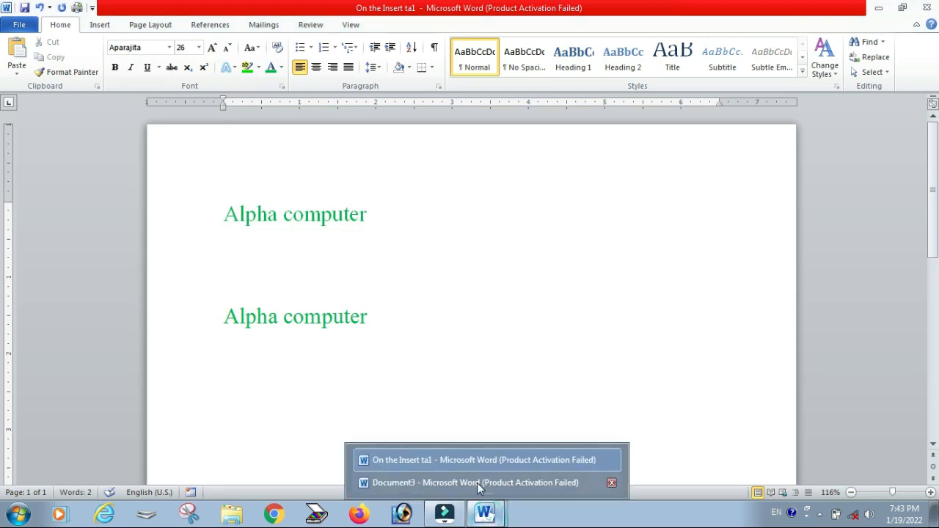
pyautogui.click(478, 483)
pyautogui.click(435, 407)
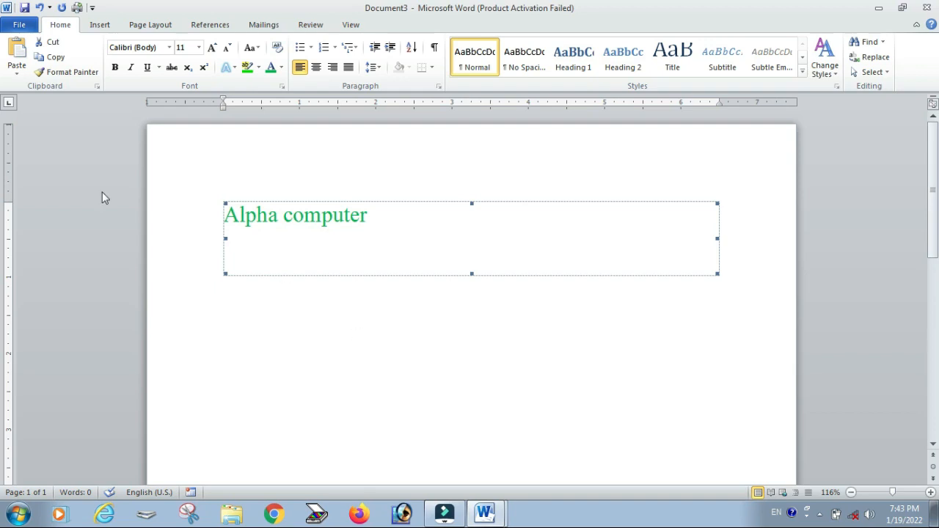
pyautogui.click(17, 66)
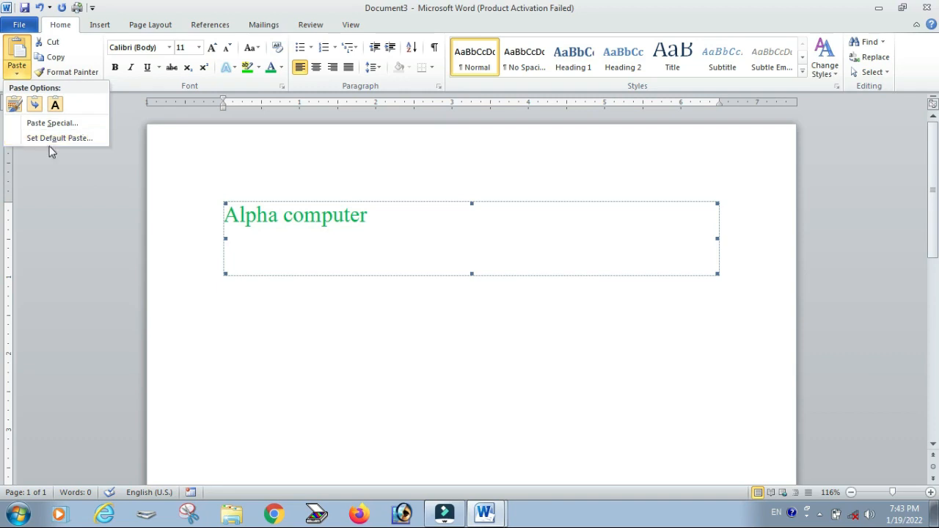
pyautogui.click(223, 154)
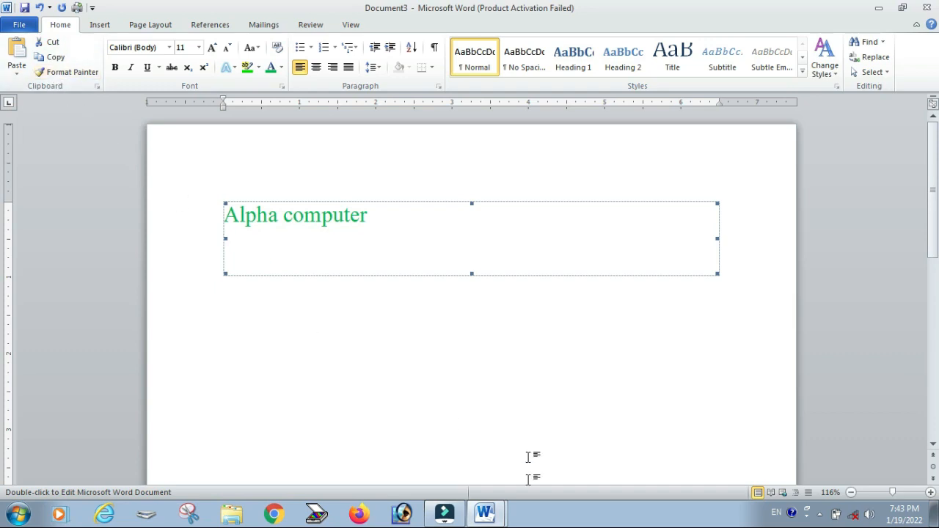
# Step: Return to the original document and delete all of its content
pyautogui.click(484, 512)
pyautogui.click(448, 458)
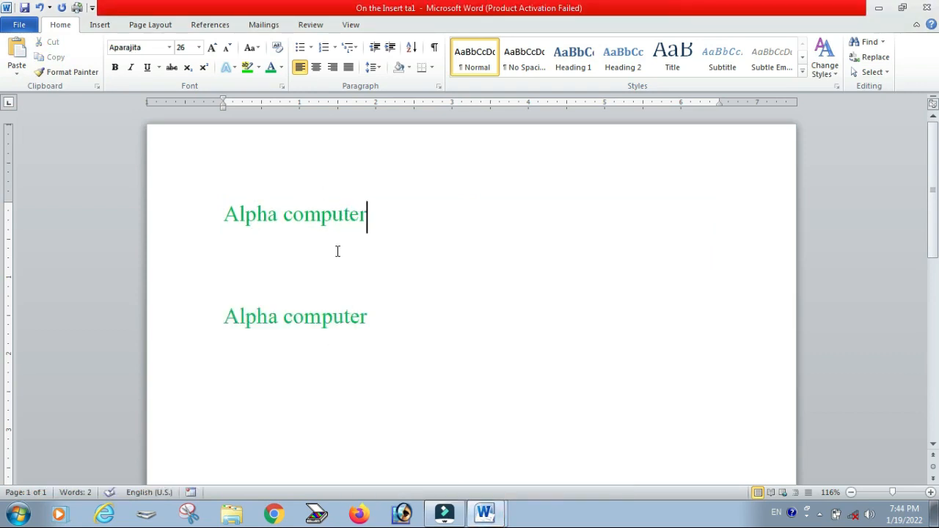
pyautogui.hotkey('ctrl', 'a')
pyautogui.press('Delete')
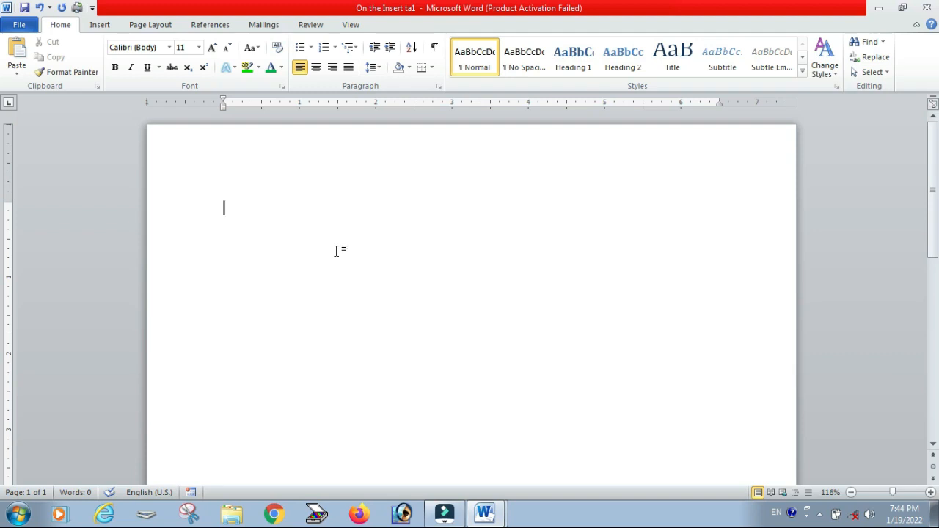
# Step: Type the heading "Qualification :" and start a new line
pyautogui.write('Qualification')
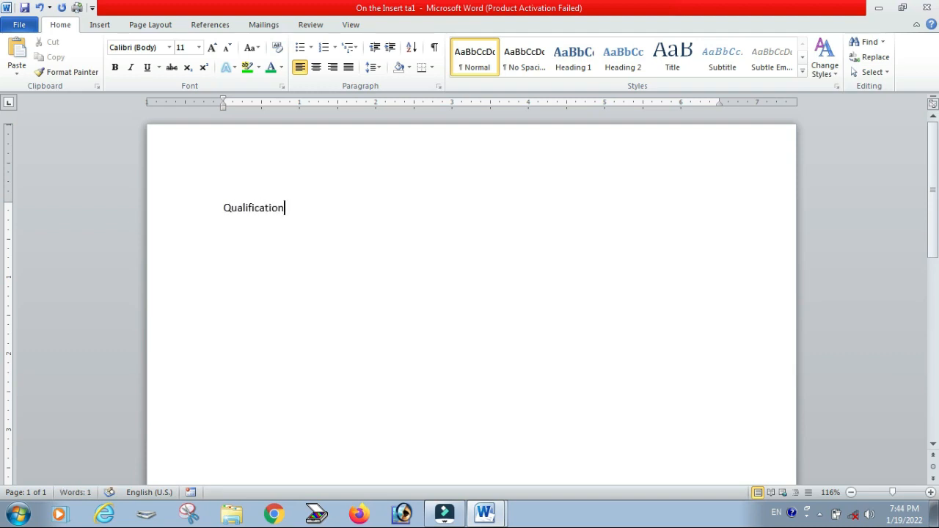
pyautogui.write(' :')
pyautogui.press('BackSpace')
pyautogui.press('Return')
# Step: Type the line "M.com from LU" below the heading
pyautogui.write('Mcom')
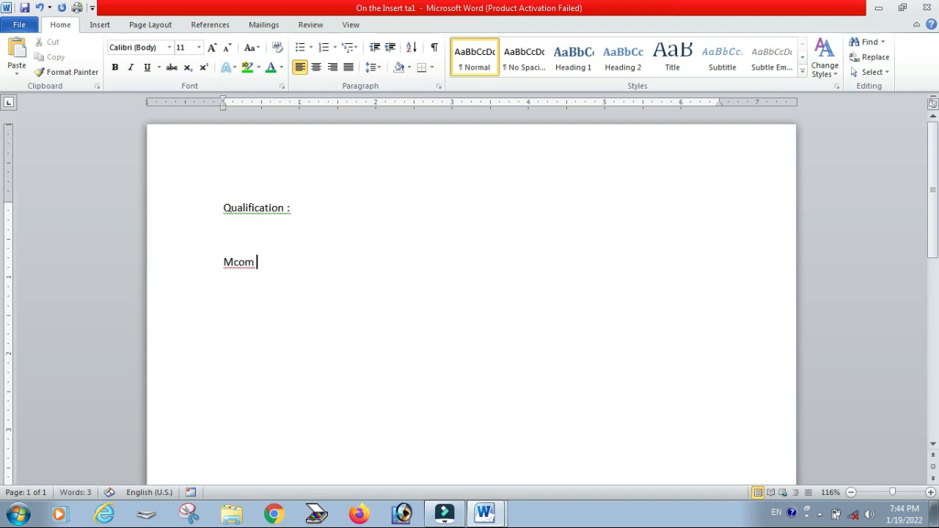
pyautogui.write(' from LU')
pyautogui.click(233, 263)
pyautogui.write('.')
# Step: Delete the empty line between the heading and the M.com line
pyautogui.click(325, 247)
pyautogui.click(327, 264)
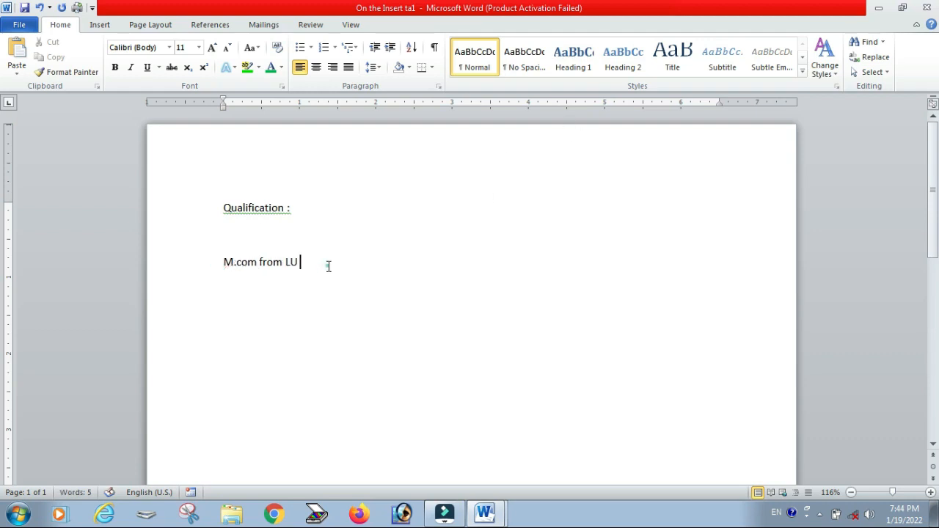
pyautogui.click(264, 247)
pyautogui.press('BackSpace')
pyautogui.click(237, 302)
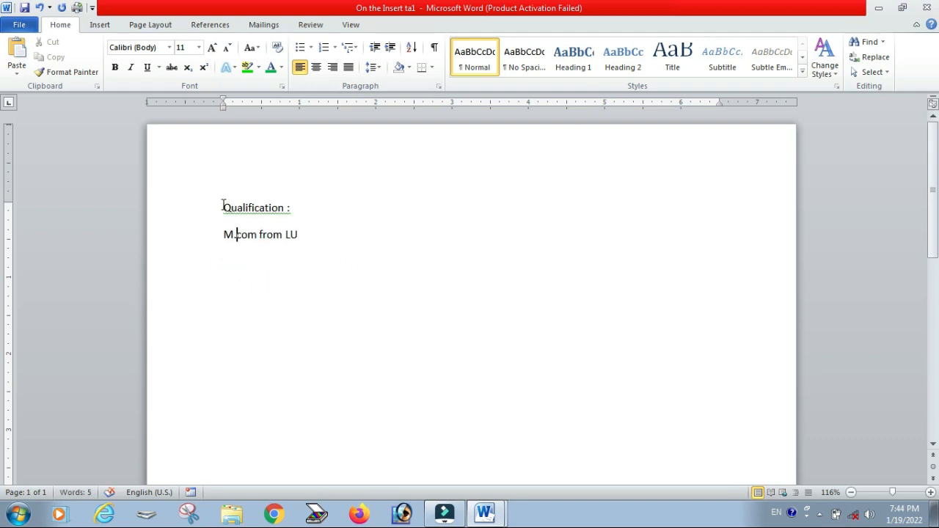
# Step: Make the "Qualification :" heading bold and enlarge it to 14 pt
pyautogui.moveTo(224, 208); pyautogui.dragTo(298, 209)
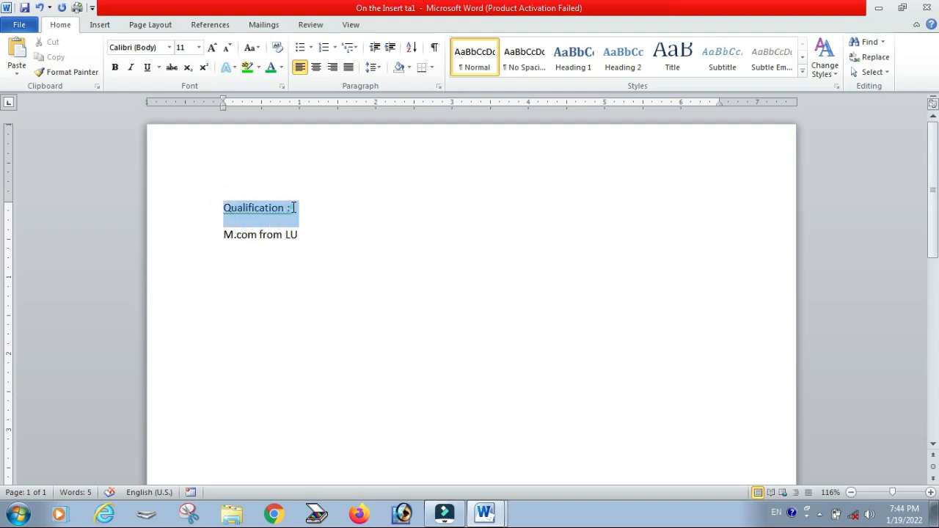
pyautogui.click(117, 70)
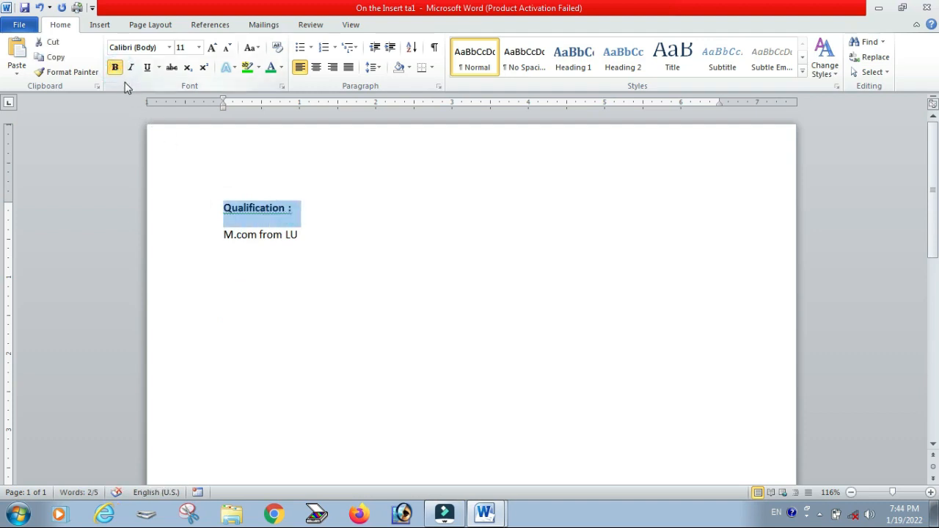
pyautogui.click(211, 48)
pyautogui.click(212, 47)
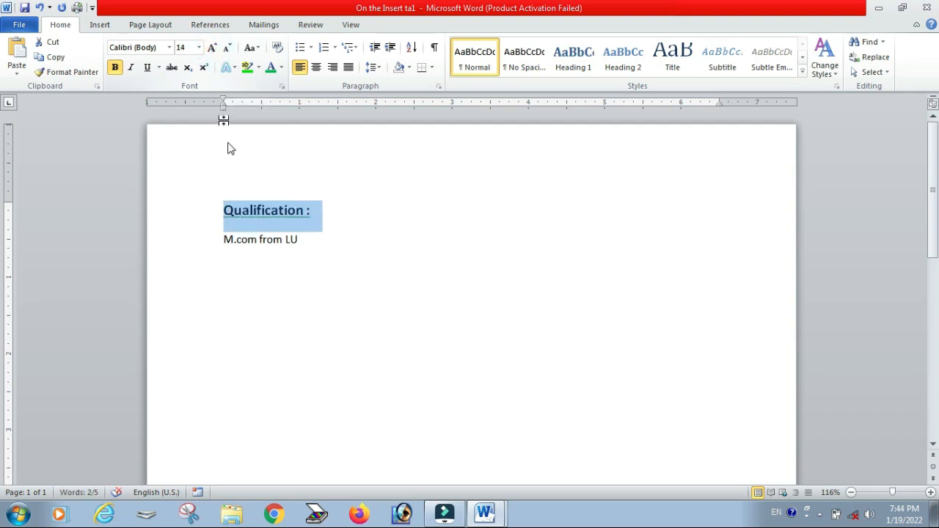
# Step: Add a new line "Technical Qualification :" after the M.com line
pyautogui.click(243, 286)
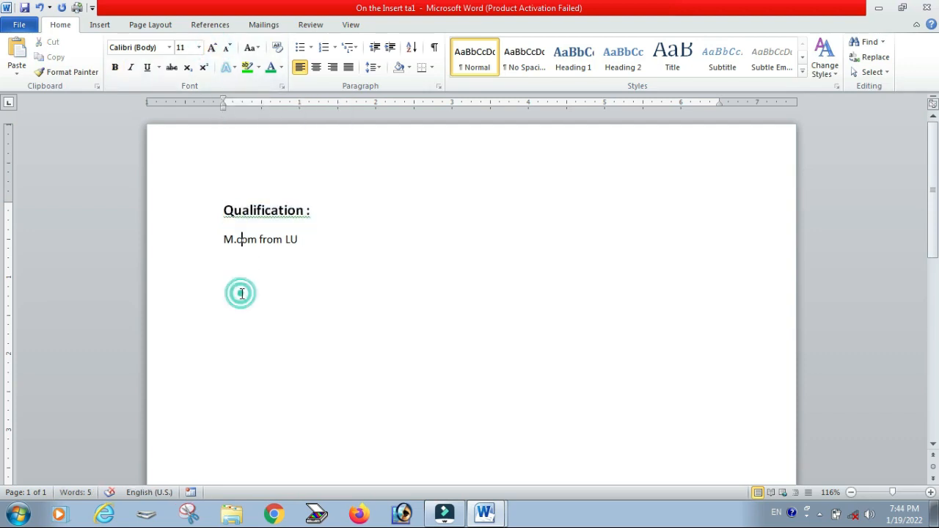
pyautogui.click(314, 251)
pyautogui.press('Return')
pyautogui.write('Technical Qual')
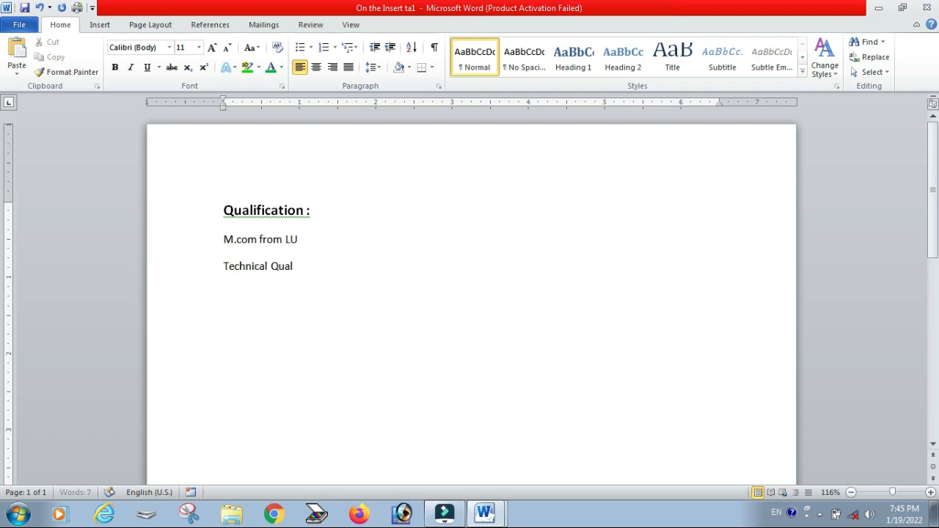
pyautogui.write('ification :')
# Step: Try to copy the heading's formatting to the "Technical Qualification :" line with Format Painter
pyautogui.click(261, 209)
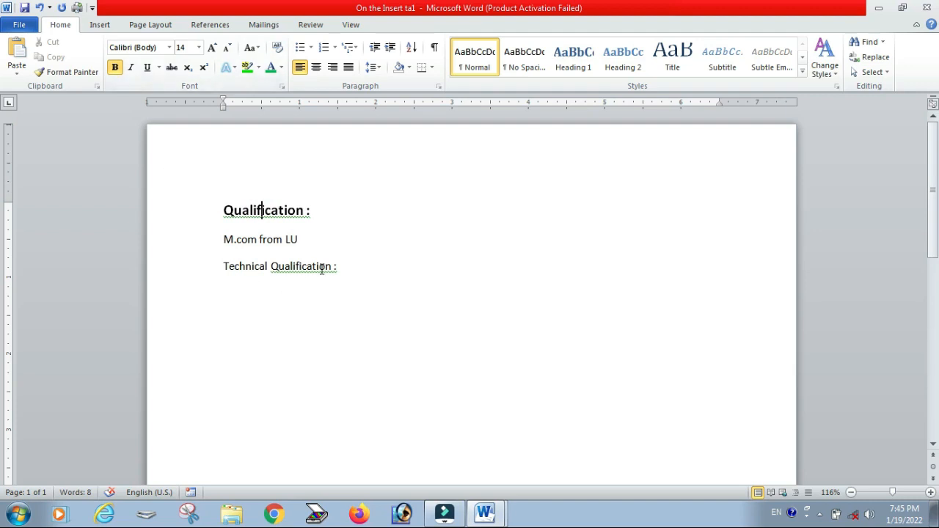
pyautogui.click(258, 210)
pyautogui.click(267, 211)
pyautogui.tripleClick(331, 211)
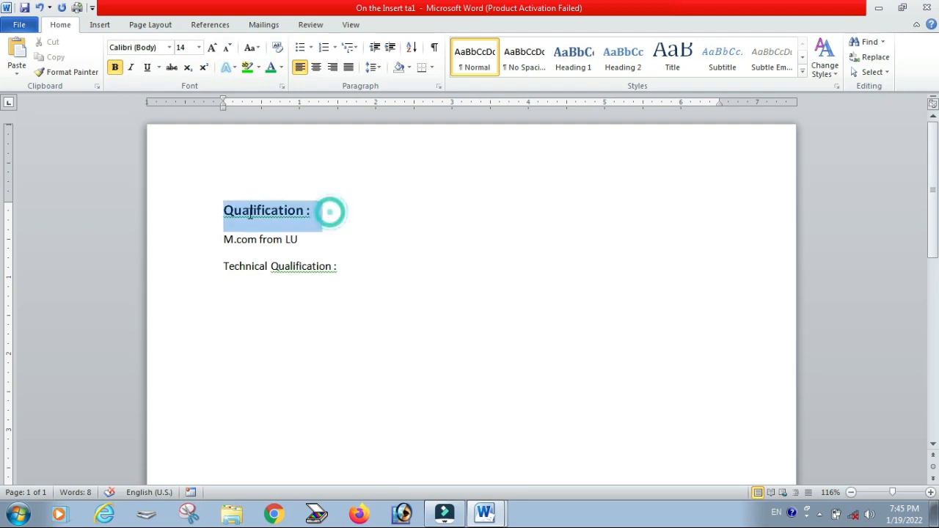
pyautogui.click(73, 72)
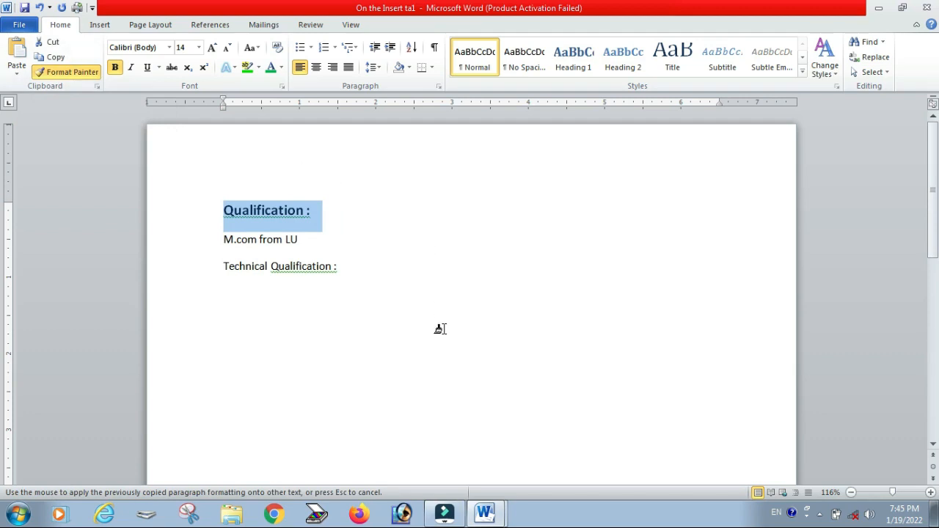
pyautogui.click(334, 267)
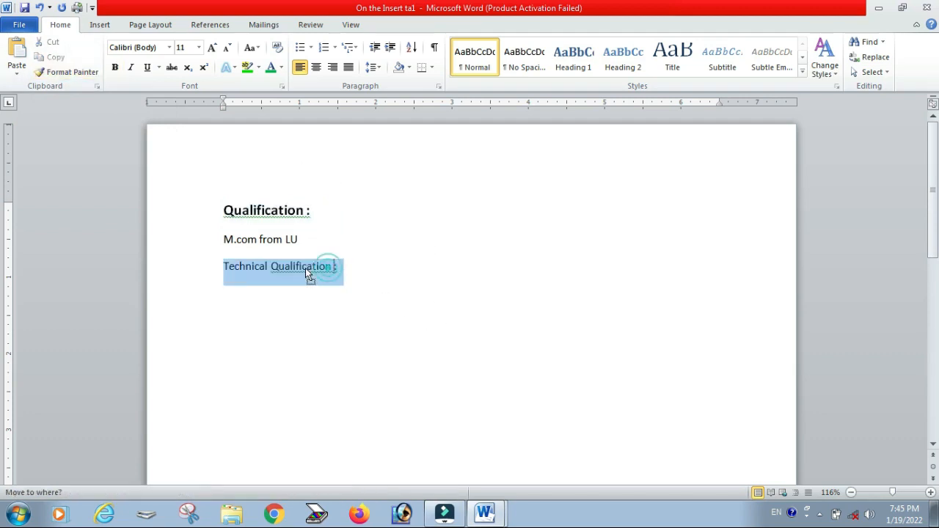
# Step: Apply the heading's bold 14 pt formatting to the "Technical Qualification :" line using Format Painter
pyautogui.doubleClick(309, 269)
pyautogui.click(259, 214)
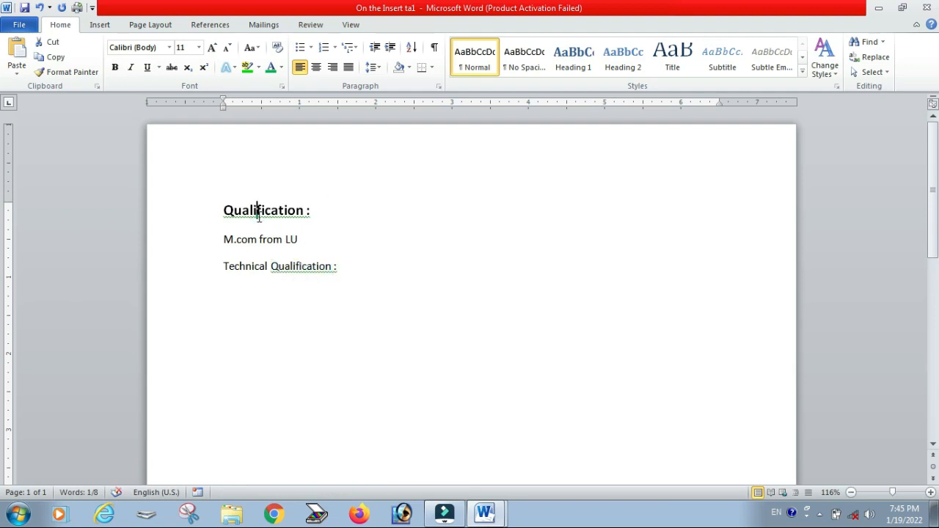
pyautogui.moveTo(258, 214); pyautogui.dragTo(274, 209)
pyautogui.click(271, 215)
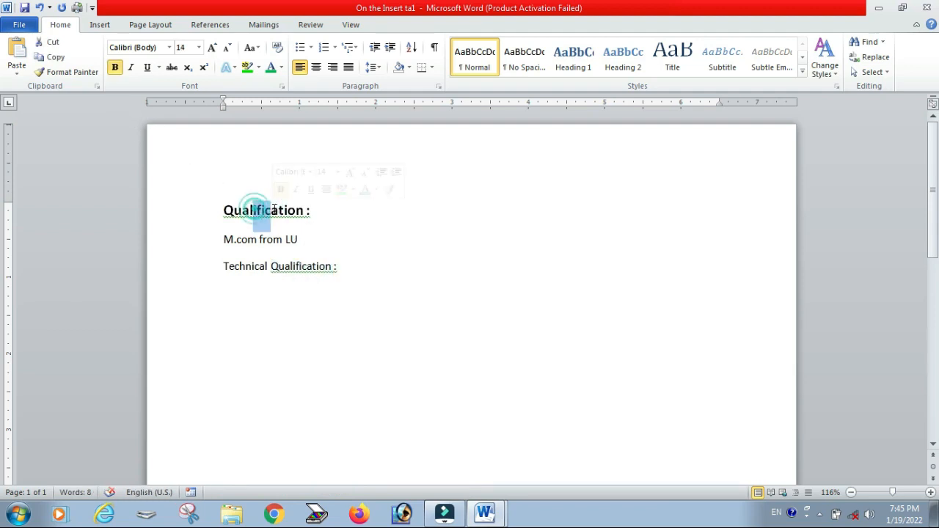
pyautogui.click(72, 71)
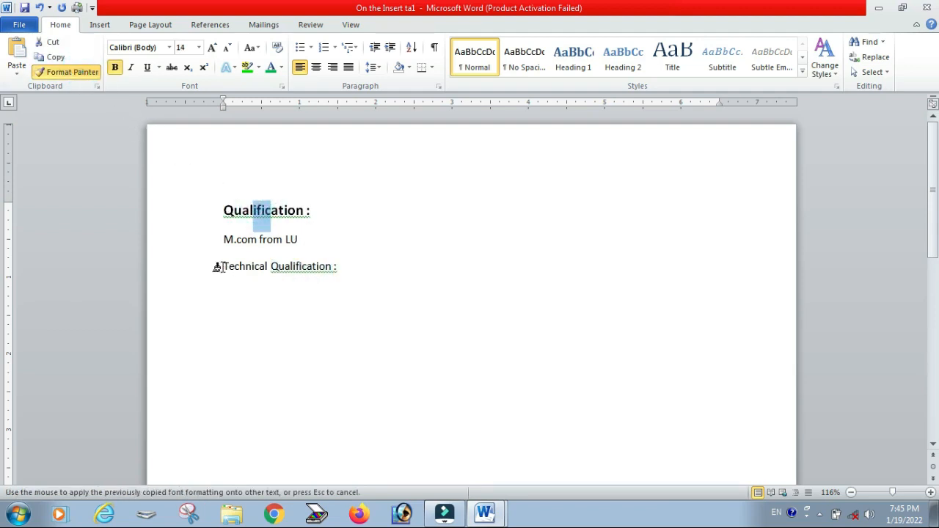
pyautogui.moveTo(217, 267); pyautogui.dragTo(344, 273)
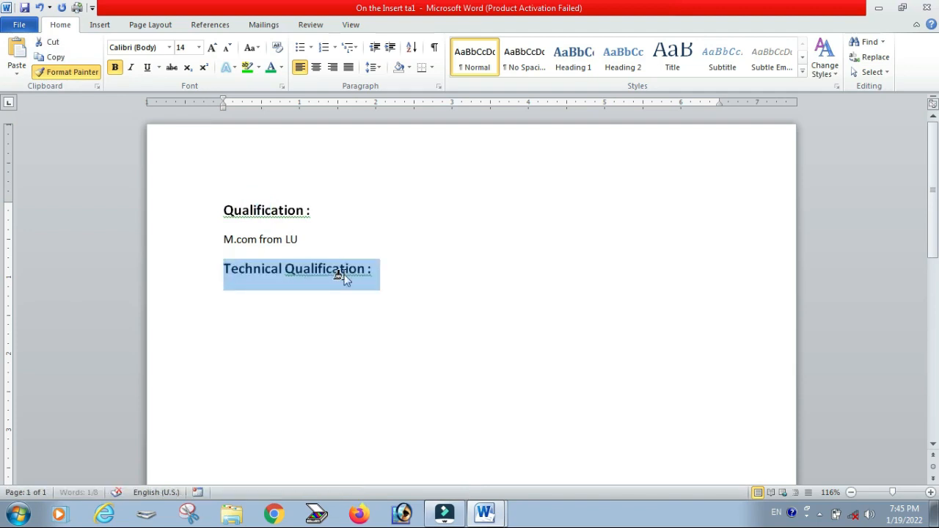
pyautogui.click(341, 331)
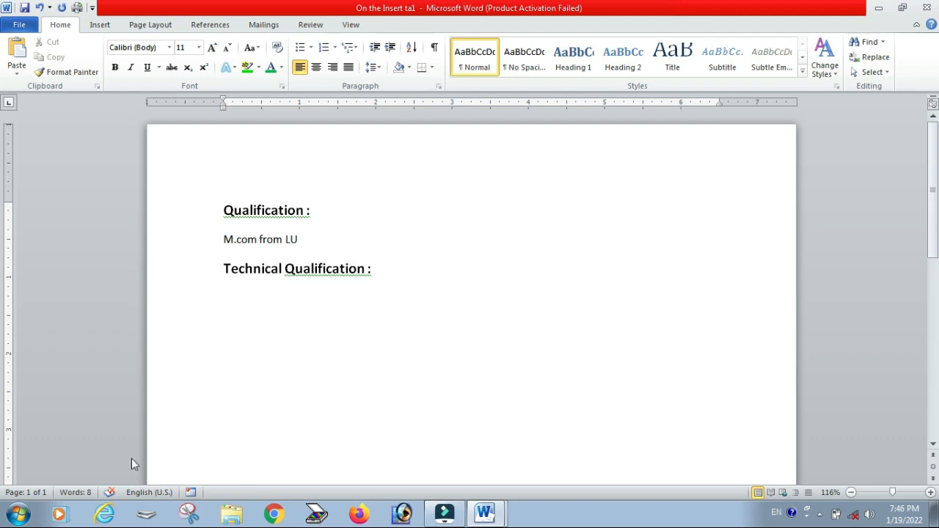
pyautogui.click(18, 514)
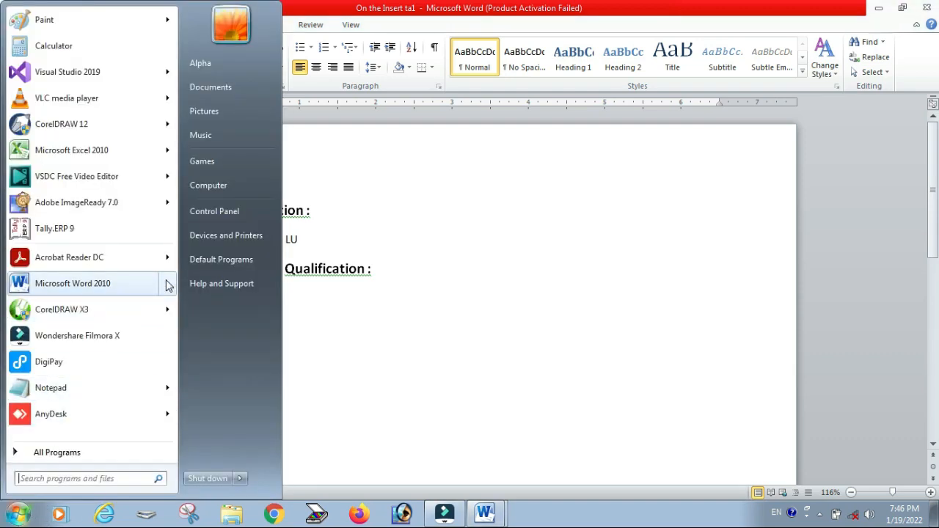
pyautogui.moveTo(168, 283)
pyautogui.click(453, 307)
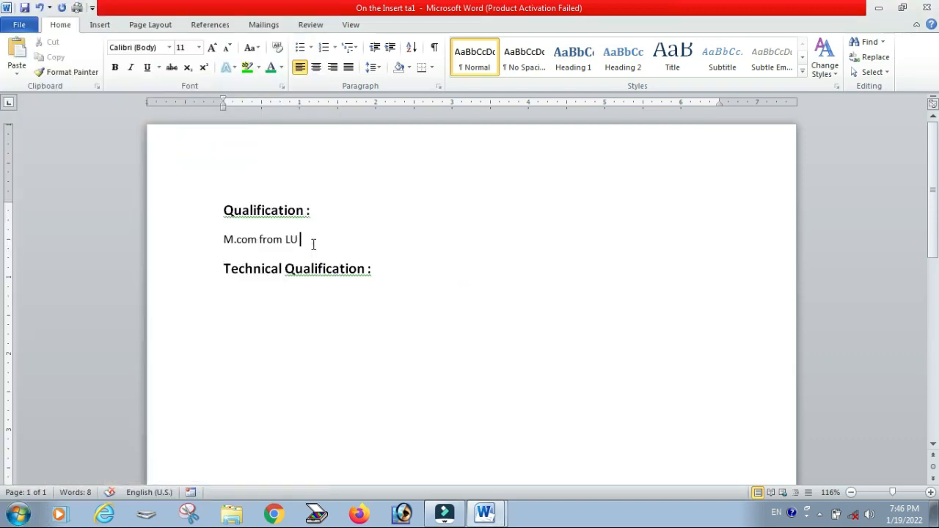
# Step: Change the font of the "M.com from LU" line to Book Antiqua
pyautogui.moveTo(223, 243)
pyautogui.mouseDown()
pyautogui.moveTo(310, 243)
pyautogui.moveTo(215, 242)
pyautogui.mouseUp()
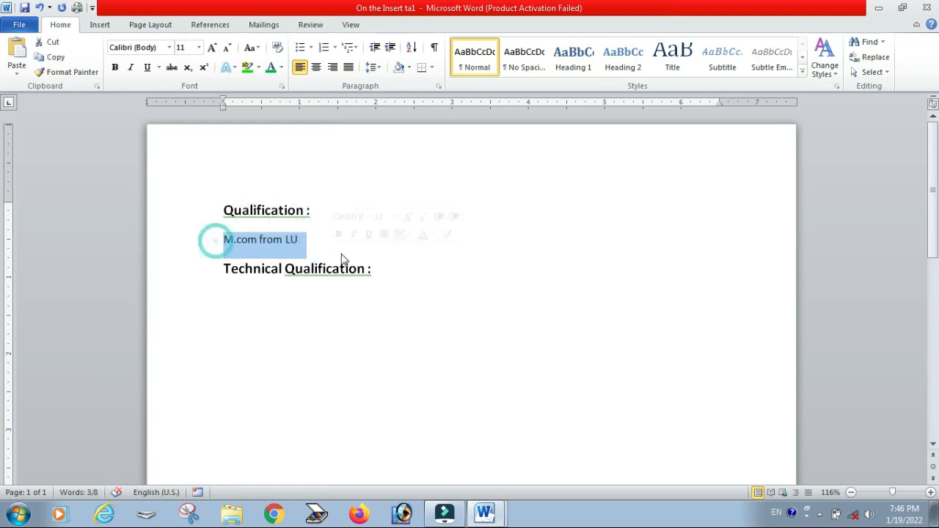
pyautogui.click(169, 48)
pyautogui.scroll(-10, 237, 242)
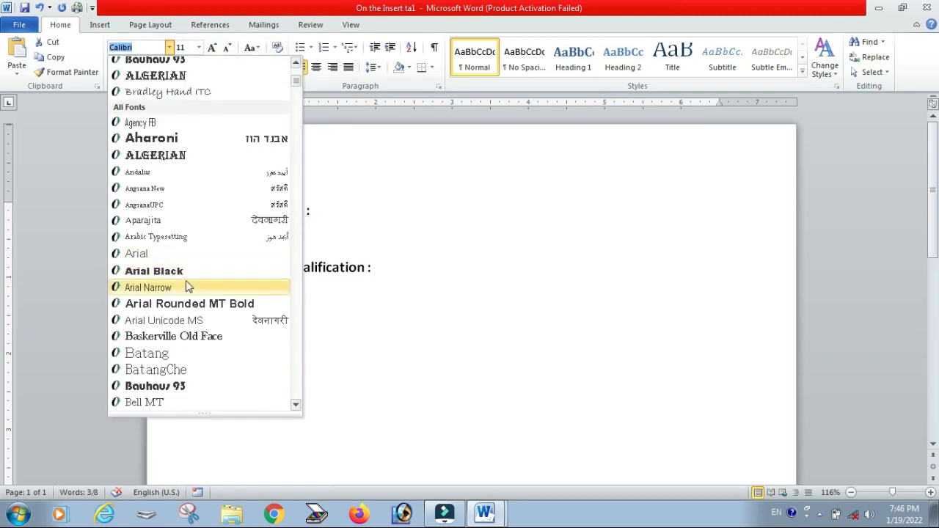
pyautogui.scroll(-1, 180, 338)
pyautogui.click(180, 306)
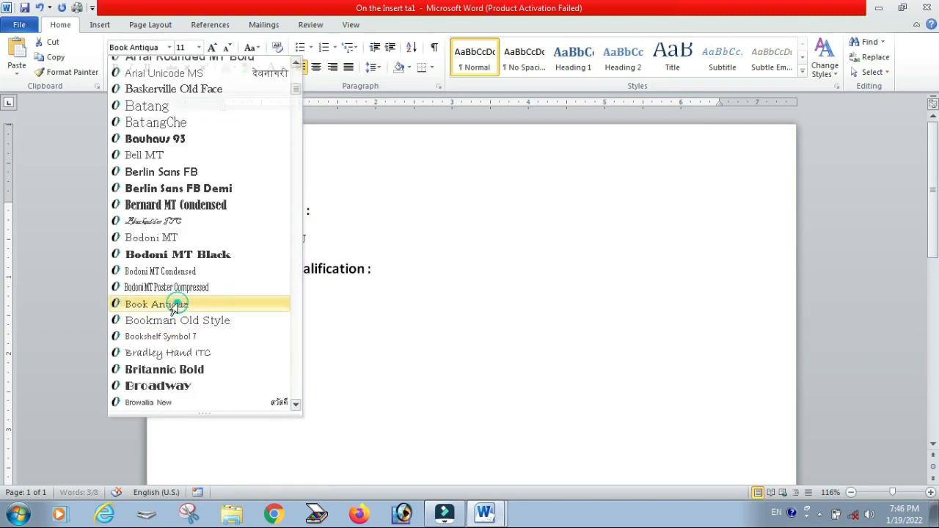
pyautogui.click(314, 251)
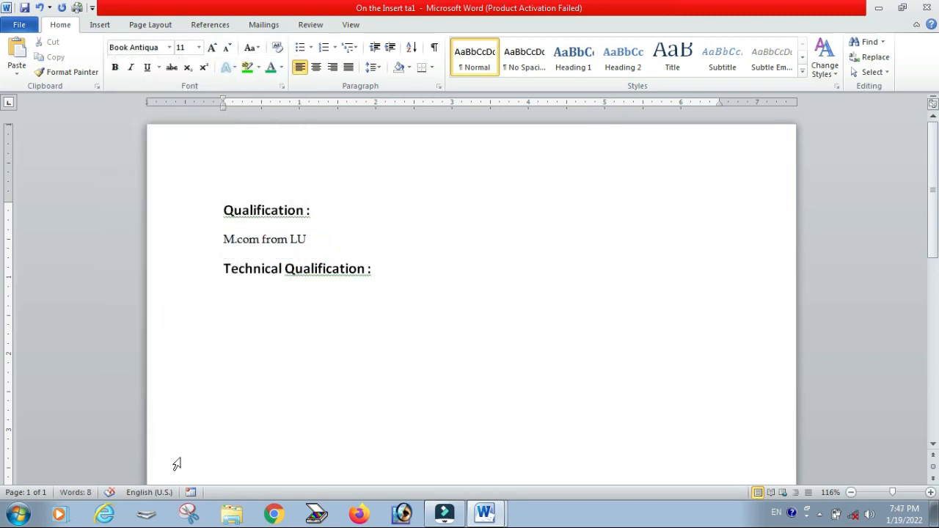
# Step: Switch to Document3, clear its contents, and generate sample paragraphs with =rand()
pyautogui.click(20, 515)
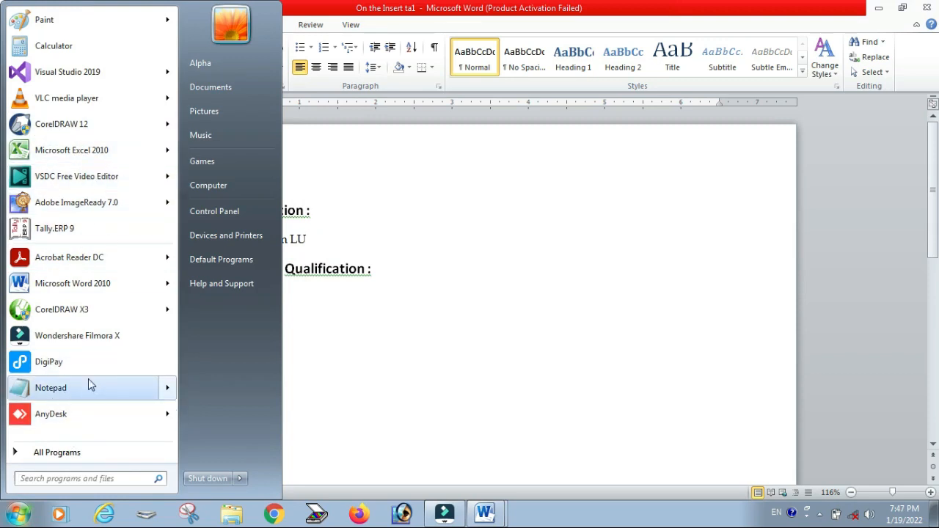
pyautogui.click(484, 514)
pyautogui.click(477, 485)
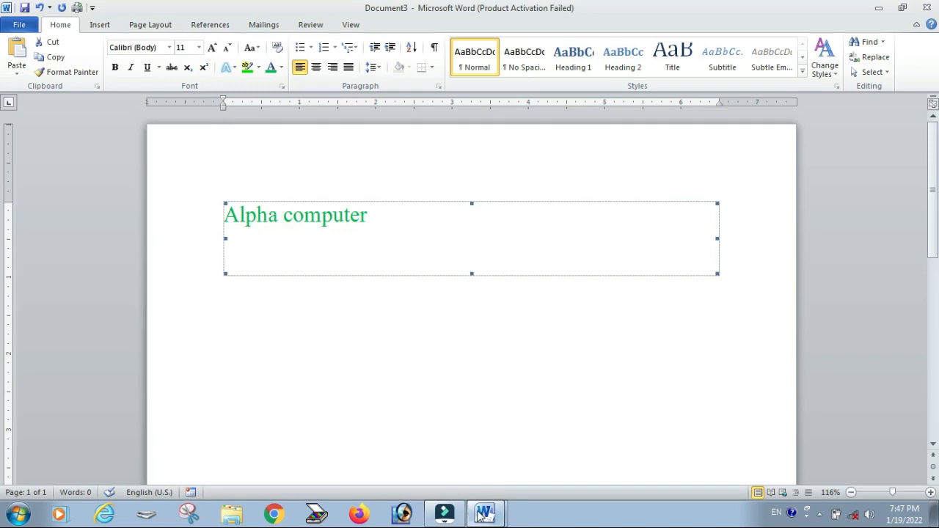
pyautogui.click(484, 514)
pyautogui.click(458, 459)
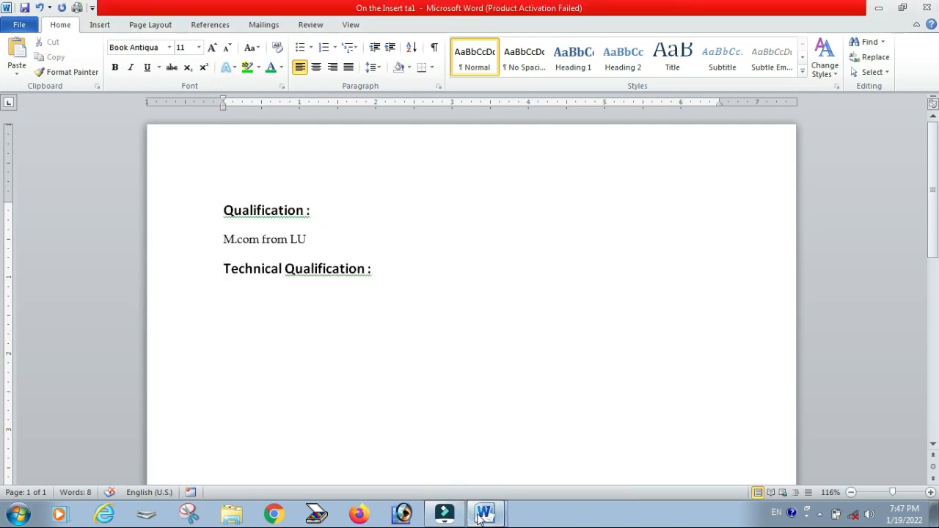
pyautogui.click(484, 513)
pyautogui.click(475, 483)
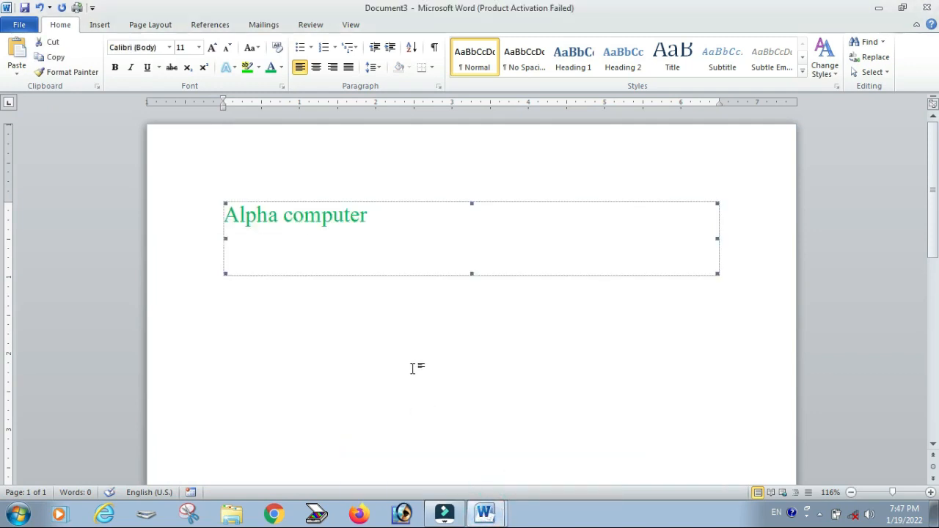
pyautogui.hotkey('ctrl', 'a')
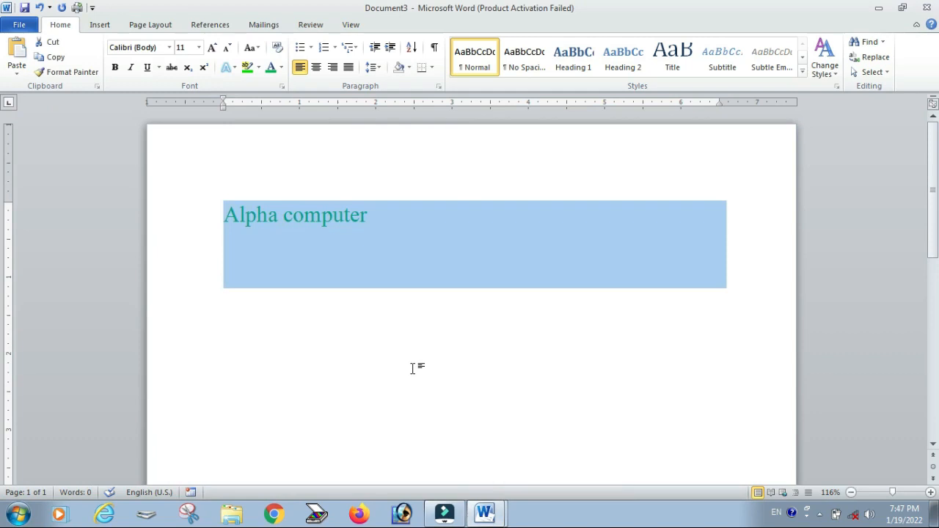
pyautogui.press('Delete')
pyautogui.write('=rand')
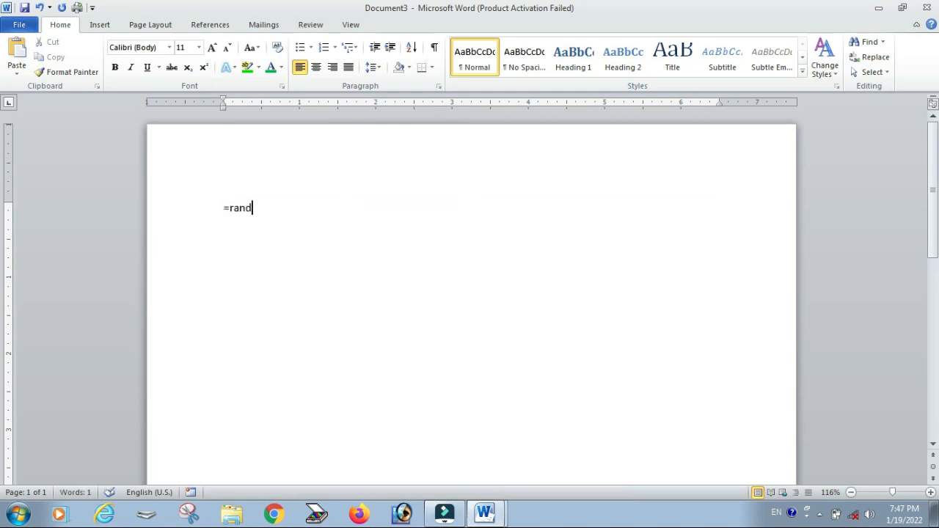
pyautogui.write('()')
pyautogui.press('Return')
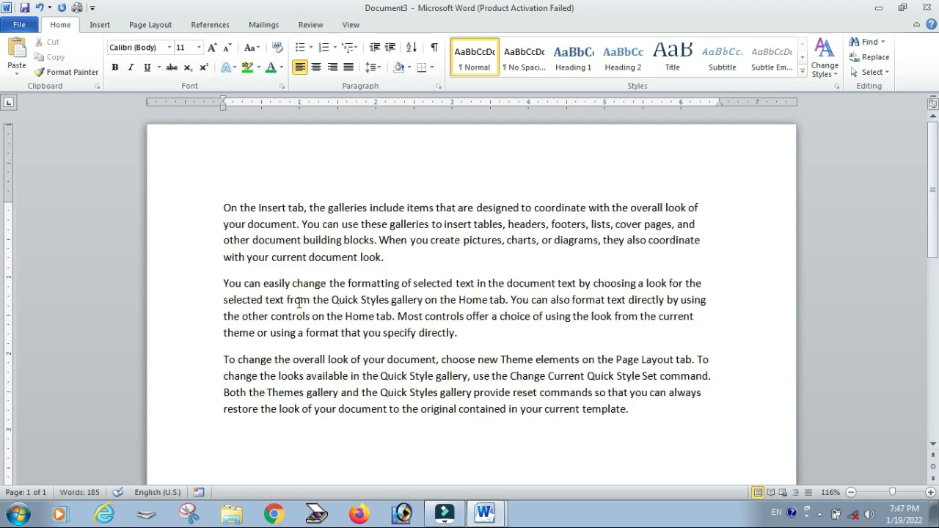
# Step: Drag the word "On" from the start of the first paragraph to after "building blocks"
pyautogui.click(224, 206)
pyautogui.doubleClick(230, 207)
pyautogui.moveTo(230, 207); pyautogui.dragTo(376, 240)
# Step: Copy the second paragraph, beginning "You can easily change the formatting"
pyautogui.moveTo(471, 340)
pyautogui.mouseDown()
pyautogui.moveTo(245, 283)
pyautogui.moveTo(287, 302)
pyautogui.moveTo(458, 334)
pyautogui.mouseUp()
pyautogui.click(245, 283)
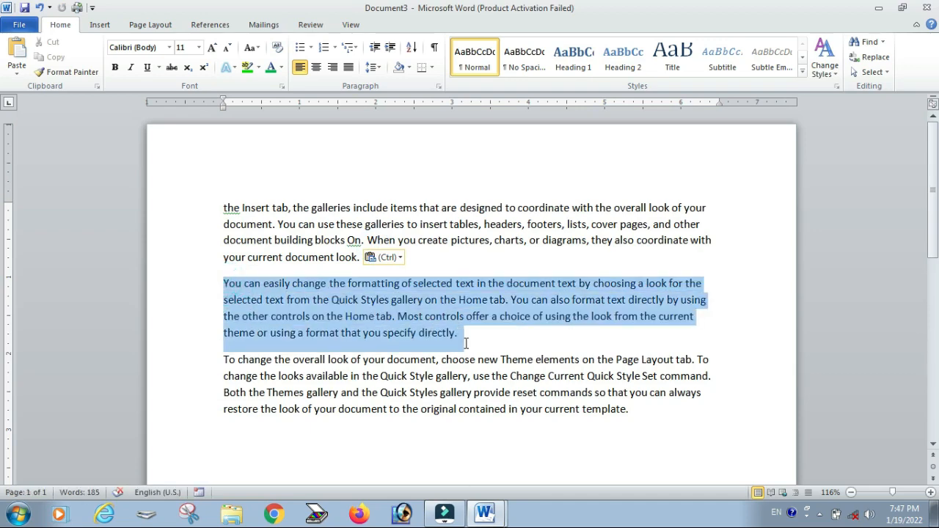
pyautogui.rightClick(381, 317)
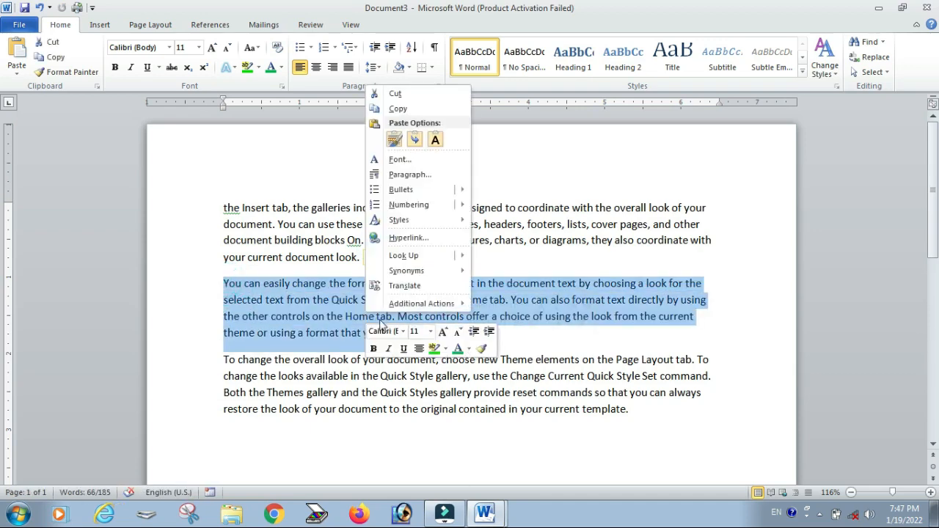
pyautogui.click(399, 109)
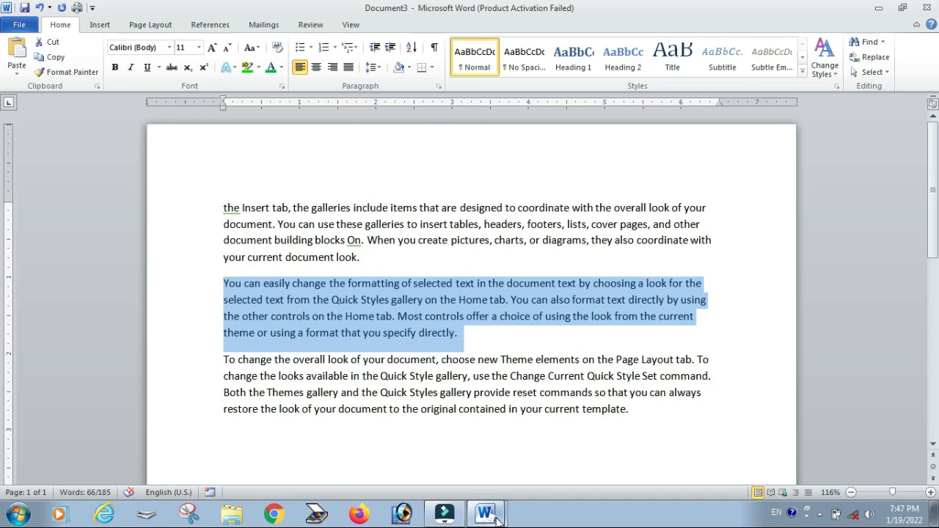
# Step: Switch back to the qualification document and paste the copied paragraph below "Technical Qualification :"
pyautogui.moveTo(484, 514)
pyautogui.click(468, 461)
pyautogui.click(266, 330)
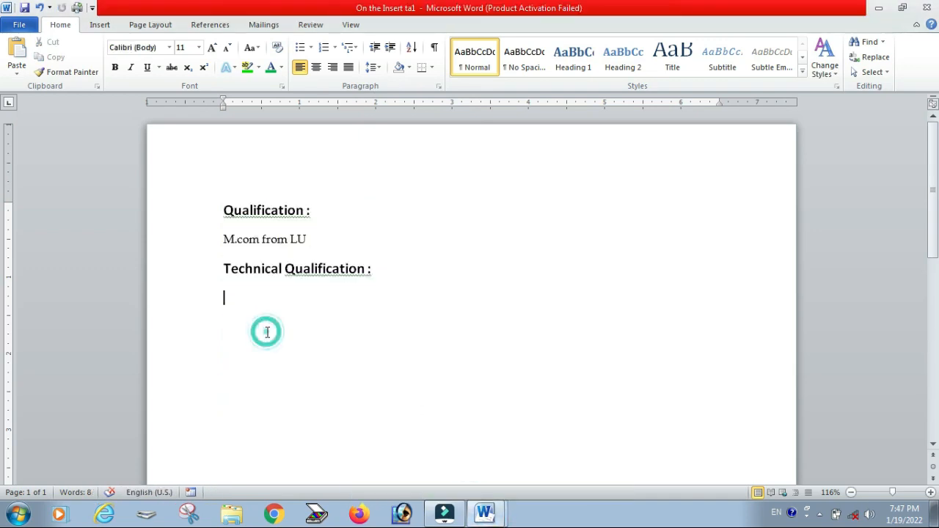
pyautogui.rightClick(244, 305)
pyautogui.click(275, 127)
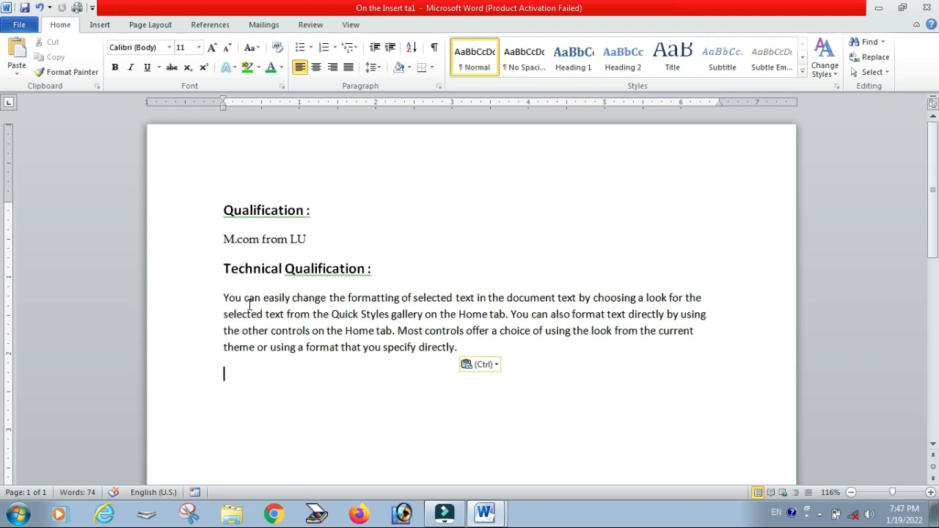
# Step: Apply the M.com line's Book Antiqua formatting to the pasted paragraph with Format Painter
pyautogui.doubleClick(266, 241)
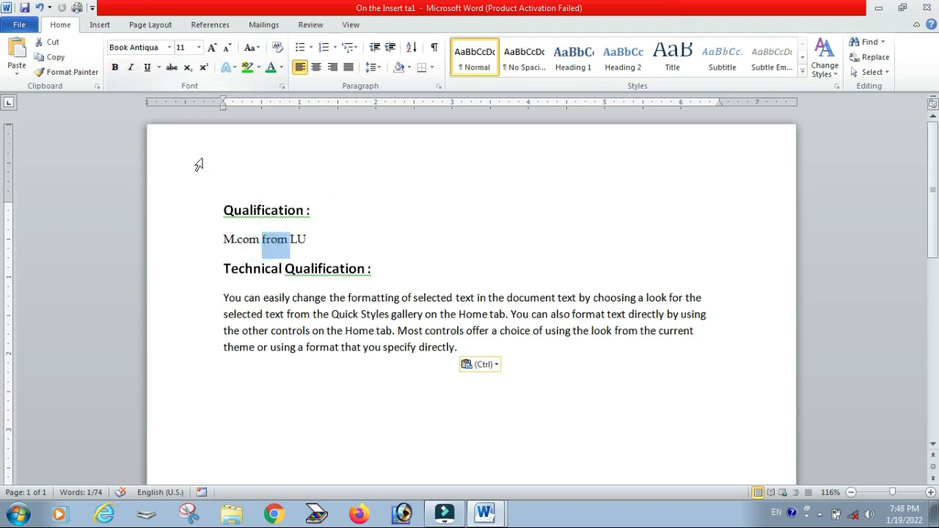
pyautogui.moveTo(398, 330); pyautogui.dragTo(455, 347)
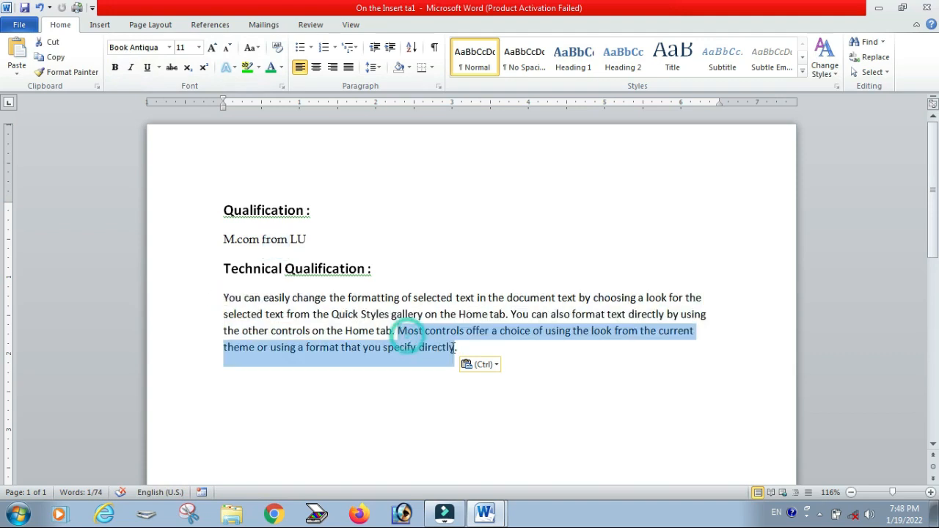
pyautogui.click(367, 429)
pyautogui.doubleClick(239, 242)
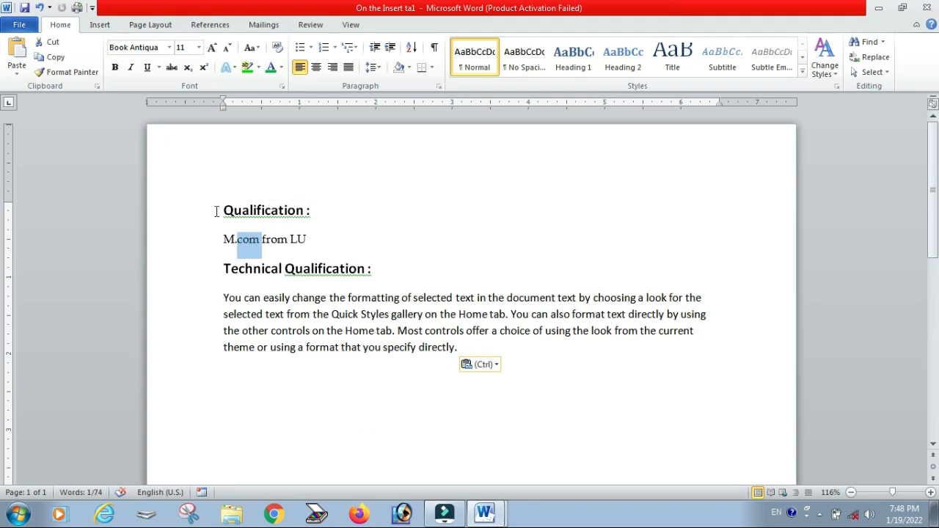
pyautogui.click(67, 72)
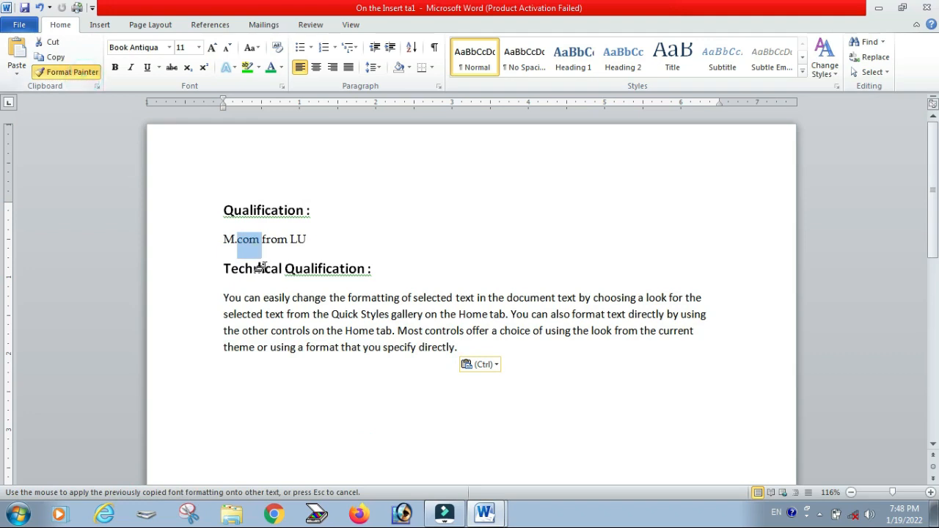
pyautogui.moveTo(220, 298)
pyautogui.mouseDown()
pyautogui.moveTo(272, 315)
pyautogui.moveTo(516, 346)
pyautogui.moveTo(471, 350)
pyautogui.mouseUp()
pyautogui.click(465, 411)
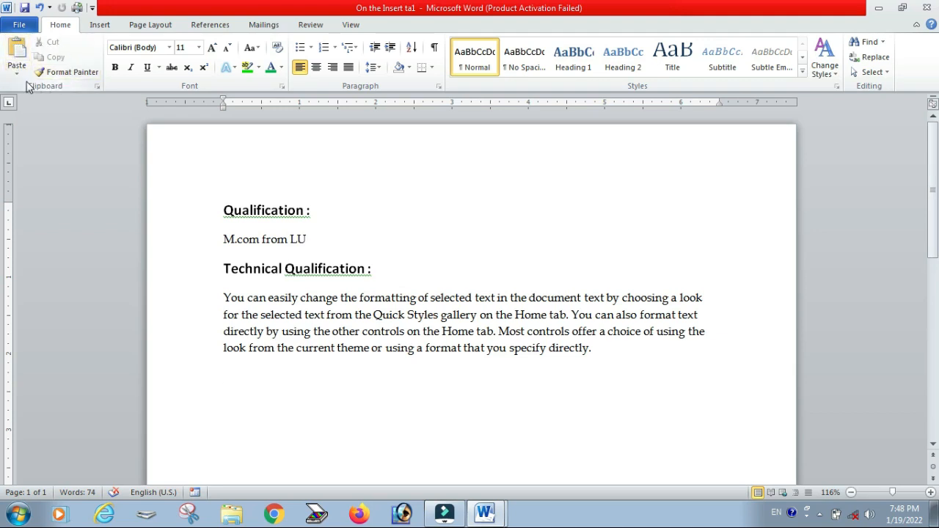
# Step: Open the Clipboard pane and copy the "Qualification :" heading into it
pyautogui.click(98, 87)
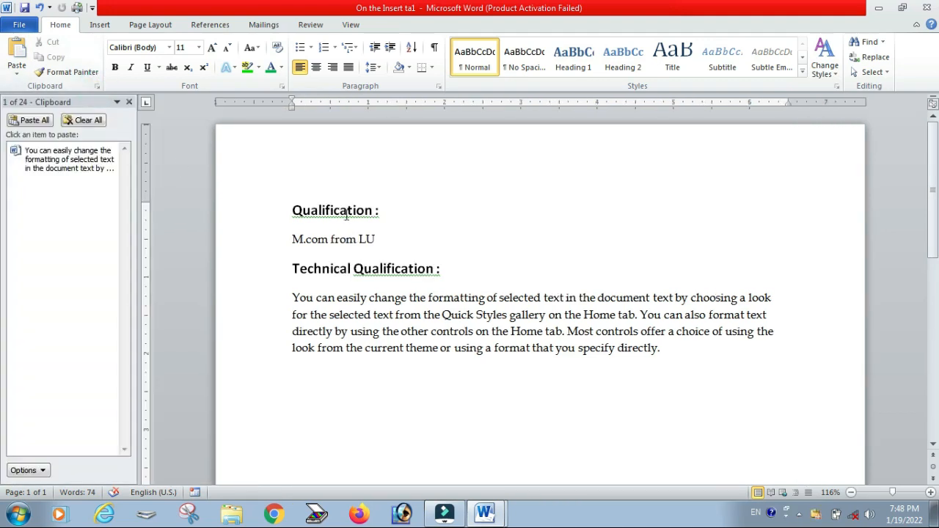
pyautogui.tripleClick(384, 211)
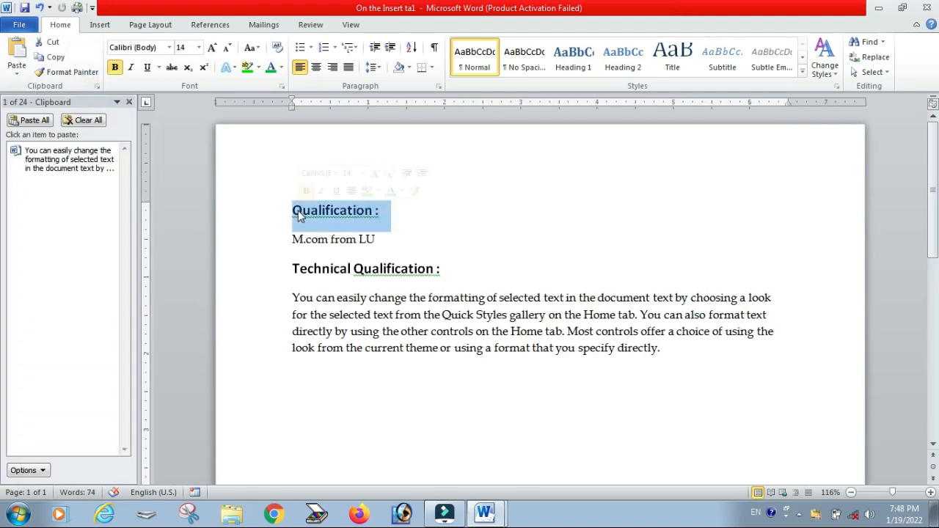
pyautogui.click(55, 57)
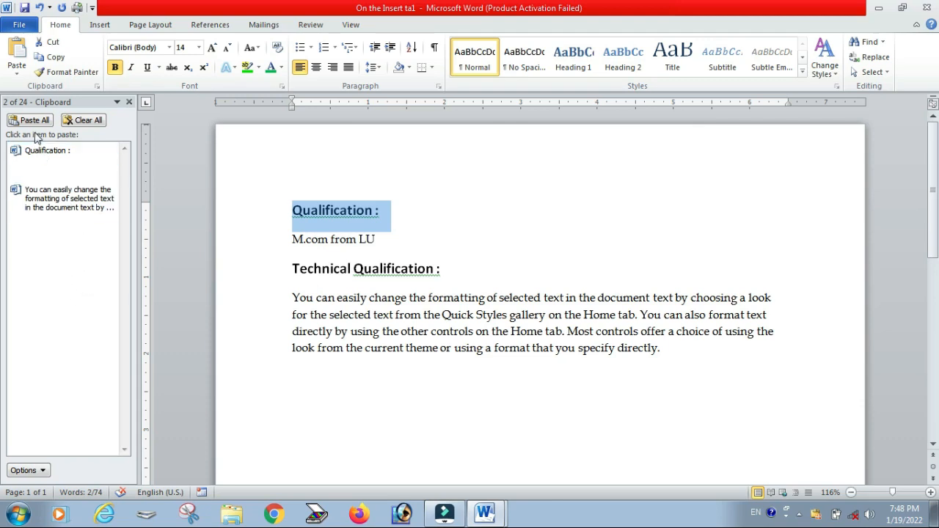
# Step: Clear all items from the Clipboard and close the Clipboard pane
pyautogui.click(85, 122)
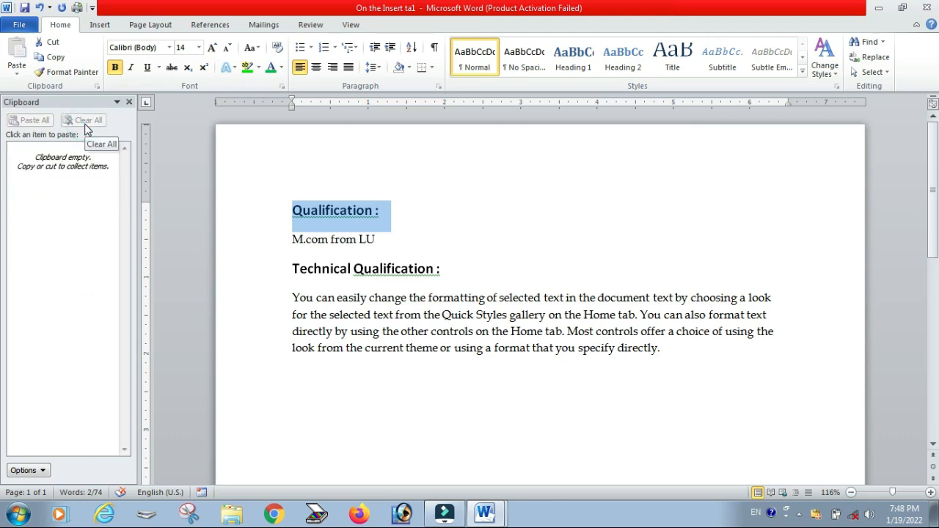
pyautogui.rightClick(318, 401)
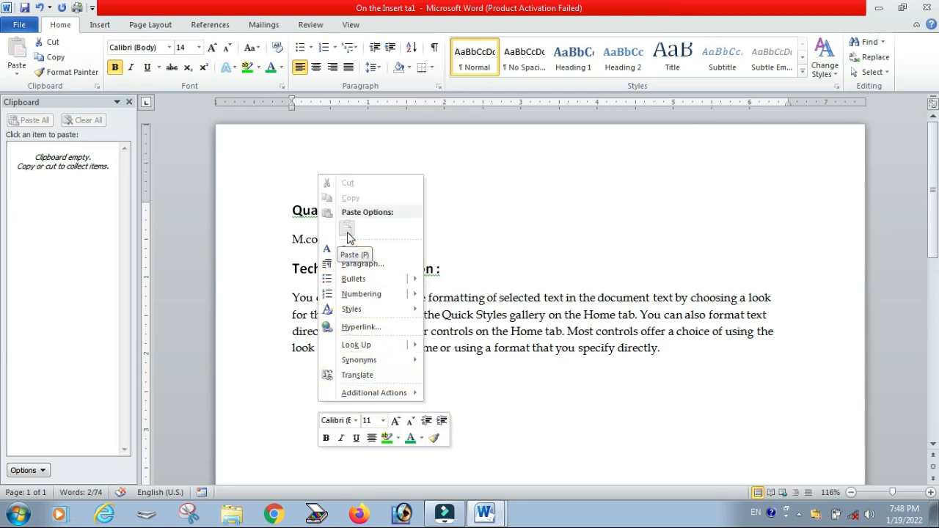
pyautogui.click(496, 385)
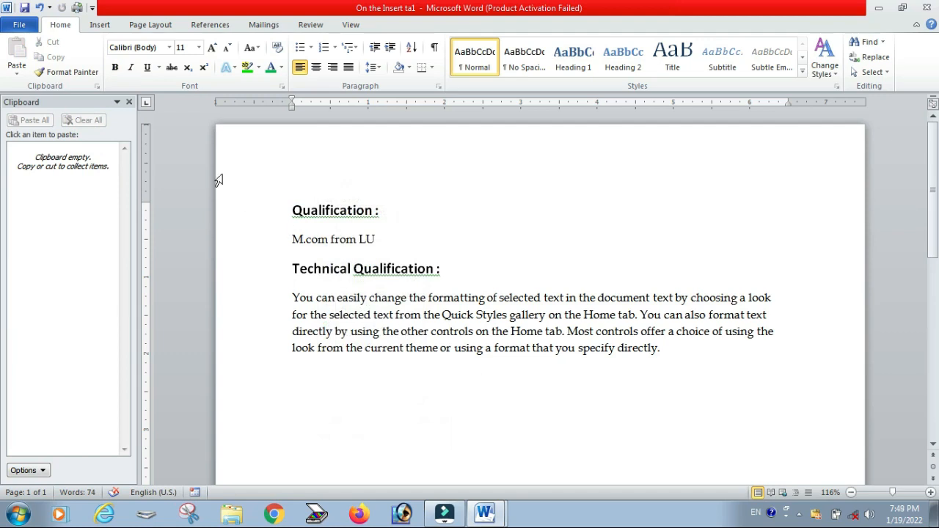
pyautogui.click(129, 102)
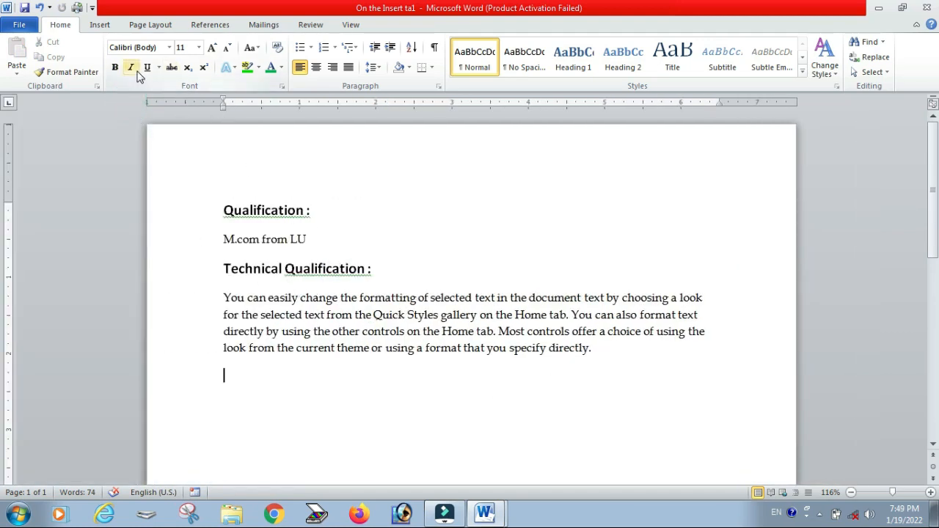
pyautogui.click(170, 48)
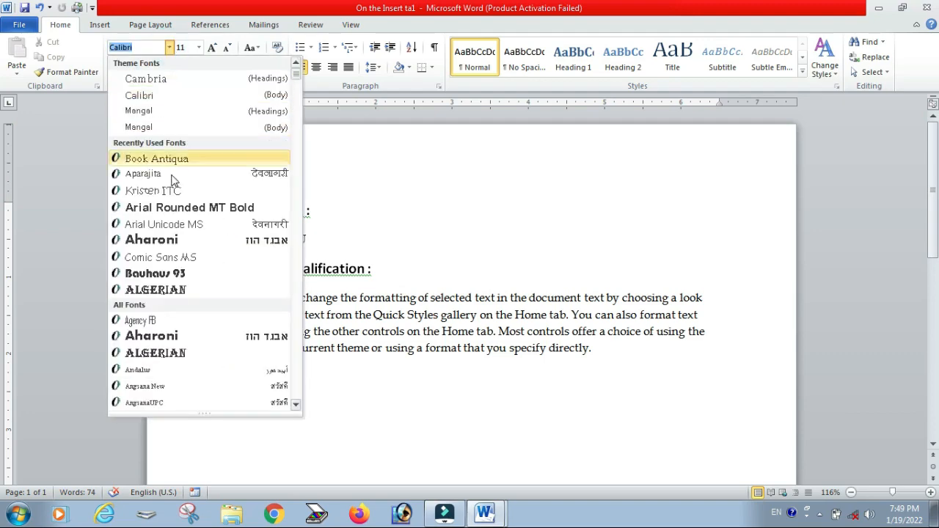
pyautogui.scroll(-4, 191, 271)
pyautogui.scroll(-4, 192, 286)
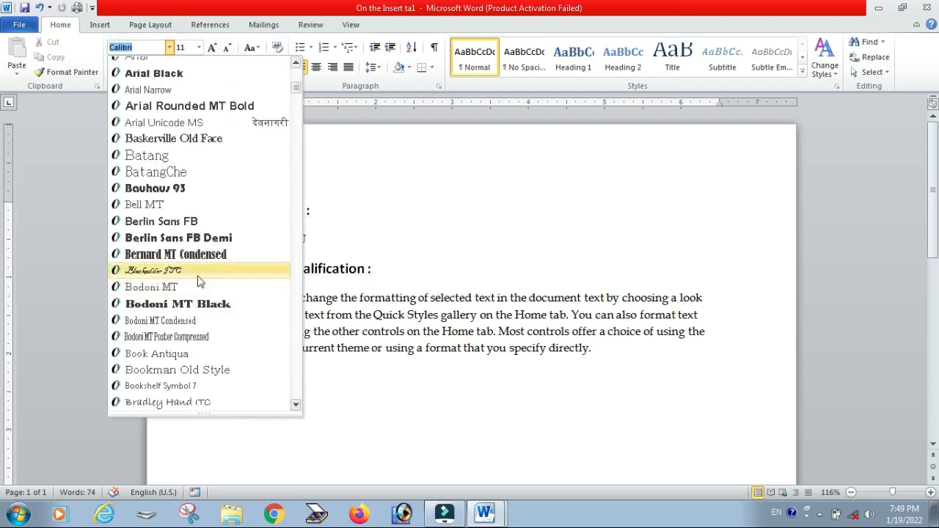
pyautogui.click(384, 392)
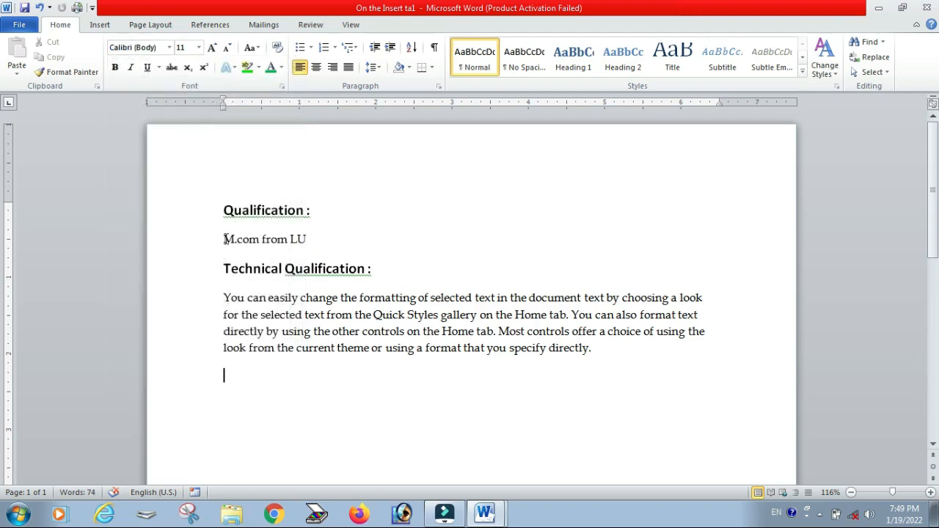
# Step: Change the font of the "M.com from LU" line to Brush Script MT
pyautogui.moveTo(224, 239); pyautogui.dragTo(317, 239)
pyautogui.click(169, 47)
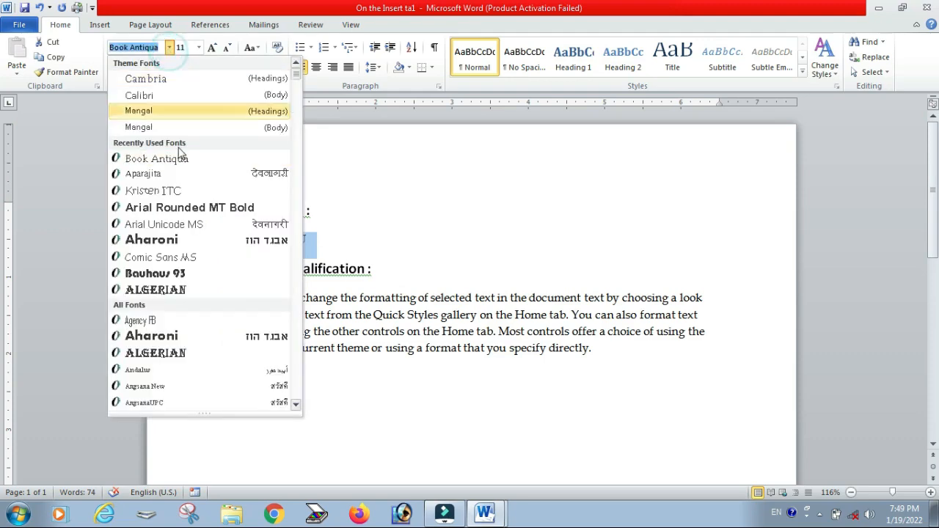
pyautogui.scroll(-12, 183, 256)
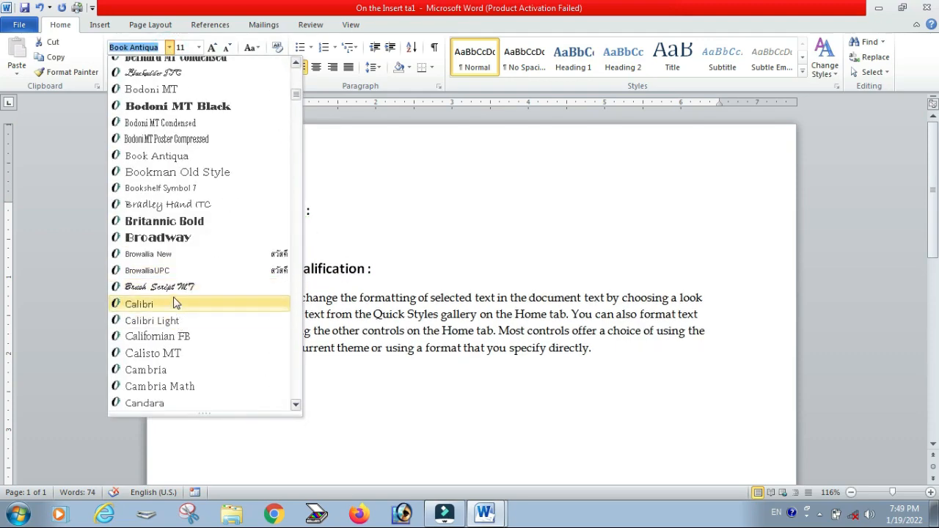
pyautogui.click(165, 287)
pyautogui.click(356, 228)
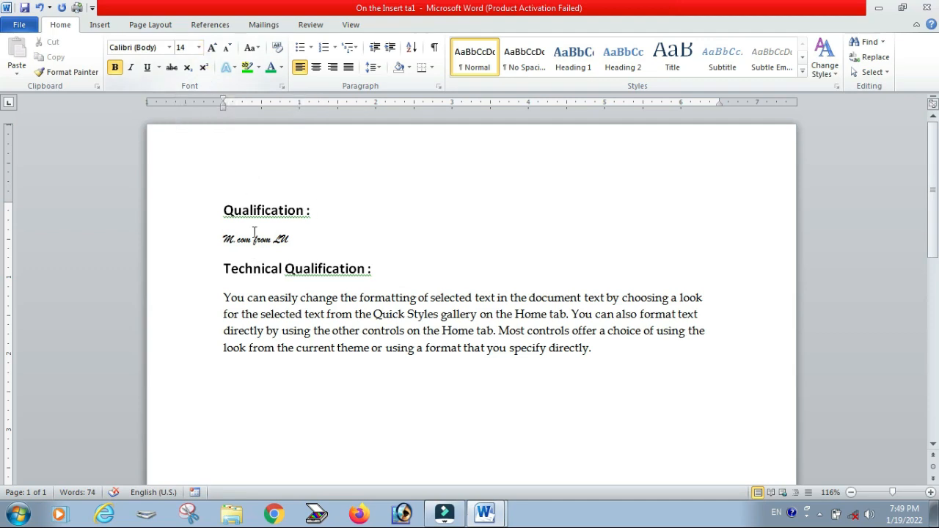
# Step: Drag part of the pasted paragraph before the "Technical Qualification :" heading, then undo the move
pyautogui.moveTo(224, 295); pyautogui.dragTo(488, 348)
pyautogui.click(559, 403)
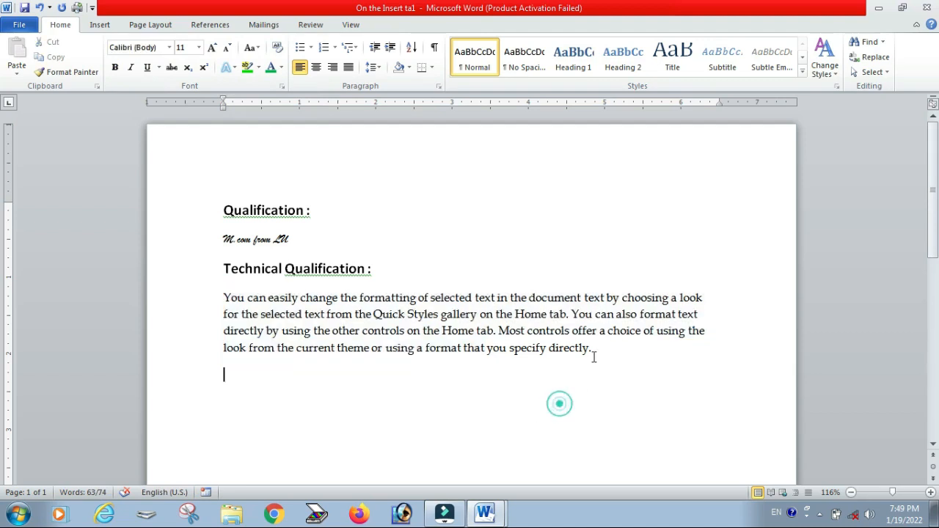
pyautogui.moveTo(594, 351); pyautogui.dragTo(224, 270)
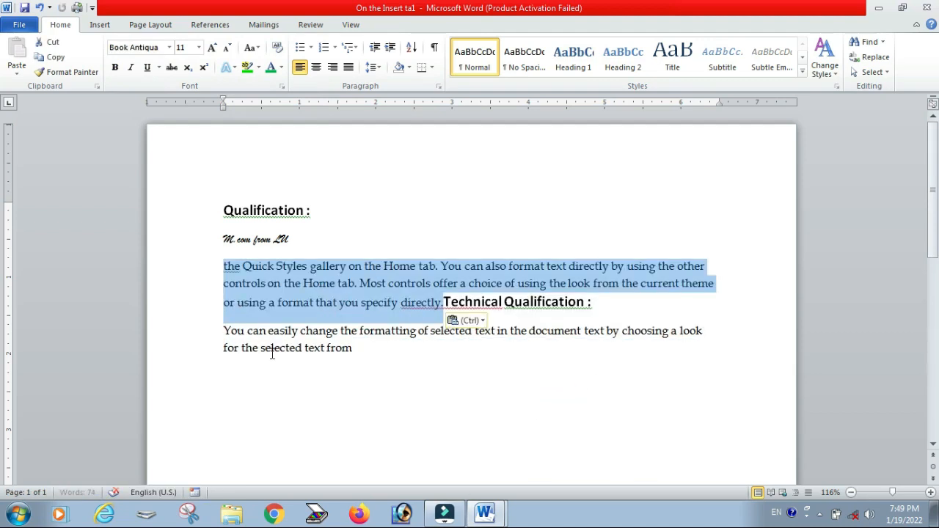
pyautogui.click(307, 383)
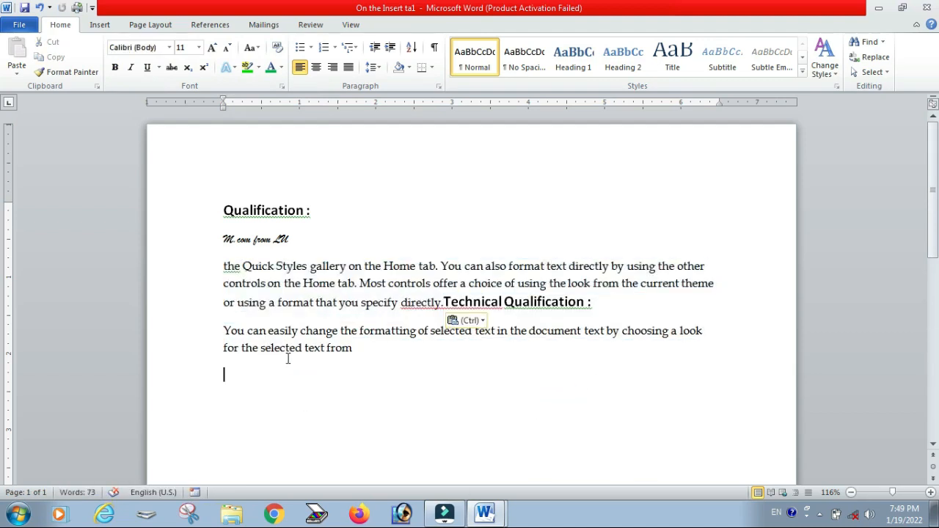
pyautogui.hotkey('ctrl', 'z')
pyautogui.click(311, 412)
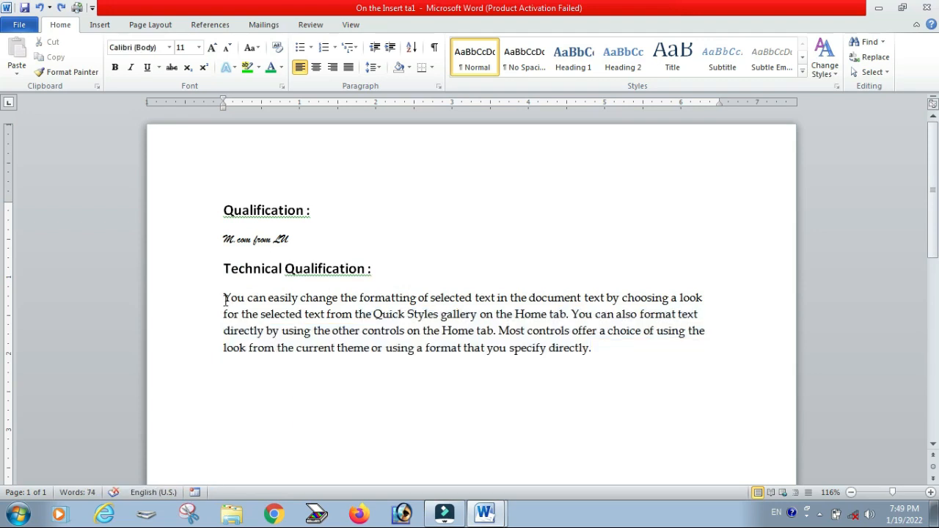
# Step: Select the pasted paragraph and open the font size choices
pyautogui.tripleClick(225, 299)
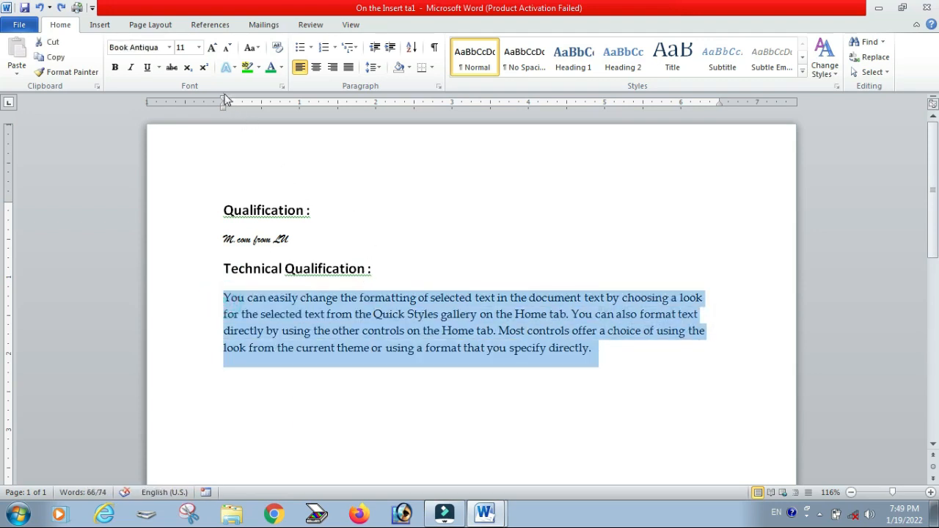
pyautogui.click(198, 47)
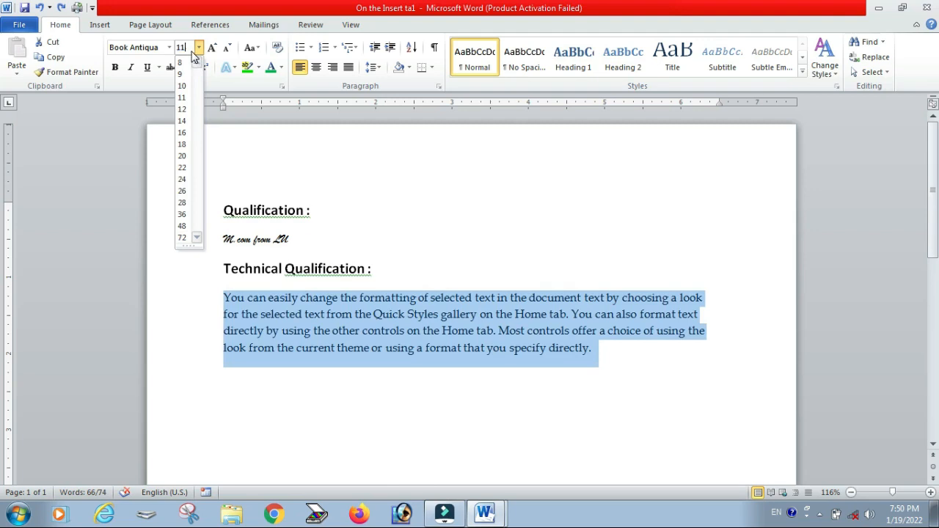
# Step: Set the selected paragraph's font size to 100
pyautogui.click(189, 48)
pyautogui.click(188, 47)
pyautogui.press('BackSpace')
pyautogui.press('BackSpace')
pyautogui.write('100')
pyautogui.press('Return')
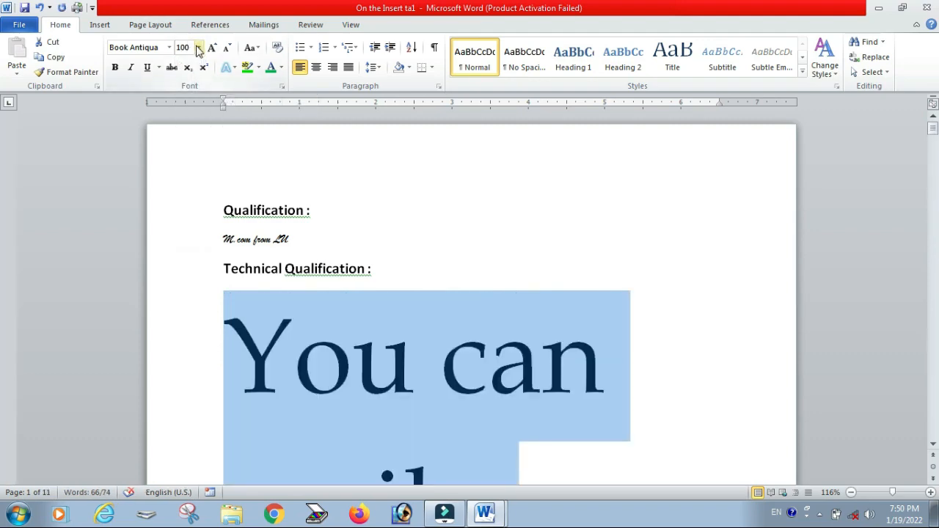
# Step: Set the paragraph's font size to 12, then grow it step by step to 26
pyautogui.click(198, 48)
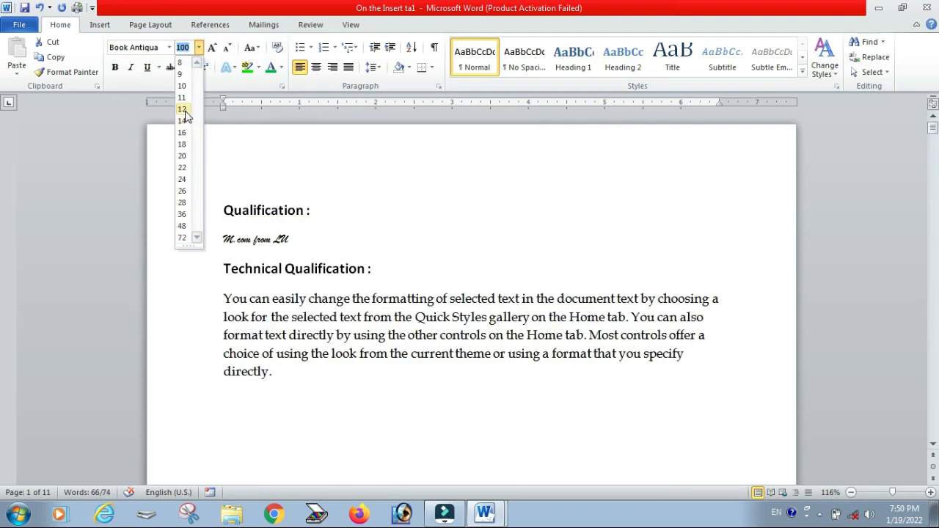
pyautogui.click(182, 110)
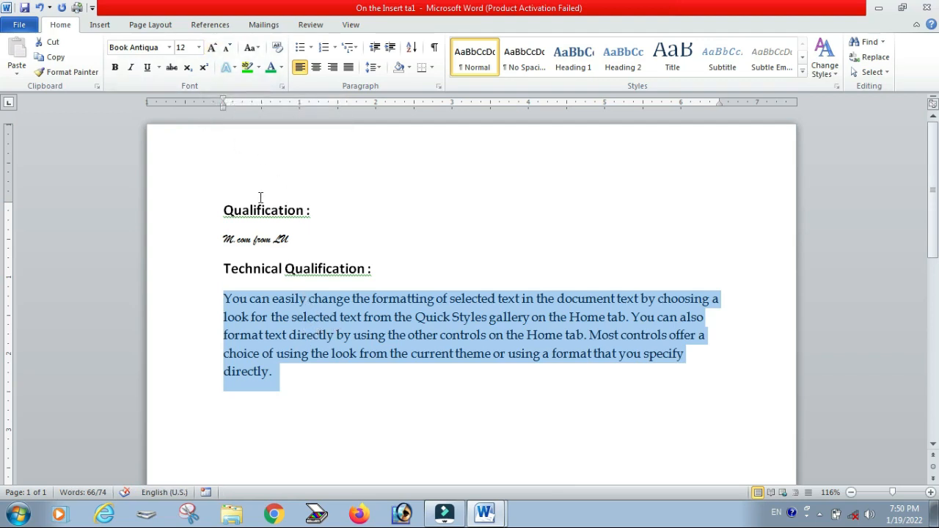
pyautogui.click(210, 47)
pyautogui.click(210, 48)
pyautogui.click(210, 48)
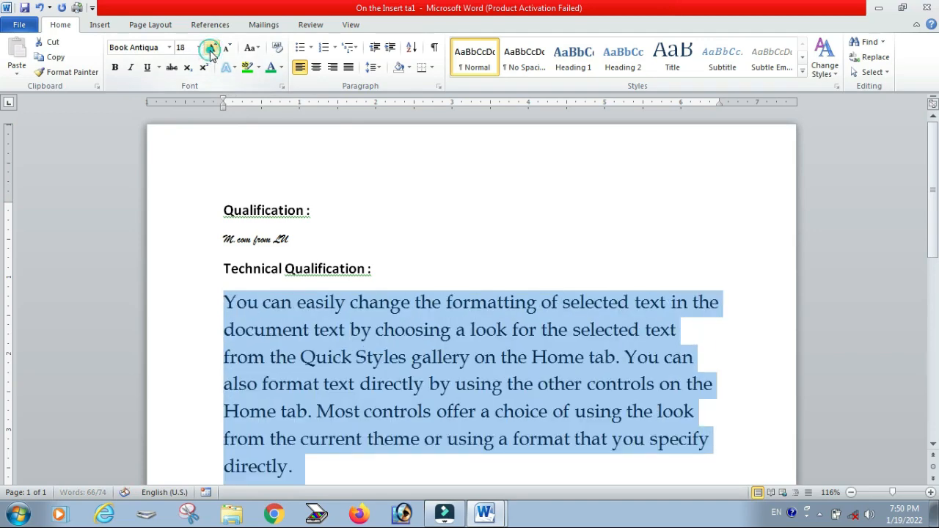
pyautogui.click(211, 48)
pyautogui.click(211, 48)
pyautogui.click(210, 48)
pyautogui.click(211, 48)
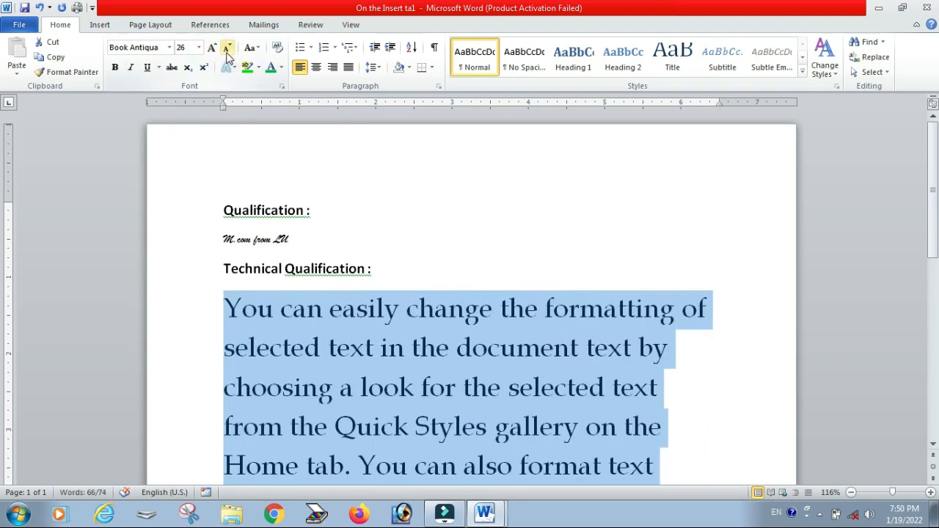
# Step: Shrink the paragraph's font size step by step to 12
pyautogui.click(227, 48)
pyautogui.click(227, 48)
pyautogui.click(227, 48)
pyautogui.click(226, 48)
pyautogui.click(227, 48)
pyautogui.click(227, 48)
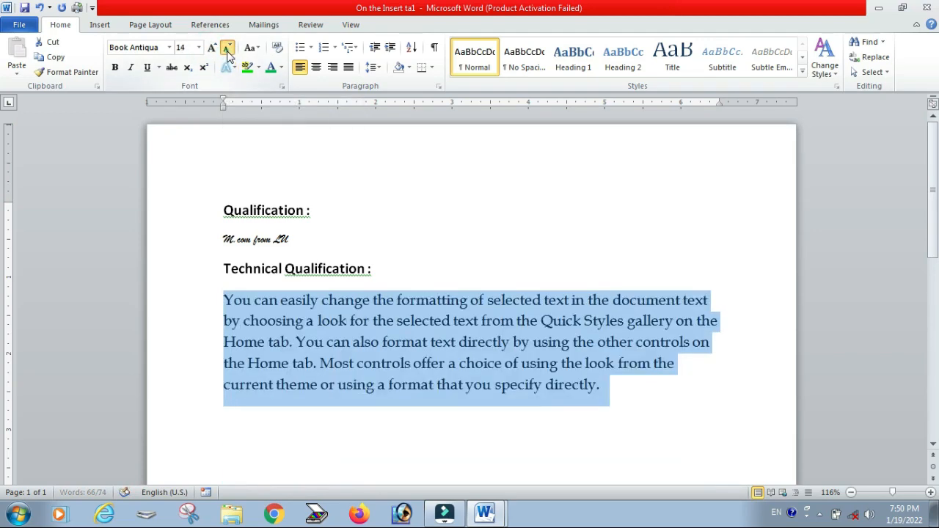
pyautogui.click(227, 47)
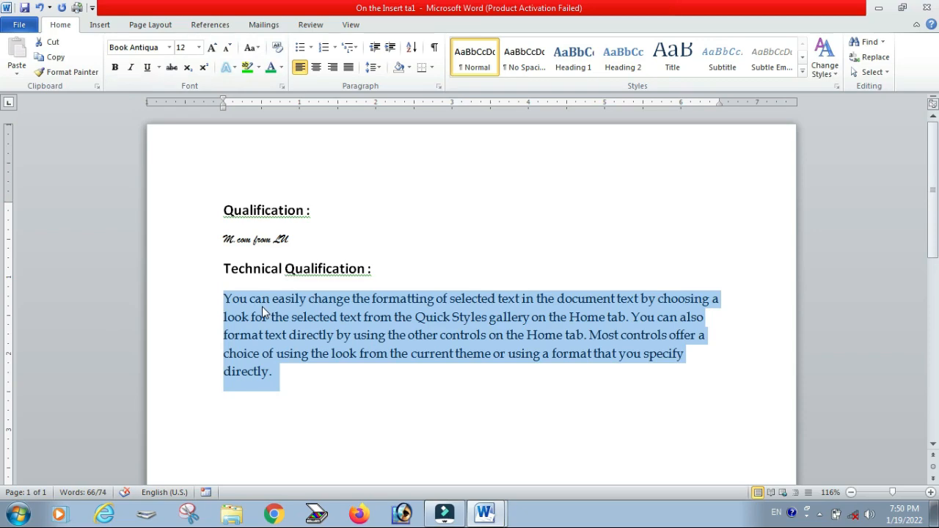
# Step: Grow the paragraph's font size to 16, then shrink it to 11
pyautogui.hotkey('ctrl', 'shift', '.')
pyautogui.hotkey('ctrl', 'shift', '.')
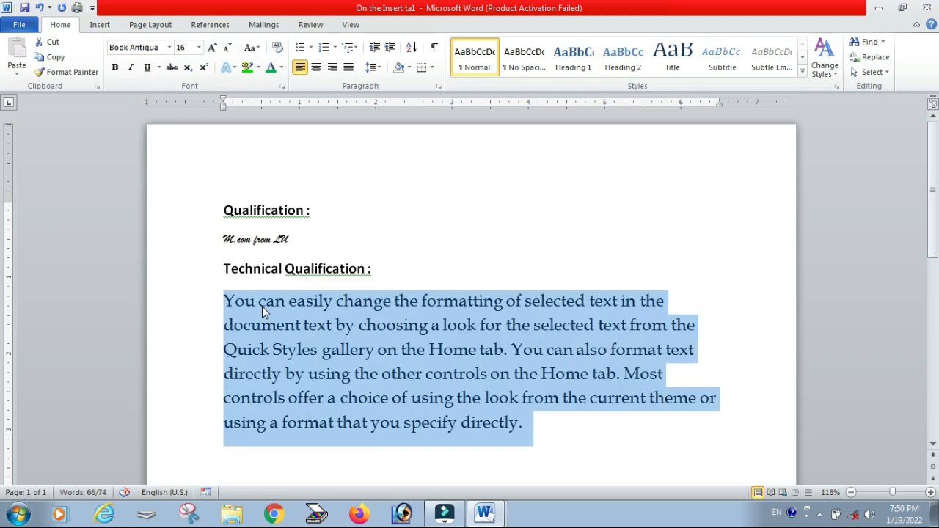
pyautogui.hotkey('ctrl', 'shift', ',')
pyautogui.hotkey('ctrl', 'shift', ',')
pyautogui.hotkey('ctrl', 'shift', ',')
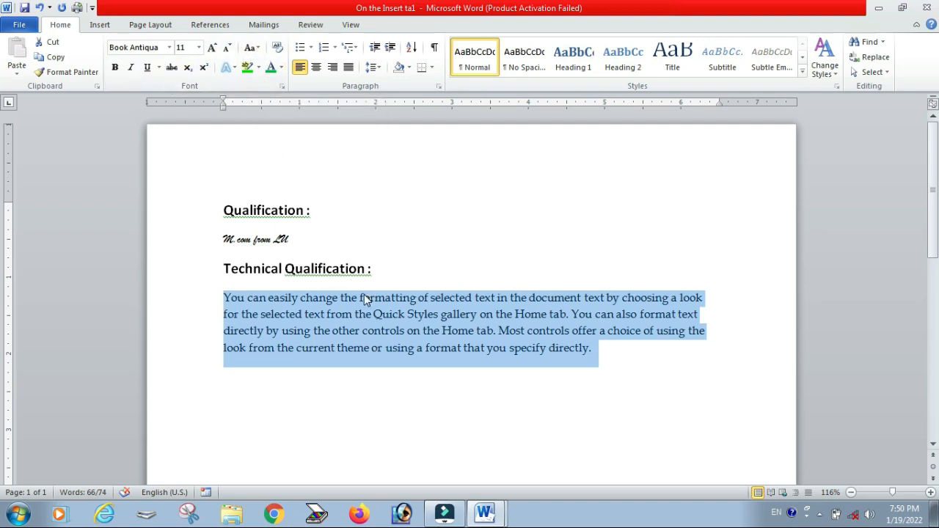
# Step: Select different ranges of words within the paragraph to practise text selection
pyautogui.click(409, 372)
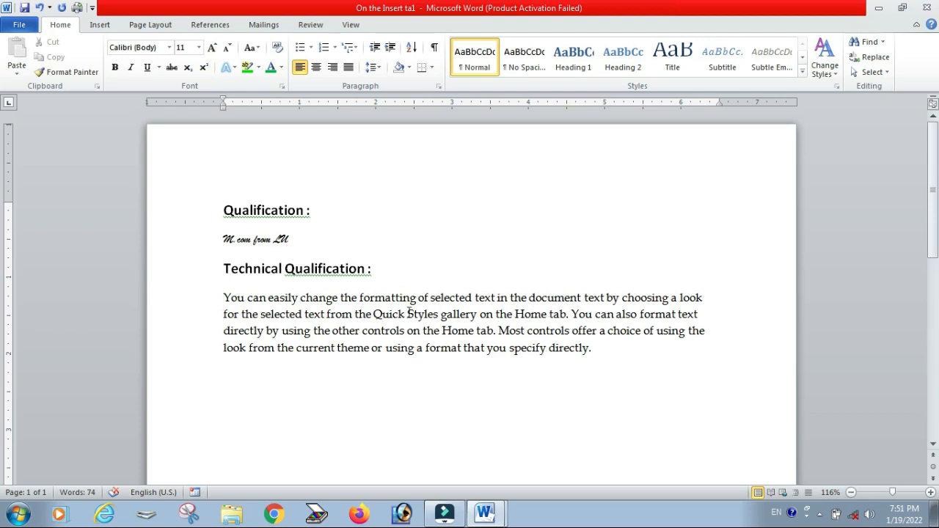
pyautogui.moveTo(374, 314); pyautogui.dragTo(415, 314)
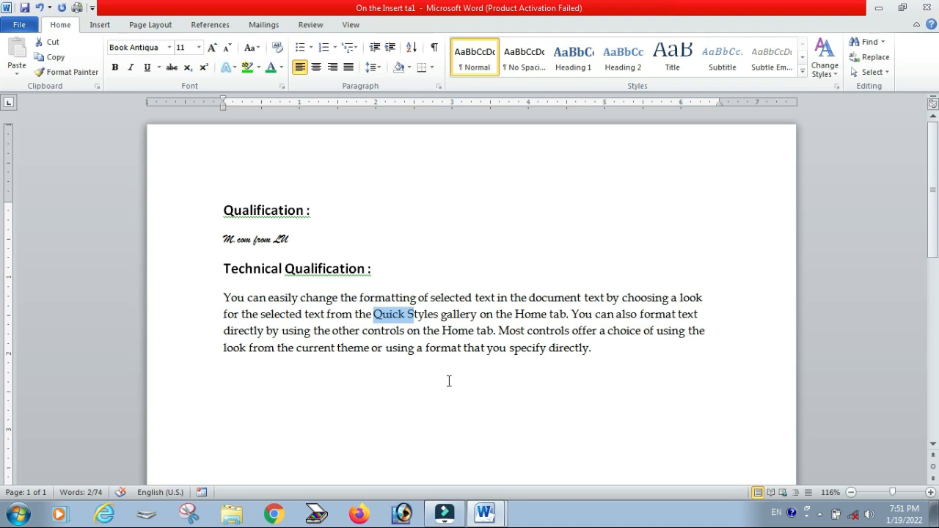
pyautogui.click(596, 361)
pyautogui.moveTo(223, 297); pyautogui.dragTo(306, 314)
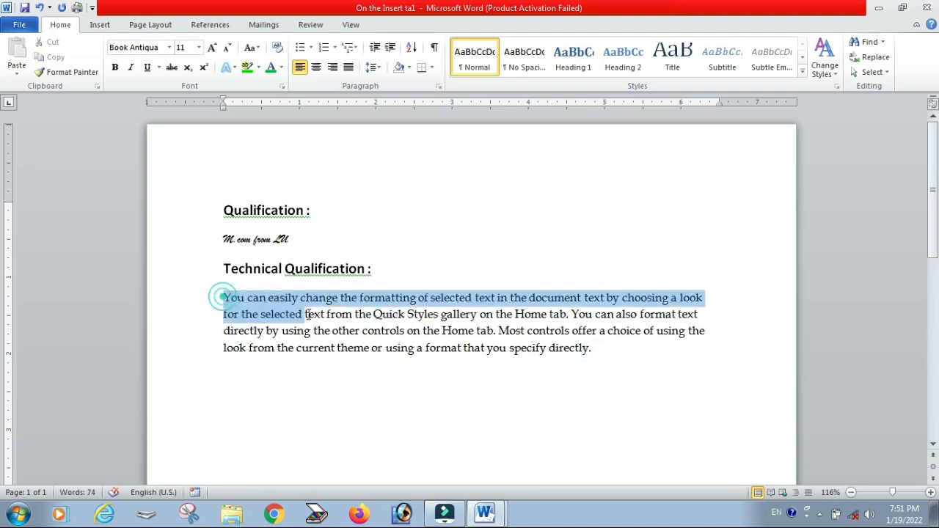
pyautogui.moveTo(362, 330); pyautogui.dragTo(548, 348)
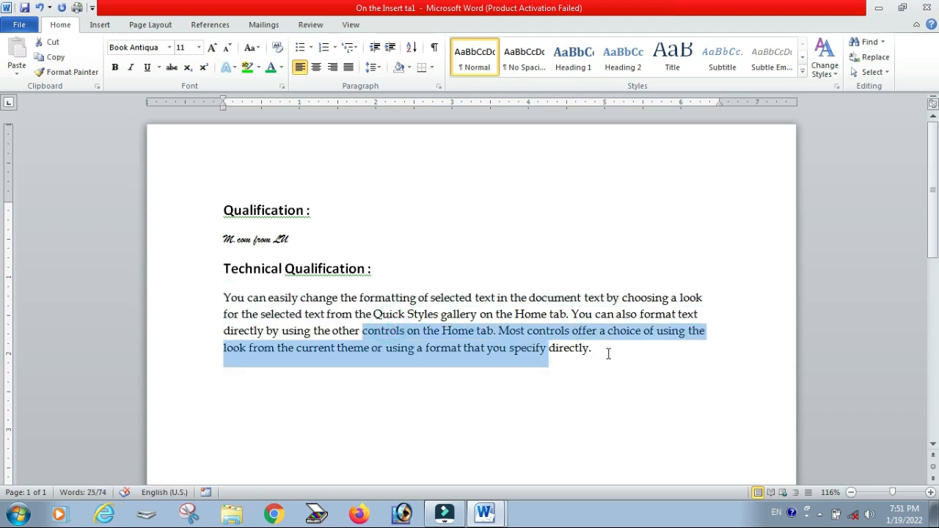
pyautogui.click(608, 354)
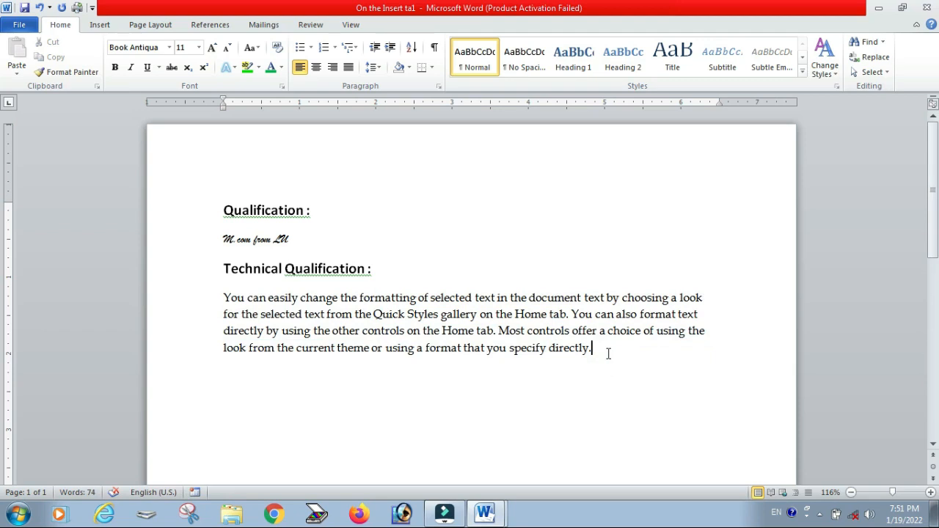
pyautogui.moveTo(608, 353)
pyautogui.mouseDown()
pyautogui.moveTo(262, 314)
pyautogui.moveTo(224, 298)
pyautogui.moveTo(548, 352)
pyautogui.moveTo(621, 350)
pyautogui.mouseUp()
# Step: Select the whole paragraph and change its case to lowercase
pyautogui.click(228, 299)
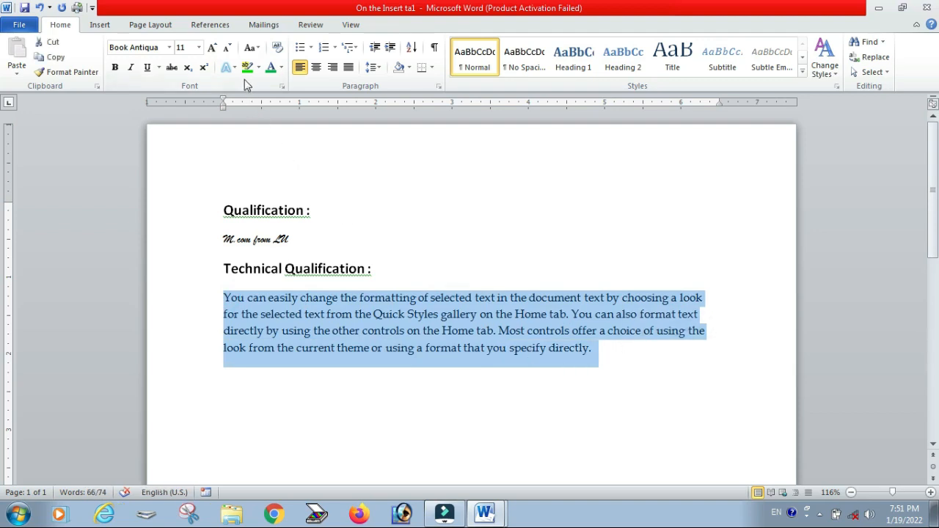
pyautogui.click(256, 49)
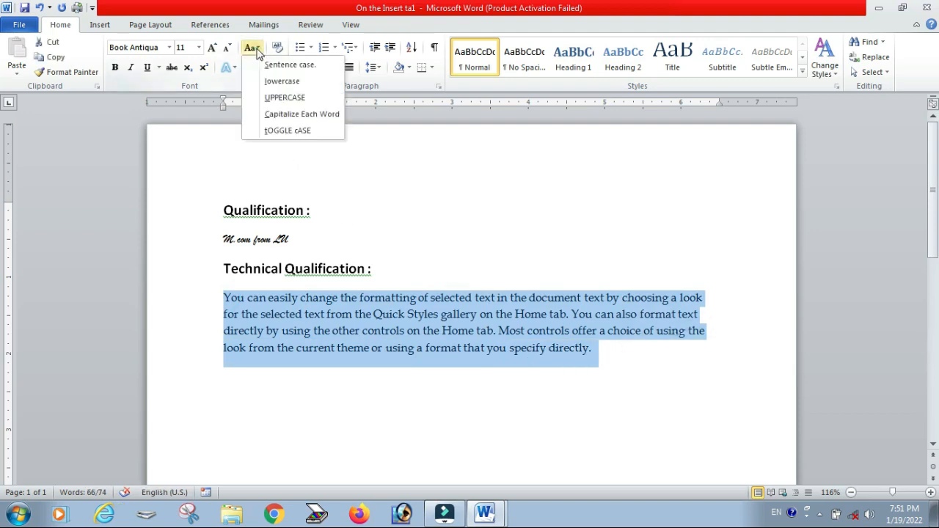
pyautogui.click(275, 81)
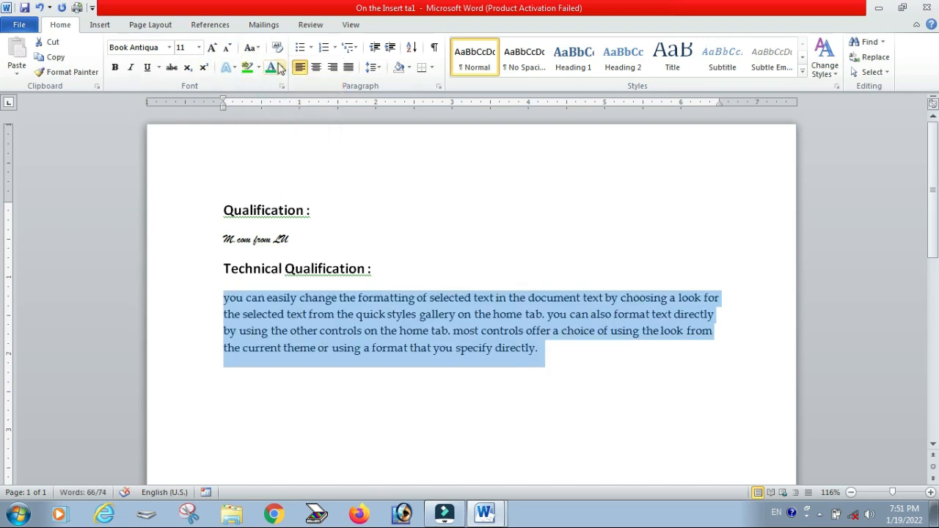
# Step: Change the paragraph's case to UPPERCASE, then to Capitalize Each Word
pyautogui.click(253, 49)
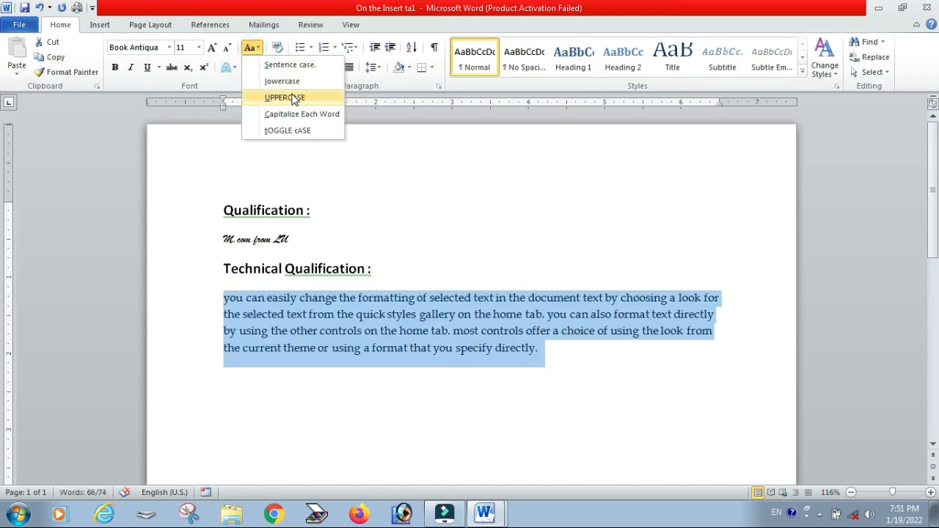
pyautogui.click(293, 97)
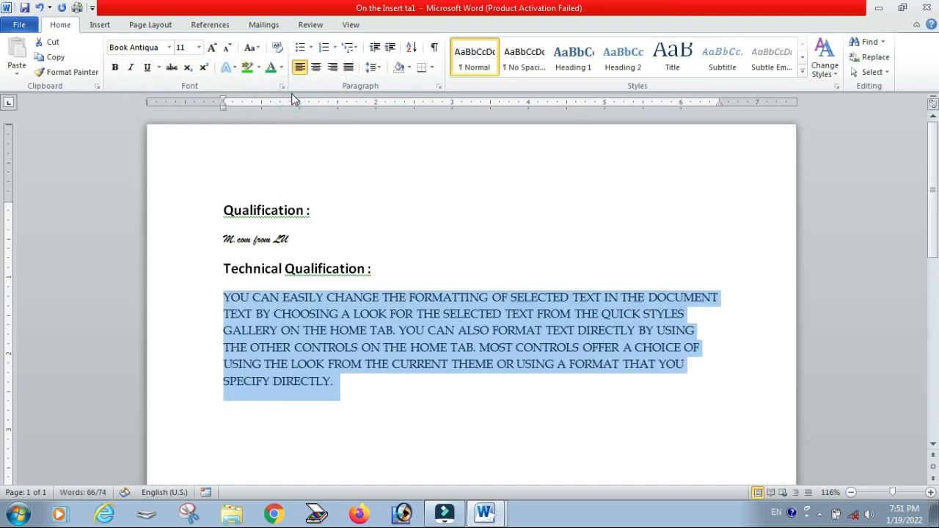
pyautogui.click(251, 47)
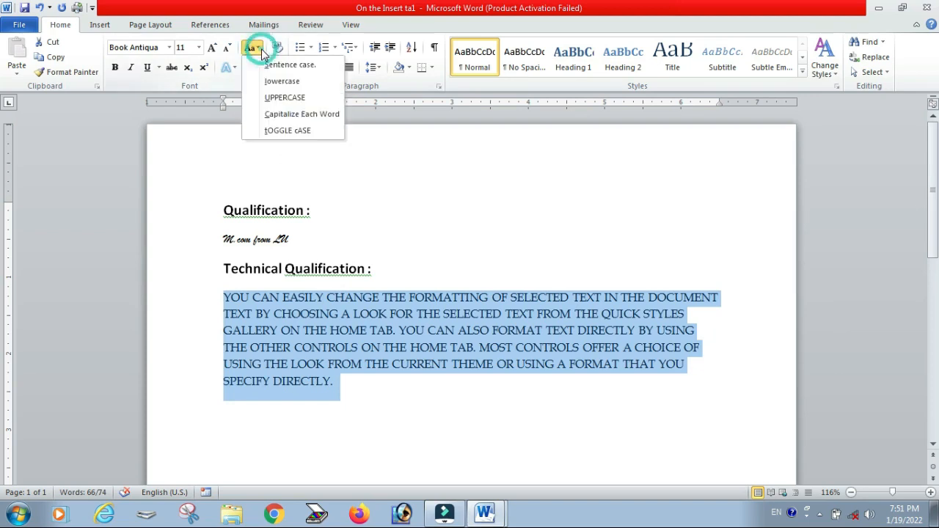
pyautogui.click(314, 120)
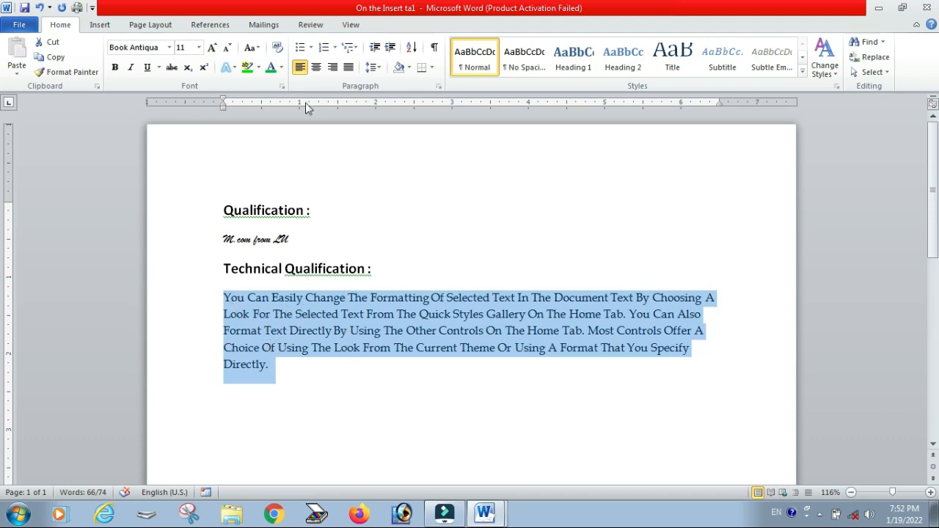
# Step: Apply tOGGLE cASE to the paragraph, then change it to Sentence case
pyautogui.click(250, 48)
pyautogui.click(255, 55)
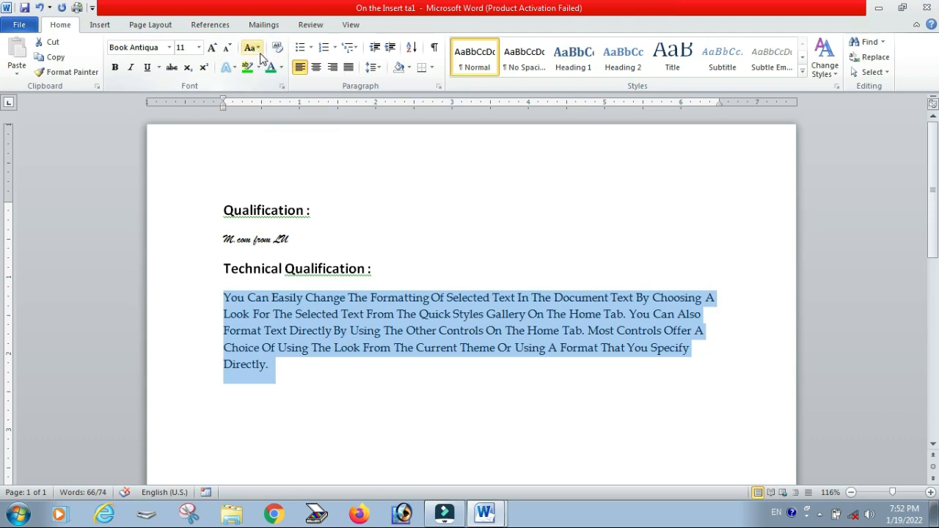
pyautogui.click(250, 48)
pyautogui.click(271, 130)
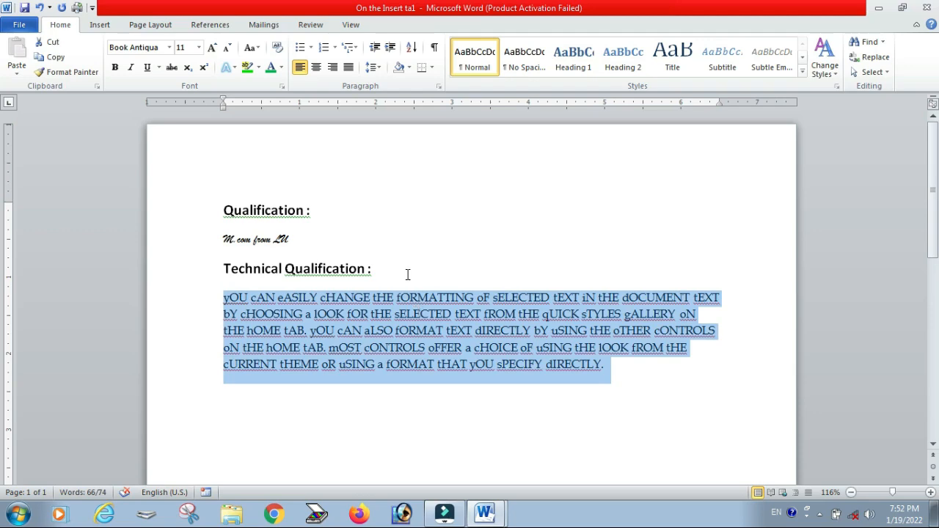
pyautogui.click(251, 47)
pyautogui.click(268, 64)
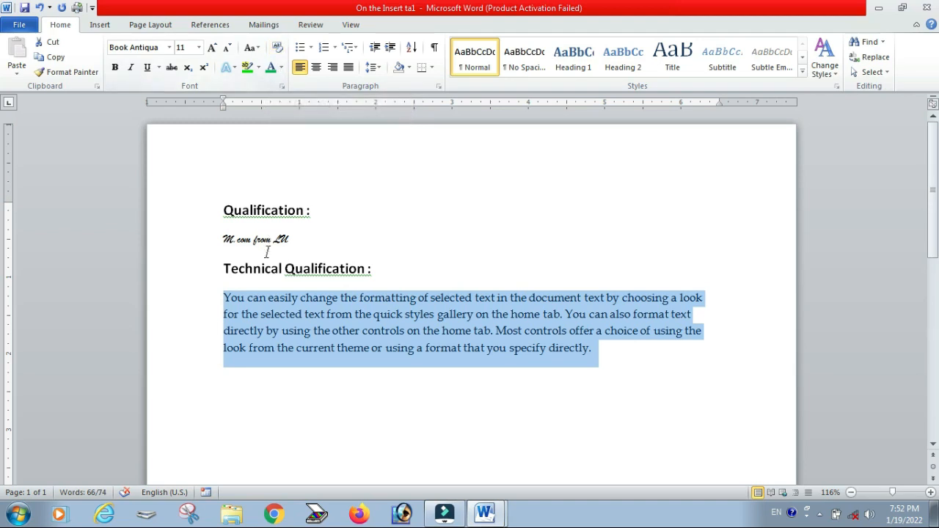
# Step: Clear all formatting from the "M.com from LU" line
pyautogui.moveTo(296, 240); pyautogui.dragTo(228, 238)
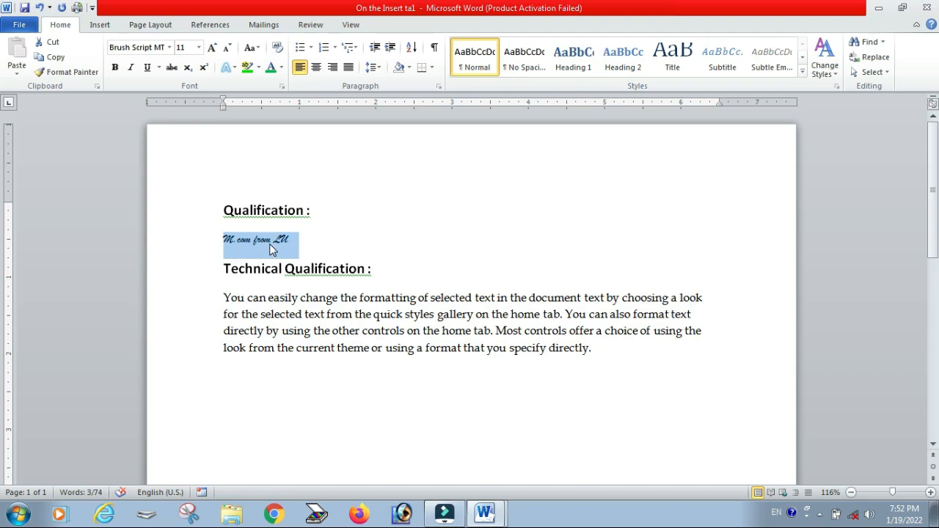
pyautogui.click(275, 48)
pyautogui.click(330, 250)
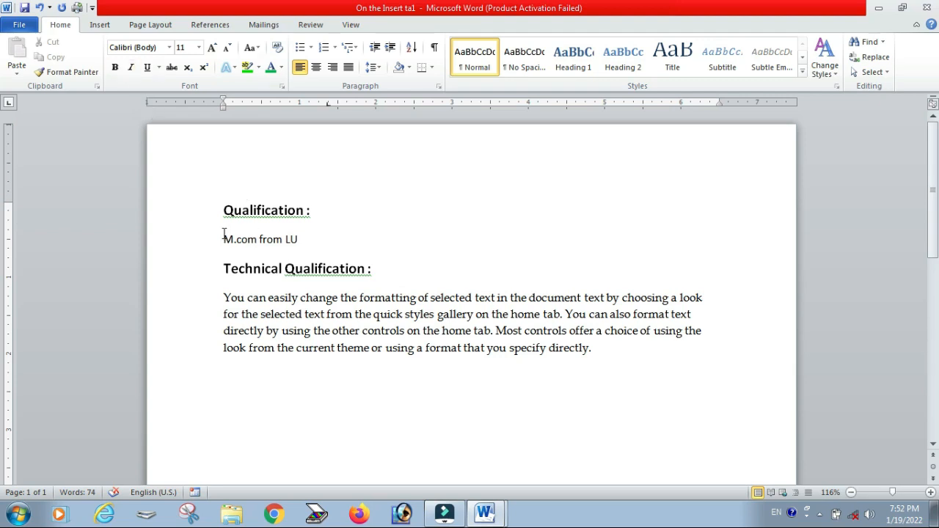
# Step: Select the "M.com from LU" line and make it bold, italic and underlined
pyautogui.doubleClick(294, 243)
pyautogui.click(306, 239)
pyautogui.moveTo(306, 238); pyautogui.dragTo(336, 253)
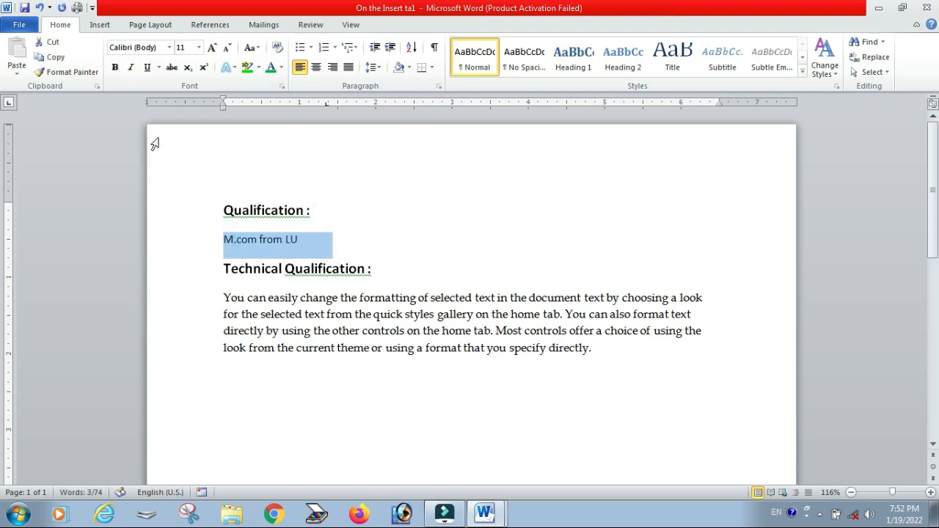
pyautogui.click(115, 67)
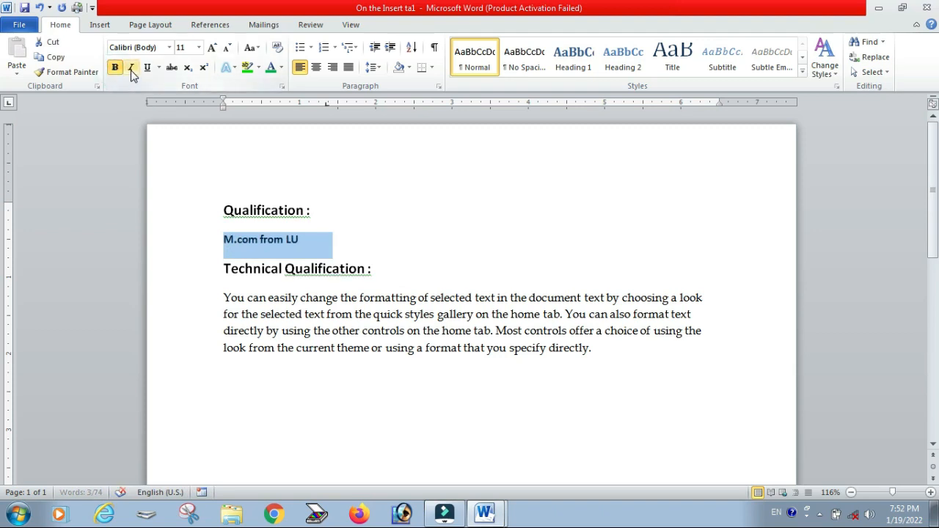
pyautogui.click(131, 68)
pyautogui.click(148, 67)
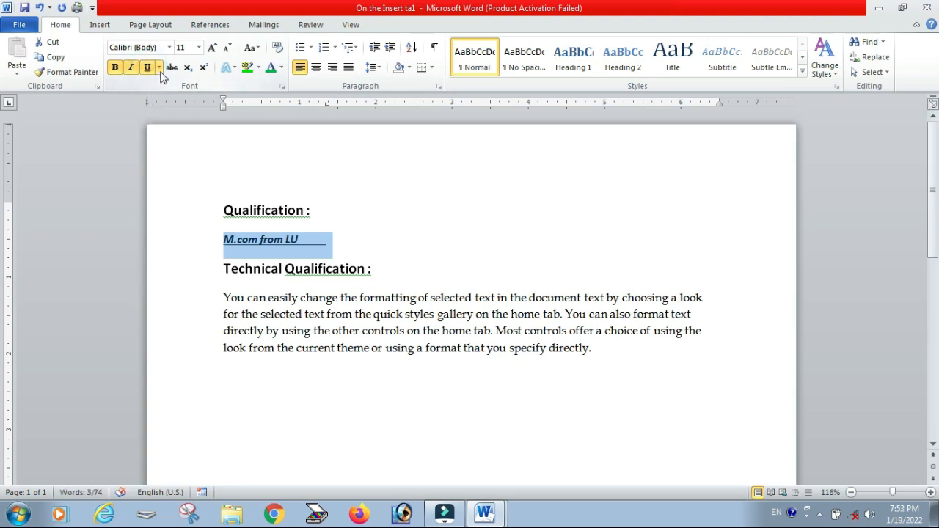
# Step: Change the line's underline style to the wavy line
pyautogui.click(159, 67)
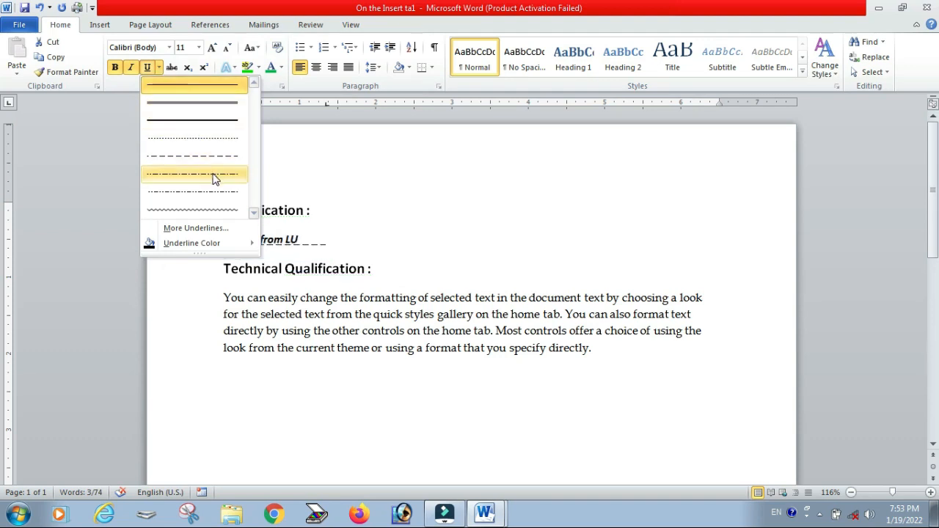
pyautogui.click(201, 208)
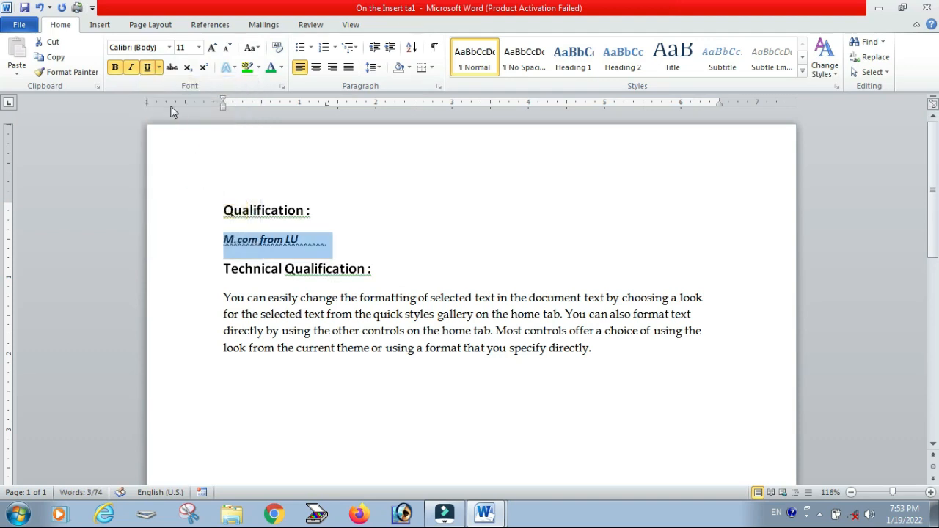
# Step: Set the line's underline colour to Red
pyautogui.click(159, 68)
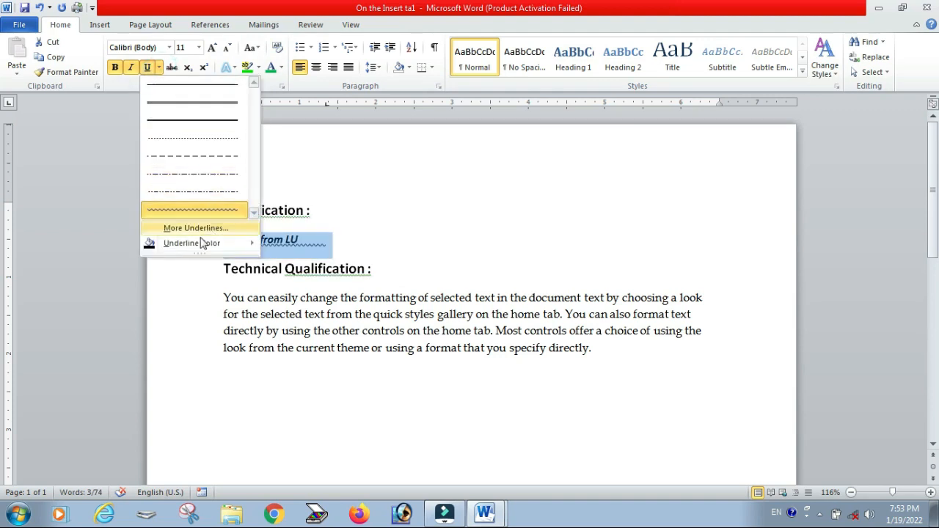
pyautogui.moveTo(176, 248)
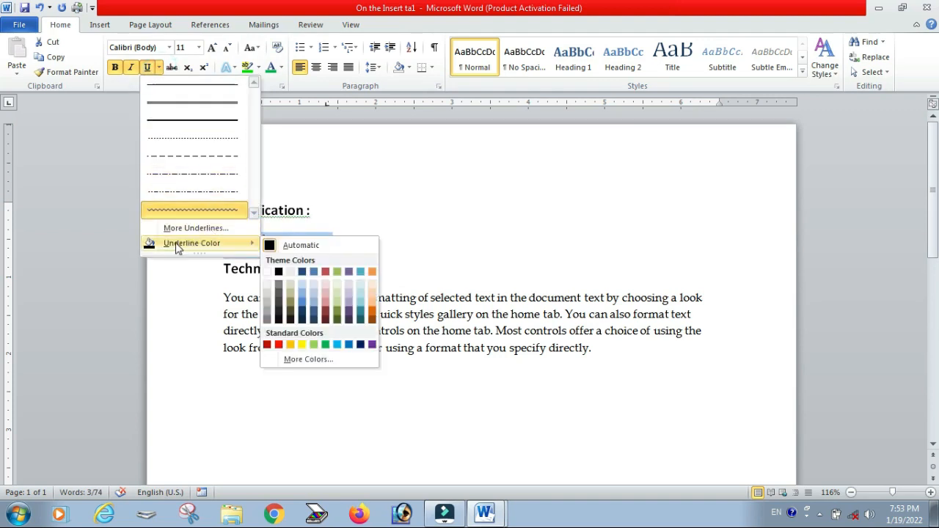
pyautogui.click(280, 345)
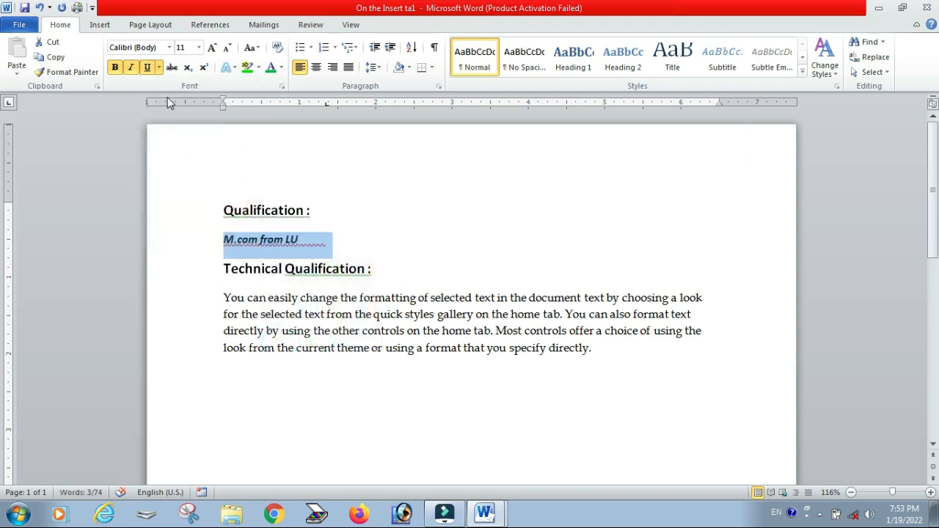
# Step: Change the "M.com from LU" line's underline style to a dashed line in the Font dialog
pyautogui.click(159, 66)
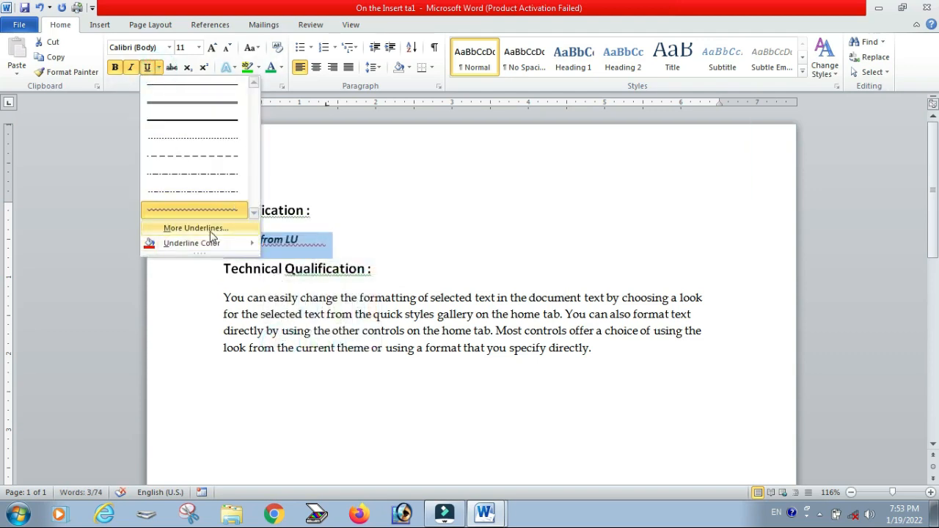
pyautogui.click(209, 227)
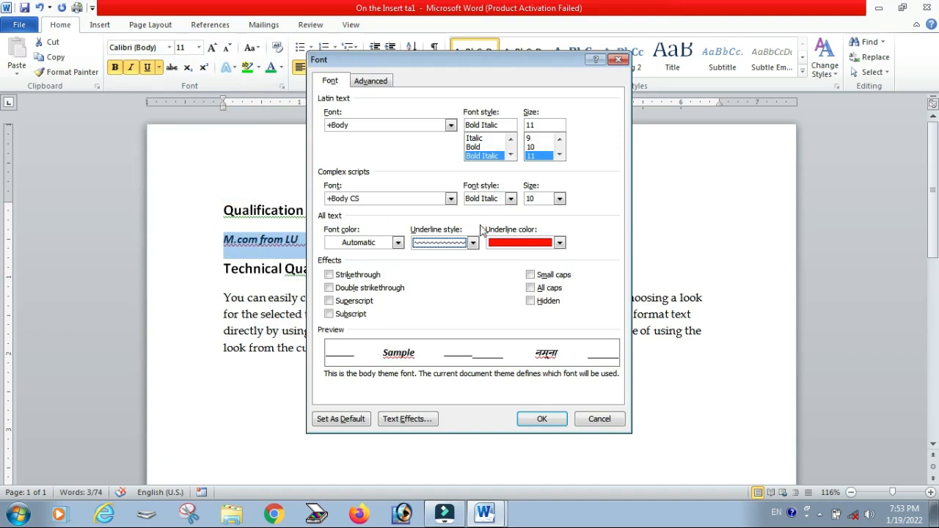
pyautogui.click(472, 243)
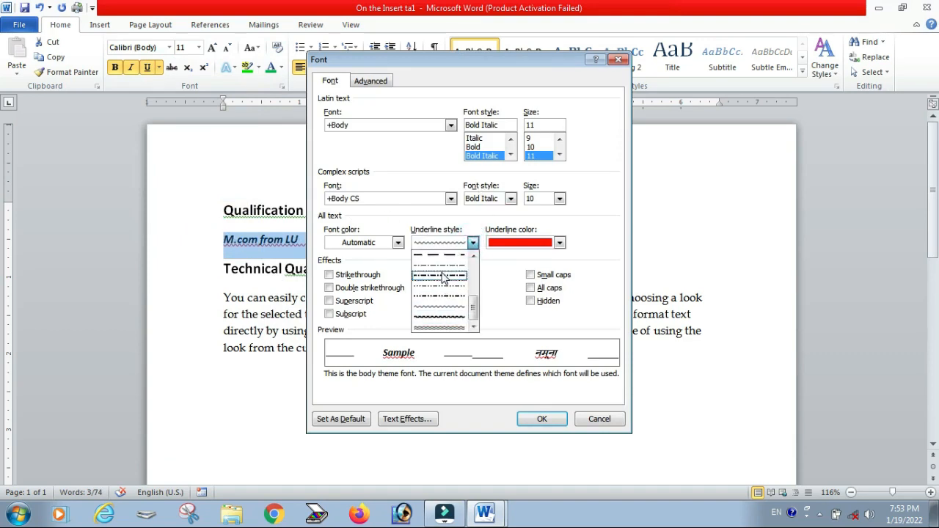
pyautogui.scroll(1, 484, 279)
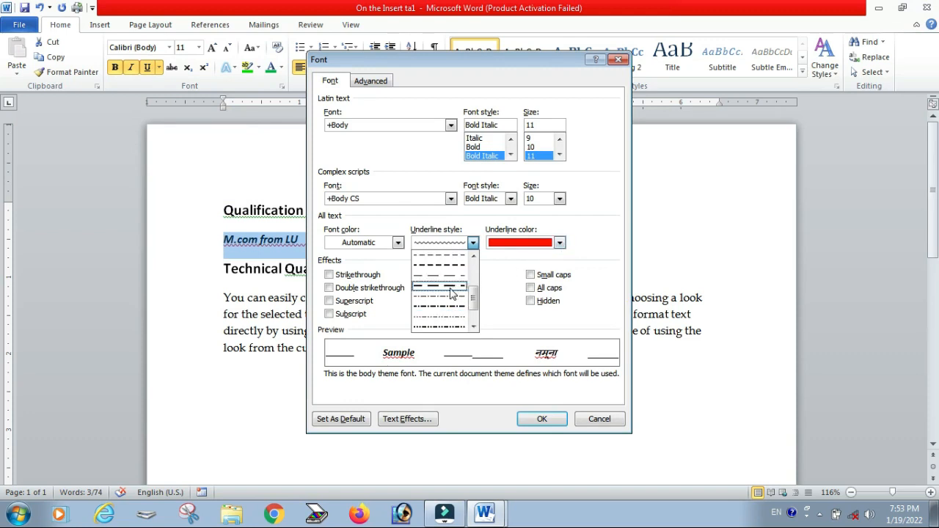
pyautogui.click(444, 286)
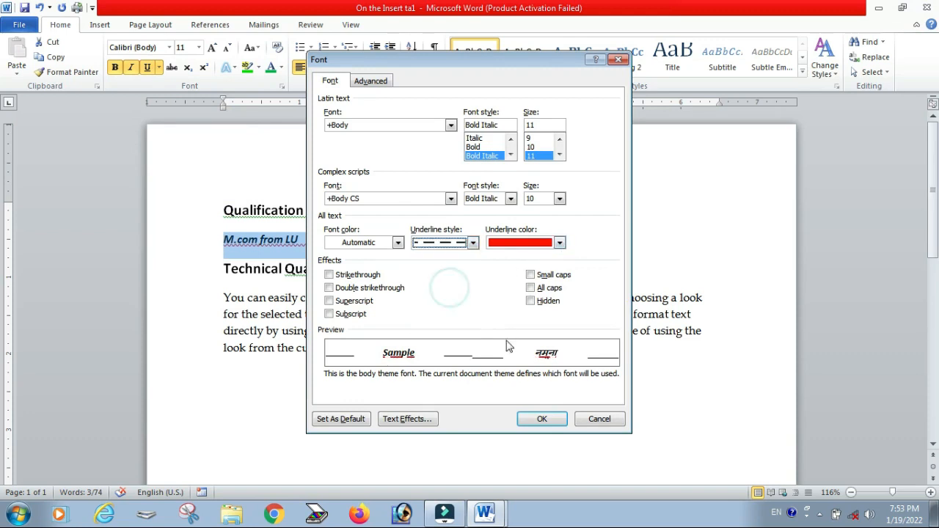
pyautogui.click(536, 419)
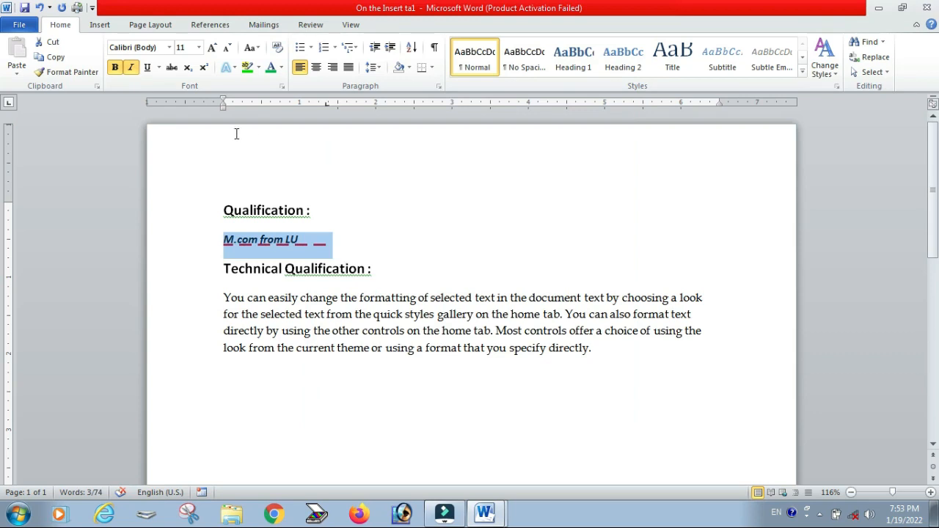
# Step: Remove the underline, italic and bold formatting from the "M.com from LU" line
pyautogui.click(148, 68)
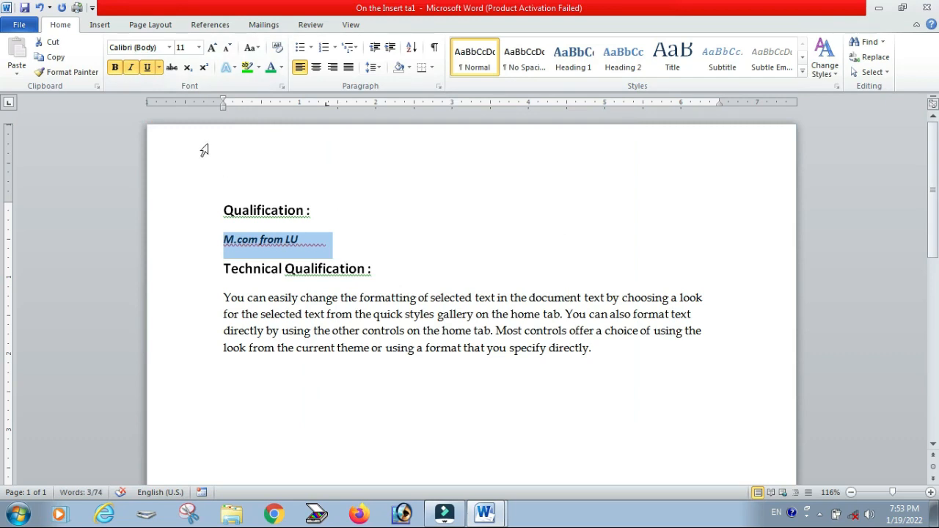
pyautogui.click(148, 68)
pyautogui.click(148, 69)
pyautogui.click(148, 68)
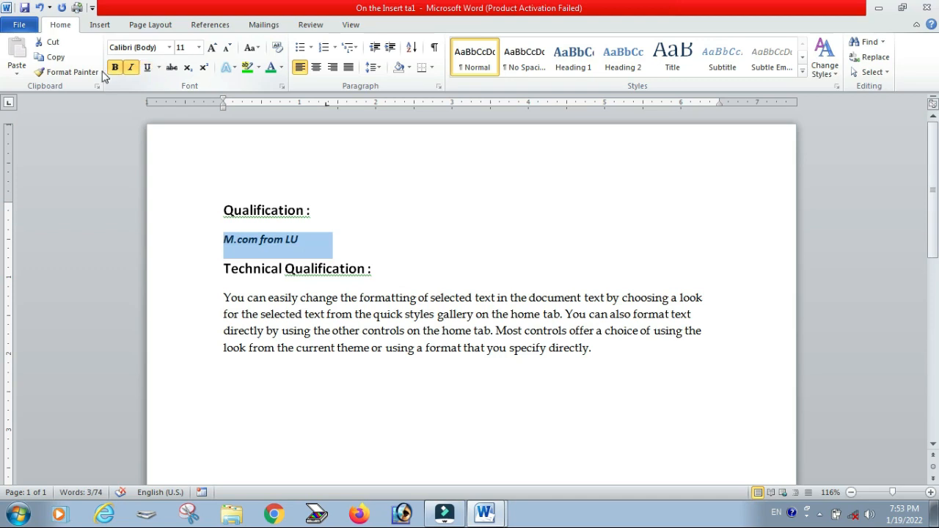
pyautogui.click(131, 67)
pyautogui.click(115, 68)
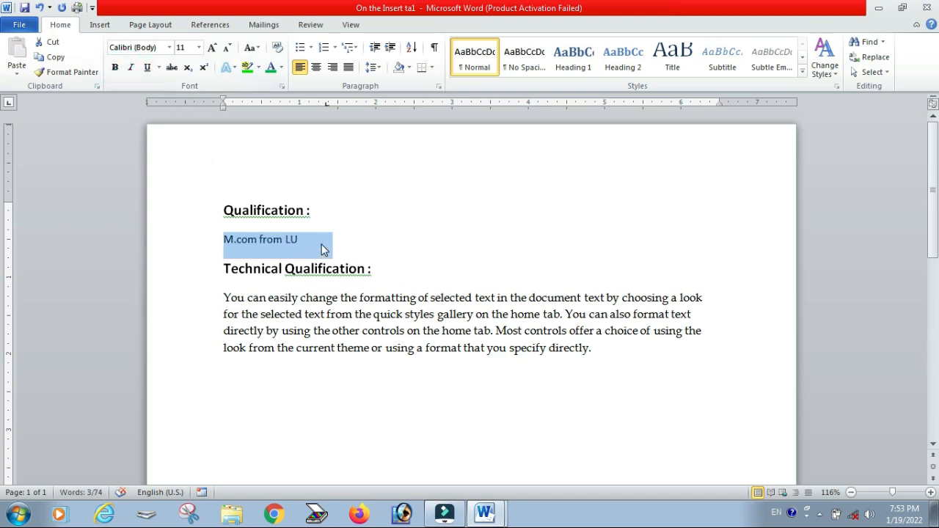
# Step: Apply and then remove strikethrough on the word "Qualification" in the Technical Qualification heading
pyautogui.moveTo(286, 274); pyautogui.dragTo(357, 270)
pyautogui.click(365, 270)
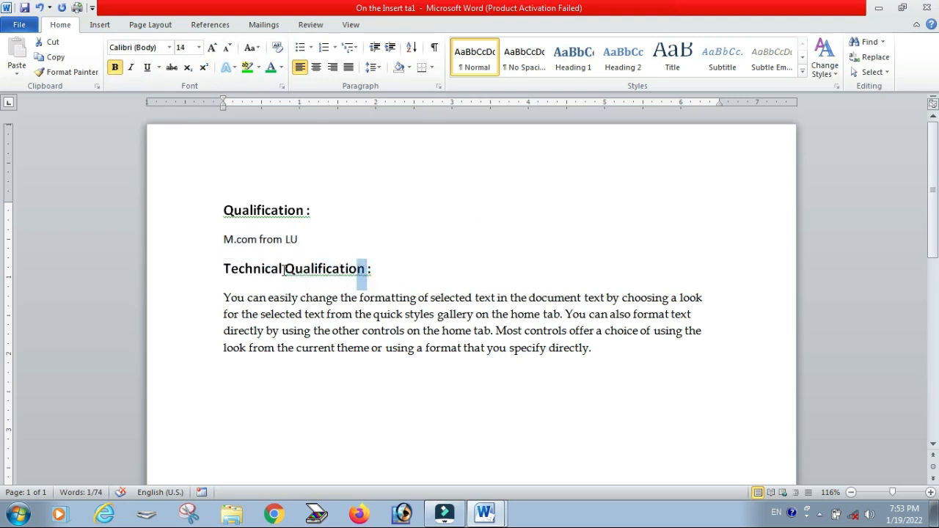
pyautogui.moveTo(283, 270); pyautogui.dragTo(285, 270)
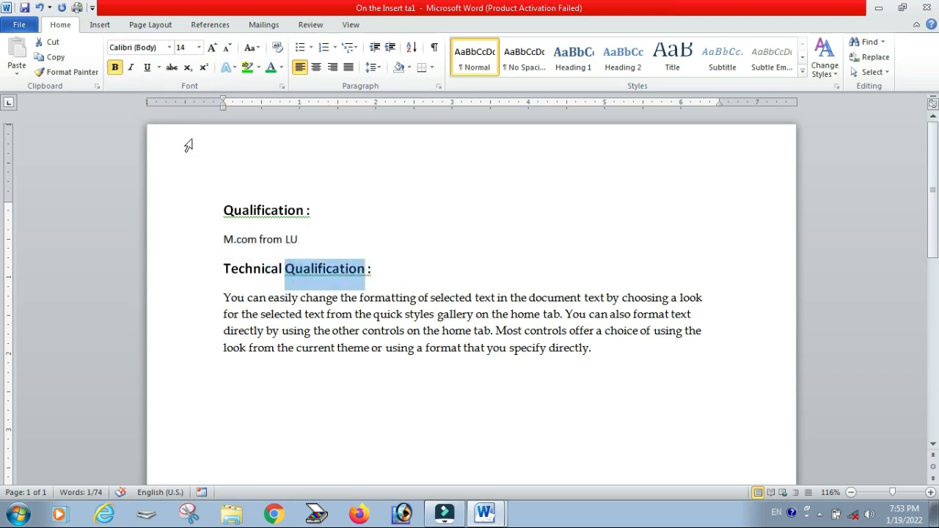
pyautogui.click(171, 68)
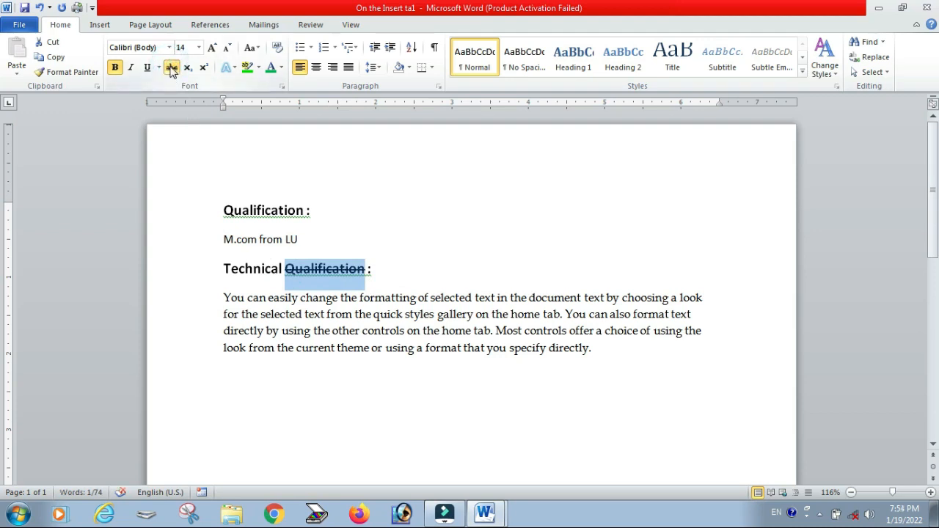
pyautogui.click(171, 69)
pyautogui.click(171, 68)
pyautogui.click(171, 69)
pyautogui.click(171, 68)
pyautogui.click(171, 69)
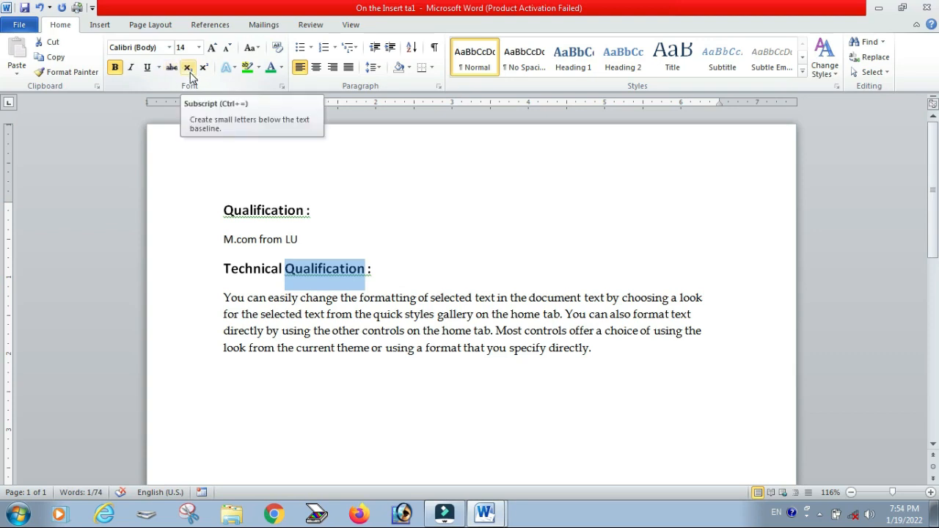
# Step: Type H2o and Co2 on two new lines below the paragraph
pyautogui.click(289, 405)
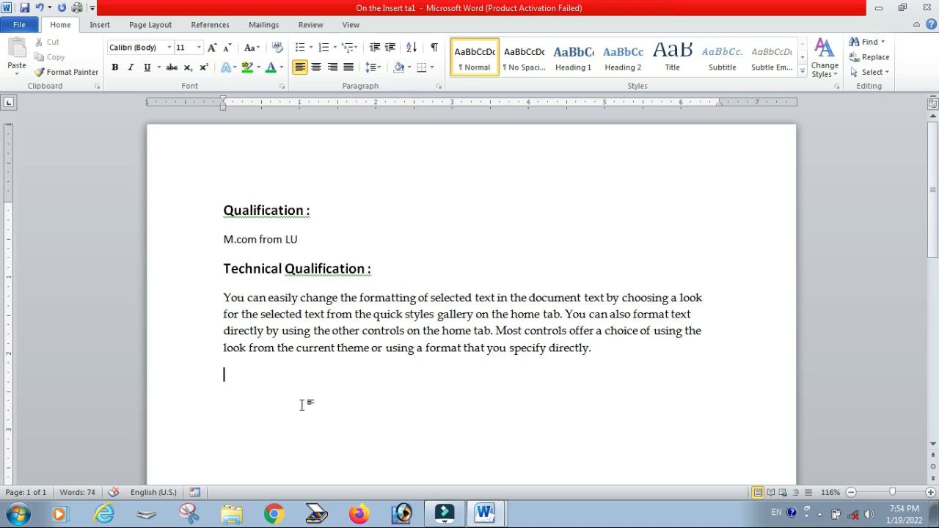
pyautogui.write('h2o')
pyautogui.press('Return')
pyautogui.write('Co2')
# Step: Make the 2 in Co2 subscript
pyautogui.doubleClick(242, 401)
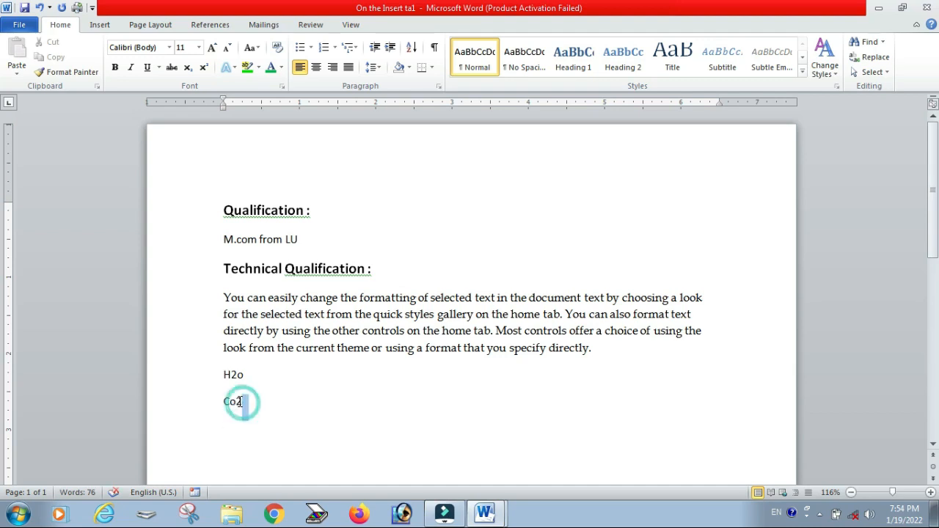
pyautogui.click(272, 446)
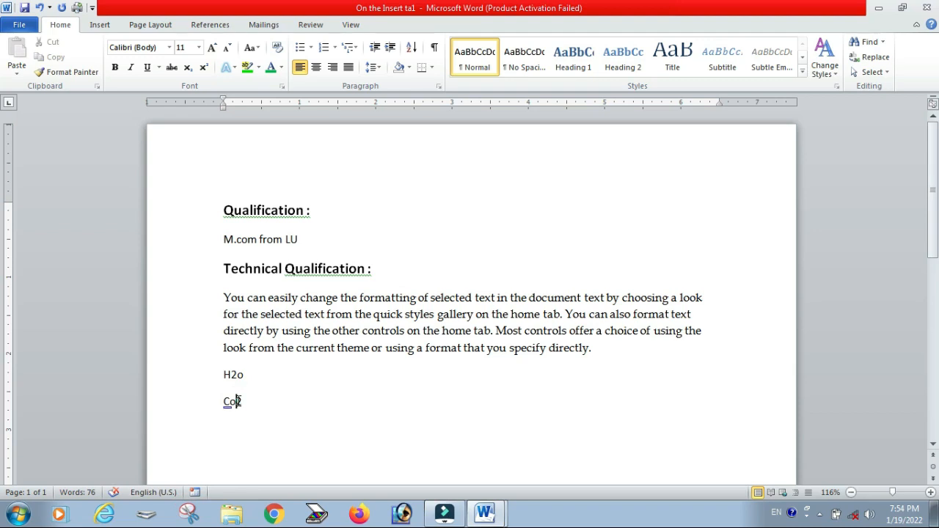
pyautogui.moveTo(237, 402); pyautogui.dragTo(243, 402)
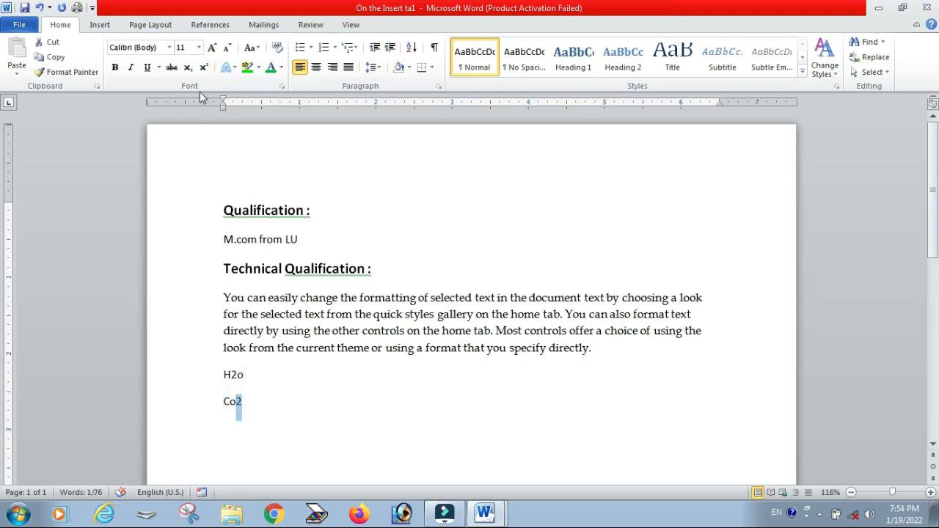
pyautogui.click(190, 75)
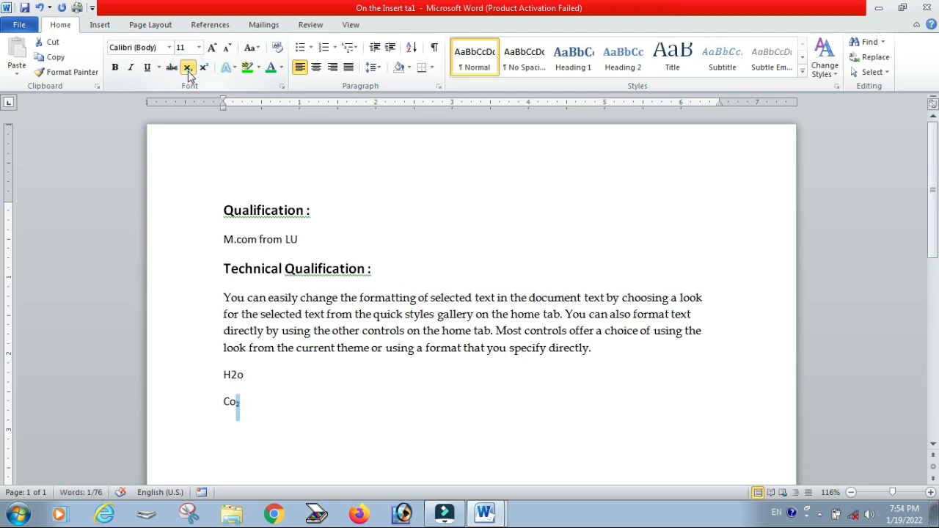
# Step: Make the 2 in H2o subscript
pyautogui.doubleClick(233, 380)
pyautogui.click(233, 378)
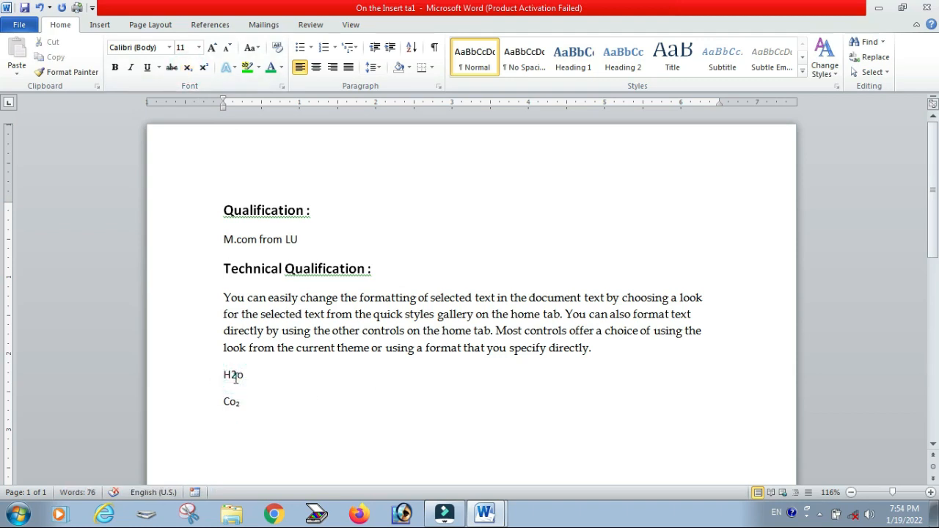
pyautogui.moveTo(232, 375); pyautogui.dragTo(238, 376)
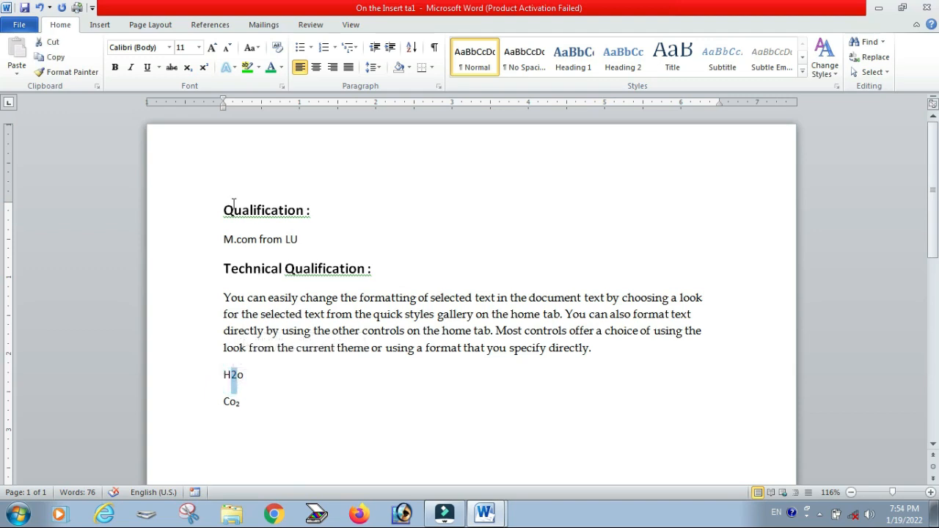
pyautogui.click(187, 66)
# Step: Delete the H2o and Co2 lines
pyautogui.click(273, 408)
pyautogui.scroll(-3, 269, 360)
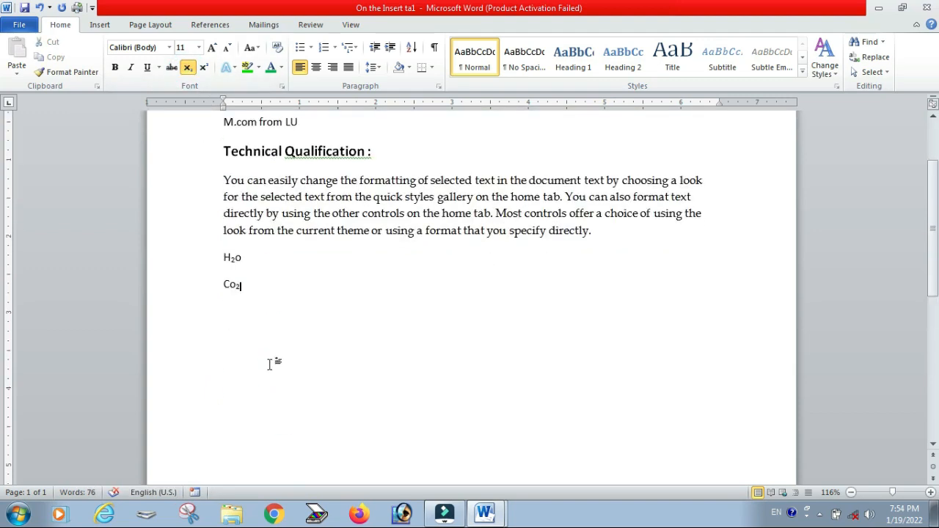
pyautogui.moveTo(225, 220); pyautogui.dragTo(243, 247)
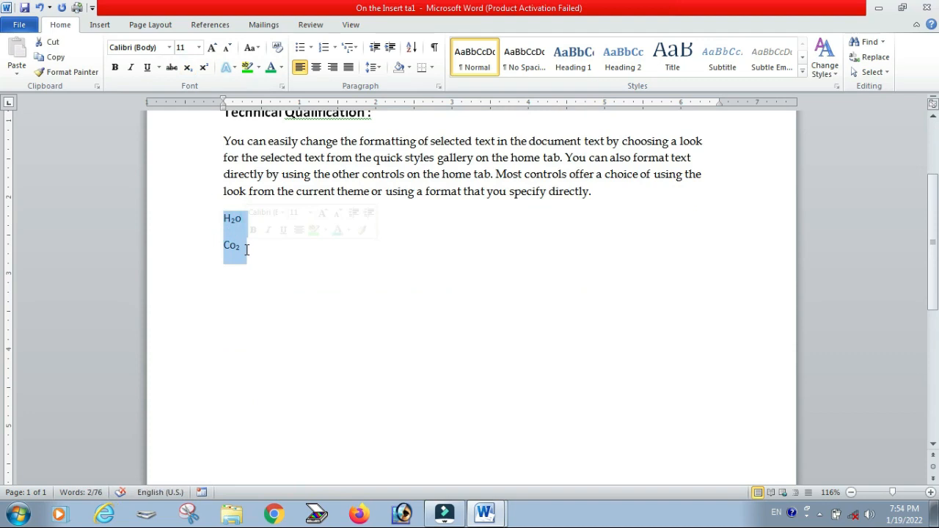
pyautogui.write('12')
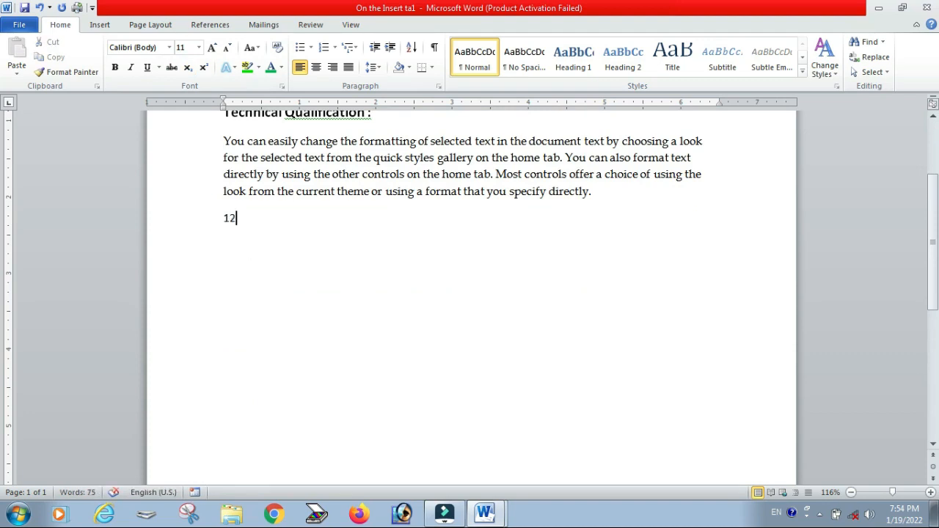
pyautogui.press('BackSpace')
pyautogui.press('BackSpace')
# Step: Type the letter a and try applying superscript to it, then undo those changes
pyautogui.write('a')
pyautogui.moveTo(231, 219); pyautogui.dragTo(243, 218)
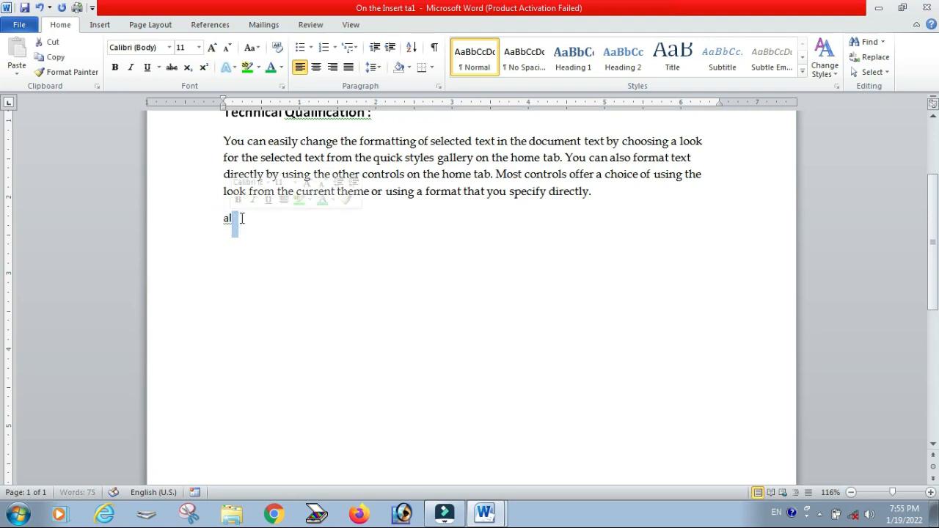
pyautogui.click(230, 221)
pyautogui.hotkey('ctrl', 'v')
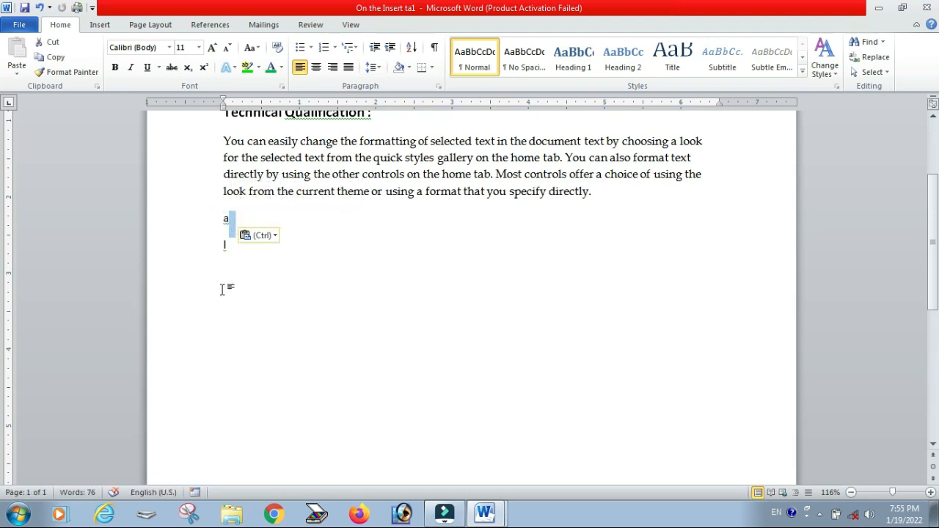
pyautogui.hotkey('ctrl', 'z')
pyautogui.click(276, 256)
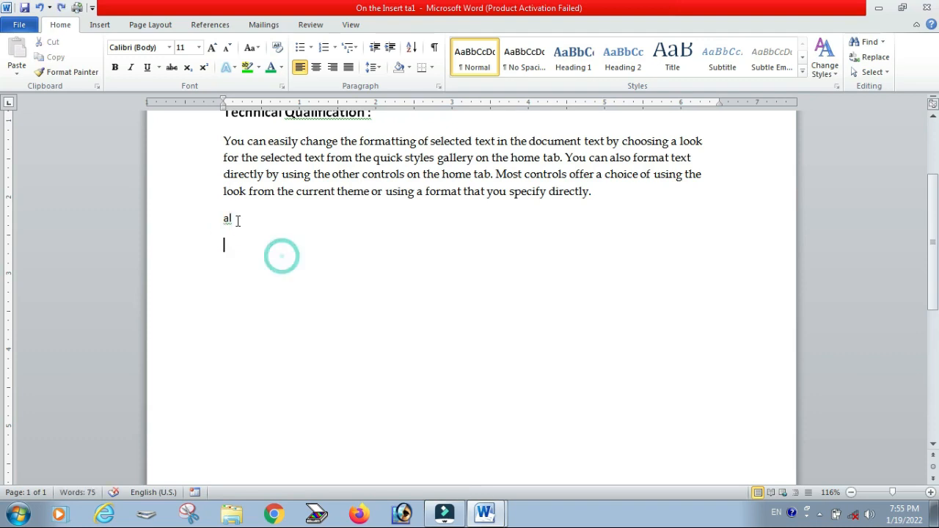
pyautogui.click(231, 218)
pyautogui.moveTo(232, 218); pyautogui.dragTo(228, 219)
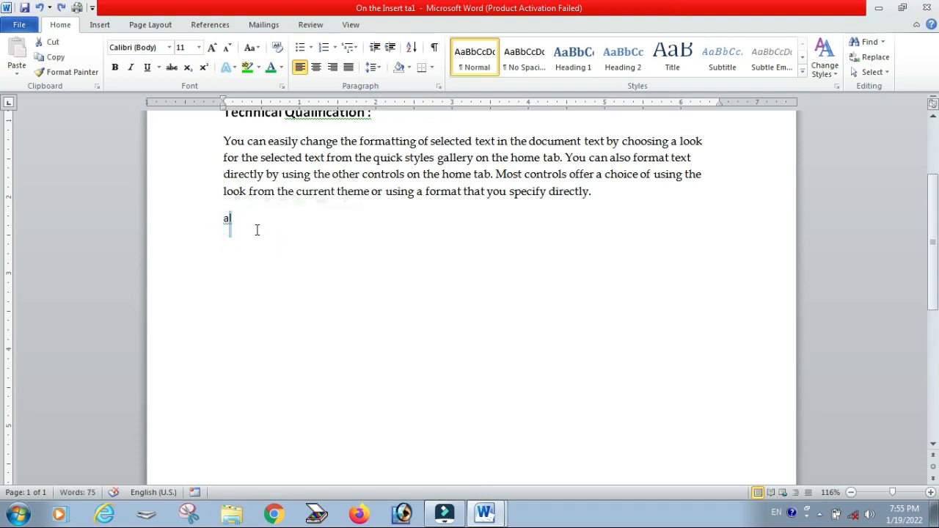
pyautogui.click(205, 71)
pyautogui.click(275, 326)
pyautogui.click(237, 223)
pyautogui.hotkey('ctrl', 'z')
pyautogui.hotkey('ctrl', 'z')
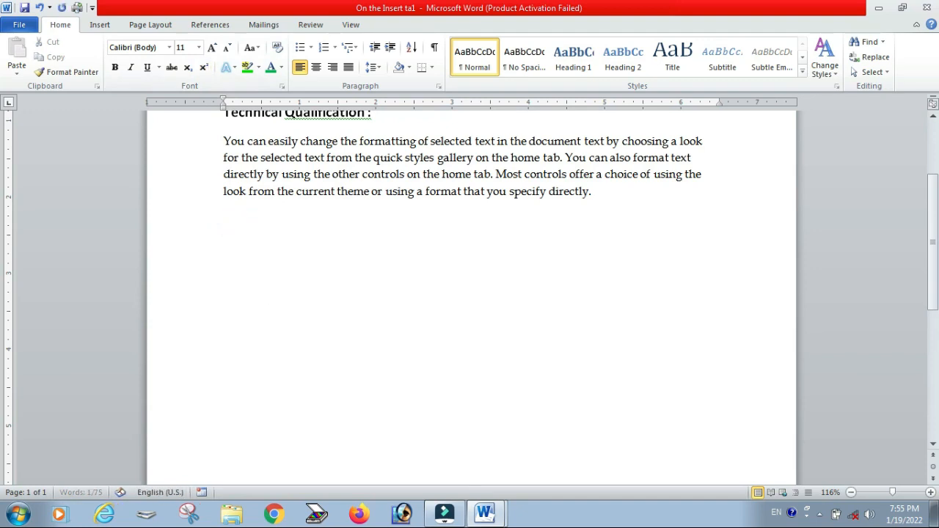
# Step: Type 152 and make its final 2 superscript
pyautogui.write('152')
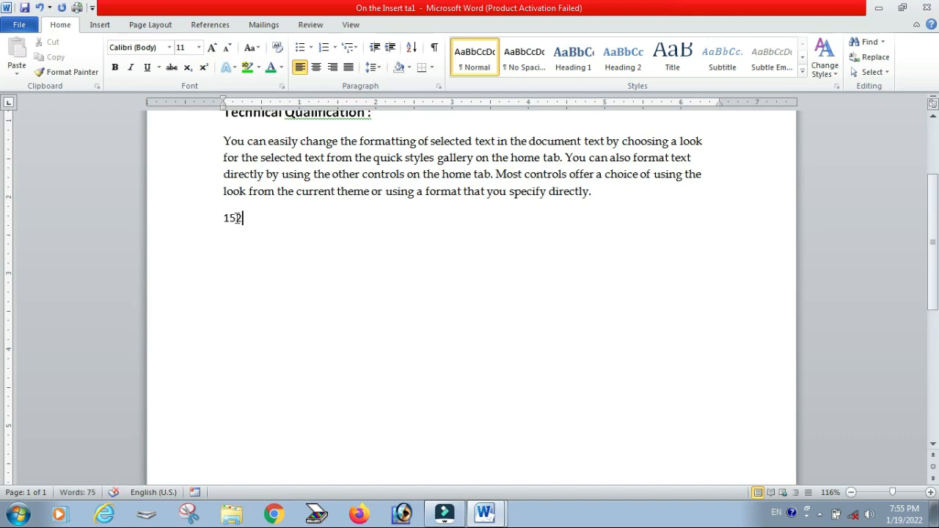
pyautogui.doubleClick(239, 218)
pyautogui.click(246, 222)
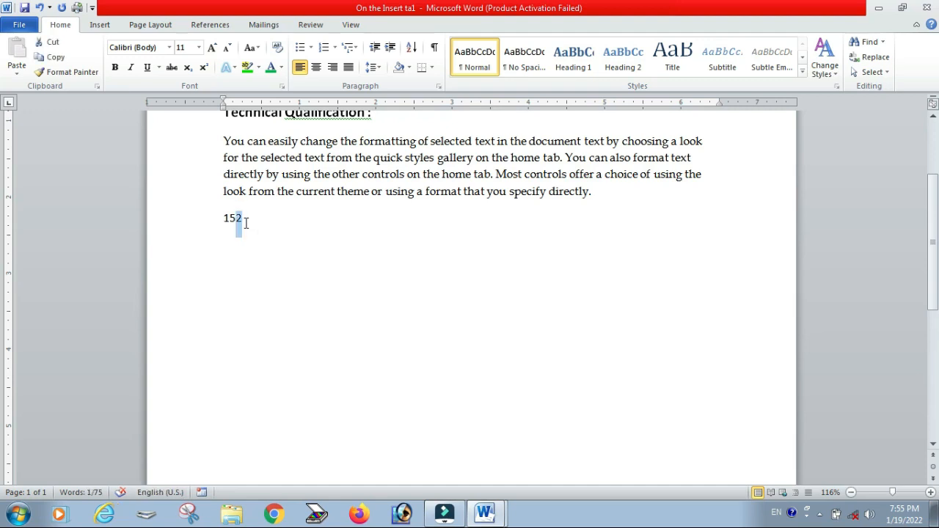
pyautogui.click(204, 67)
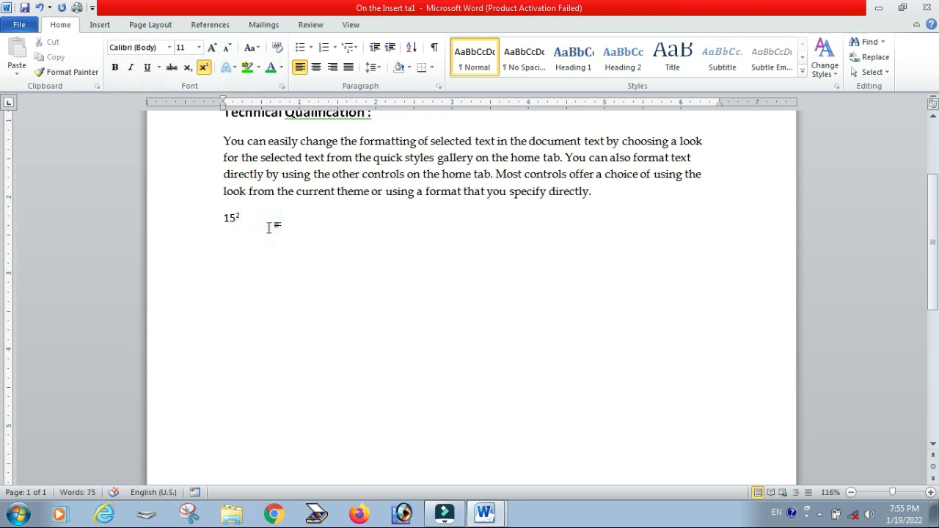
pyautogui.click(205, 68)
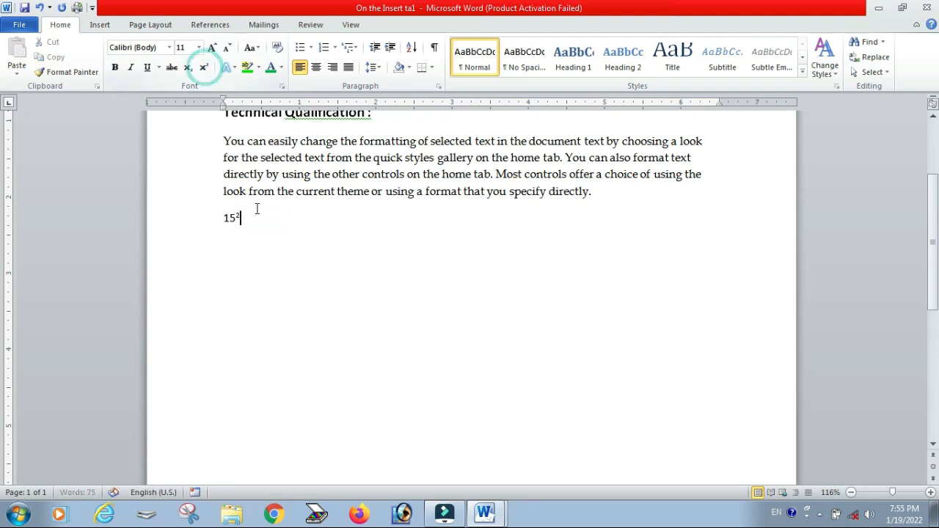
pyautogui.moveTo(241, 216); pyautogui.dragTo(236, 215)
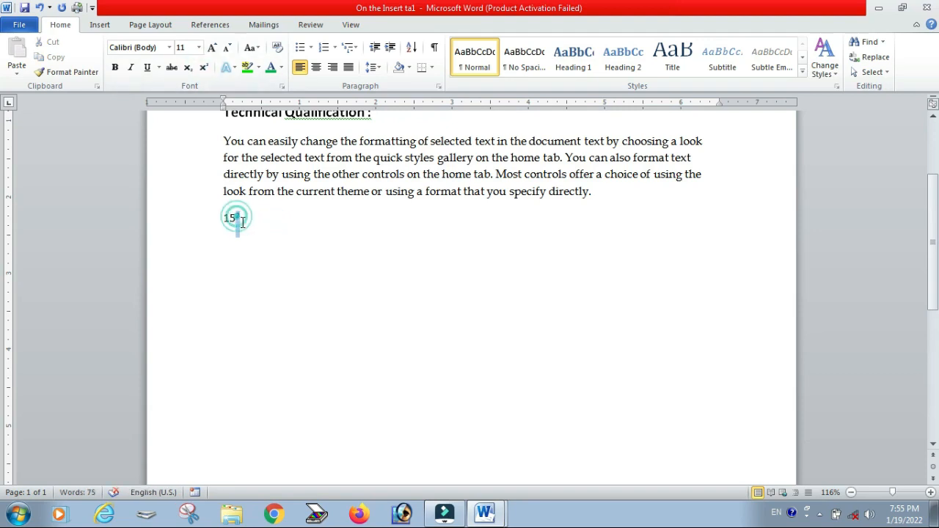
pyautogui.click(205, 68)
pyautogui.click(311, 280)
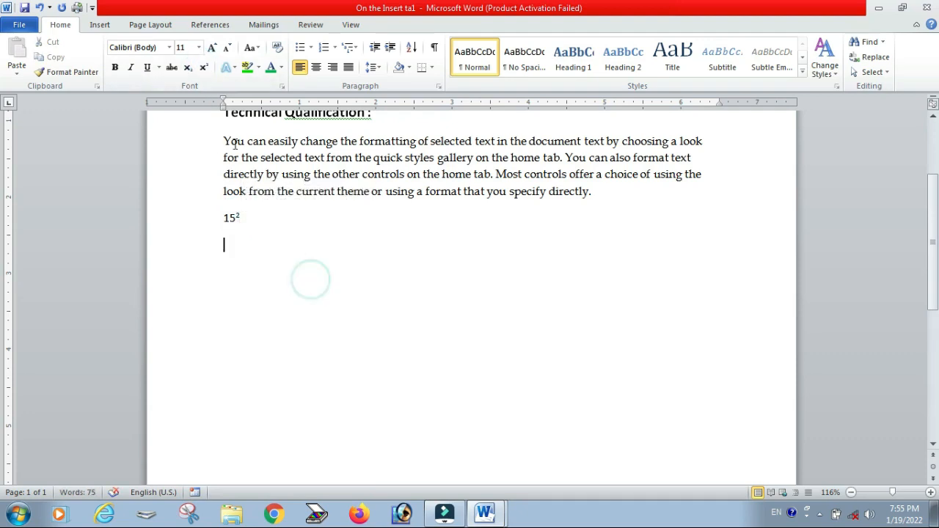
# Step: Remove the superscript from the final 2 in 152
pyautogui.moveTo(240, 216); pyautogui.dragTo(235, 217)
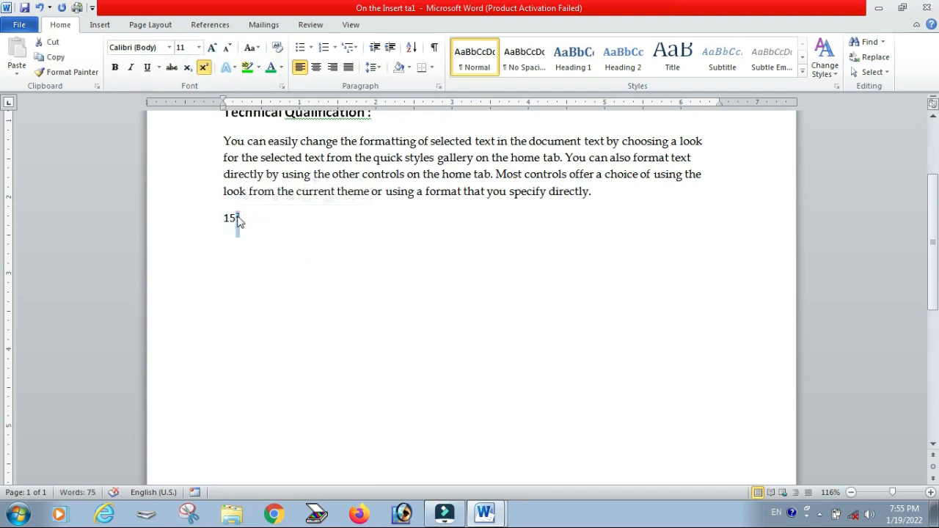
pyautogui.click(205, 69)
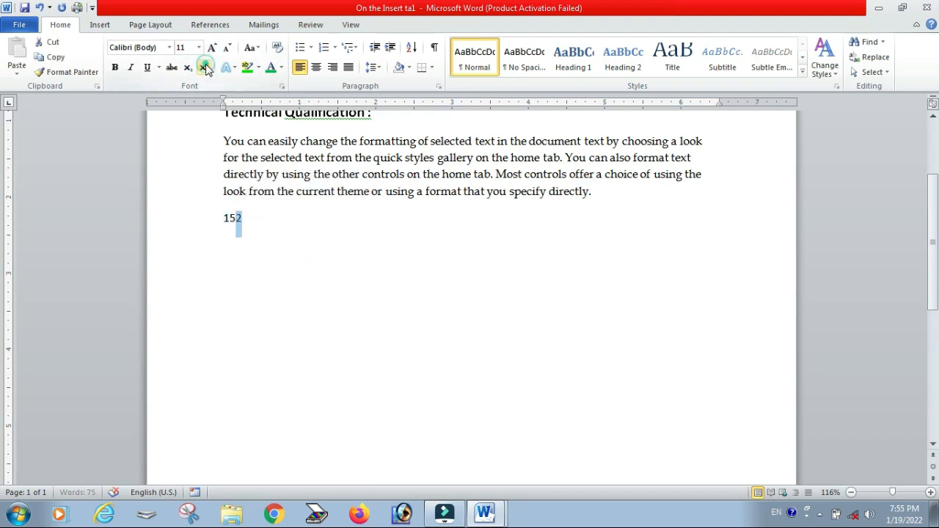
pyautogui.click(282, 224)
# Step: Apply a blue text effect style to the Qualification heading
pyautogui.scroll(3, 283, 220)
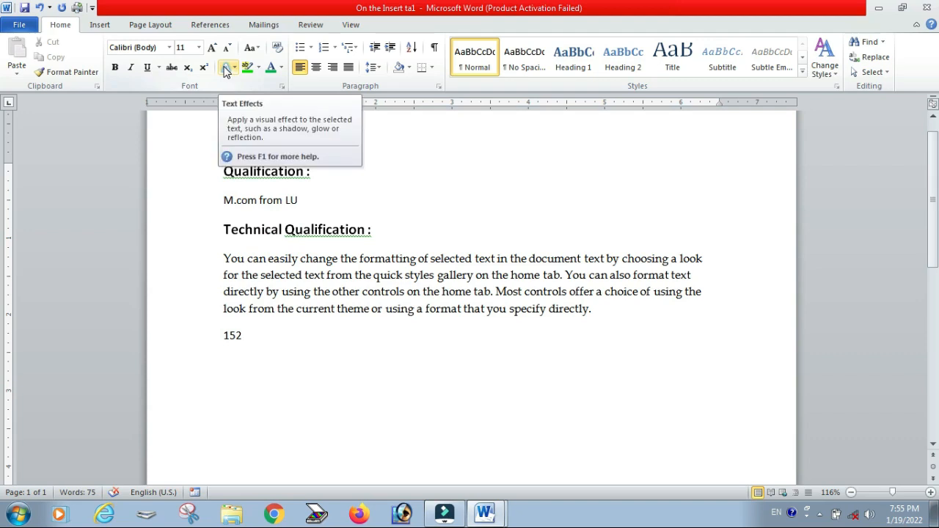
pyautogui.click(311, 342)
pyautogui.moveTo(223, 170); pyautogui.dragTo(320, 174)
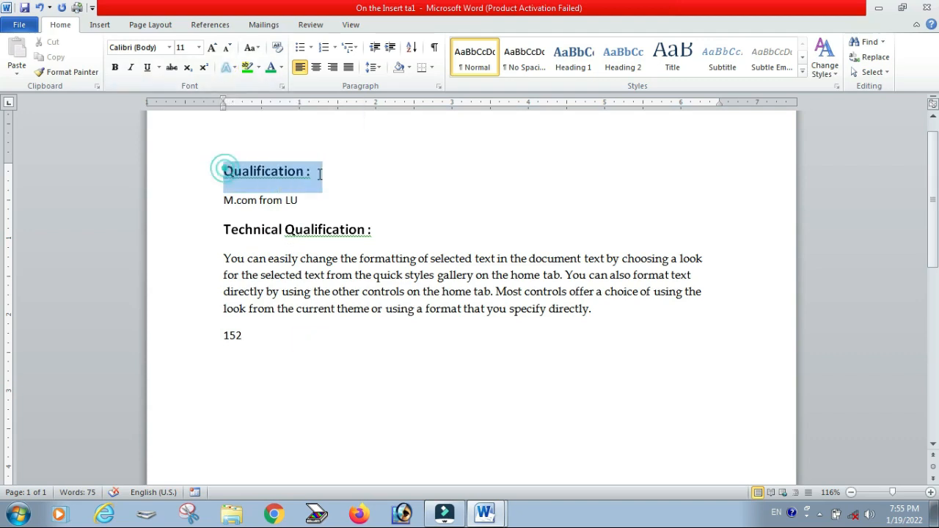
pyautogui.click(319, 174)
pyautogui.moveTo(223, 170); pyautogui.dragTo(321, 180)
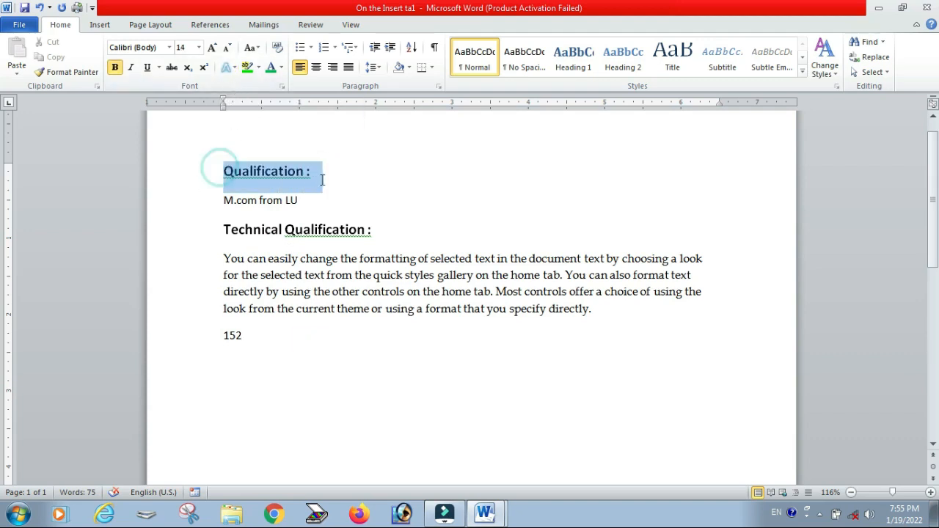
pyautogui.click(227, 68)
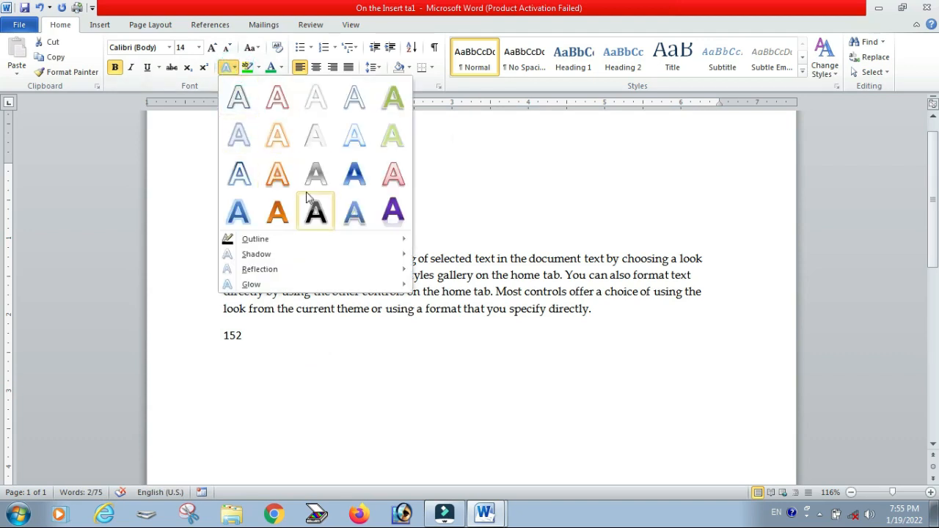
pyautogui.click(349, 183)
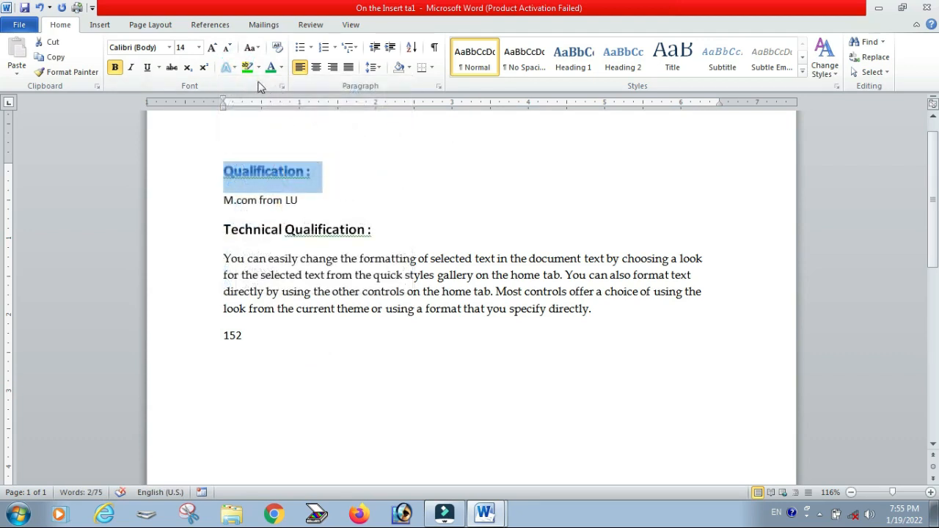
# Step: Switch the Qualification heading to the purple text effect style
pyautogui.click(233, 68)
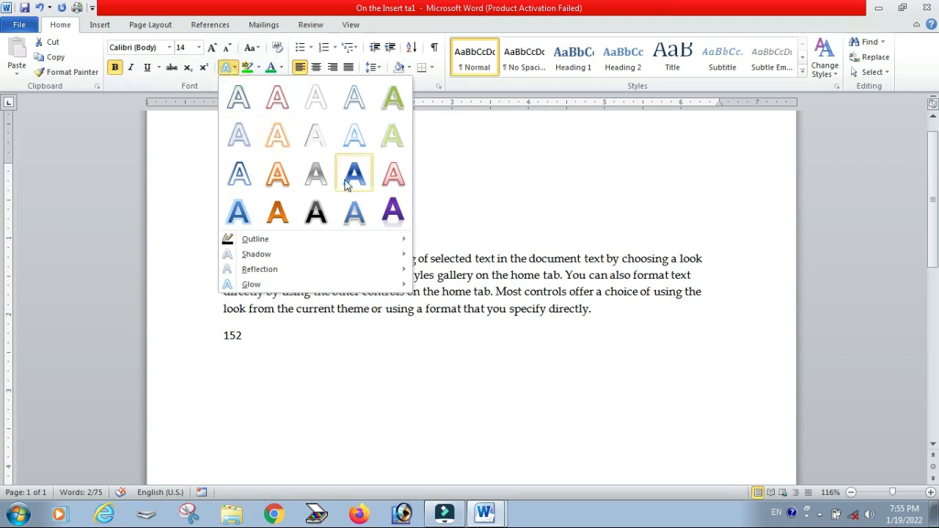
pyautogui.click(393, 212)
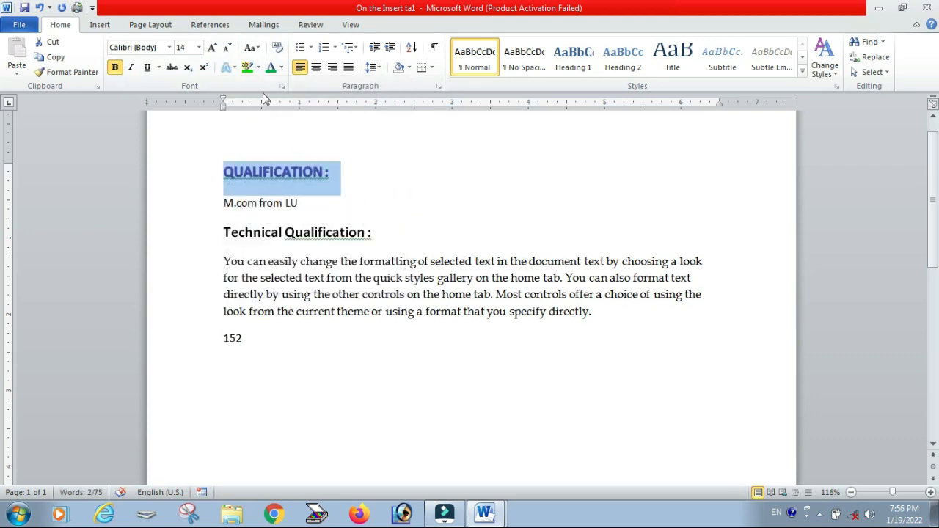
# Step: Enlarge the Qualification heading's font step by step, then shrink it back to 48 pt
pyautogui.click(211, 48)
pyautogui.click(212, 48)
pyautogui.click(211, 48)
pyautogui.click(211, 48)
pyautogui.click(211, 48)
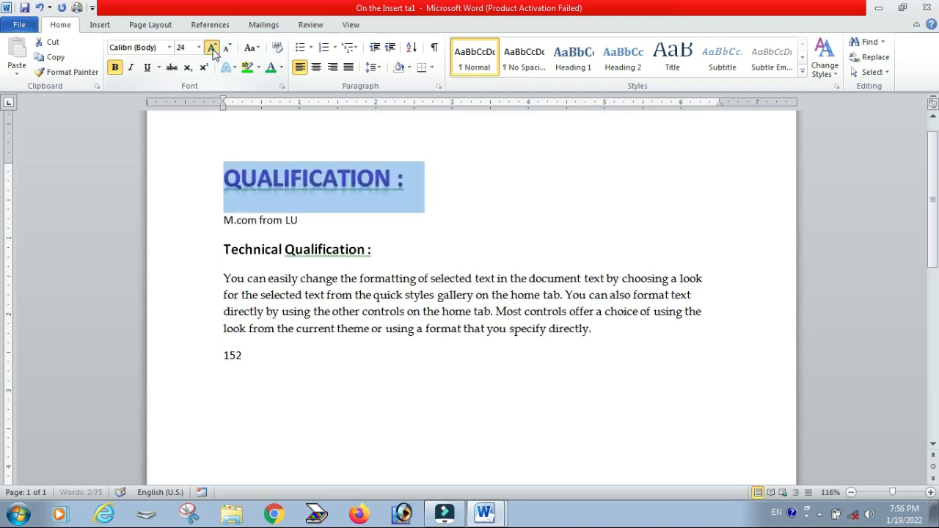
pyautogui.click(211, 48)
pyautogui.click(212, 47)
pyautogui.click(212, 48)
pyautogui.click(212, 47)
pyautogui.click(212, 47)
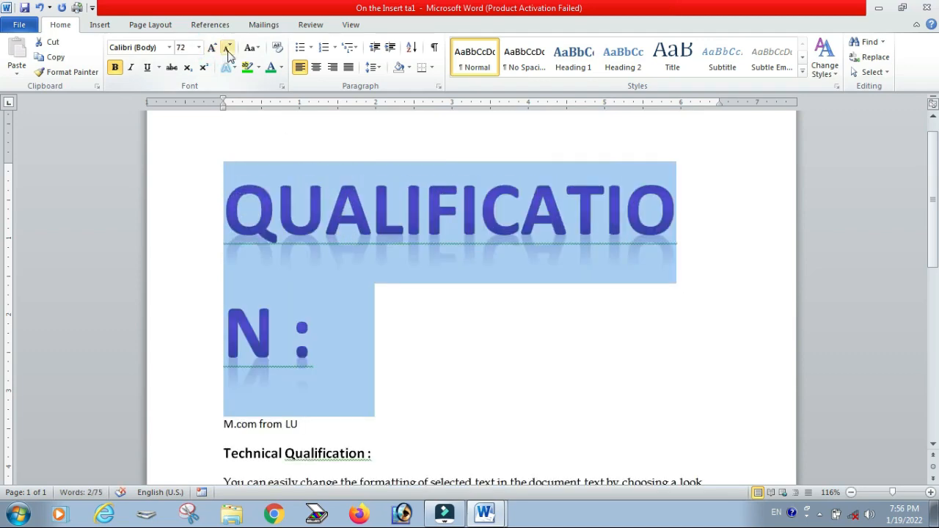
pyautogui.click(228, 49)
pyautogui.click(496, 258)
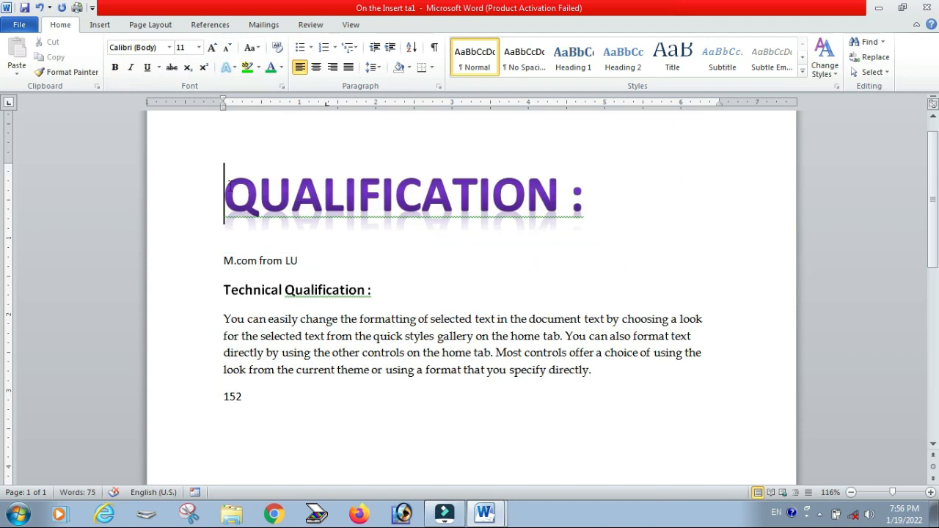
# Step: Set the heading's text outline colour to red
pyautogui.moveTo(229, 187); pyautogui.dragTo(604, 189)
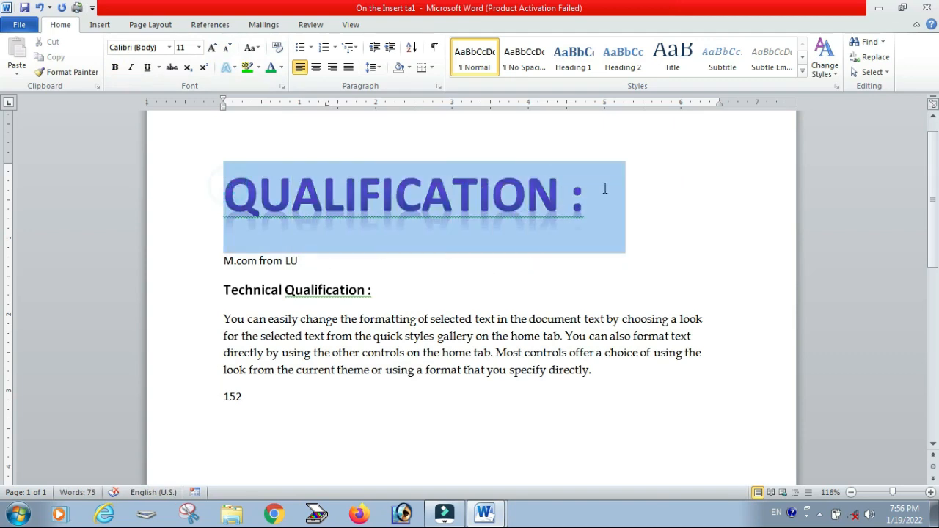
pyautogui.click(234, 68)
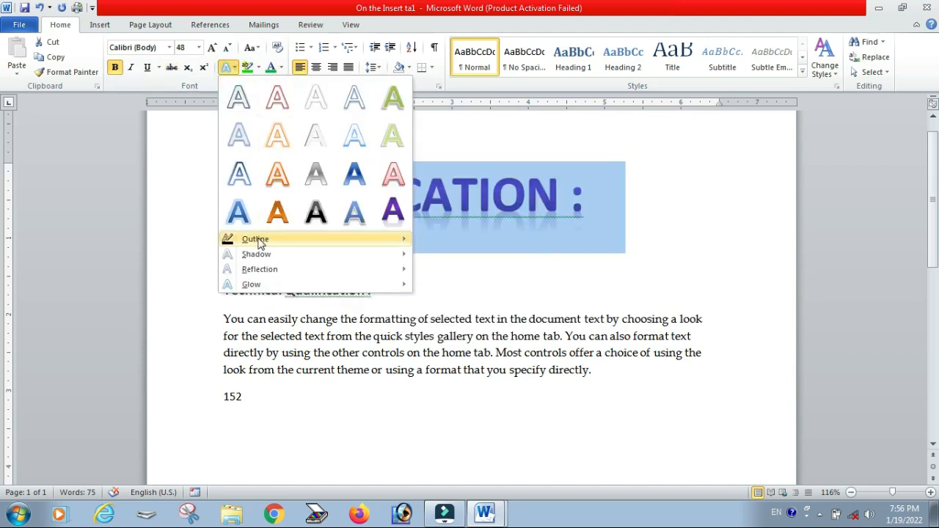
pyautogui.moveTo(258, 243)
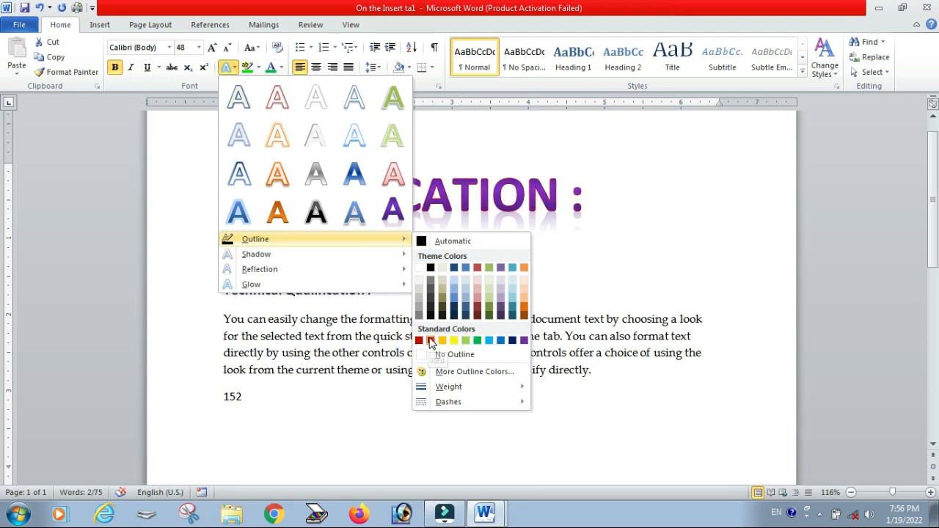
pyautogui.click(430, 341)
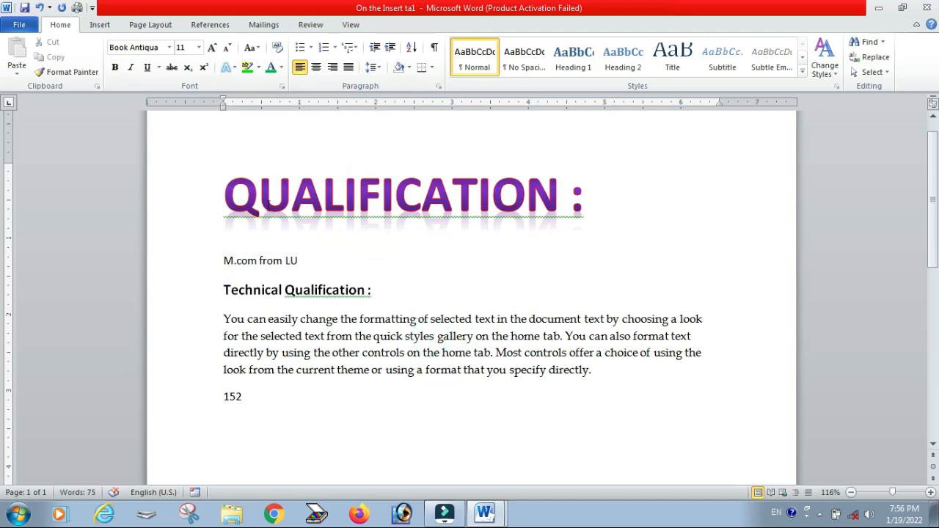
pyautogui.doubleClick(239, 193)
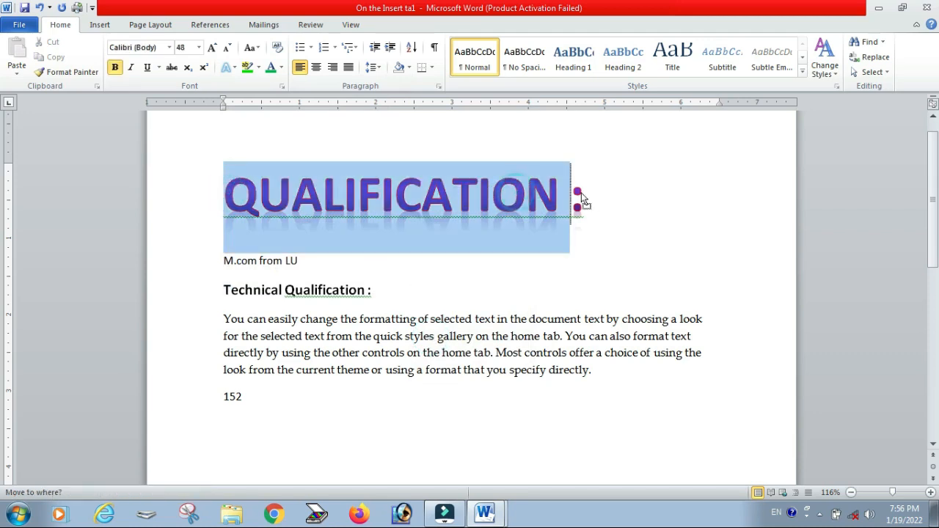
pyautogui.moveTo(592, 204); pyautogui.dragTo(591, 204)
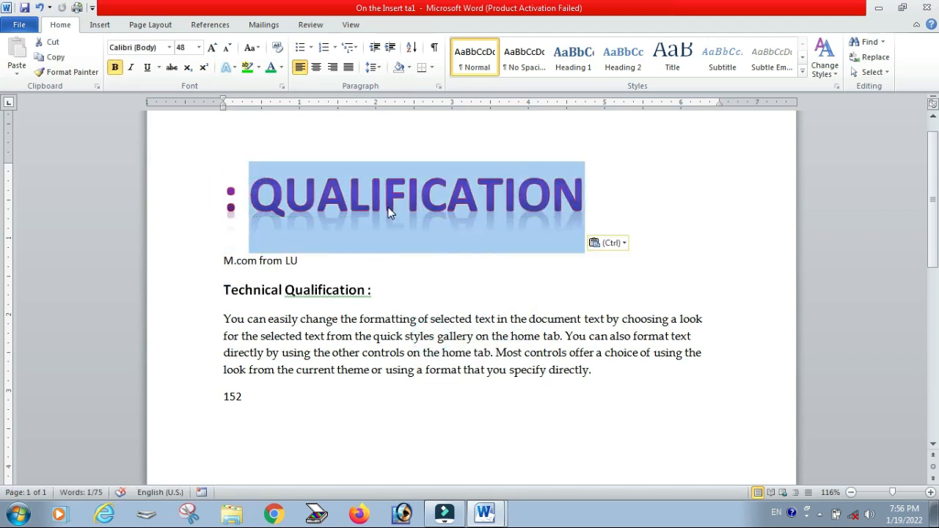
pyautogui.hotkey('ctrl', 'z')
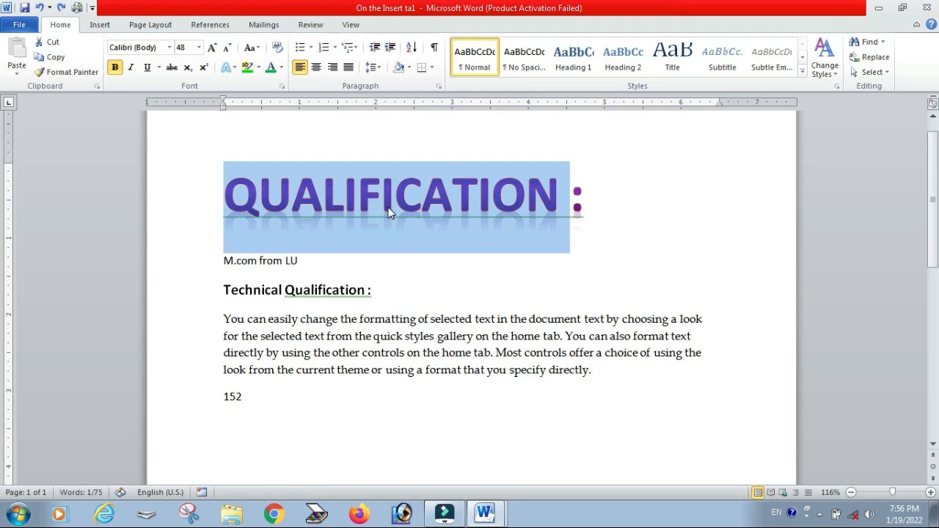
# Step: Set the heading's text outline weight to 6 pt
pyautogui.click(608, 195)
pyautogui.tripleClick(609, 195)
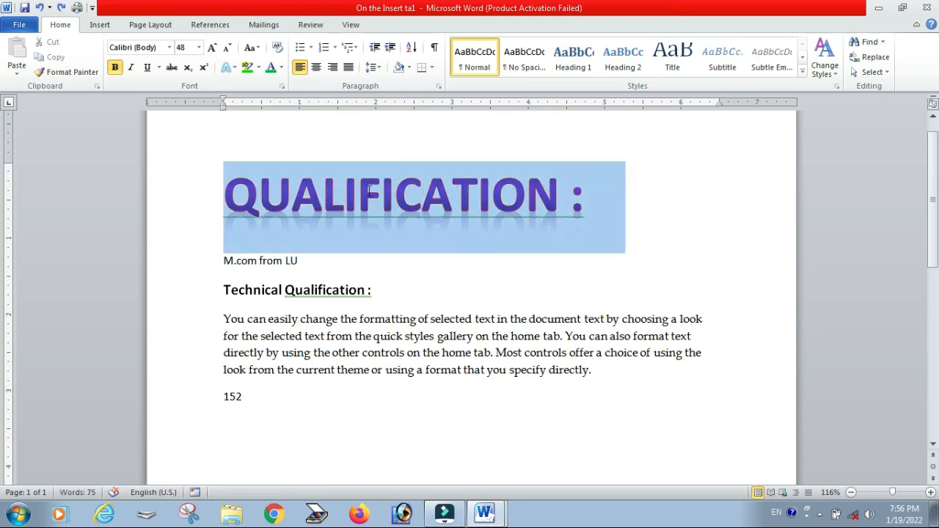
pyautogui.click(233, 68)
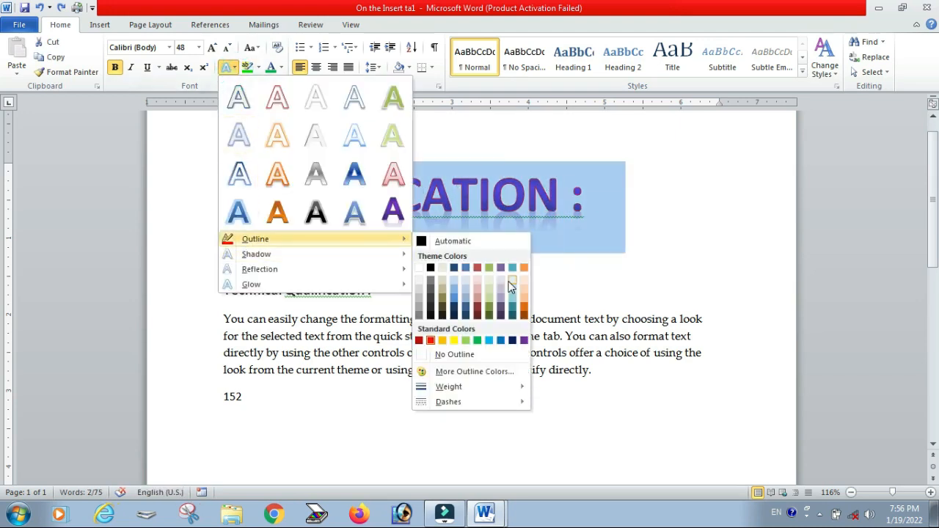
pyautogui.moveTo(457, 387)
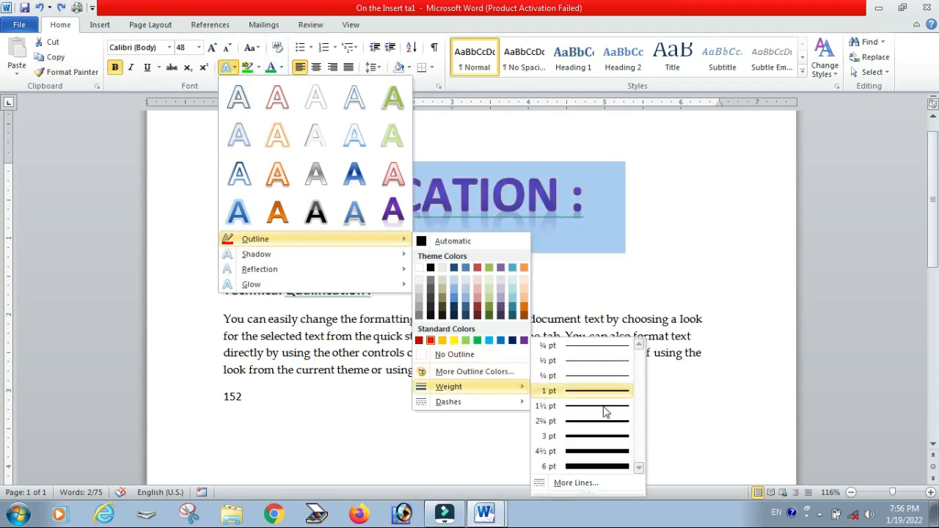
pyautogui.click(622, 466)
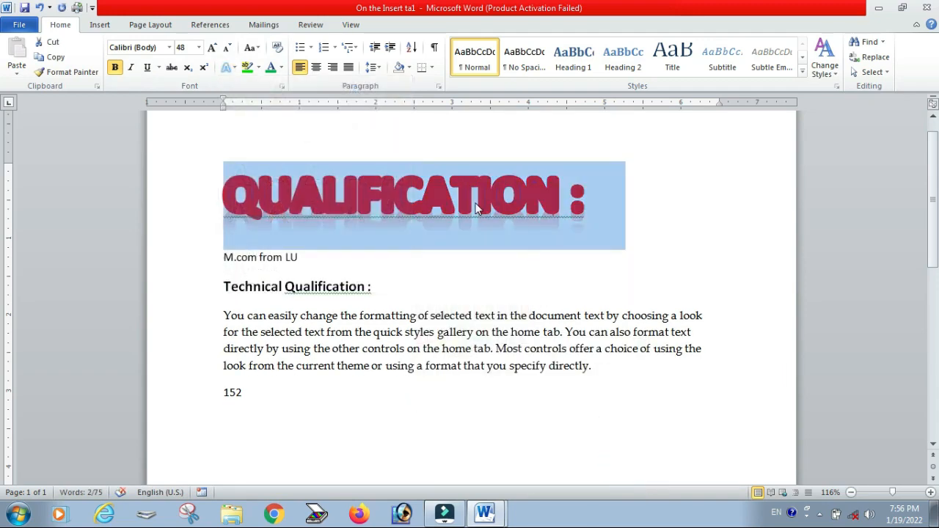
# Step: Change the heading's text outline weight to 1 pt
pyautogui.click(234, 68)
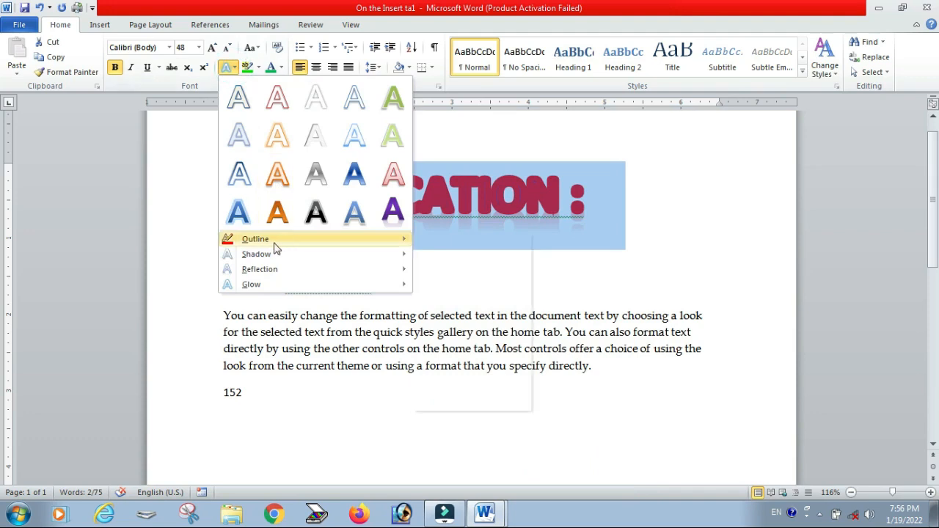
pyautogui.moveTo(272, 241)
pyautogui.moveTo(457, 389)
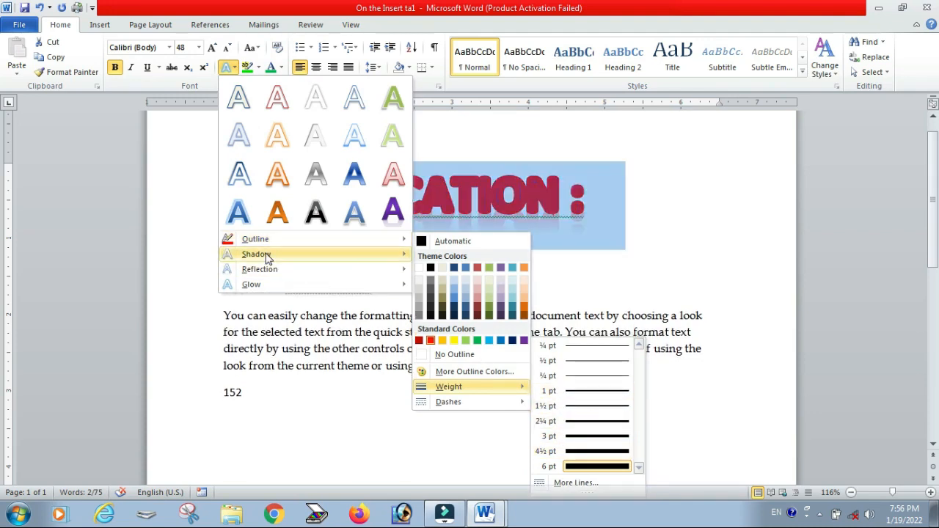
pyautogui.moveTo(400, 242)
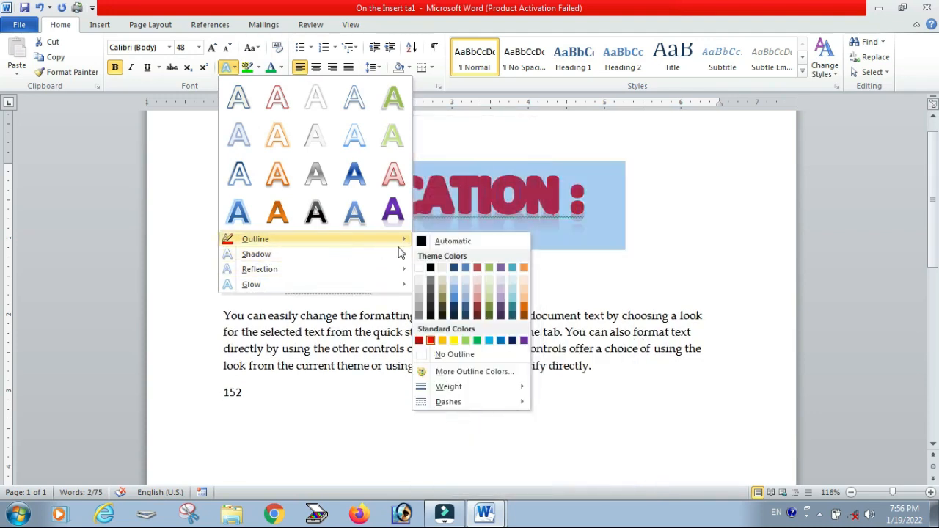
pyautogui.moveTo(505, 391)
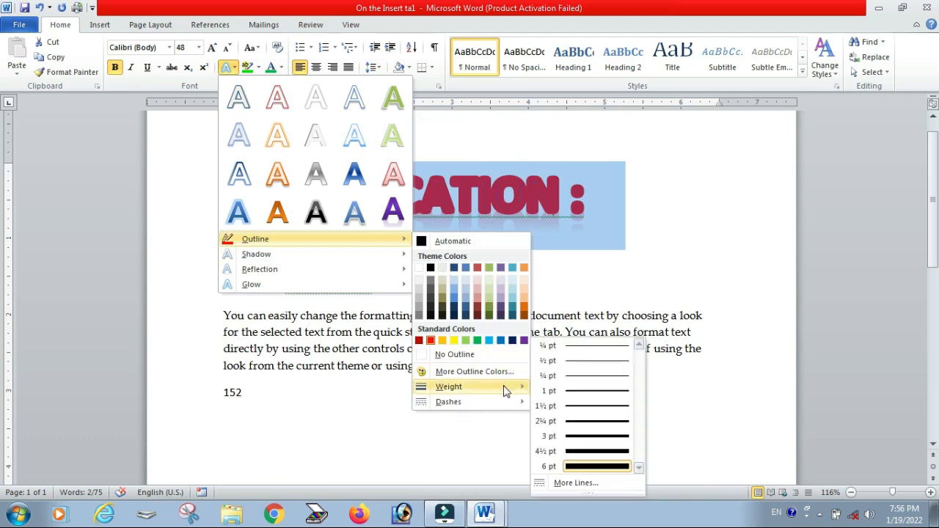
pyautogui.click(593, 390)
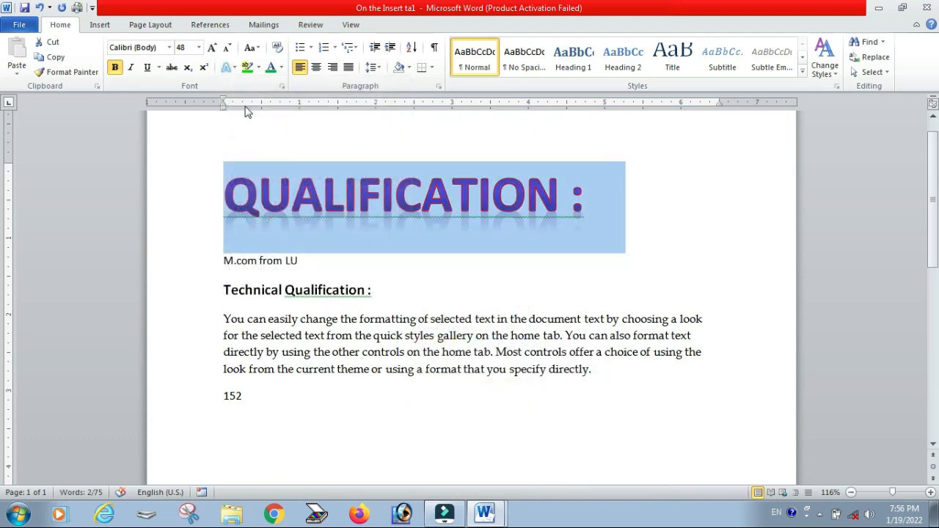
# Step: Apply an outer shadow text effect to the heading
pyautogui.click(233, 67)
pyautogui.moveTo(311, 257)
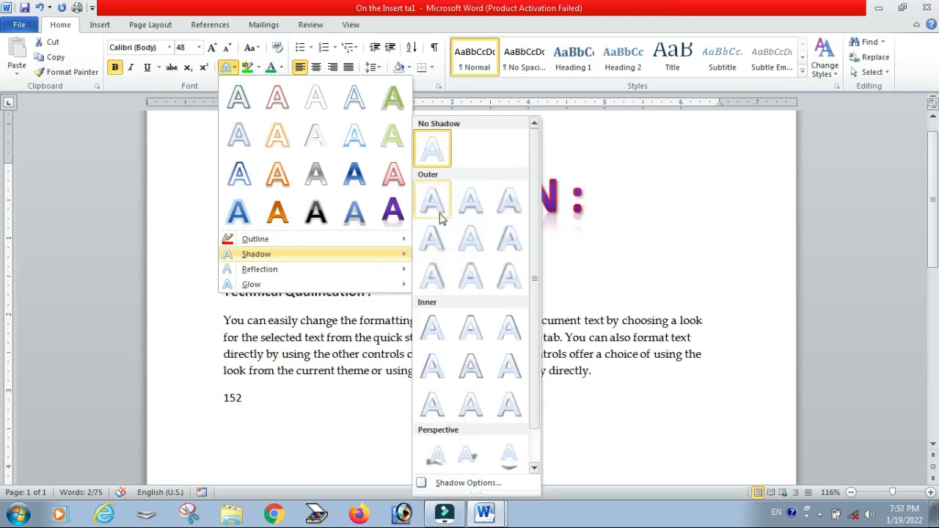
pyautogui.click(510, 277)
pyautogui.click(624, 229)
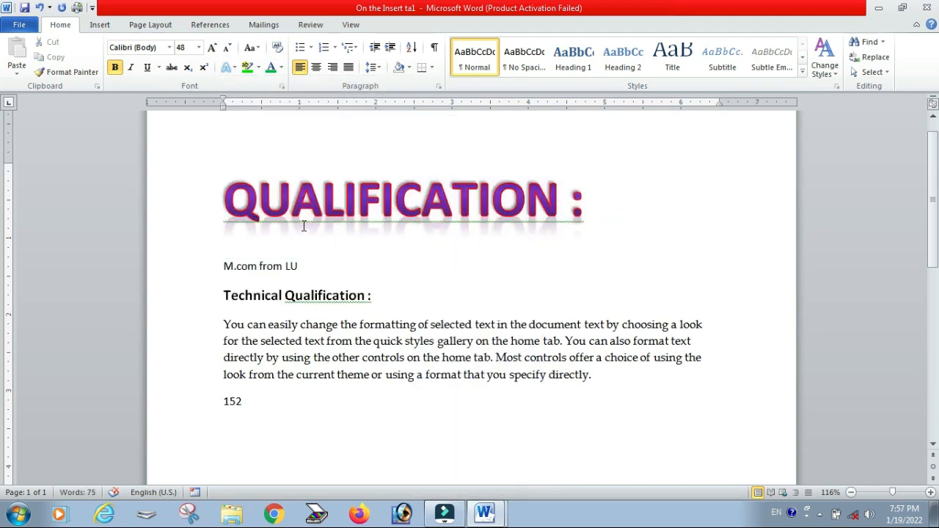
# Step: Browse the reflection and glow text effect options for the selected heading
pyautogui.moveTo(224, 188); pyautogui.dragTo(614, 213)
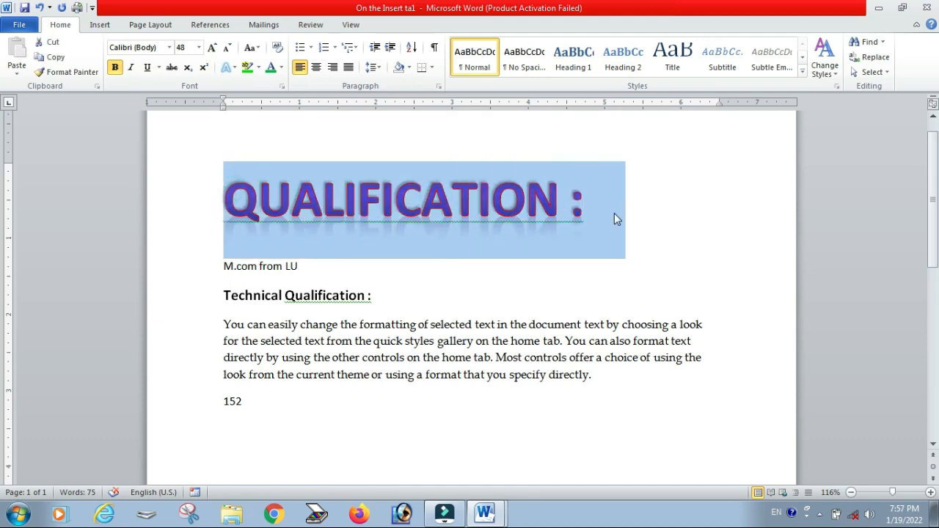
pyautogui.click(233, 68)
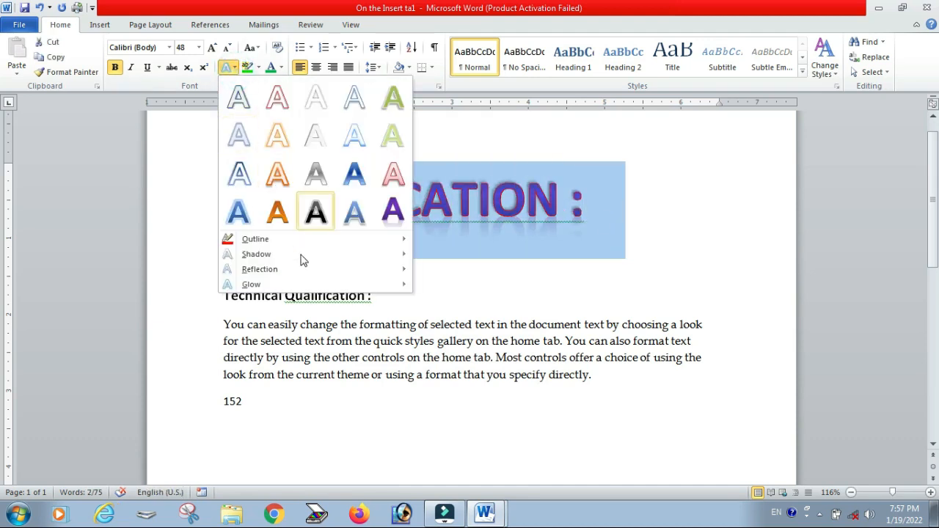
pyautogui.moveTo(308, 271)
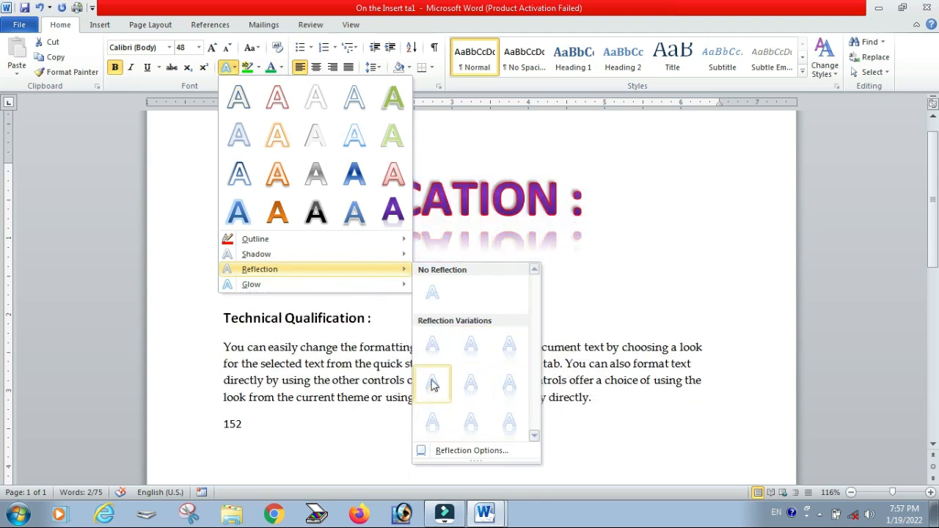
pyautogui.moveTo(283, 286)
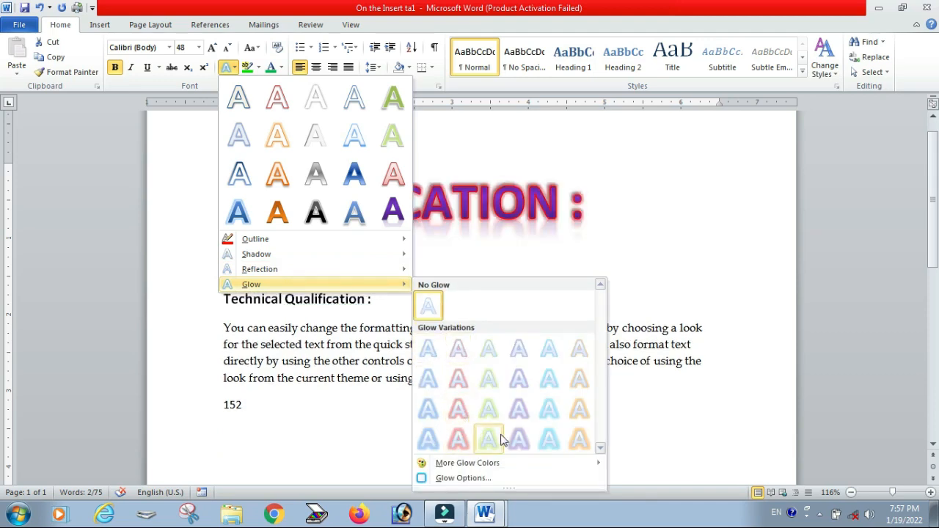
pyautogui.click(665, 207)
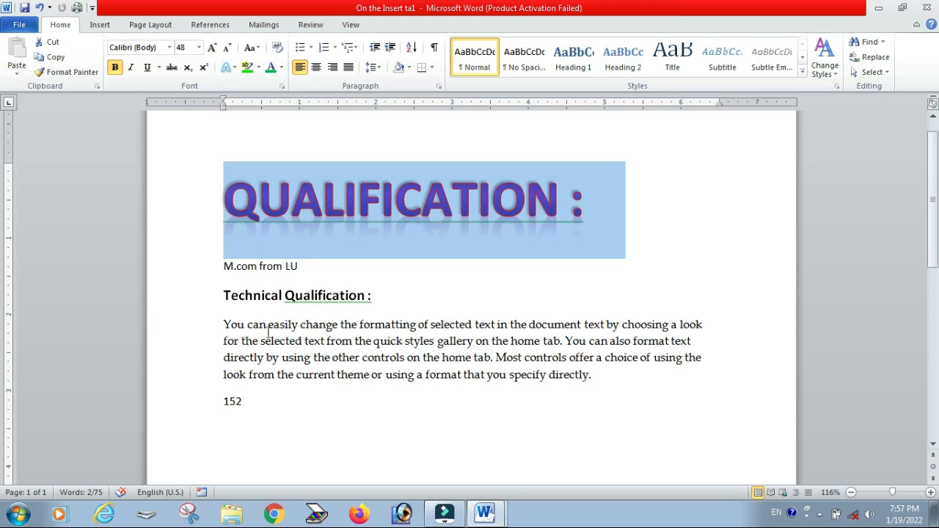
# Step: Highlight "You can easily change the" at the start of the paragraph in Bright Green
pyautogui.moveTo(223, 325); pyautogui.dragTo(358, 325)
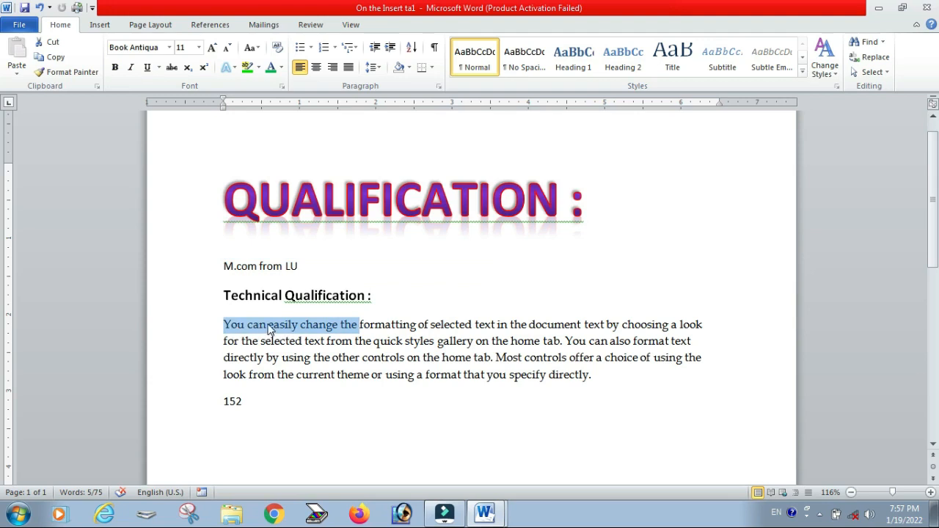
pyautogui.click(259, 67)
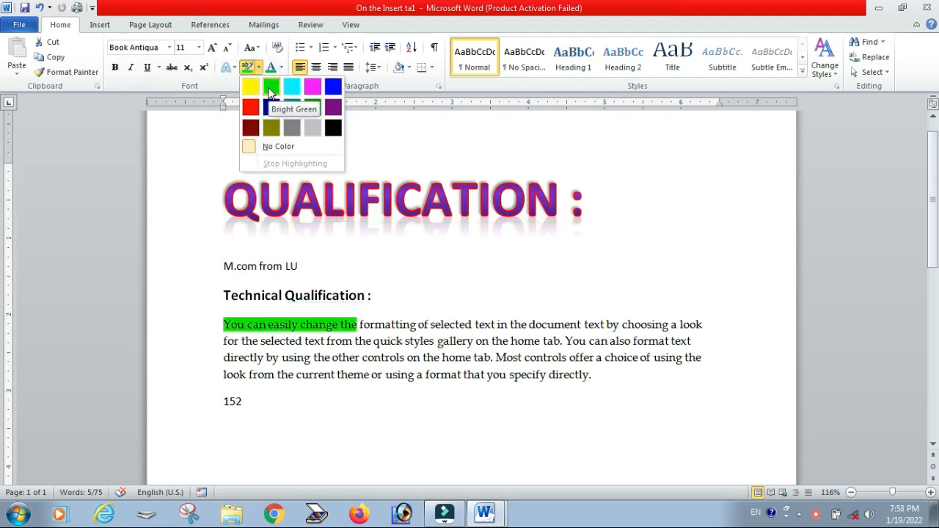
pyautogui.click(268, 87)
pyautogui.click(412, 348)
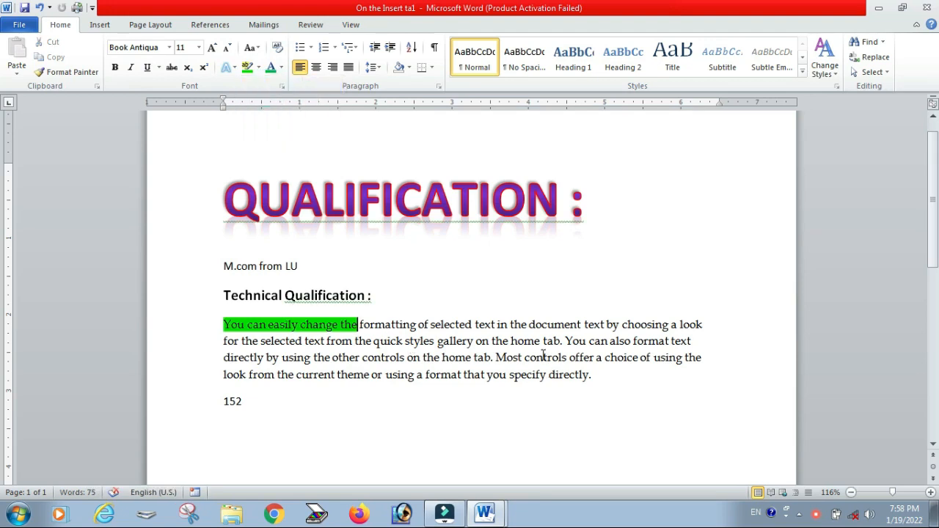
# Step: Highlight the words "controls offer a" in the paragraph in yellow
pyautogui.moveTo(543, 358); pyautogui.dragTo(603, 358)
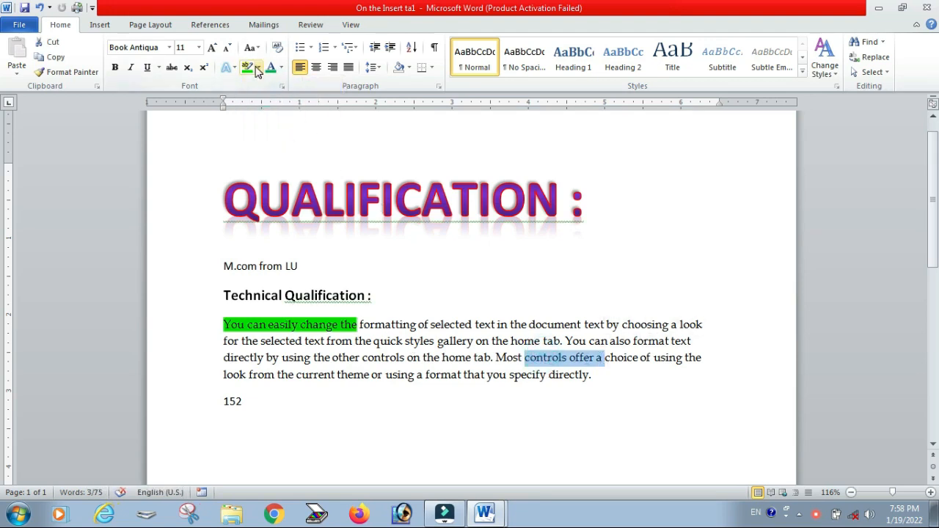
pyautogui.click(259, 67)
pyautogui.click(259, 68)
pyautogui.click(250, 88)
pyautogui.click(250, 88)
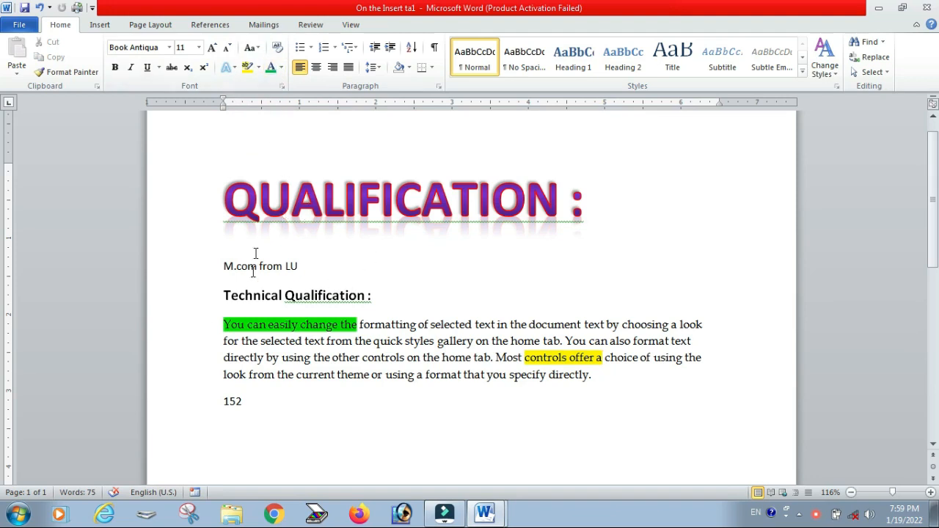
# Step: Set the font color of the "M.com from LU" line to Purple
pyautogui.moveTo(224, 269); pyautogui.dragTo(315, 269)
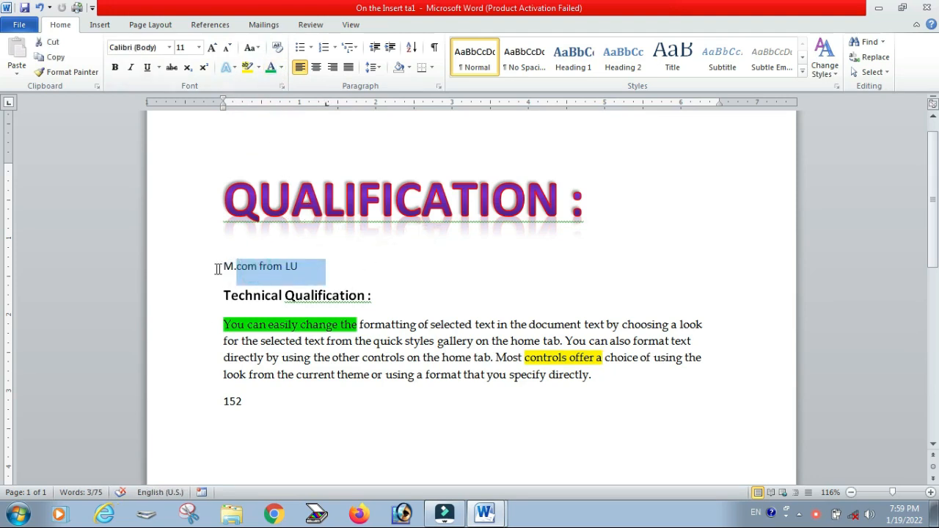
pyautogui.click(220, 270)
pyautogui.click(281, 68)
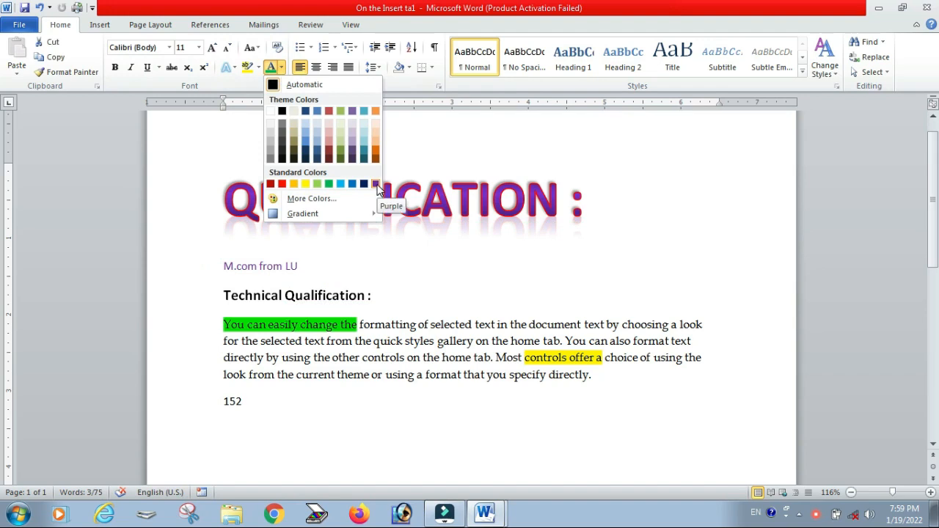
pyautogui.click(281, 185)
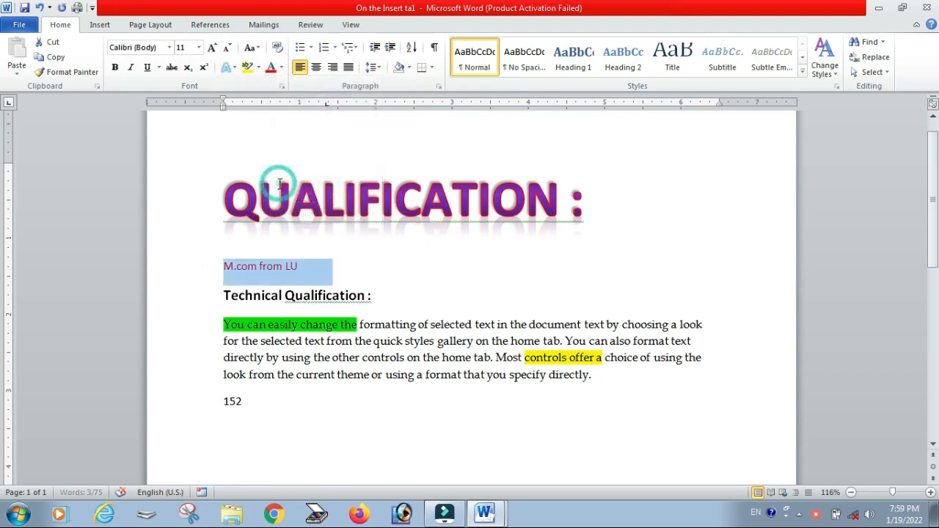
# Step: Grow the "M.com from LU" line to 16 pt and give its font color a light gradient variation
pyautogui.click(210, 47)
pyautogui.click(211, 47)
pyautogui.click(211, 47)
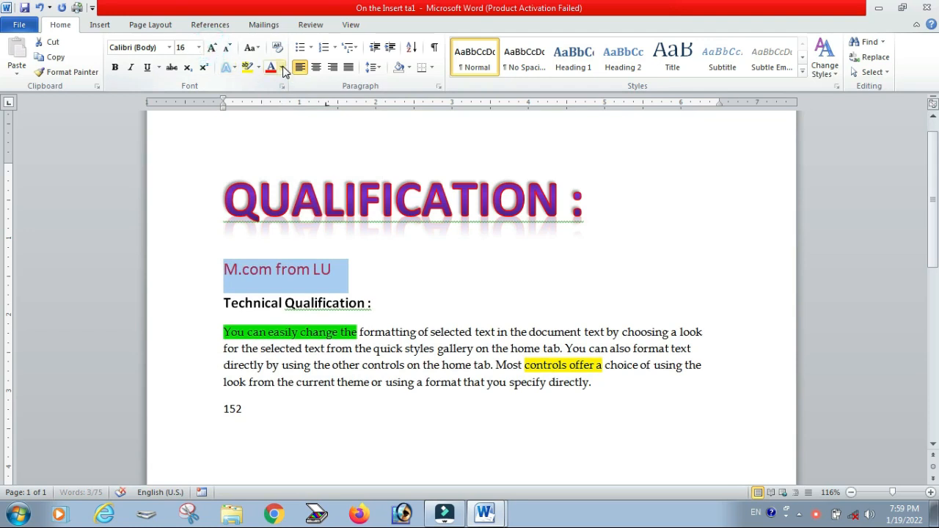
pyautogui.click(281, 67)
pyautogui.moveTo(308, 214)
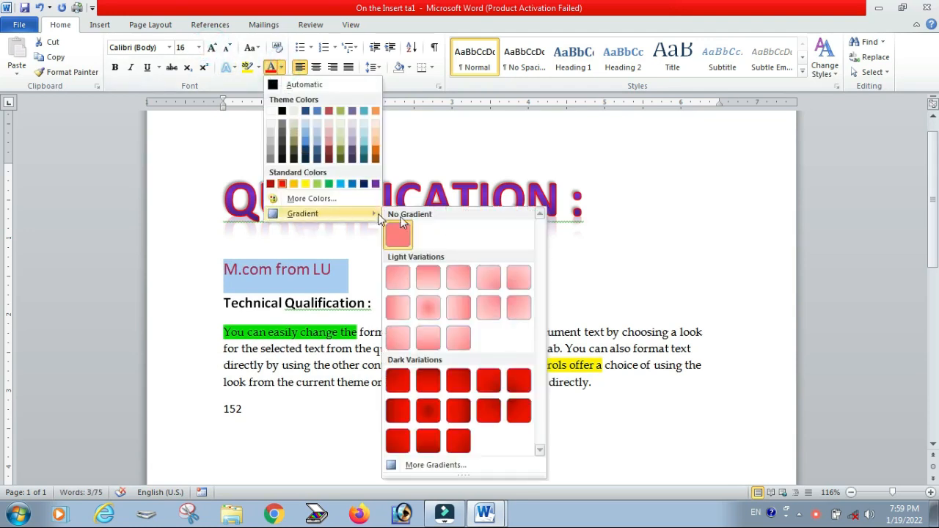
pyautogui.click(431, 338)
# Step: Apply the From Center gradient variation to the QUALIFICATION heading's font color
pyautogui.moveTo(615, 211); pyautogui.dragTo(213, 203)
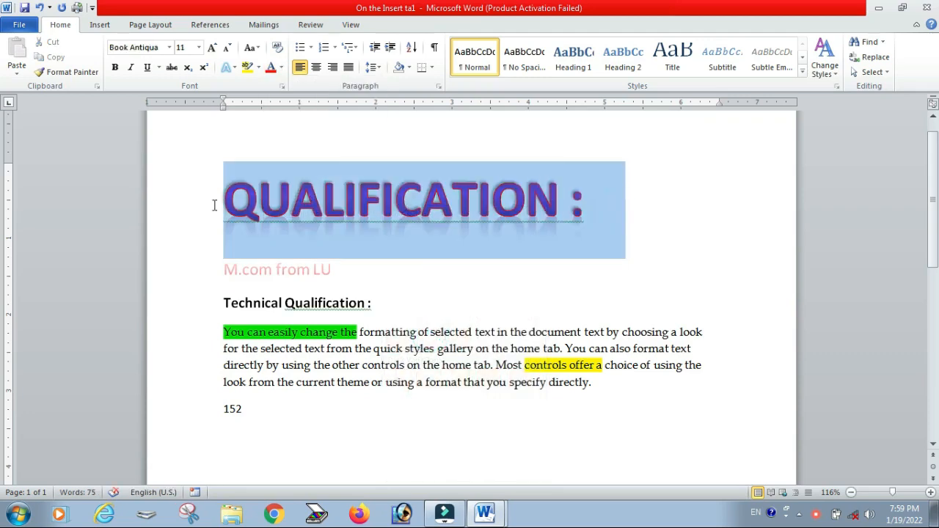
pyautogui.click(281, 67)
pyautogui.moveTo(325, 215)
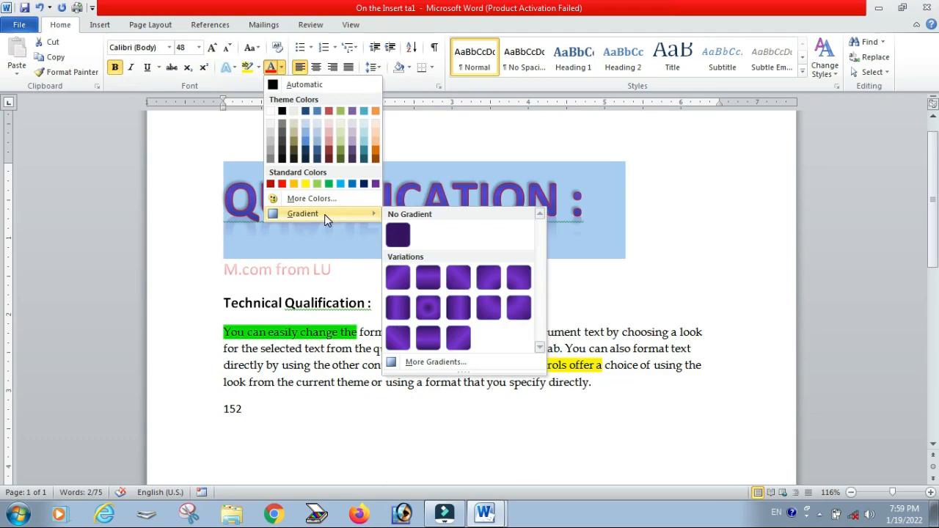
pyautogui.click(429, 306)
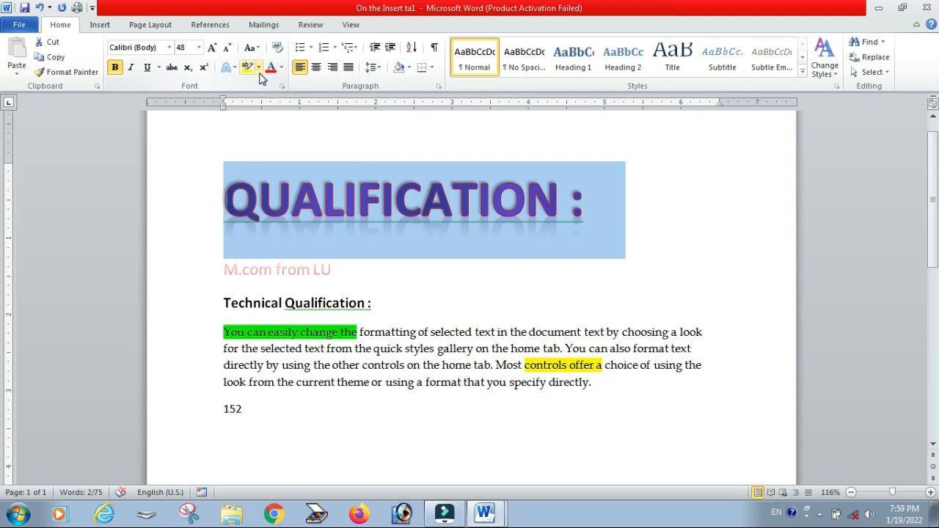
# Step: Remove the text outline from the QUALIFICATION heading
pyautogui.click(284, 67)
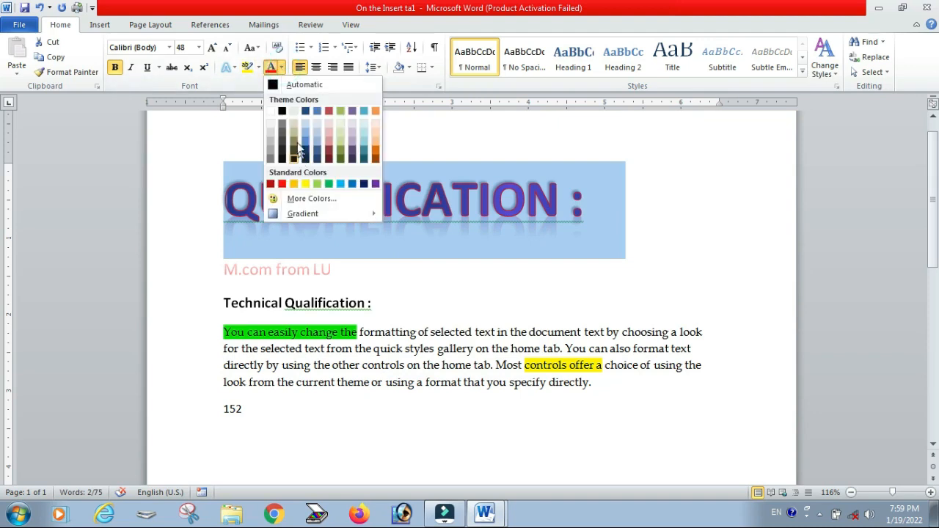
pyautogui.click(233, 67)
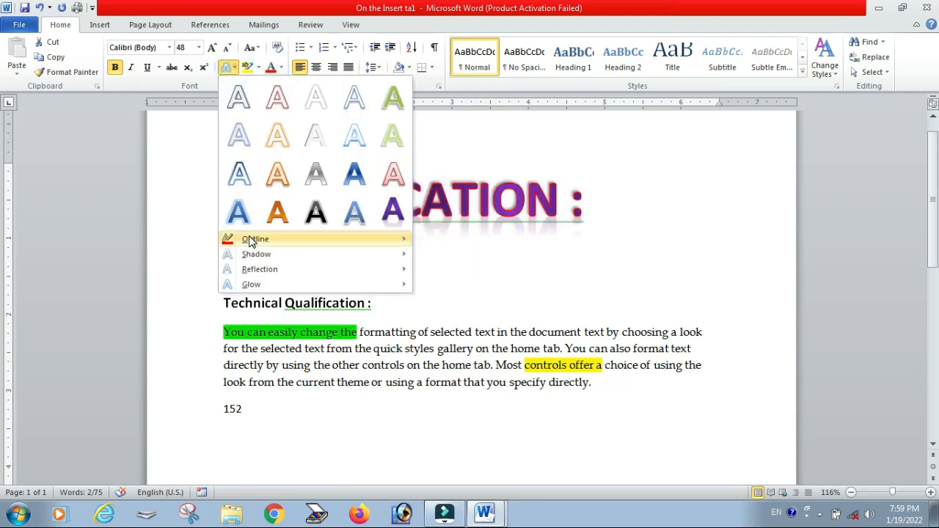
pyautogui.moveTo(251, 240)
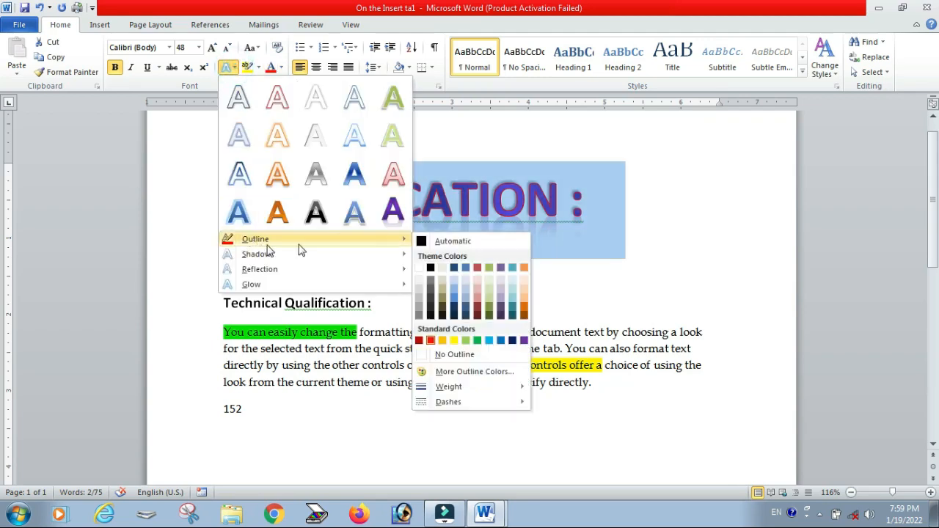
pyautogui.click(455, 354)
pyautogui.click(435, 349)
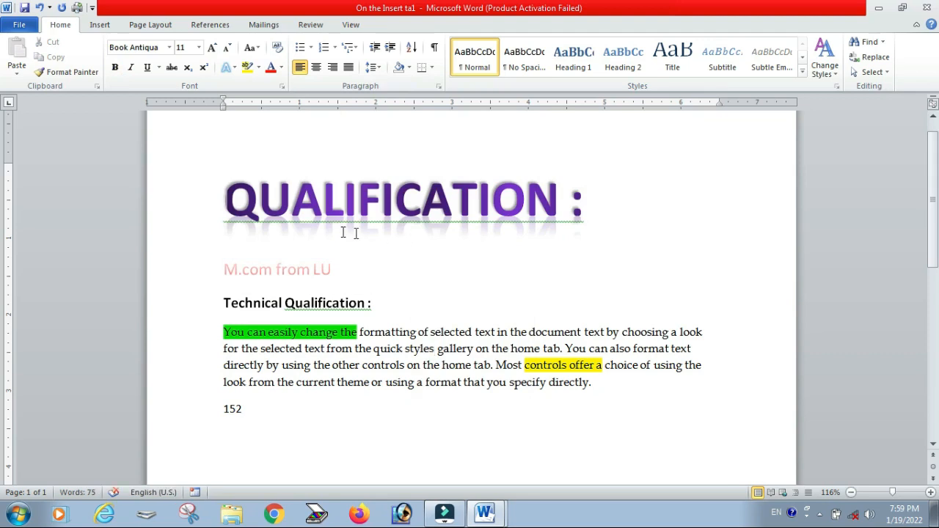
# Step: Reset the heading's font color to Automatic and set its highlight to No Color
pyautogui.click(260, 71)
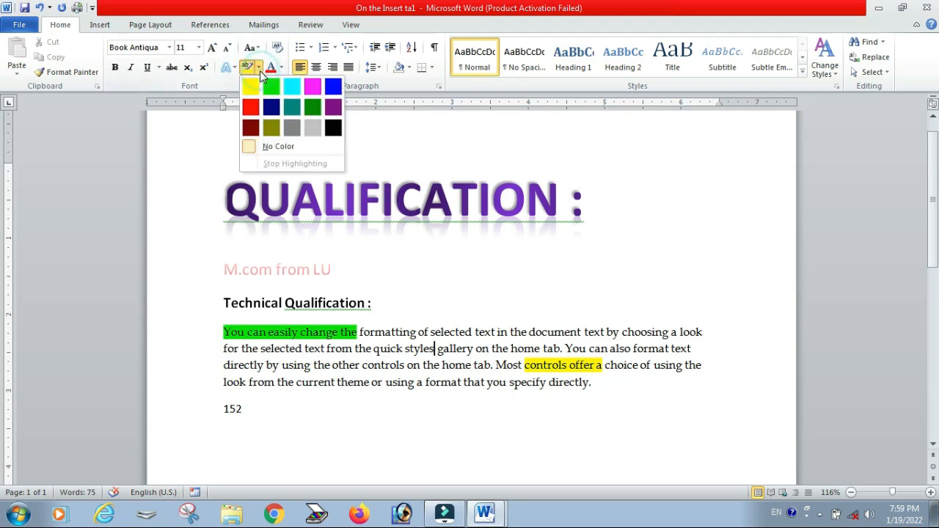
pyautogui.click(546, 220)
pyautogui.moveTo(585, 212); pyautogui.dragTo(184, 190)
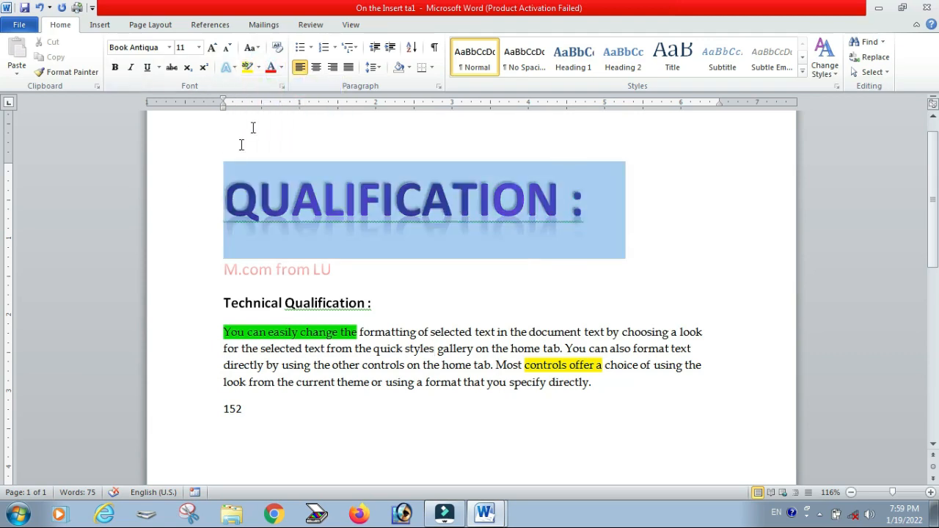
pyautogui.click(281, 66)
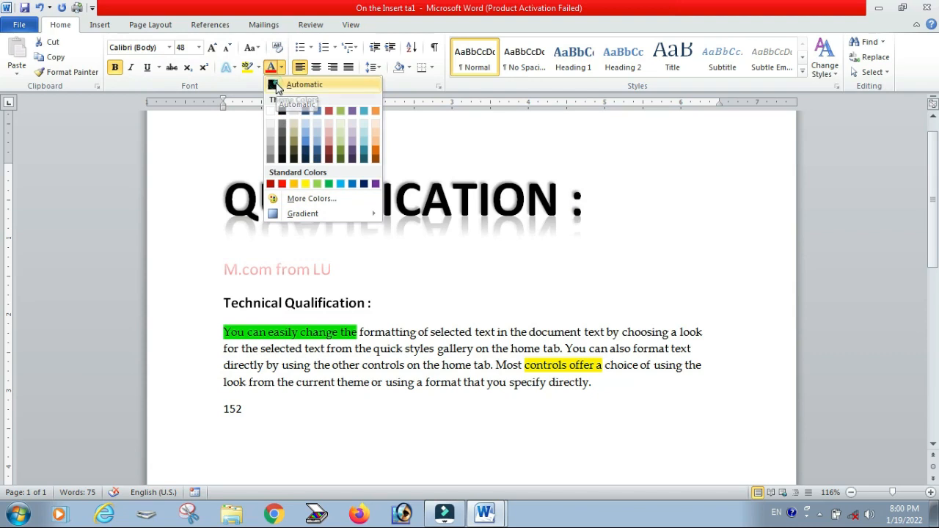
pyautogui.click(276, 86)
pyautogui.click(260, 68)
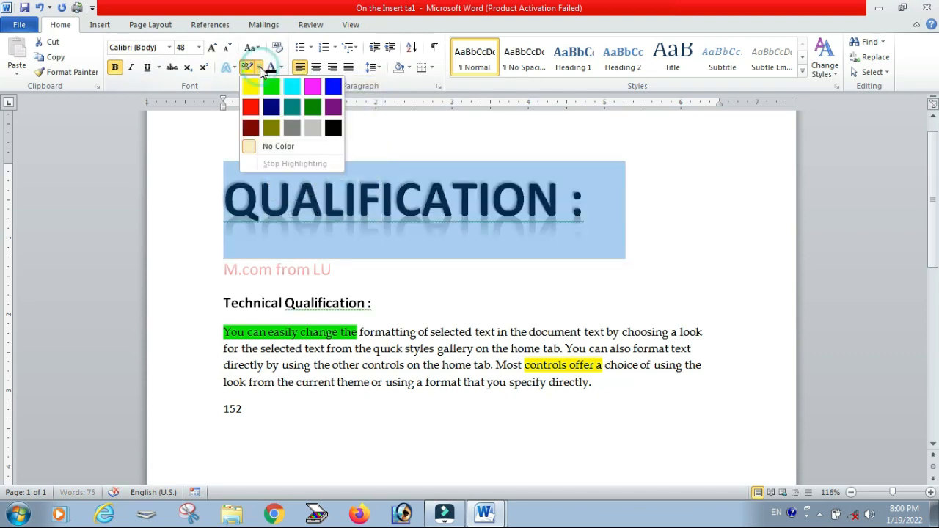
pyautogui.click(269, 146)
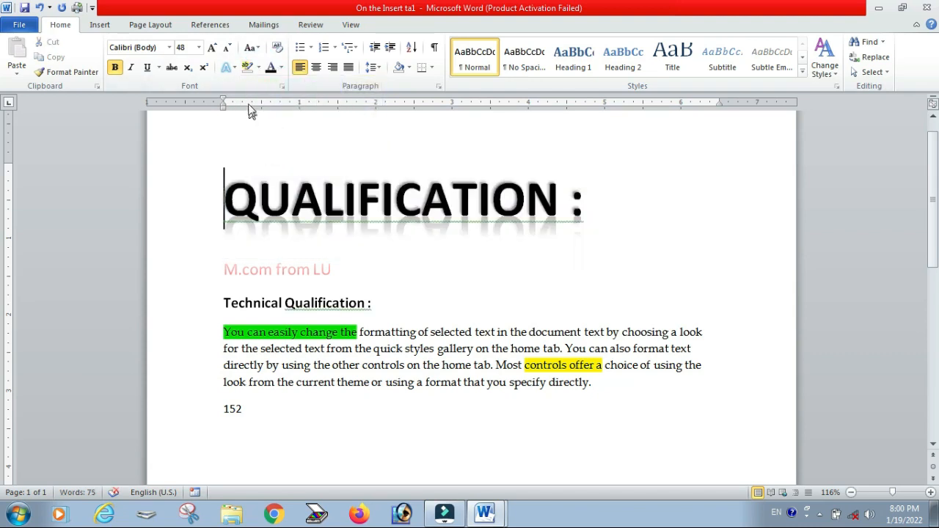
# Step: Select and delete all content in the document
pyautogui.moveTo(593, 205); pyautogui.dragTo(211, 201)
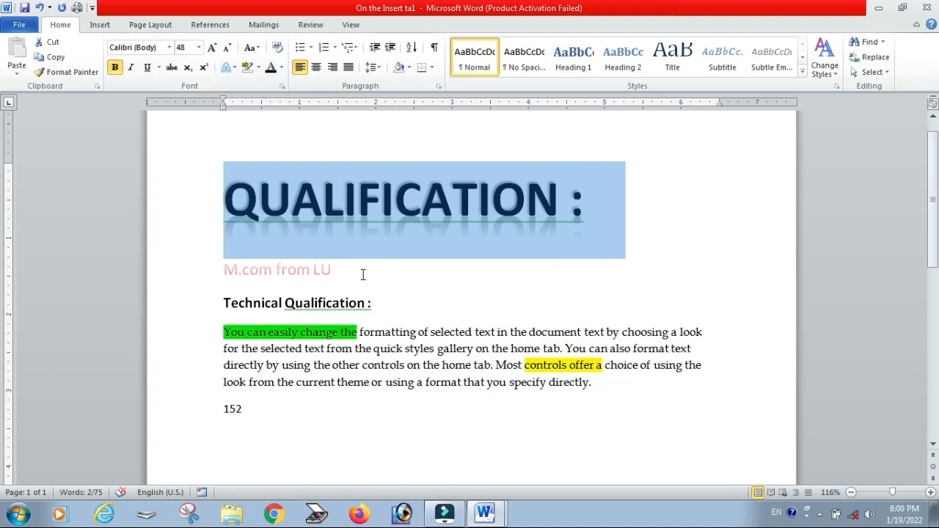
pyautogui.hotkey('ctrl', 'a')
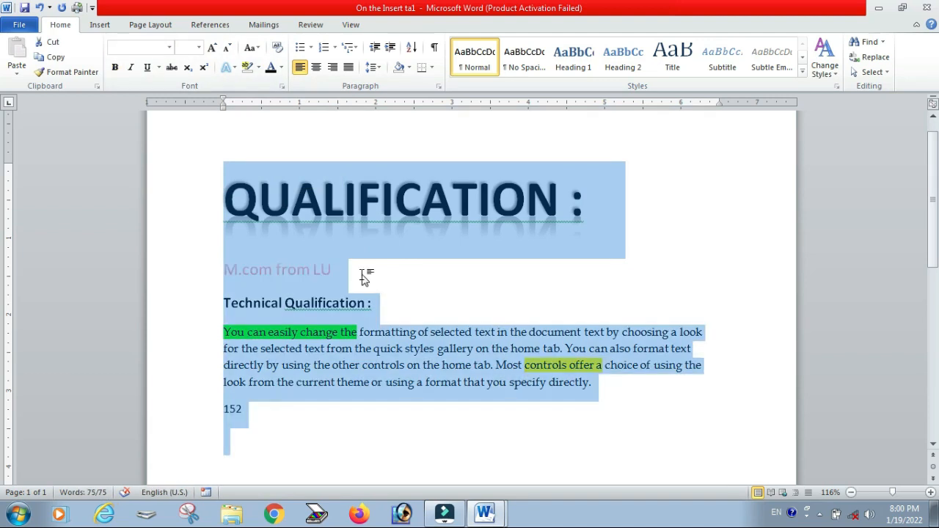
pyautogui.press('Delete')
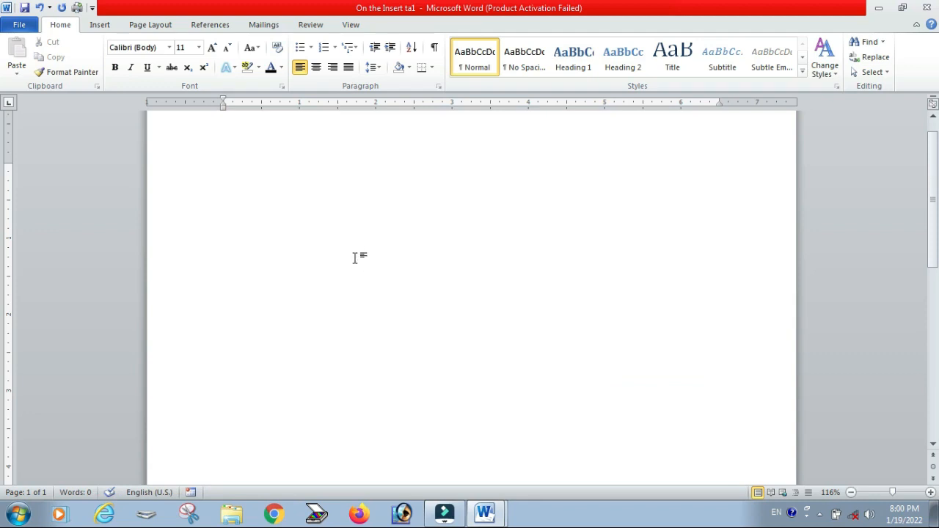
# Step: Generate sample paragraphs by entering the =rand() formula
pyautogui.write('=rand()')
pyautogui.press('Return')
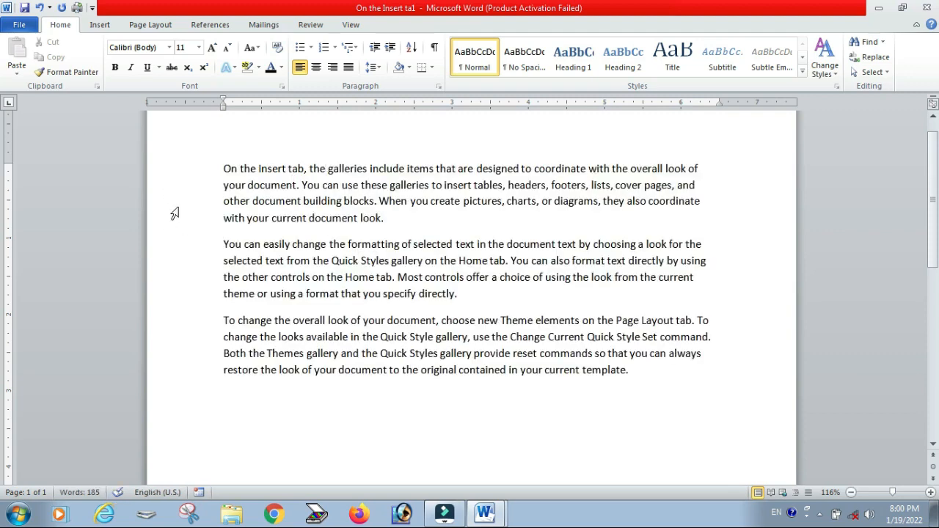
# Step: Demonstrate selecting a line, a paragraph and the whole document from the left margin
pyautogui.scroll(1, 173, 217)
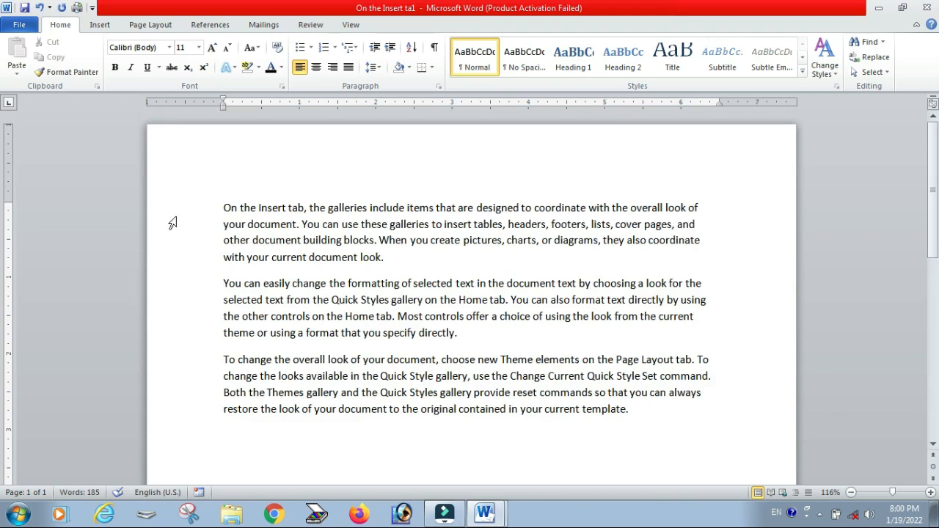
pyautogui.click(174, 213)
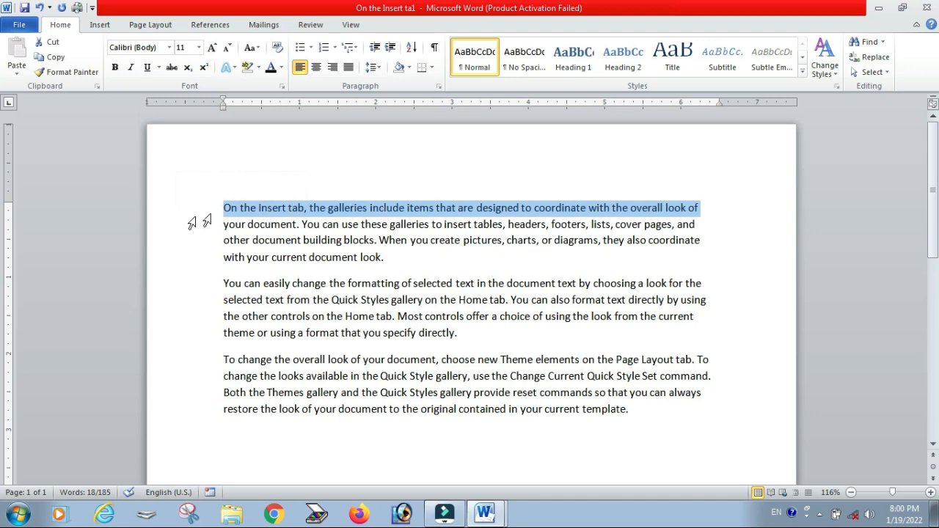
pyautogui.keyDown('shift'); pyautogui.click(174, 224); pyautogui.keyUp('shift')
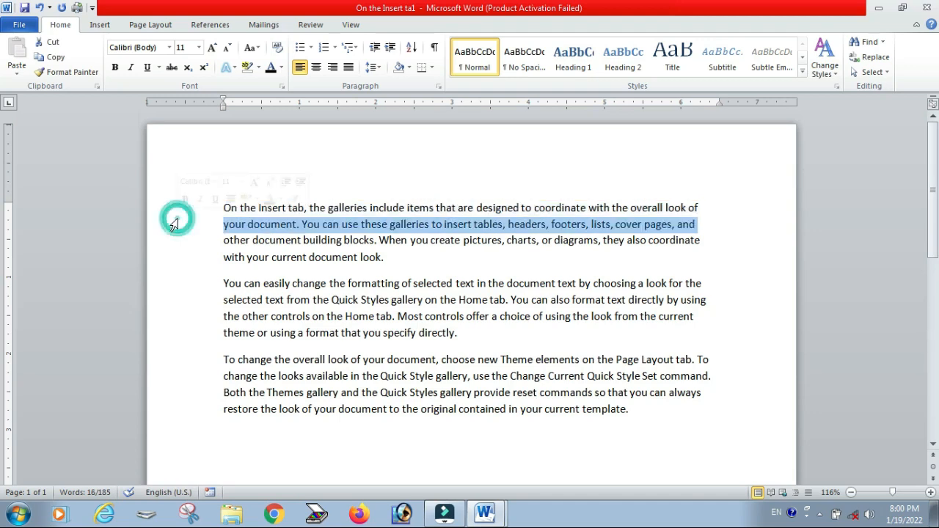
pyautogui.doubleClick(174, 224)
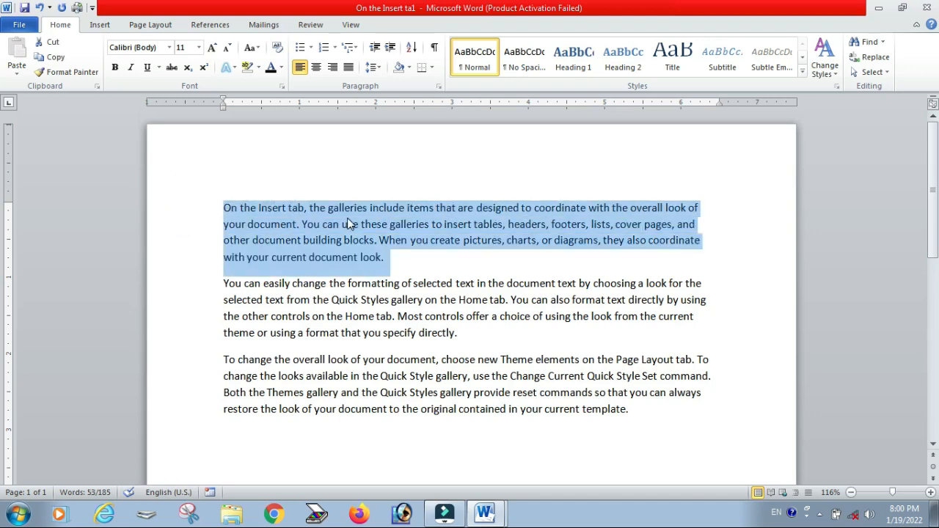
pyautogui.tripleClick(171, 237)
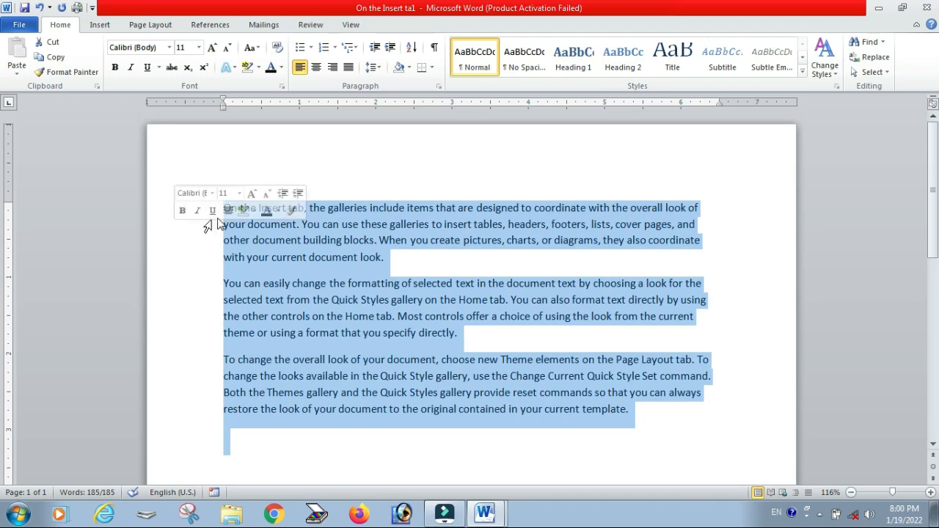
pyautogui.click(377, 149)
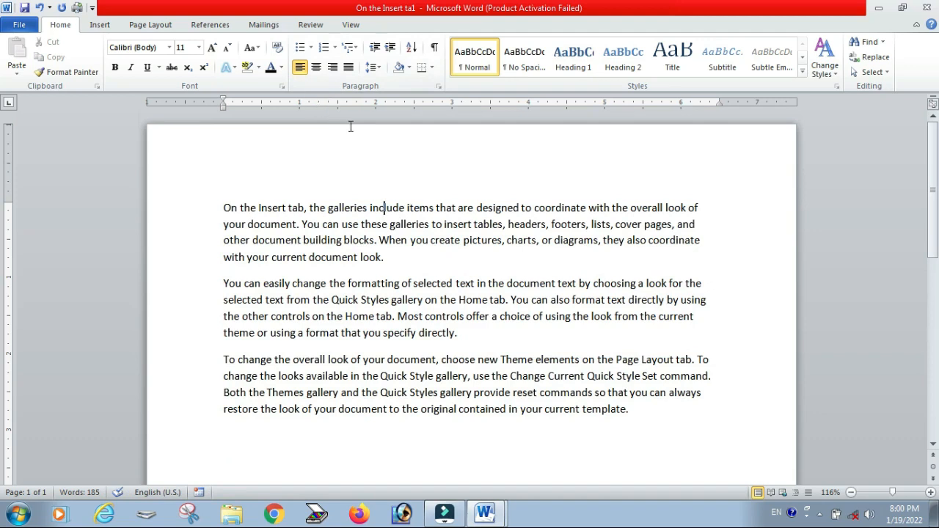
# Step: Add the word "Courses" on a new line below the last paragraph
pyautogui.click(314, 50)
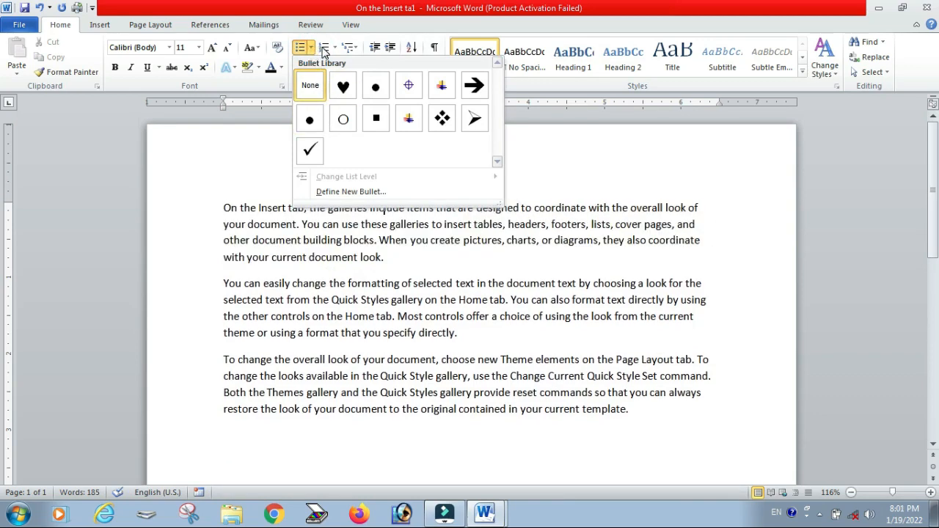
pyautogui.click(381, 394)
pyautogui.scroll(-1, 380, 394)
pyautogui.scroll(-3, 364, 383)
pyautogui.click(261, 311)
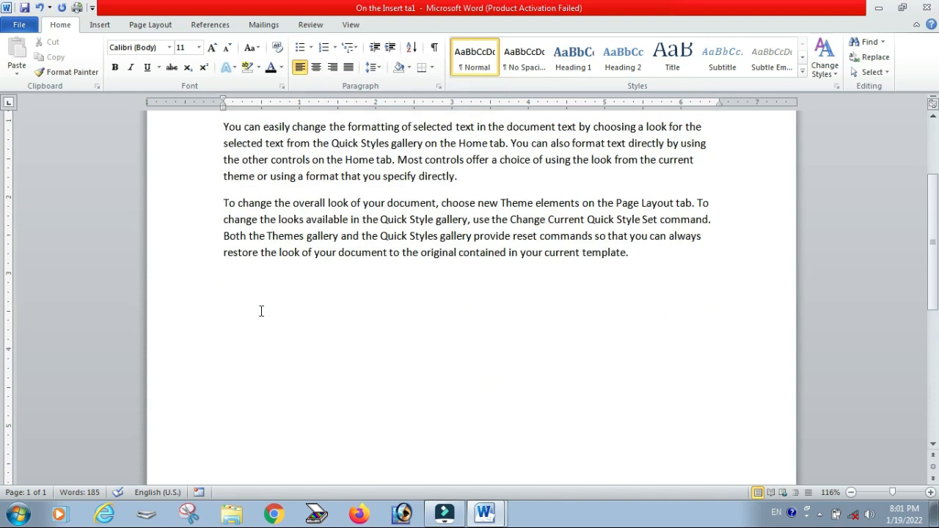
pyautogui.write('Cour')
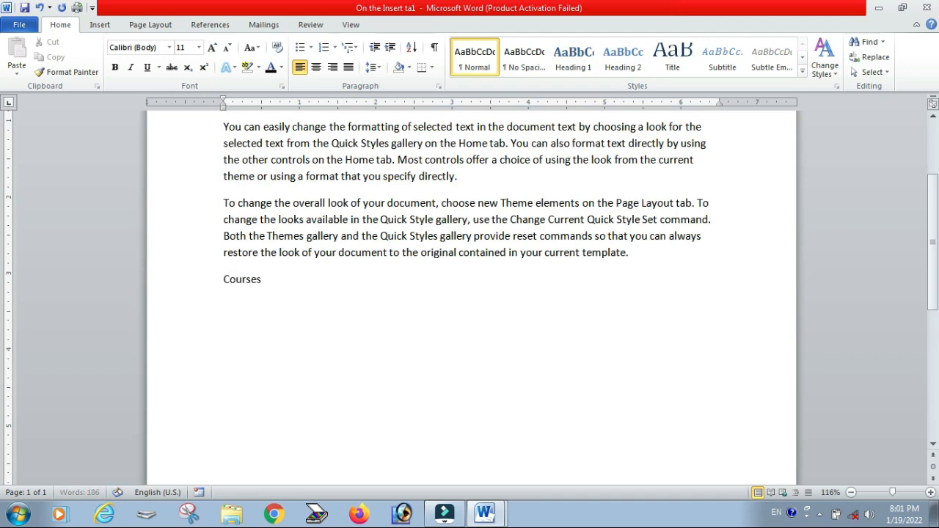
pyautogui.write('ses')
# Step: Enter the course names ADCA, DCA, CCA, CCC, COM and CFA on separate lines below Courses
pyautogui.press('Return')
pyautogui.write('ADCA')
pyautogui.press('Return')
pyautogui.write('DCA')
pyautogui.press('Return')
pyautogui.write('CCA')
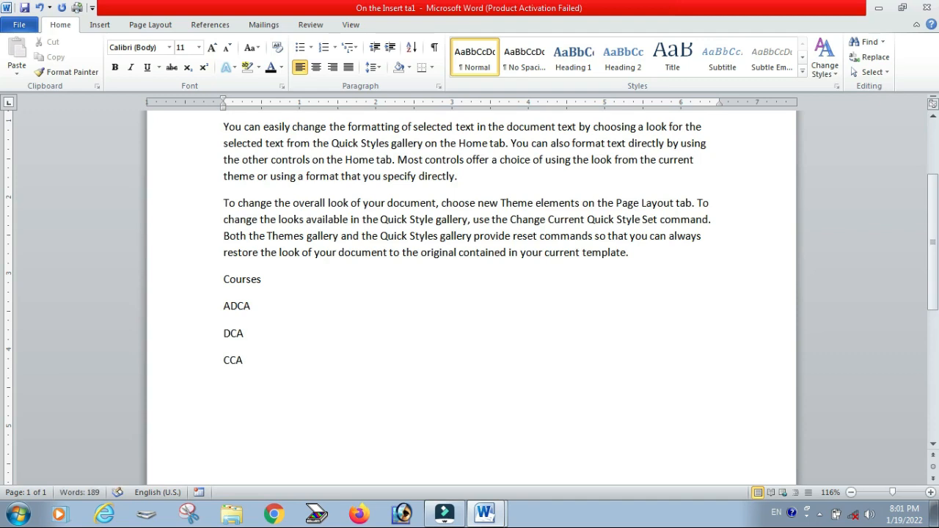
pyautogui.press('Return')
pyautogui.write('CC')
pyautogui.write('C ')
pyautogui.write('COM ')
pyautogui.write('CFA')
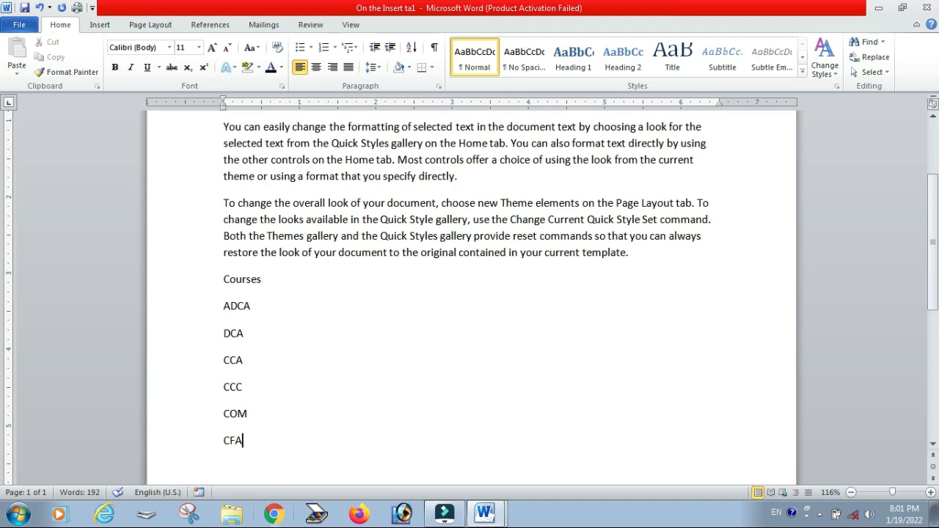
pyautogui.tripleClick(223, 308)
pyautogui.moveTo(224, 308); pyautogui.dragTo(233, 339)
pyautogui.moveTo(250, 391); pyautogui.dragTo(250, 391)
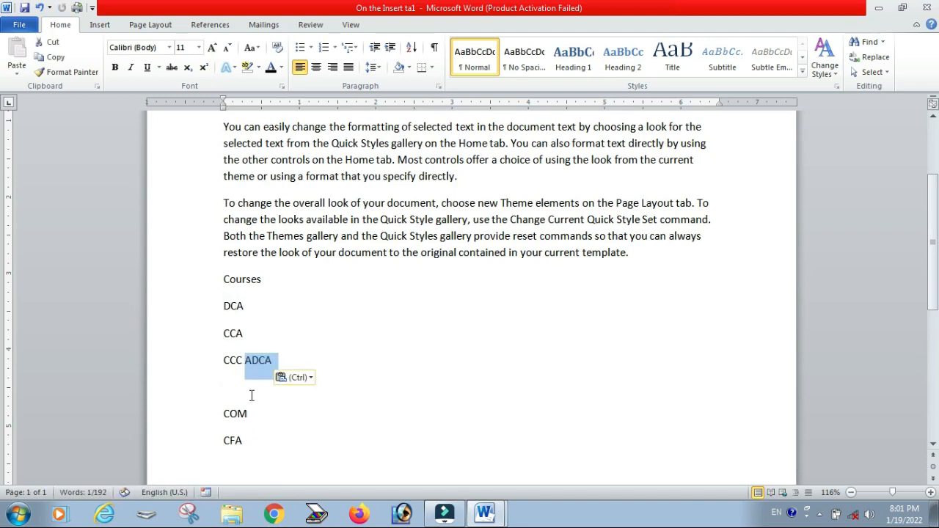
pyautogui.hotkey('ctrl', 'z')
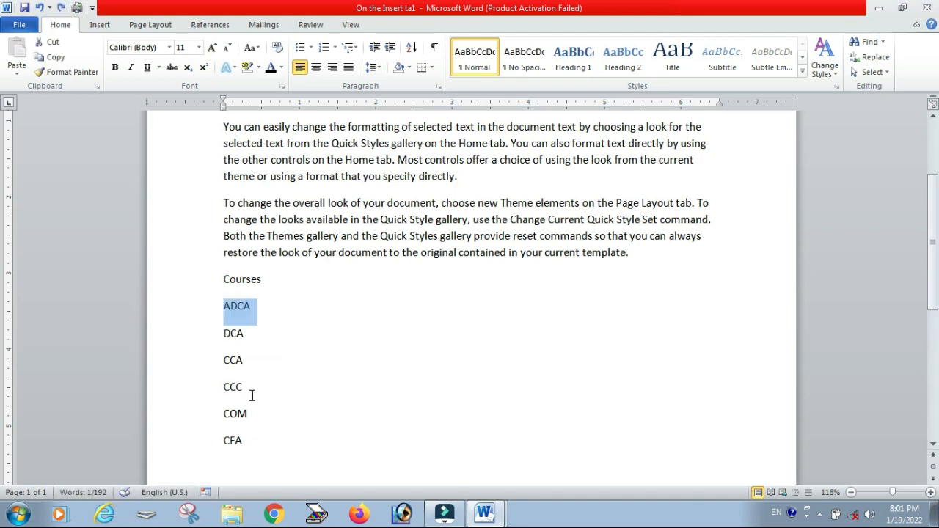
# Step: Select the six course lines and apply arrowhead bullets to them
pyautogui.moveTo(254, 443); pyautogui.dragTo(234, 317)
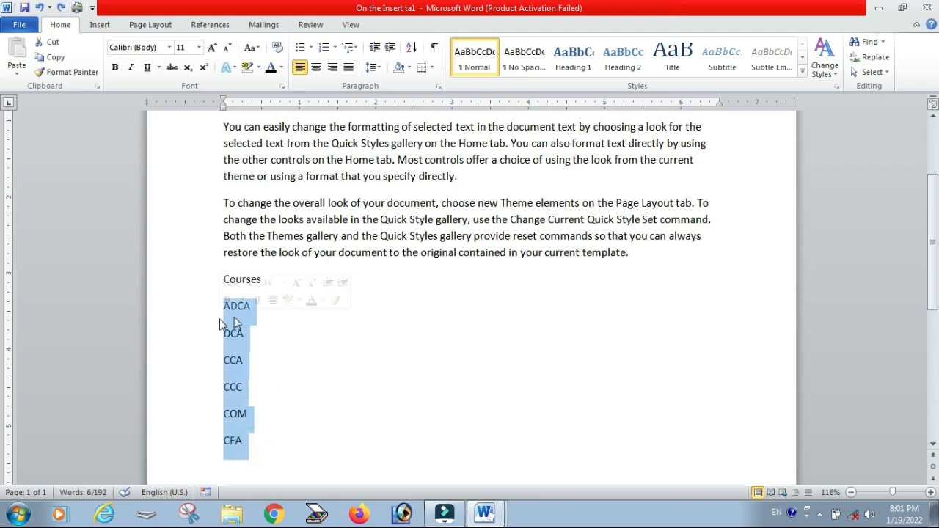
pyautogui.click(310, 49)
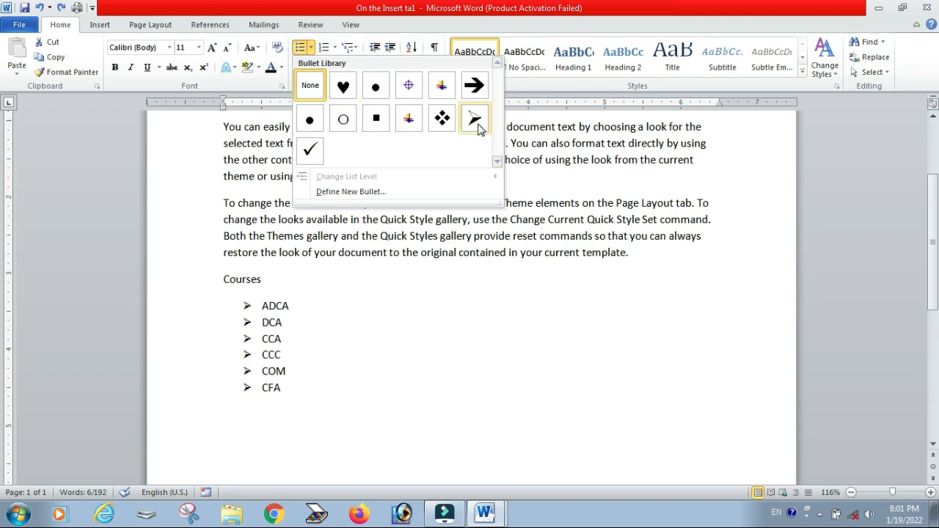
pyautogui.click(478, 125)
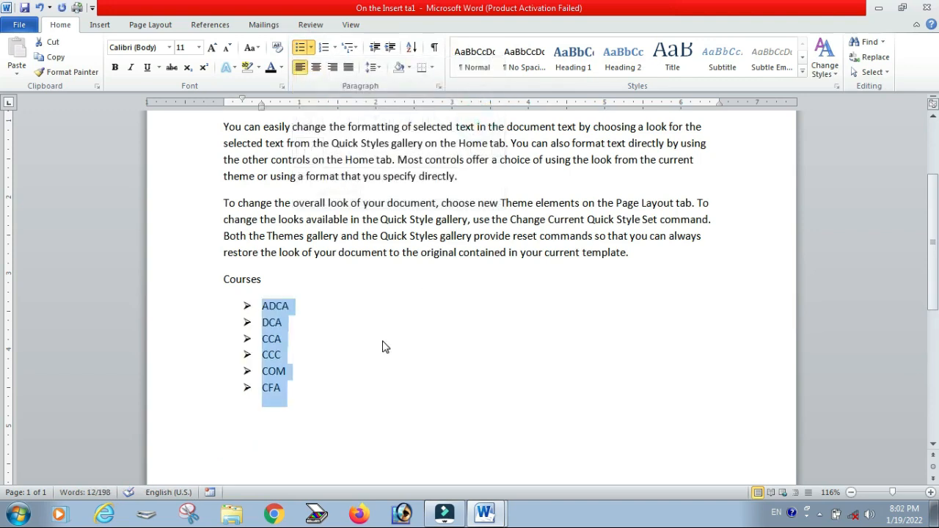
# Step: Define a new bullet for the course list using the Wingdings symbol with character code 175
pyautogui.click(310, 49)
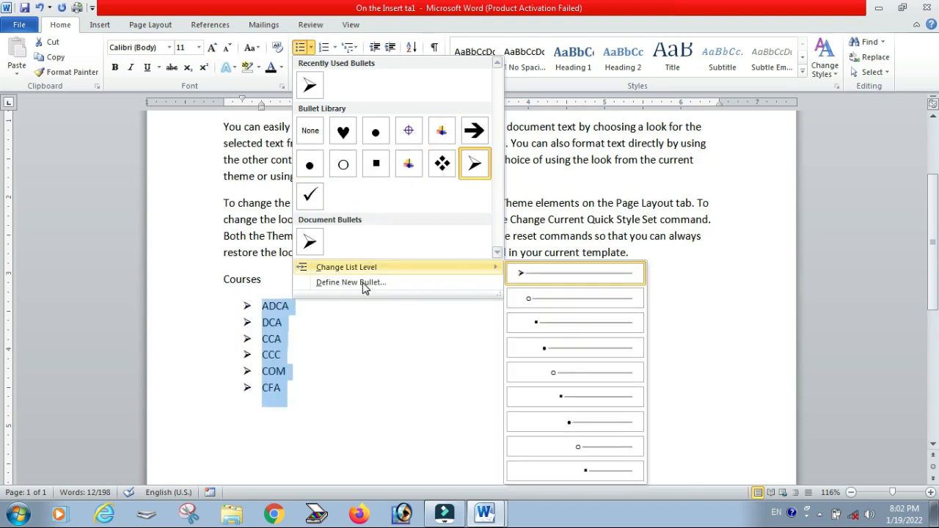
pyautogui.click(355, 286)
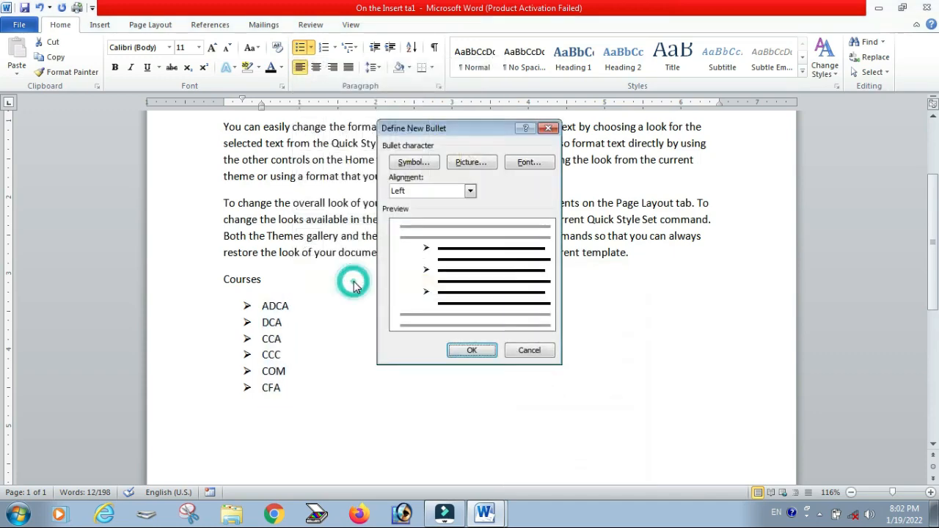
pyautogui.click(415, 162)
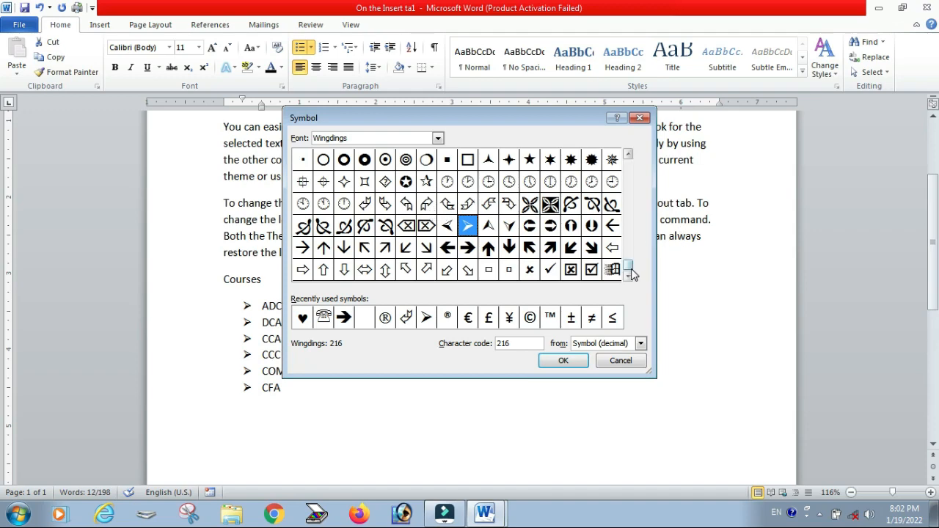
pyautogui.moveTo(630, 265); pyautogui.dragTo(627, 229)
pyautogui.click(627, 220)
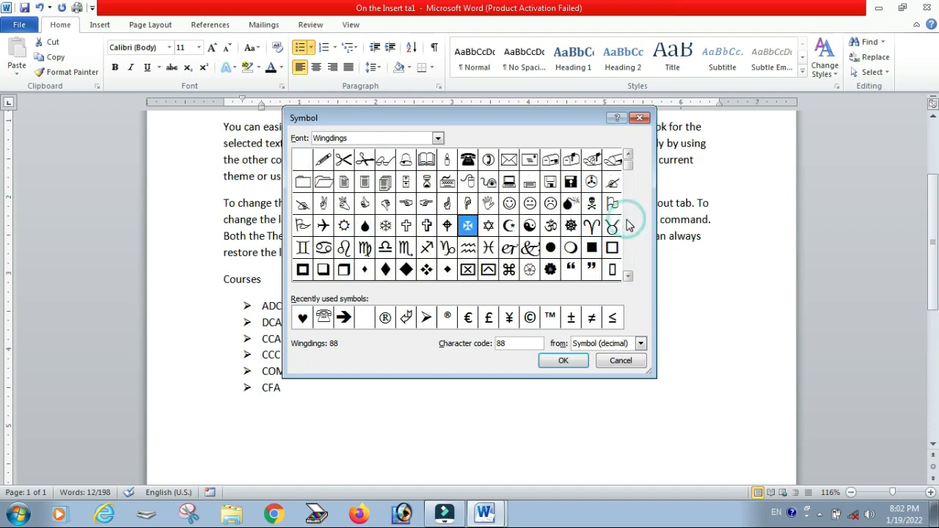
pyautogui.click(627, 225)
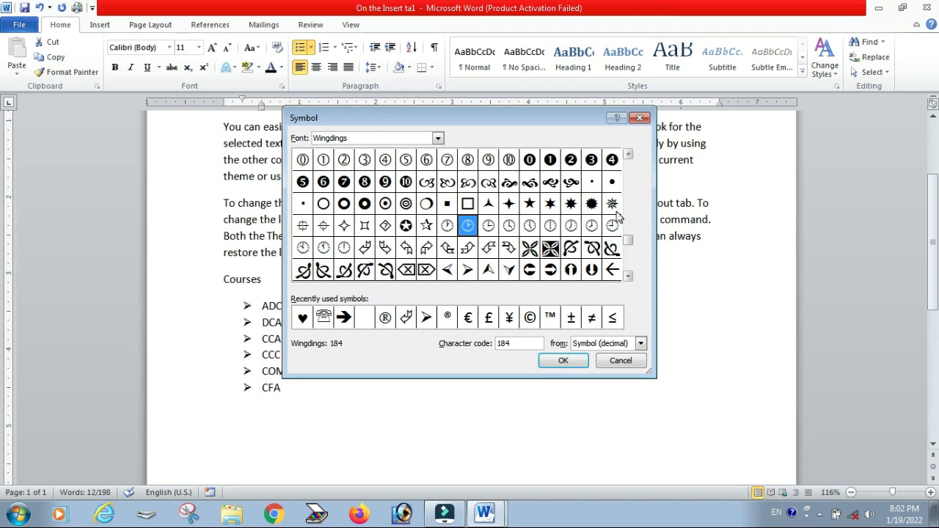
pyautogui.click(612, 203)
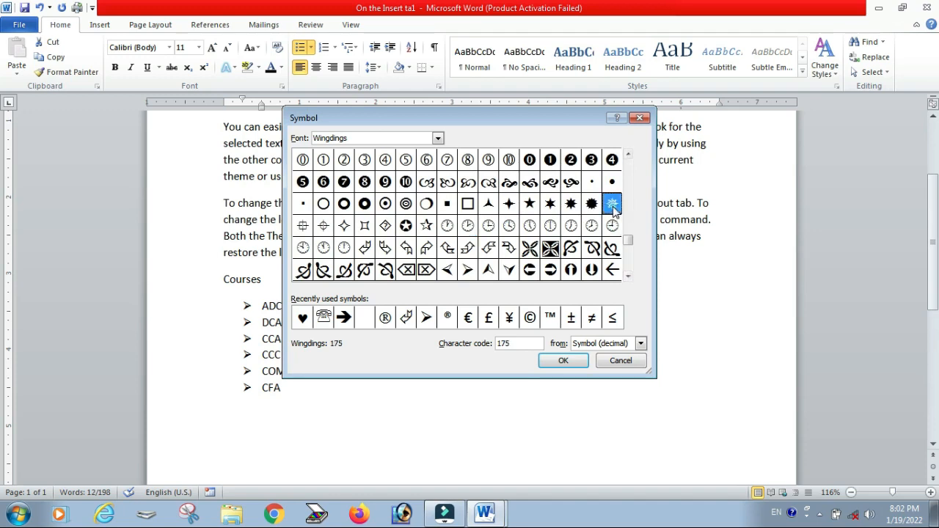
pyautogui.click(563, 361)
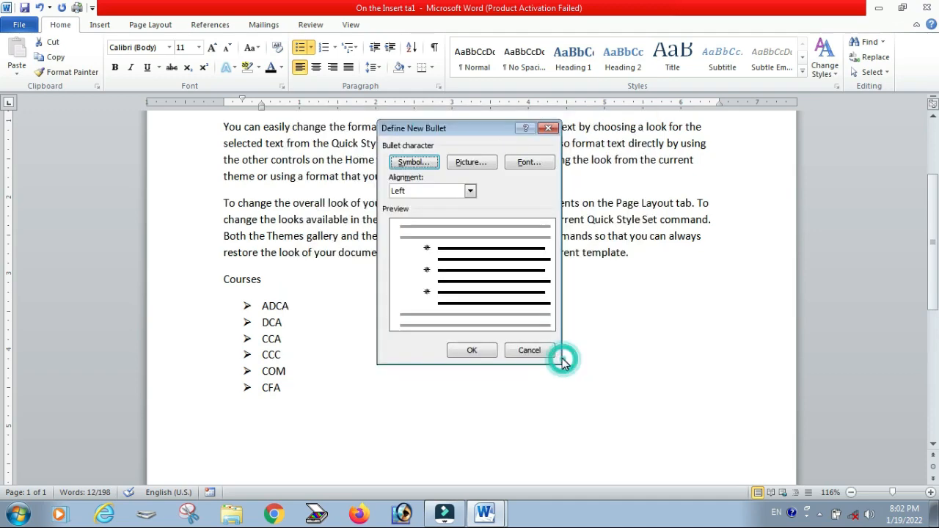
pyautogui.click(476, 350)
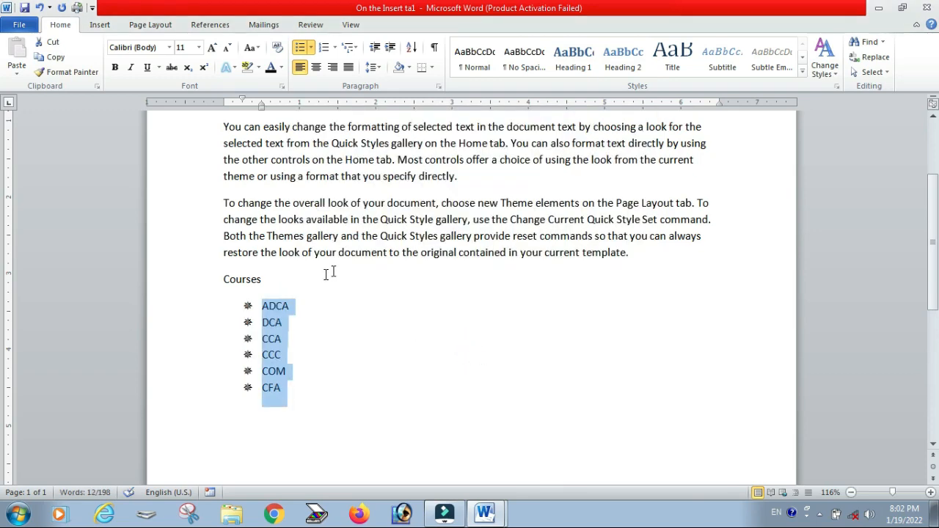
# Step: Remove the bullets from the course list
pyautogui.click(311, 48)
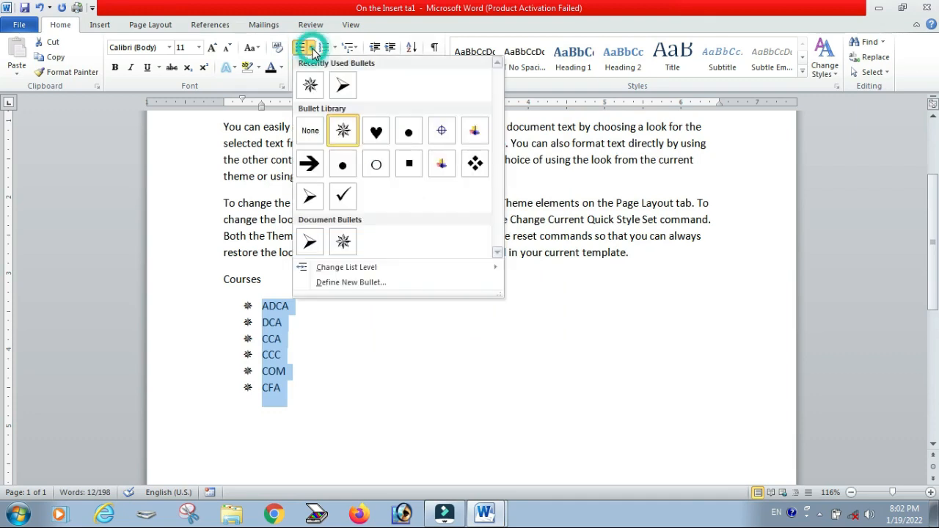
pyautogui.click(313, 132)
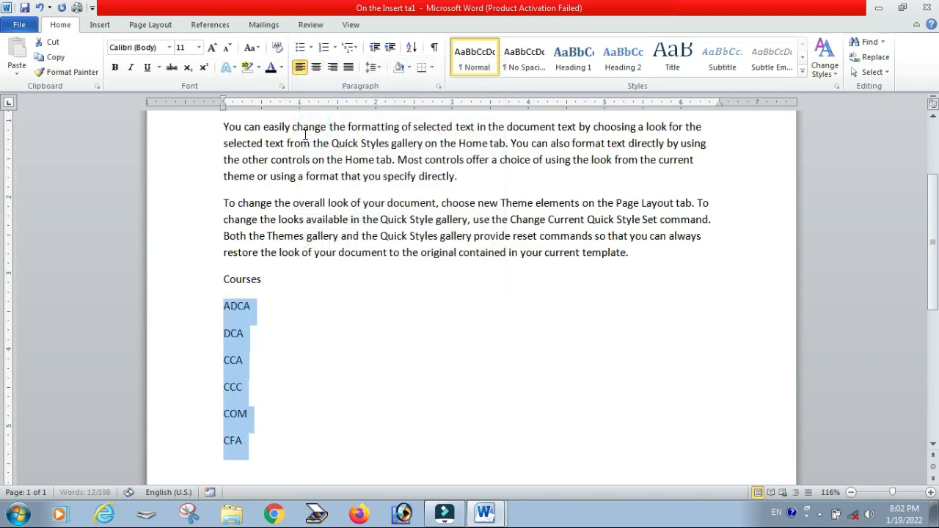
# Step: Number the course list with lowercase letters a., b., c
pyautogui.click(335, 50)
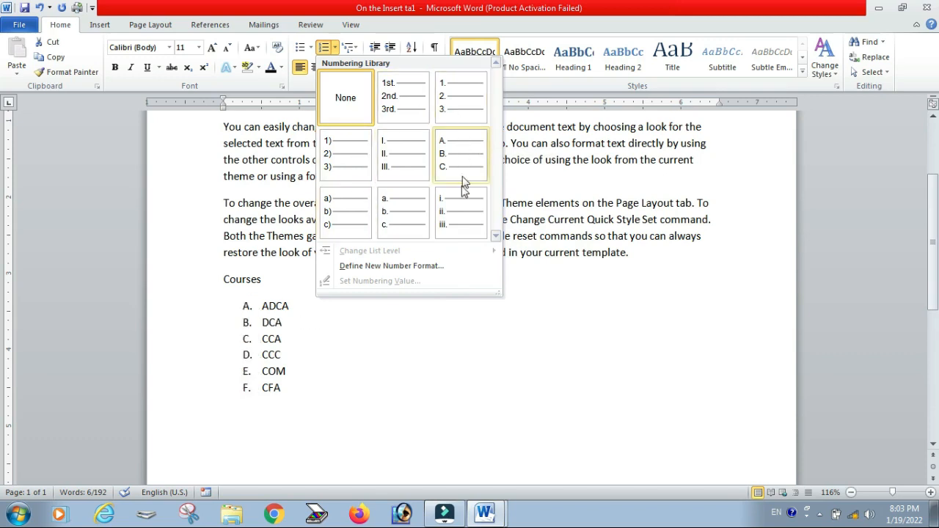
pyautogui.click(406, 220)
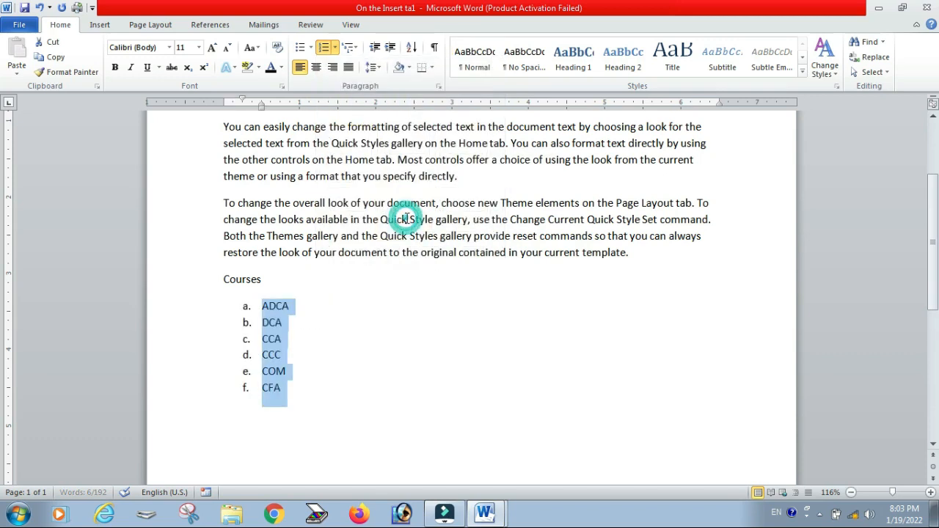
# Step: Define a new number format for the course list using the Devanagari क, ख, ग numbering style
pyautogui.click(335, 48)
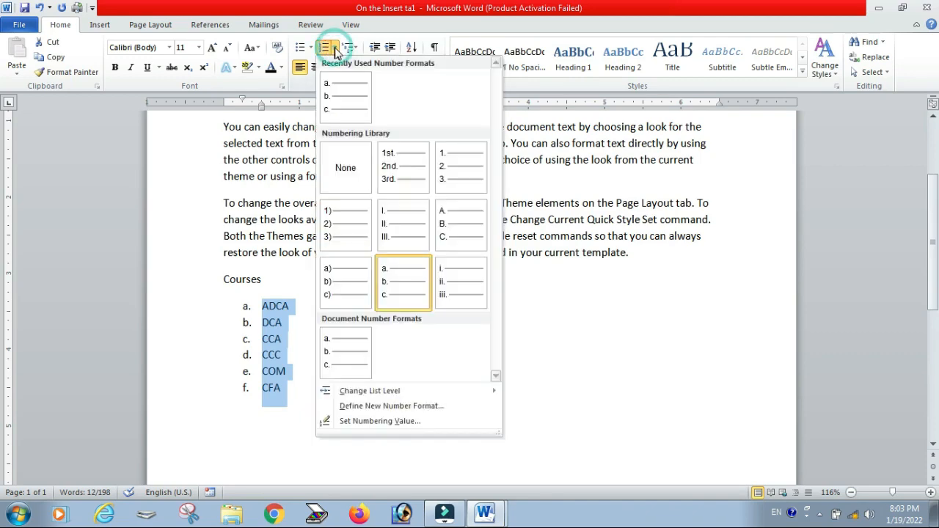
pyautogui.click(383, 407)
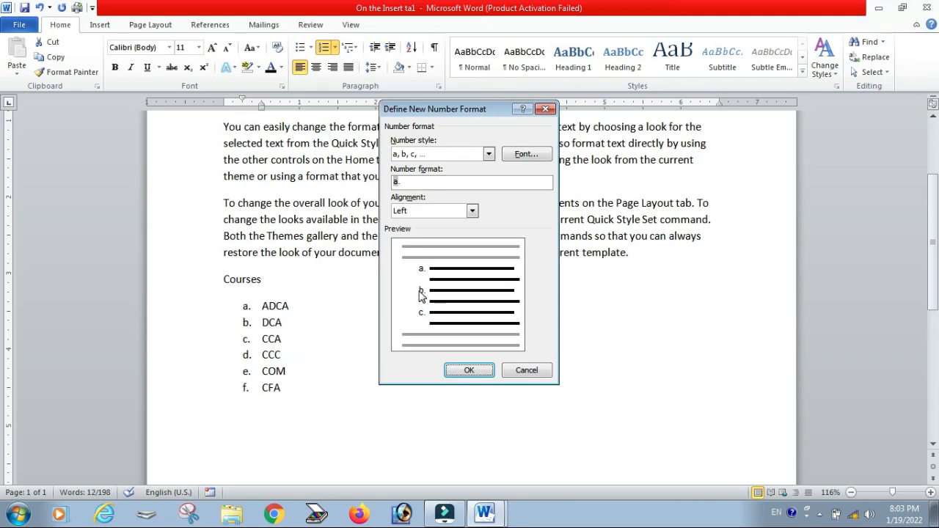
pyautogui.click(489, 155)
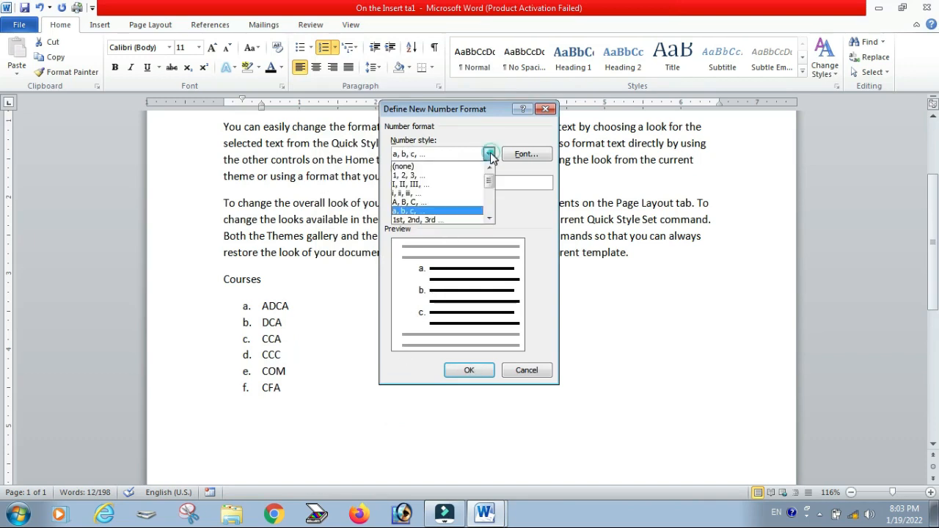
pyautogui.moveTo(491, 176); pyautogui.dragTo(496, 211)
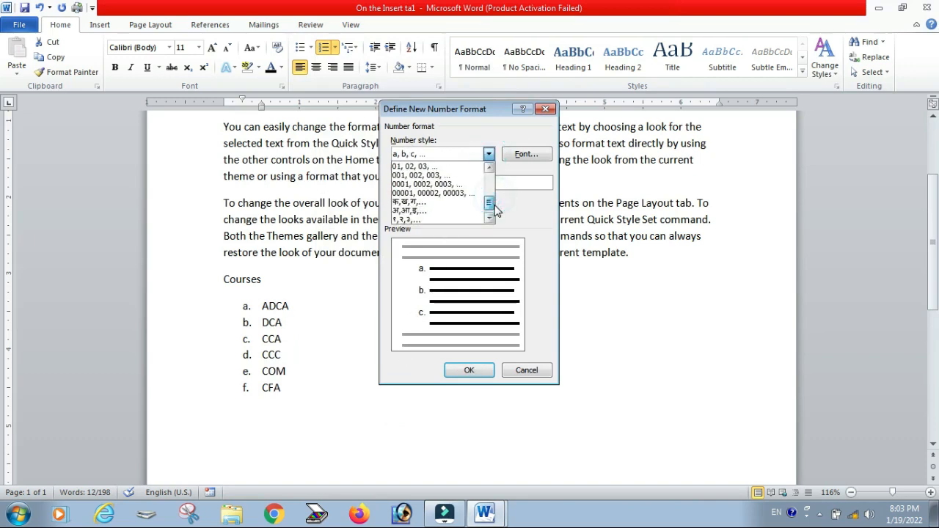
pyautogui.click(409, 202)
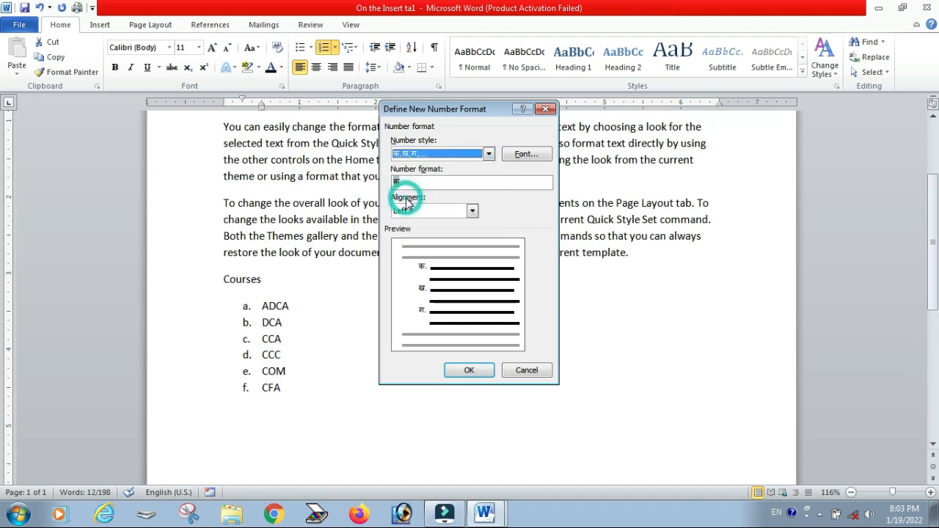
pyautogui.click(473, 372)
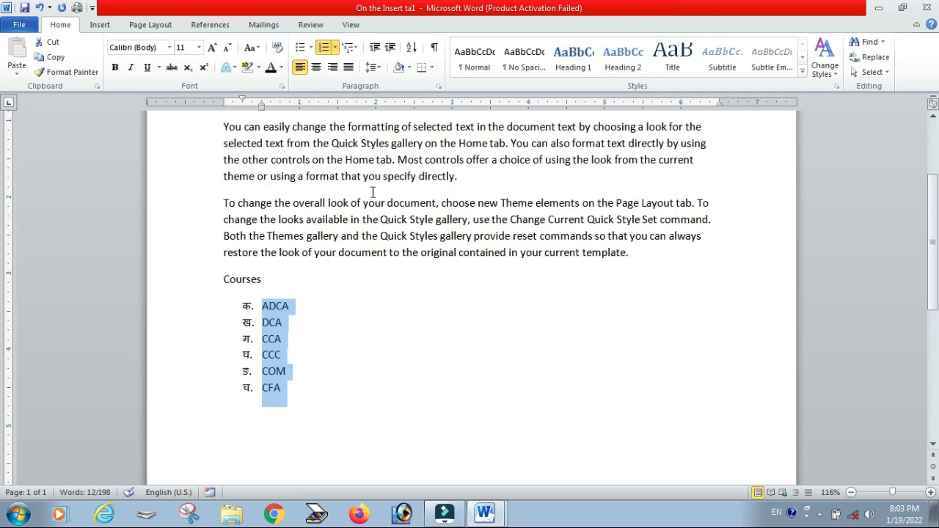
# Step: Remove the numbering from the course list
pyautogui.click(334, 47)
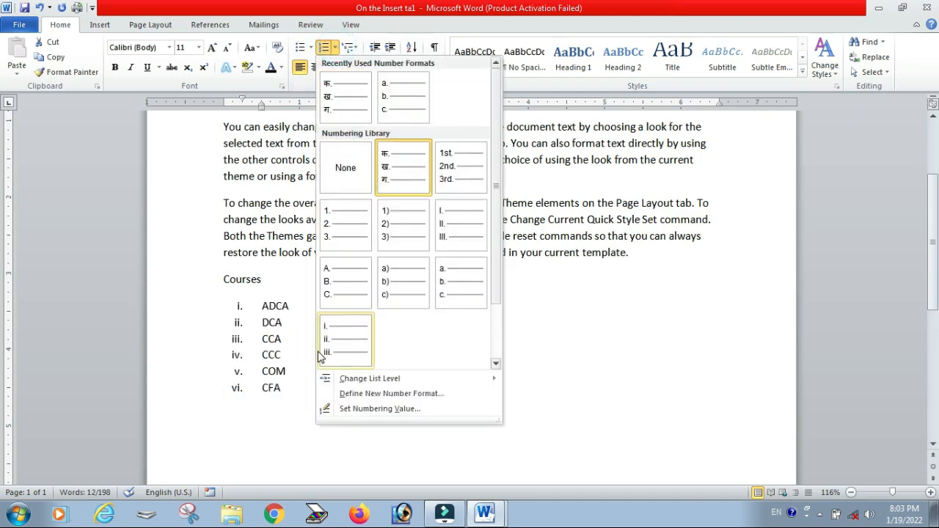
pyautogui.click(346, 171)
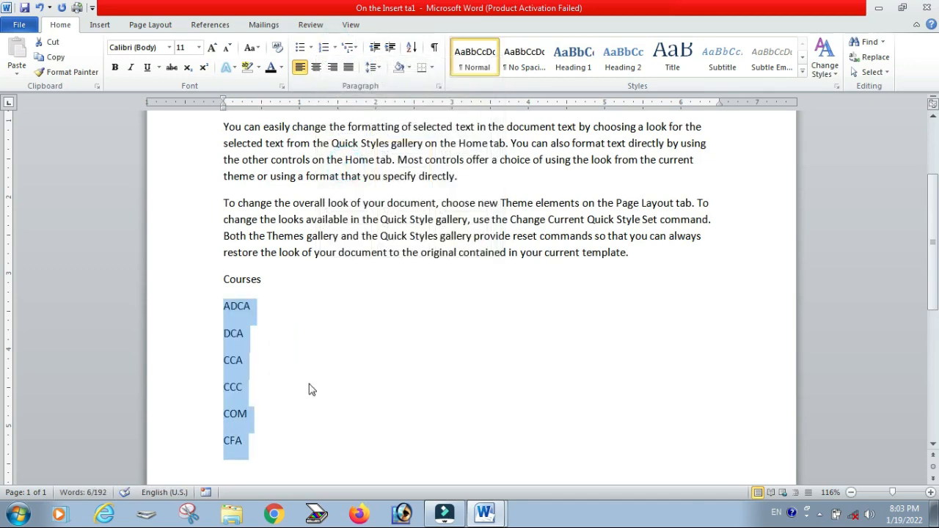
# Step: Indent DCA, CCA, COM and CFA one tab stop so they sit under ADCA and CCC
pyautogui.click(300, 361)
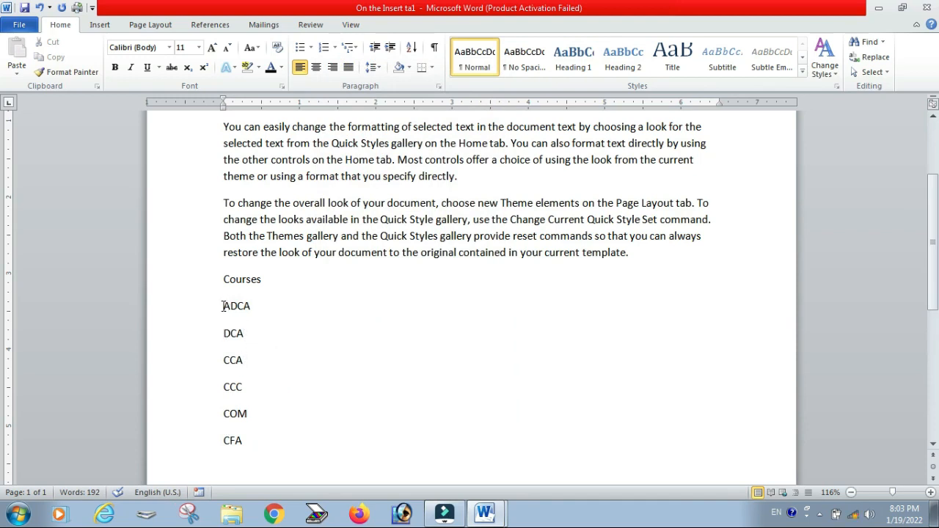
pyautogui.click(223, 334)
pyautogui.press('Tab')
pyautogui.click(224, 362)
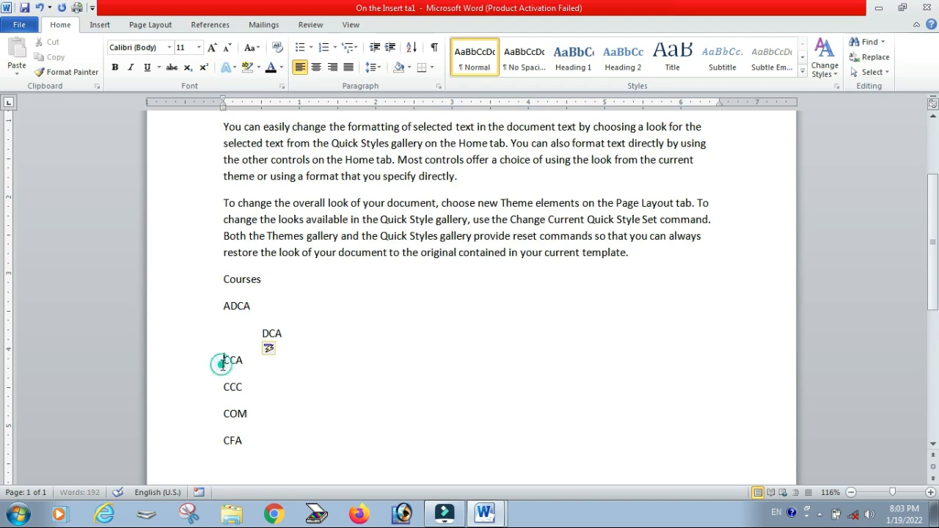
pyautogui.press('Tab')
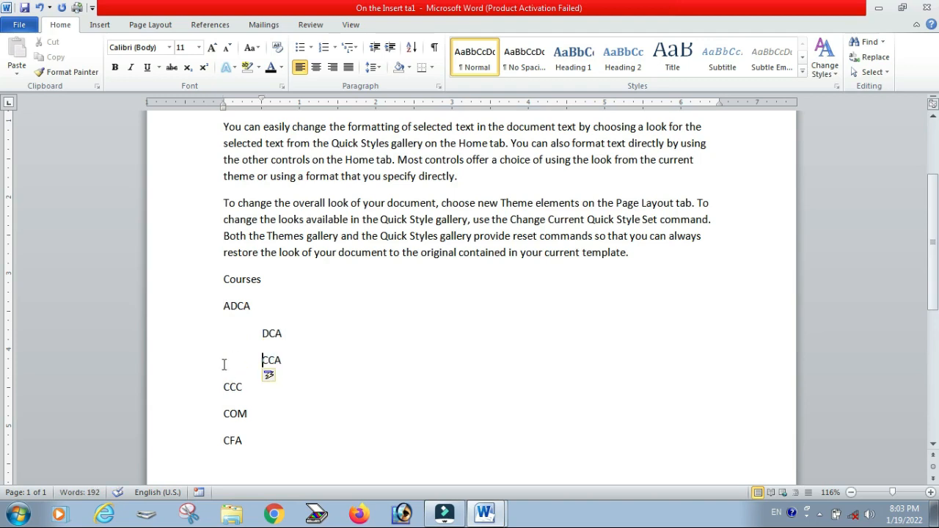
pyautogui.click(223, 414)
pyautogui.press('Tab')
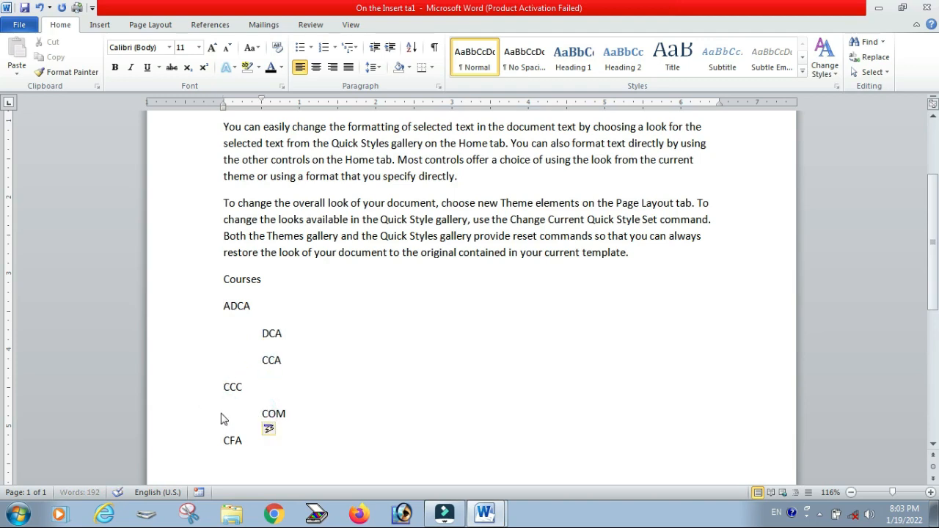
pyautogui.click(222, 442)
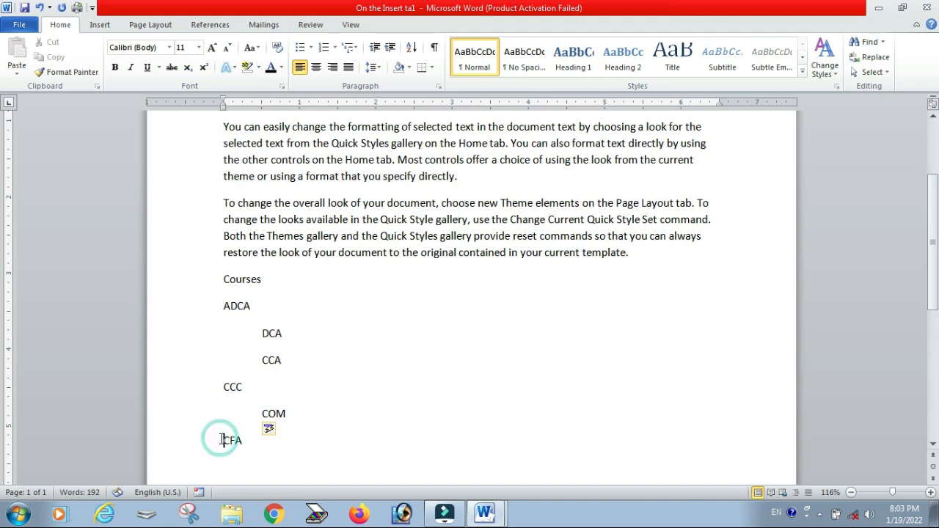
pyautogui.press('Tab')
# Step: Apply the 1), a), i) multilevel list style to the course list so sub-courses number i), ii)
pyautogui.scroll(-1, 238, 382)
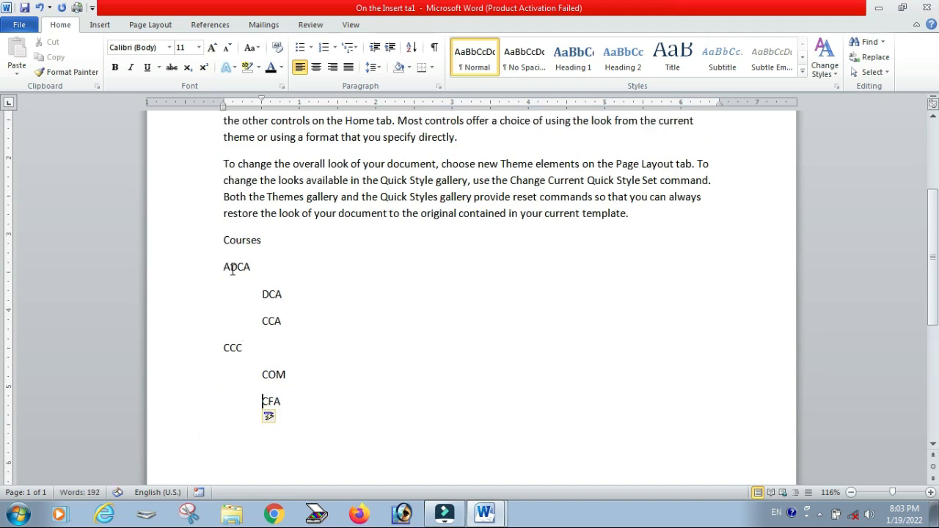
pyautogui.moveTo(224, 266); pyautogui.dragTo(287, 400)
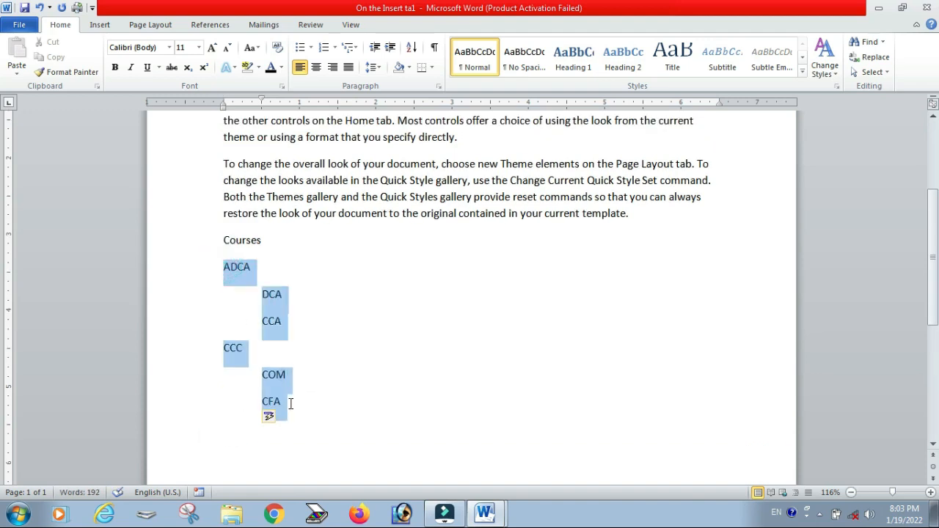
pyautogui.click(350, 48)
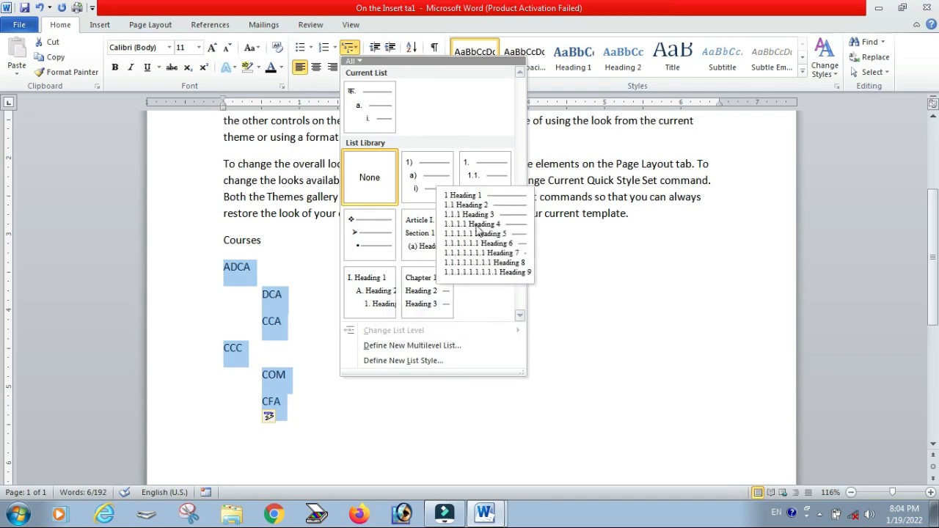
pyautogui.click(418, 187)
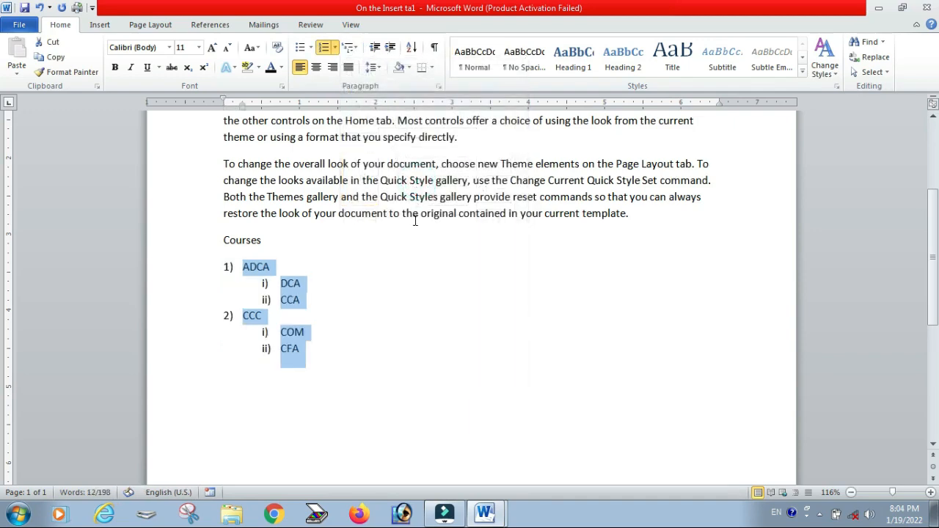
pyautogui.click(422, 324)
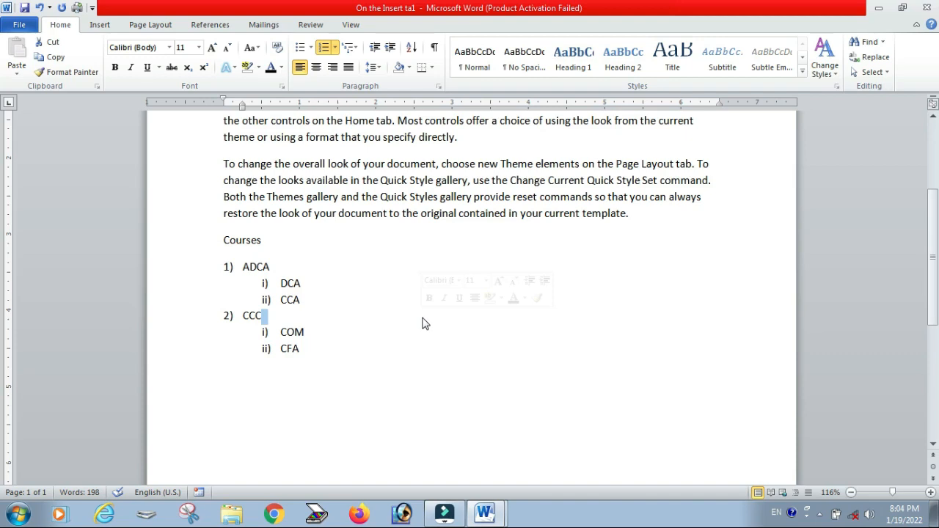
# Step: Delete the entire course list below Courses
pyautogui.moveTo(310, 352); pyautogui.dragTo(235, 265)
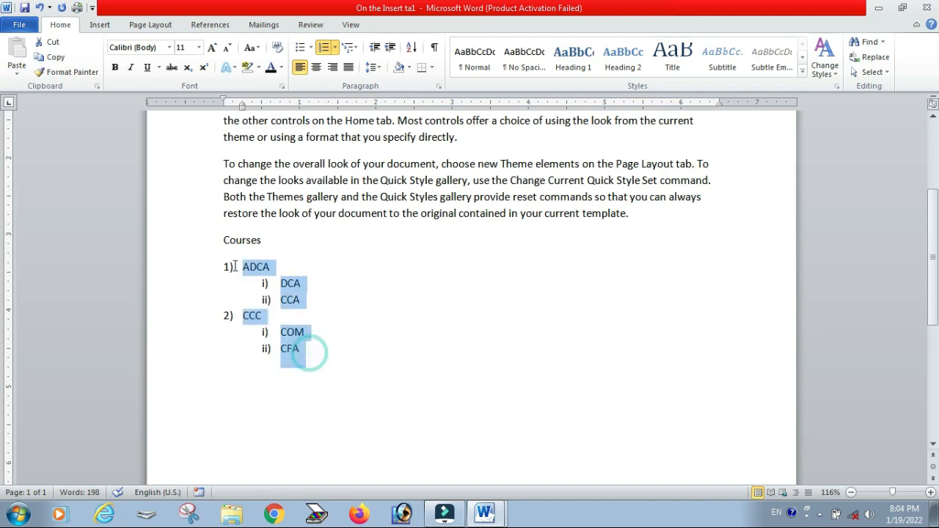
pyautogui.press('Delete')
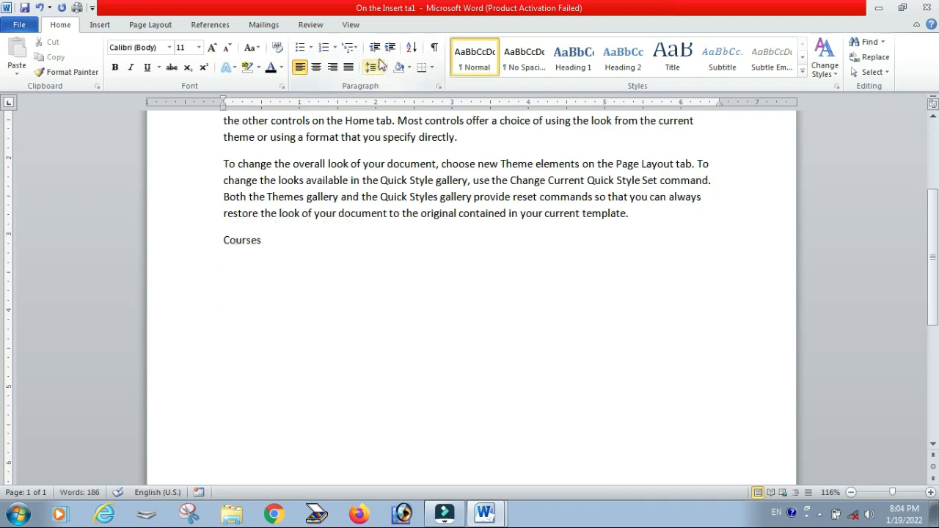
pyautogui.scroll(4, 313, 225)
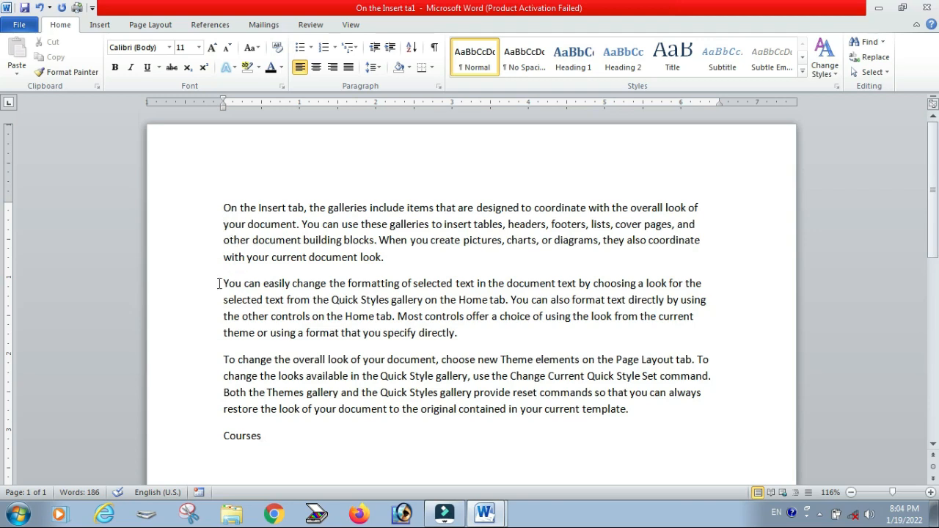
pyautogui.moveTo(219, 203); pyautogui.dragTo(382, 255)
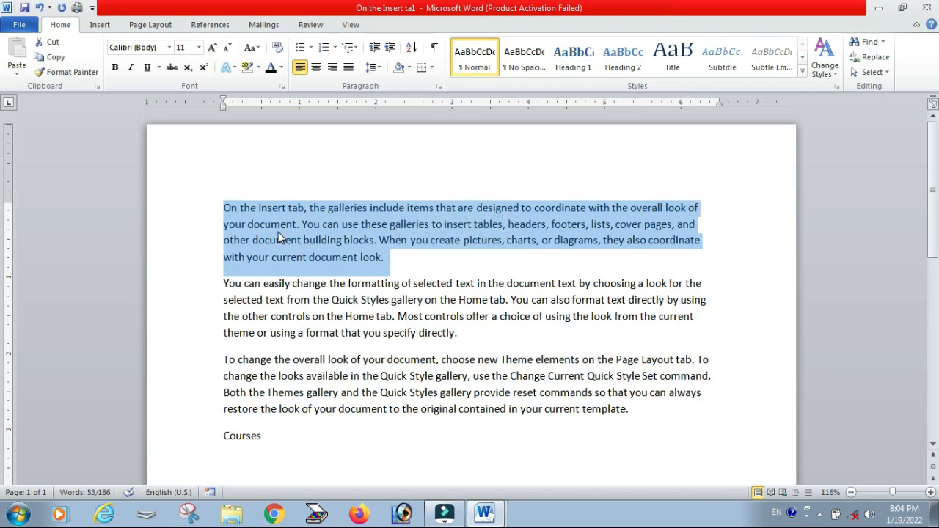
pyautogui.click(229, 241)
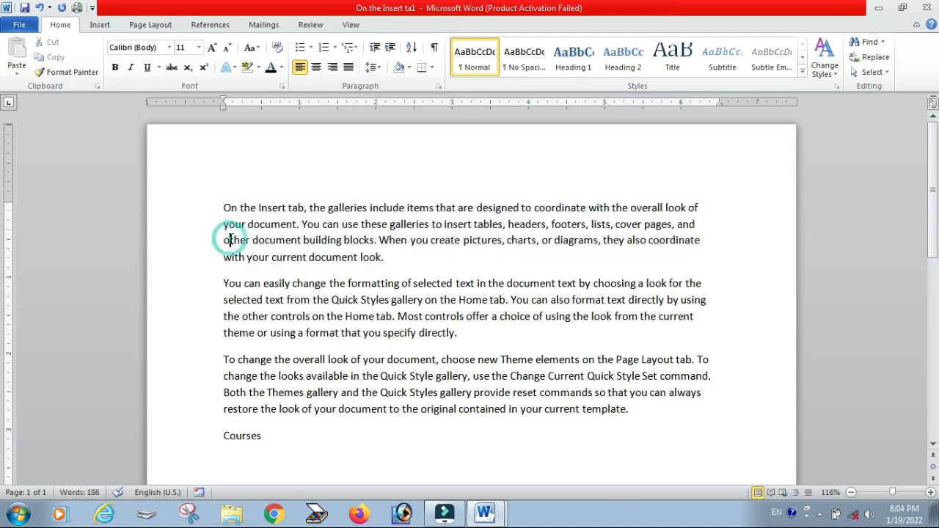
pyautogui.moveTo(224, 205); pyautogui.dragTo(378, 242)
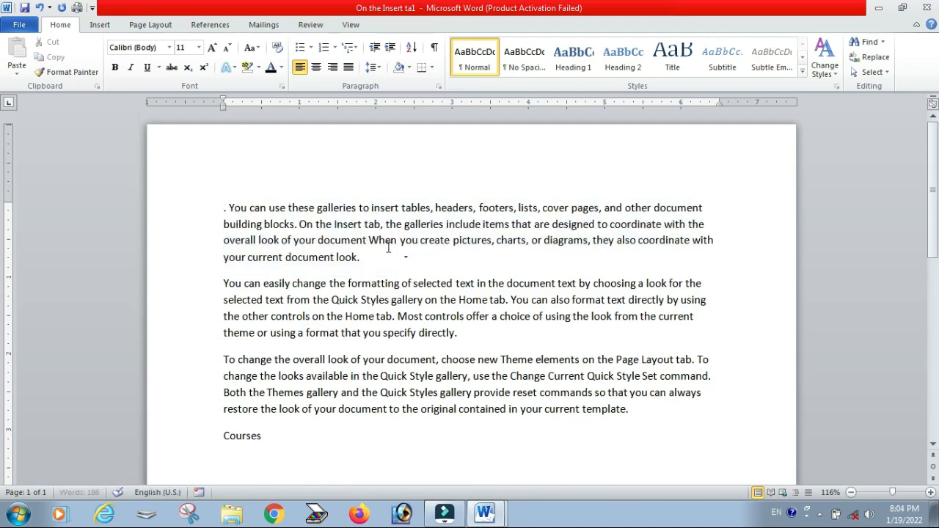
pyautogui.hotkey('ctrl', 'z')
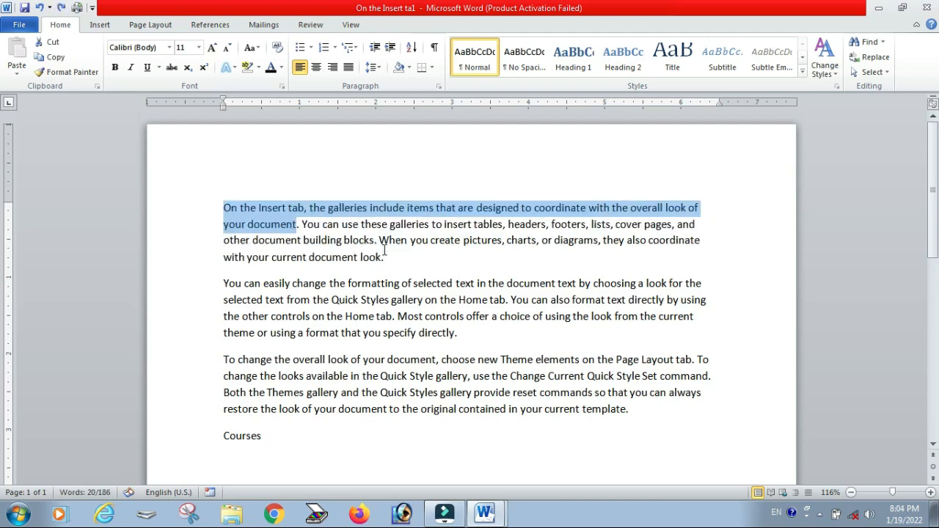
# Step: Indent and outdent the first paragraph several times with Increase Indent and Decrease Indent
pyautogui.moveTo(391, 262); pyautogui.dragTo(237, 200)
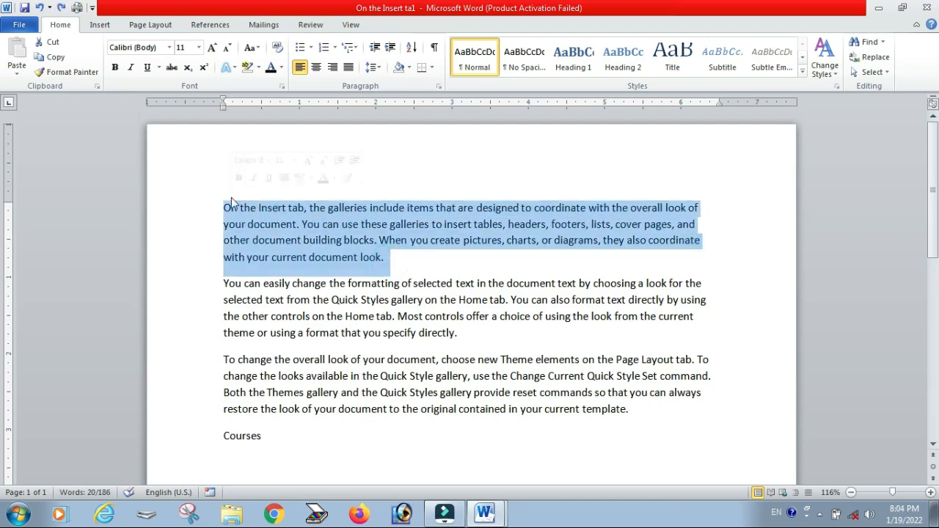
pyautogui.click(392, 54)
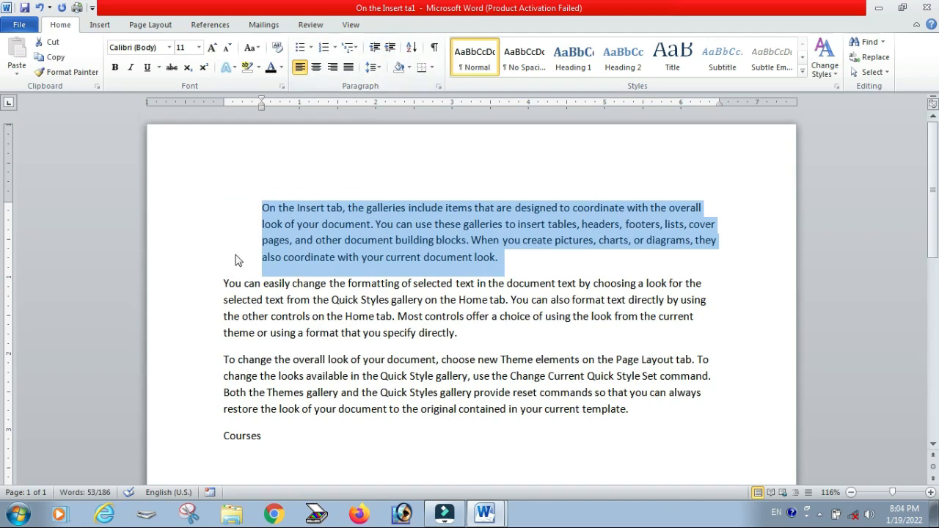
pyautogui.click(389, 48)
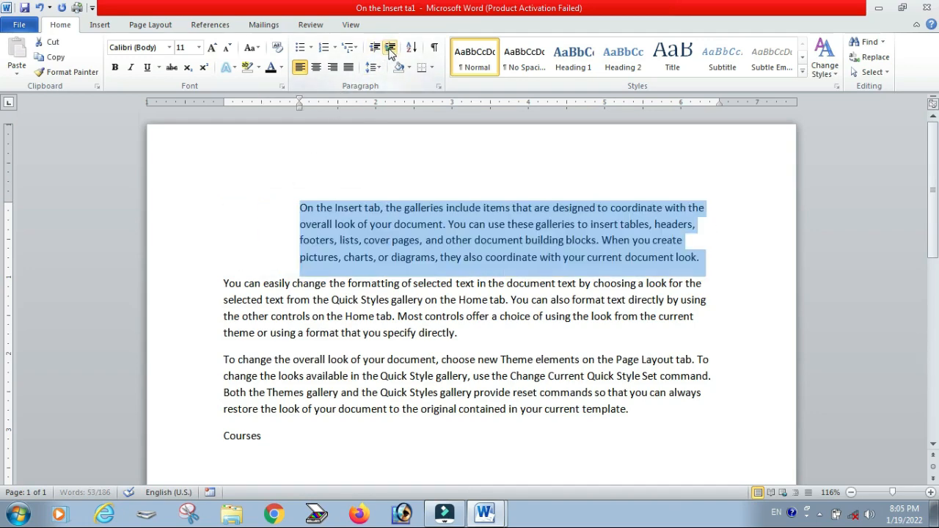
pyautogui.click(390, 48)
pyautogui.click(375, 48)
pyautogui.click(375, 48)
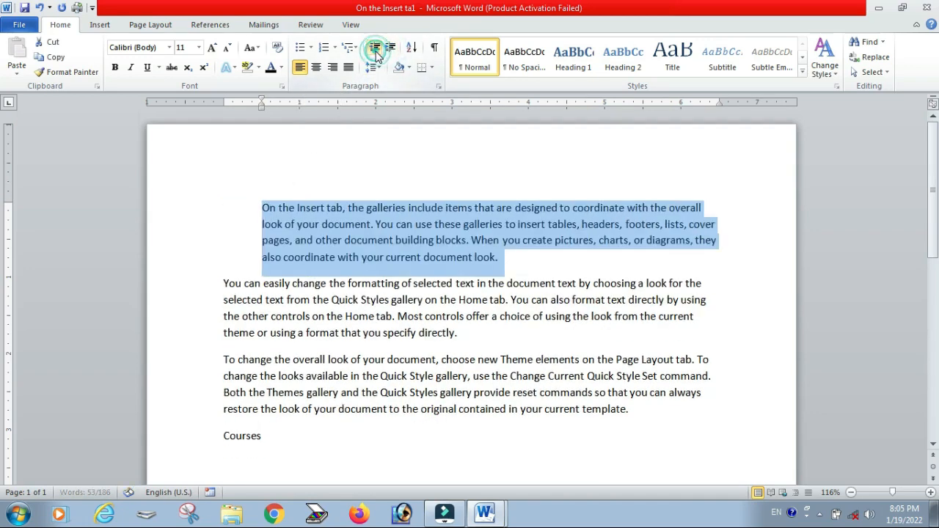
pyautogui.click(375, 49)
pyautogui.click(389, 49)
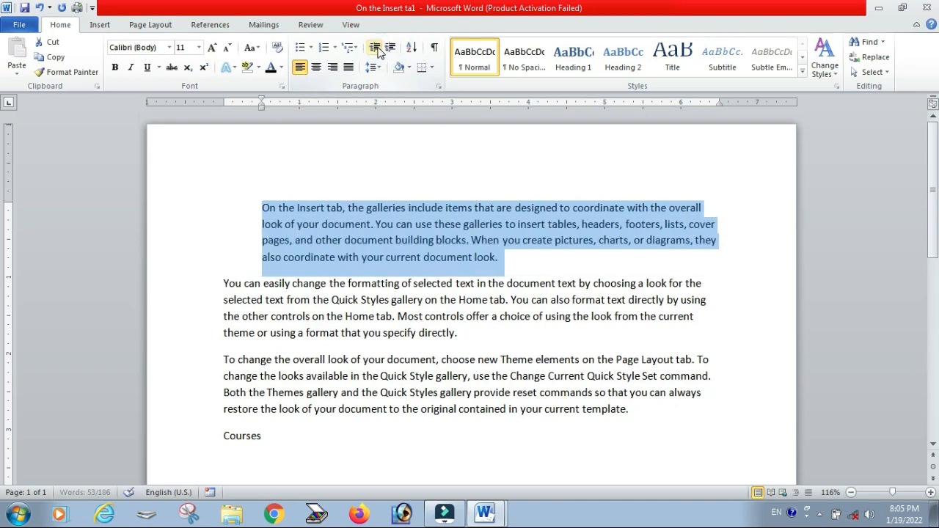
pyautogui.click(375, 48)
pyautogui.click(390, 48)
pyautogui.click(375, 48)
pyautogui.click(389, 48)
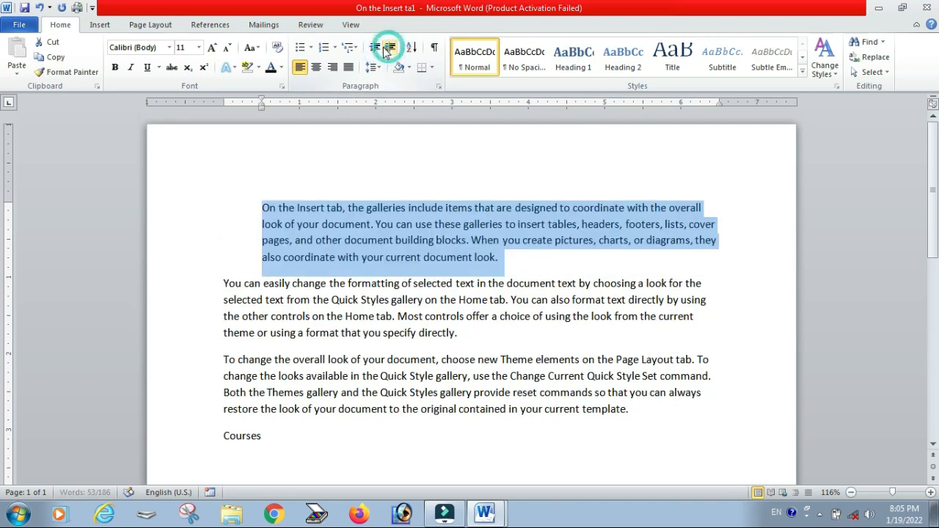
pyautogui.click(375, 48)
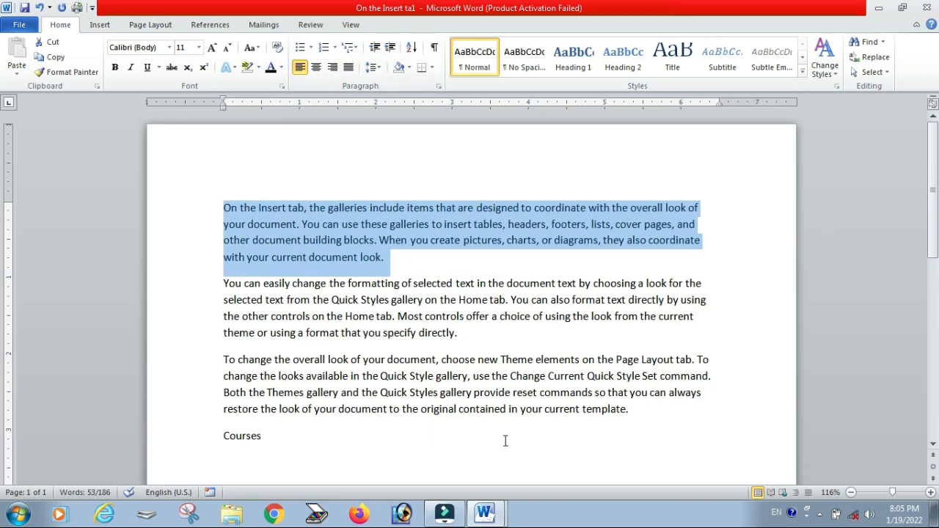
# Step: Indent all three paragraphs and Courses two levels, then outdent them two levels
pyautogui.moveTo(662, 411); pyautogui.dragTo(225, 208)
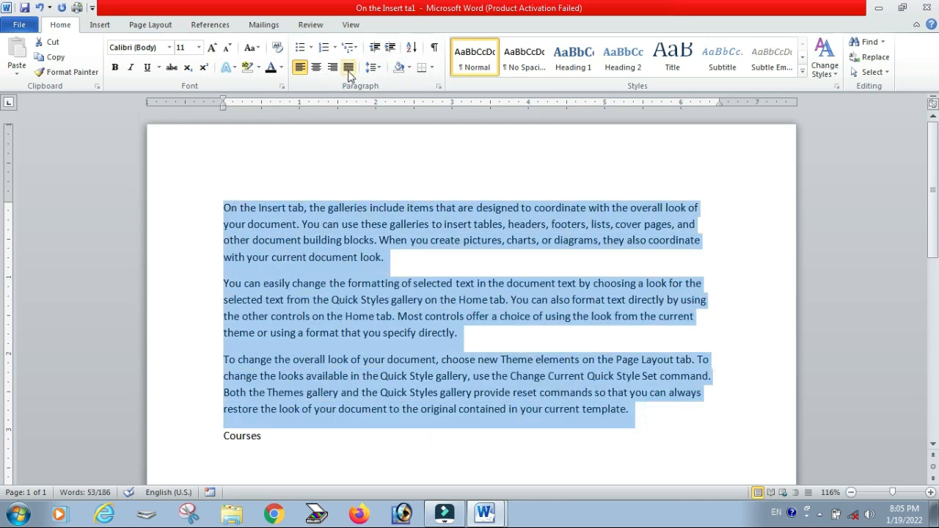
pyautogui.click(389, 48)
pyautogui.click(390, 48)
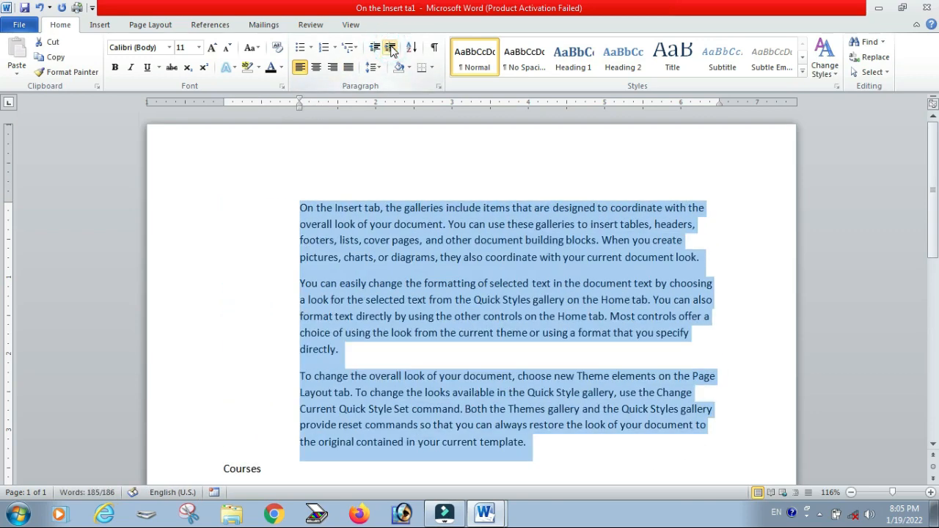
pyautogui.click(375, 48)
pyautogui.click(375, 48)
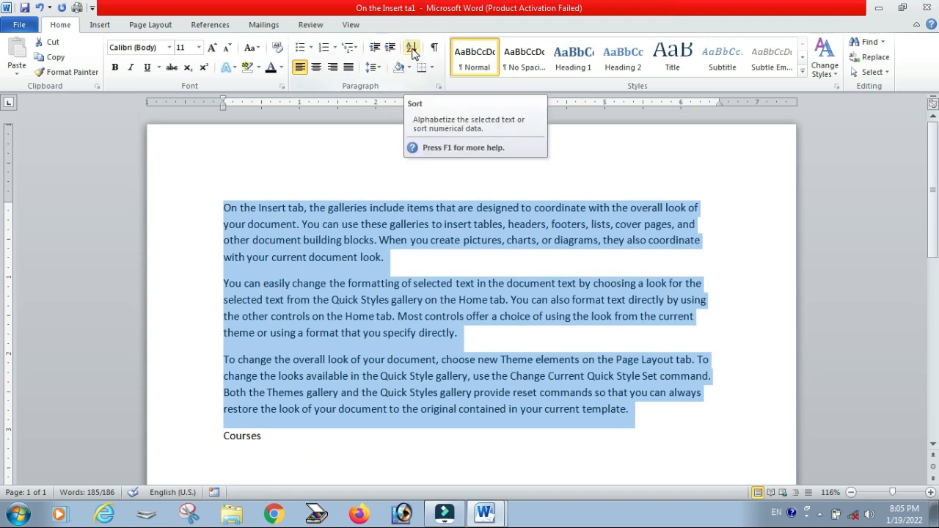
# Step: Select all the document text and delete it
pyautogui.scroll(-3, 367, 299)
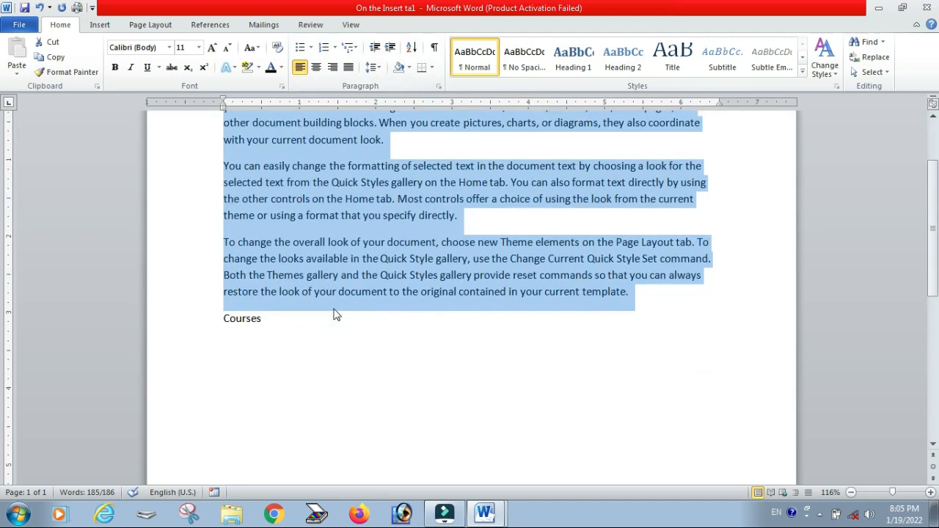
pyautogui.click(294, 331)
pyautogui.moveTo(291, 337); pyautogui.dragTo(220, 117)
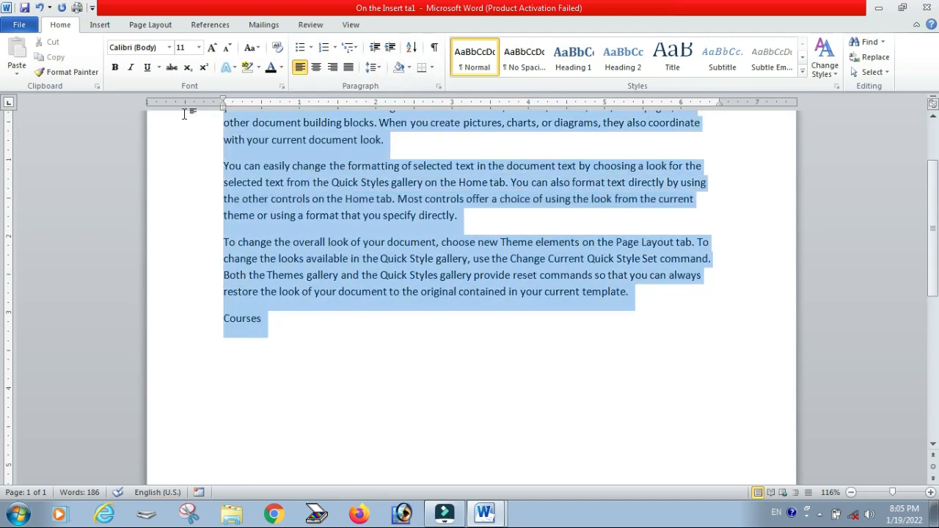
pyautogui.scroll(3, 284, 307)
pyautogui.scroll(-3, 310, 335)
pyautogui.scroll(2, 315, 365)
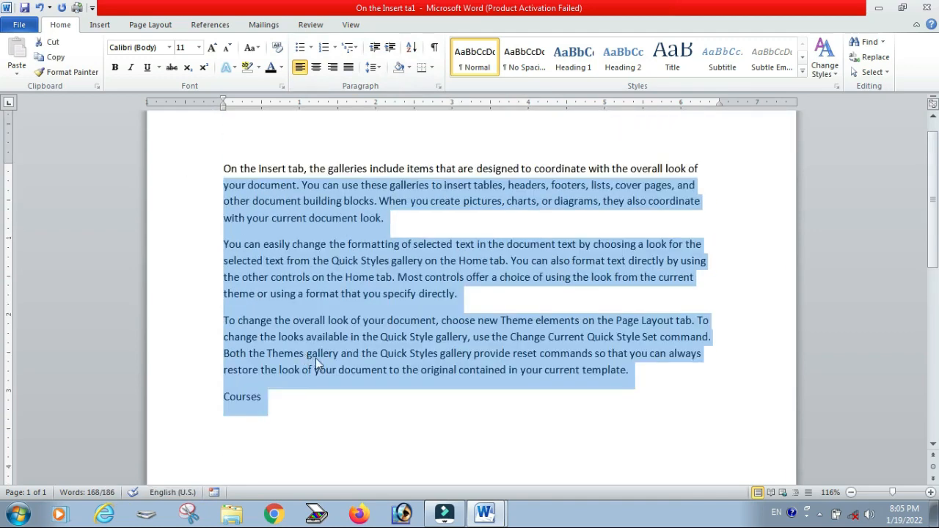
pyautogui.moveTo(220, 146); pyautogui.dragTo(342, 422)
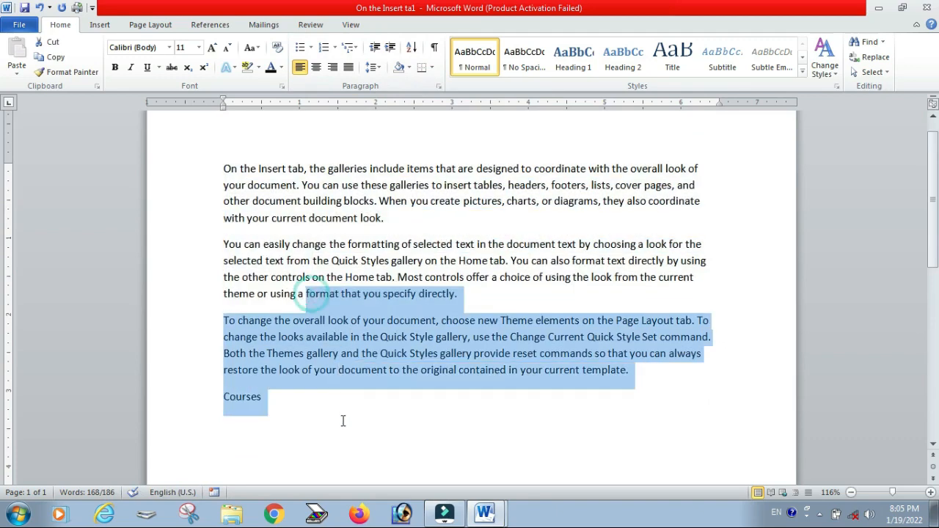
pyautogui.hotkey('ctrl', 'a')
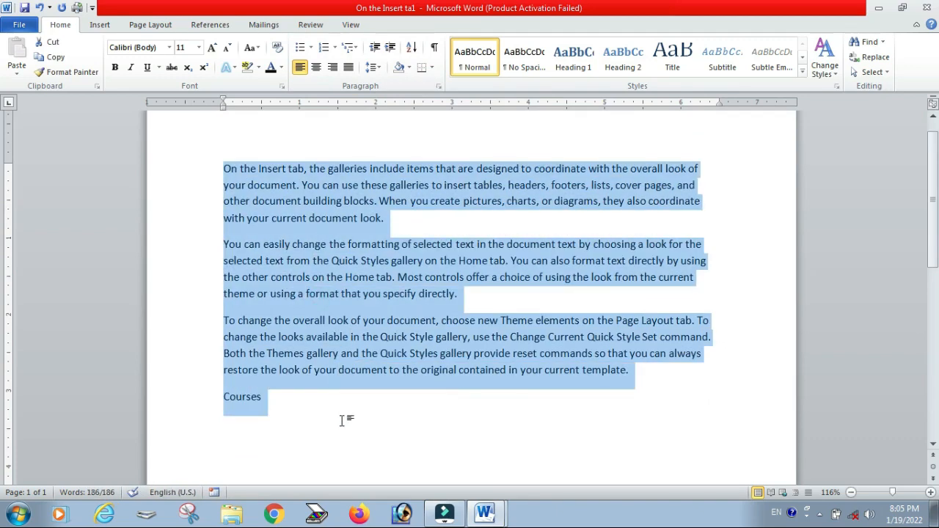
pyautogui.press('Delete')
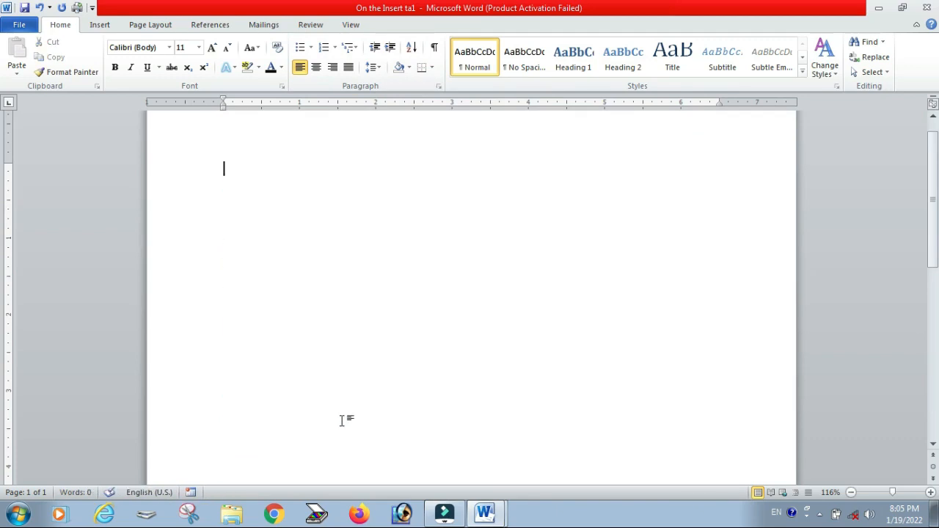
# Step: Enter the numbers 12, 15, 63, 85, 45 and 25 on separate lines
pyautogui.write('12')
pyautogui.press('Return')
pyautogui.write('15')
pyautogui.press('Return')
pyautogui.write('63')
pyautogui.press('Return')
pyautogui.write('85')
pyautogui.press('Return')
pyautogui.write('45')
pyautogui.press('Return')
pyautogui.write('25')
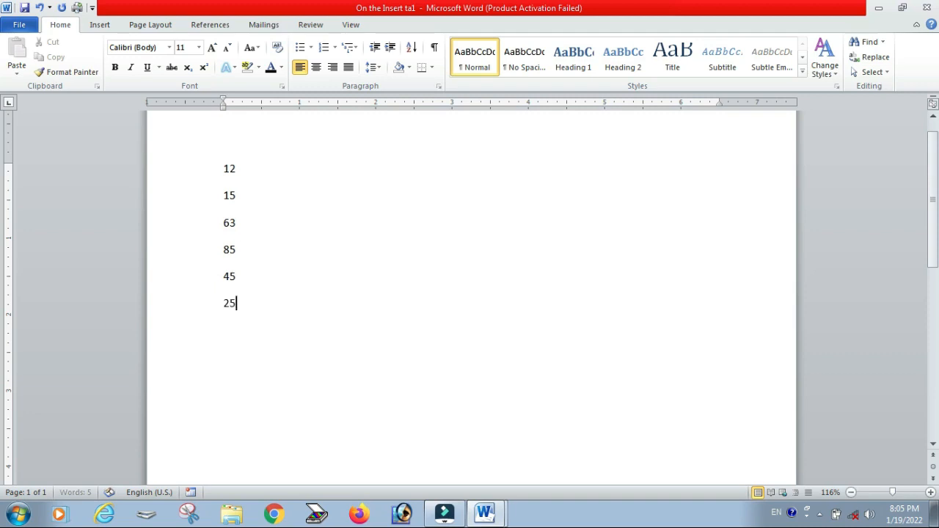
pyautogui.press('Return')
# Step: Sort the number list by paragraphs as numbers in ascending order
pyautogui.moveTo(223, 168); pyautogui.dragTo(264, 308)
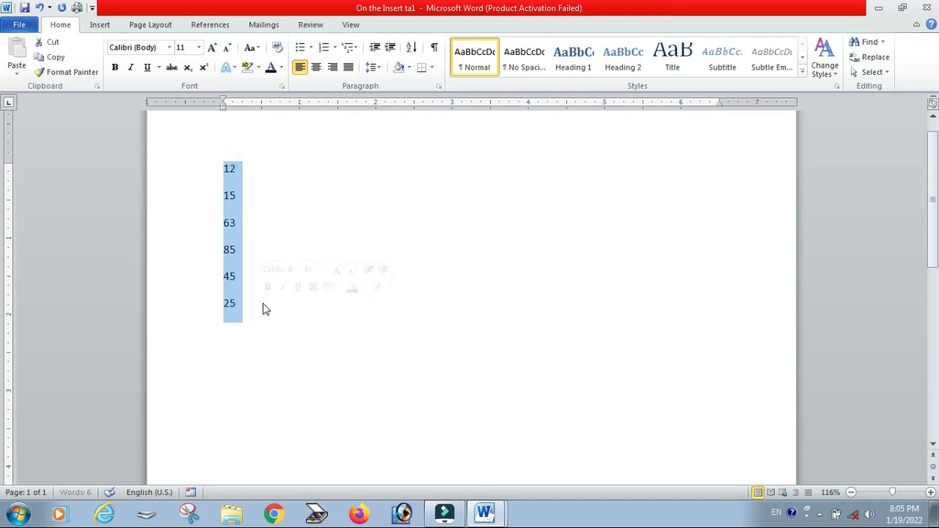
pyautogui.click(412, 48)
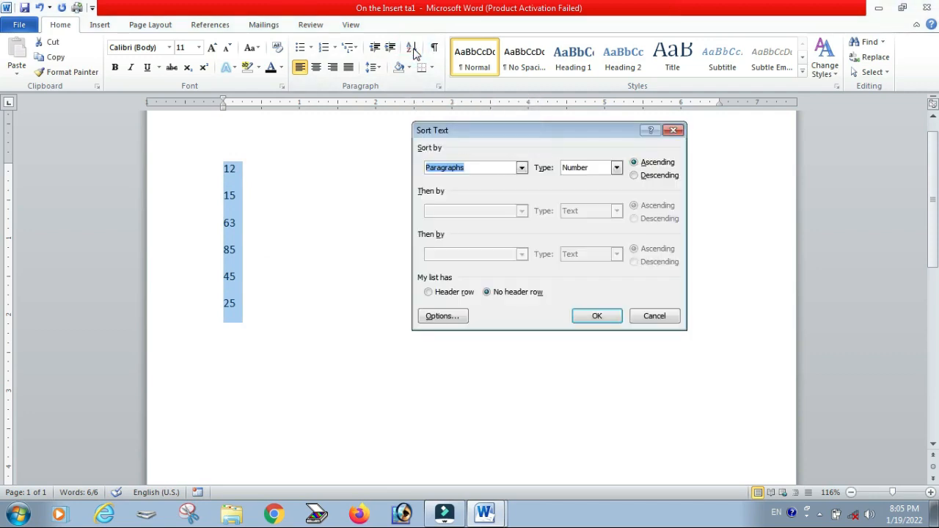
pyautogui.click(657, 176)
pyautogui.click(658, 162)
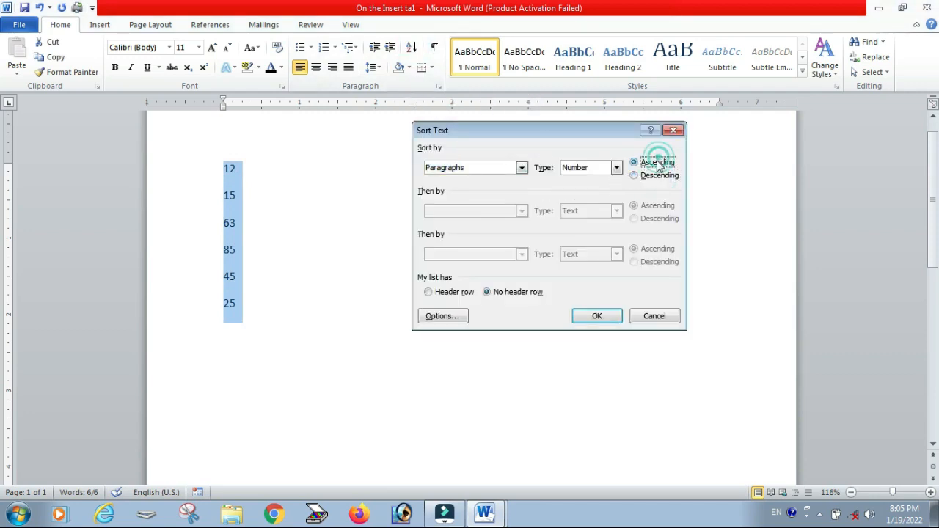
pyautogui.click(607, 317)
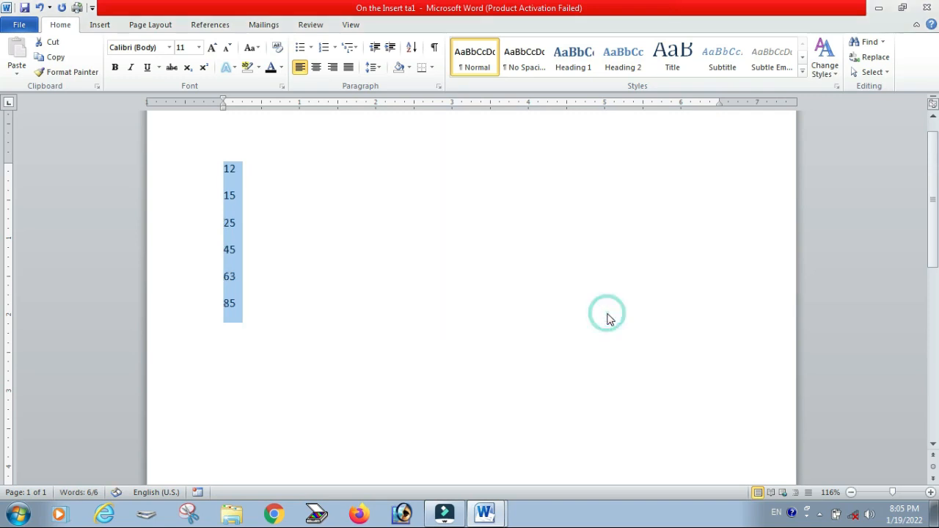
pyautogui.click(366, 239)
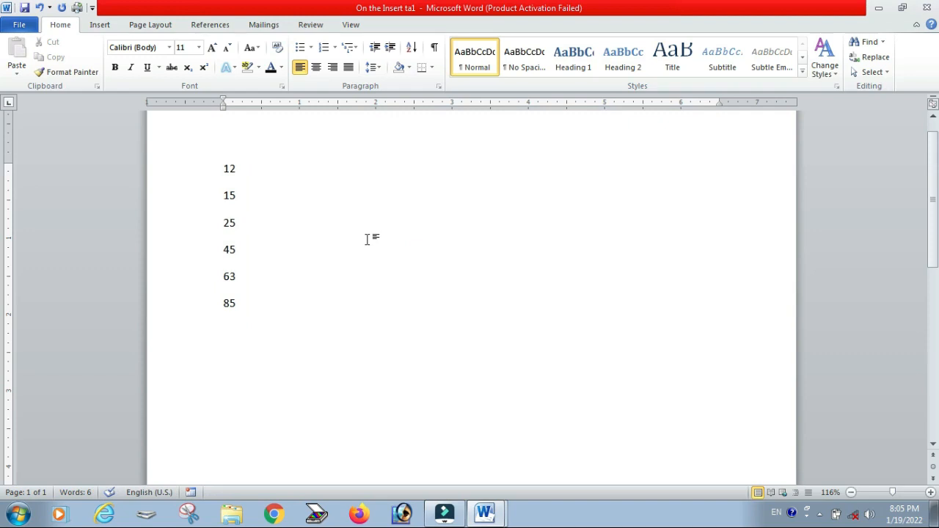
pyautogui.moveTo(226, 176); pyautogui.dragTo(251, 281)
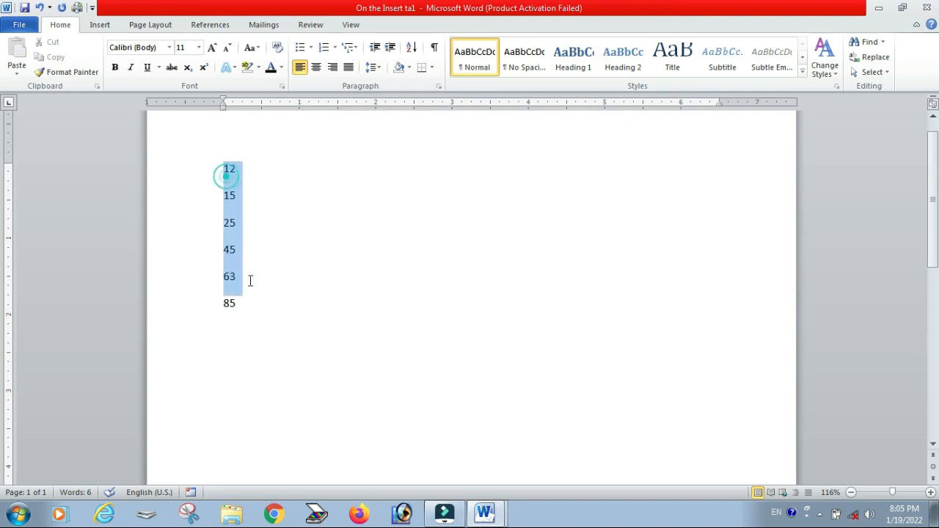
pyautogui.click(252, 308)
pyautogui.moveTo(225, 167); pyautogui.dragTo(245, 206)
pyautogui.moveTo(244, 206); pyautogui.dragTo(269, 320)
pyautogui.hotkey('ctrl', 'z')
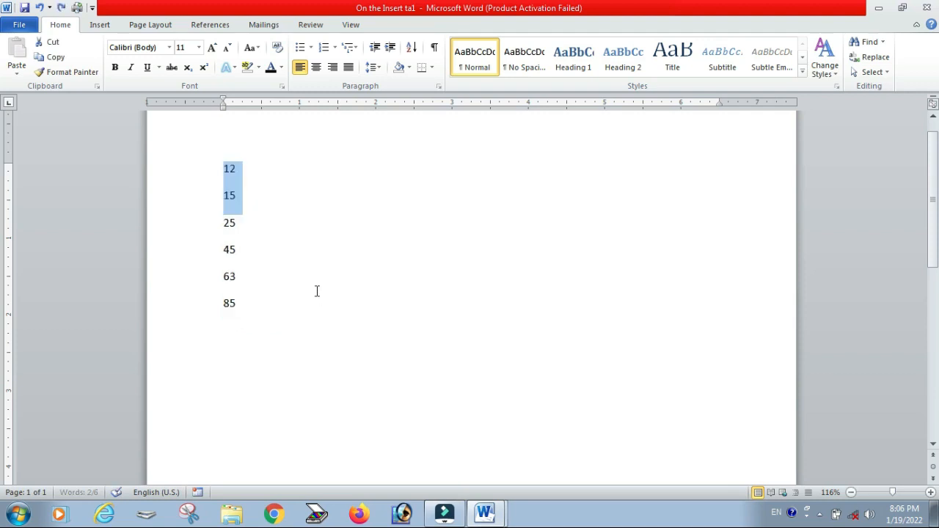
# Step: Sort all the numbers by paragraphs as numbers in descending order
pyautogui.hotkey('ctrl', 'a')
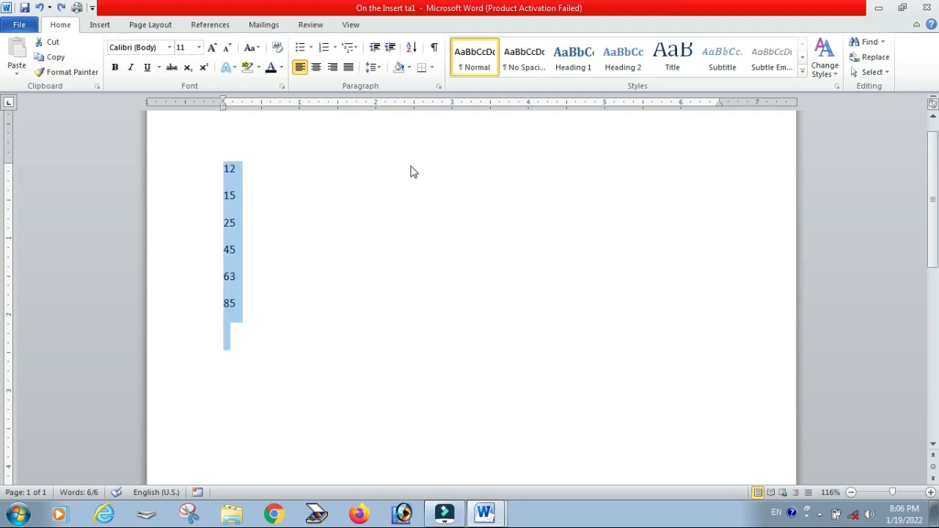
pyautogui.click(411, 46)
pyautogui.click(650, 181)
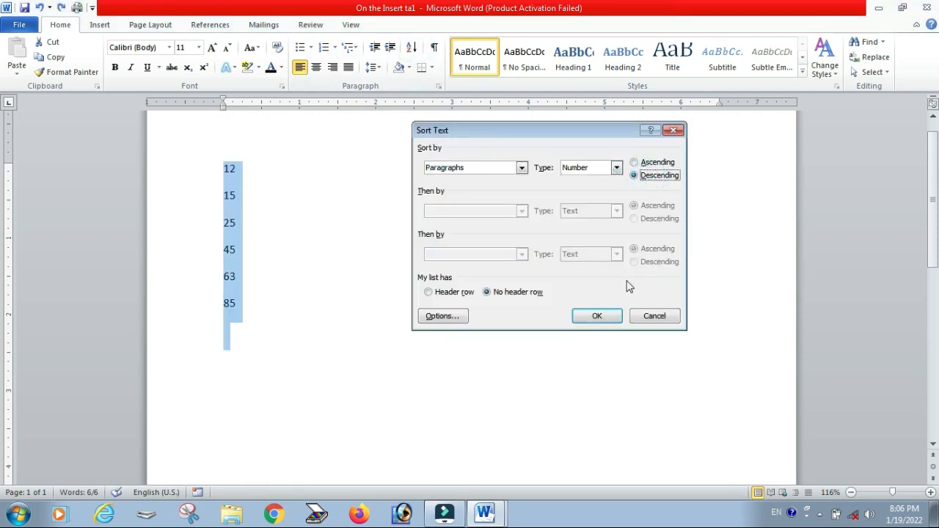
pyautogui.click(611, 319)
pyautogui.click(502, 288)
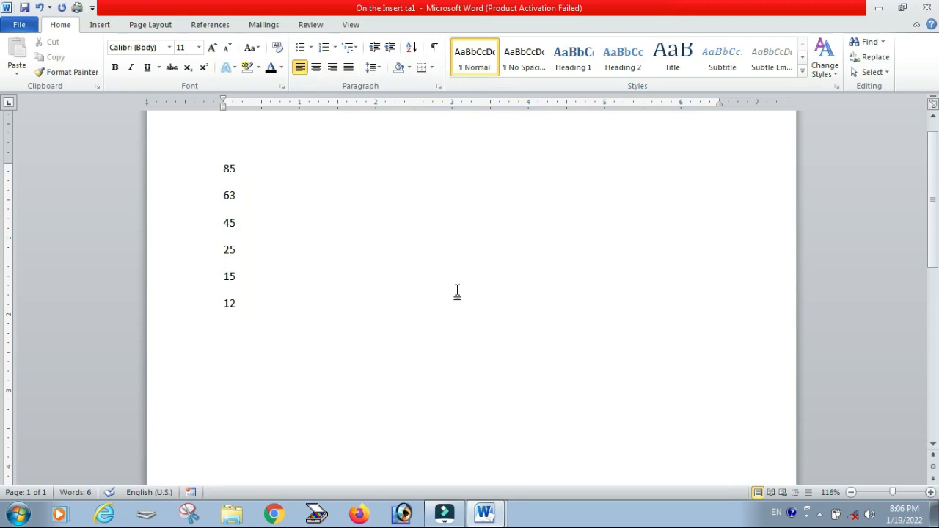
# Step: Select all the numbers and delete them
pyautogui.hotkey('ctrl', 'a')
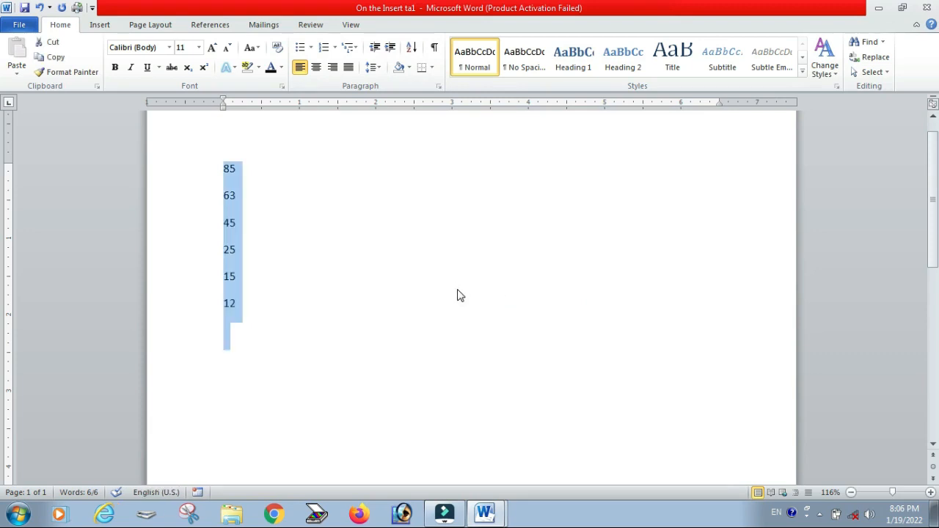
pyautogui.write('a')
pyautogui.press('BackSpace')
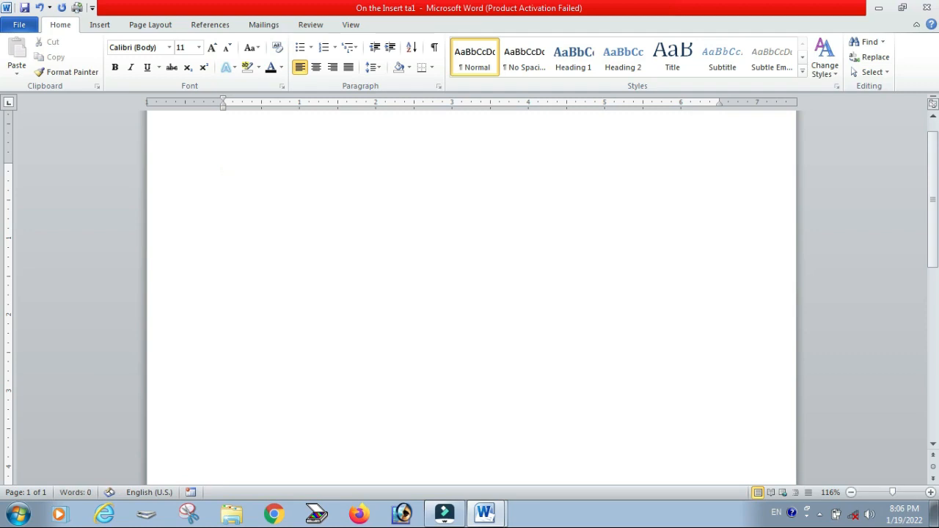
pyautogui.write('Abdul')
# Step: Enter the names Abdul, Manish, Pawan, Akash and Pooja on separate lines
pyautogui.press('Return')
pyautogui.write('A')
pyautogui.press('BackSpace')
pyautogui.write('Manish')
pyautogui.press('Return')
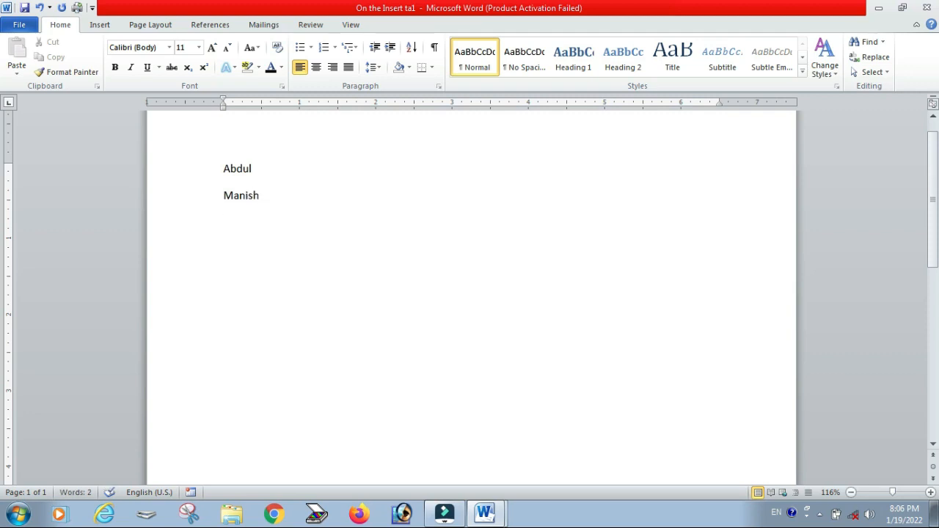
pyautogui.write('Pawan')
pyautogui.press('Return')
pyautogui.write('Akash')
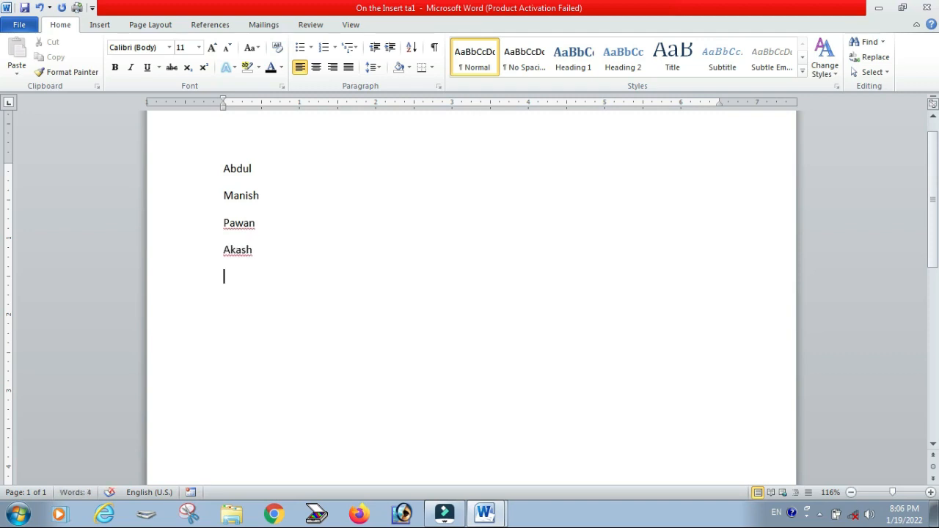
pyautogui.press('Return')
pyautogui.write('Pooja')
# Step: Select the names and sort them by paragraphs as text in ascending order
pyautogui.moveTo(222, 169)
pyautogui.mouseDown()
pyautogui.moveTo(264, 254)
pyautogui.moveTo(268, 285)
pyautogui.moveTo(218, 183)
pyautogui.mouseUp()
pyautogui.click(276, 291)
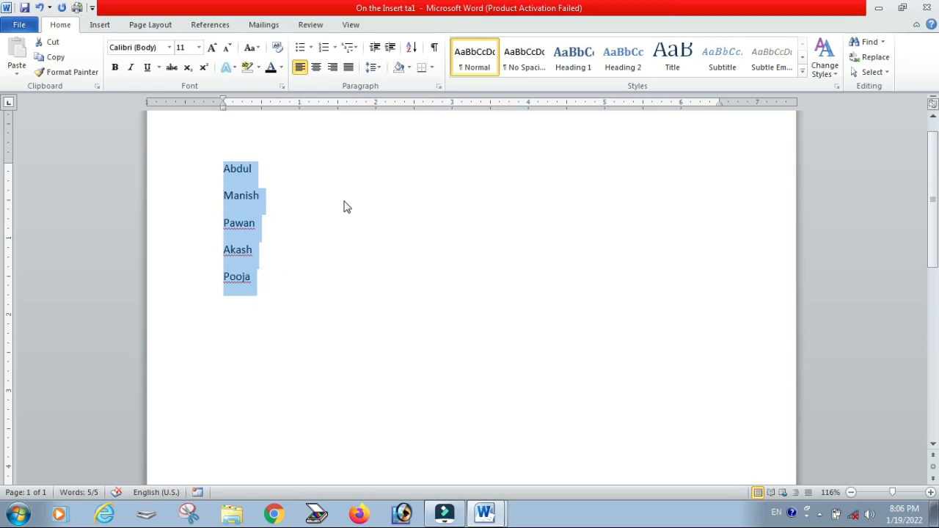
pyautogui.click(412, 48)
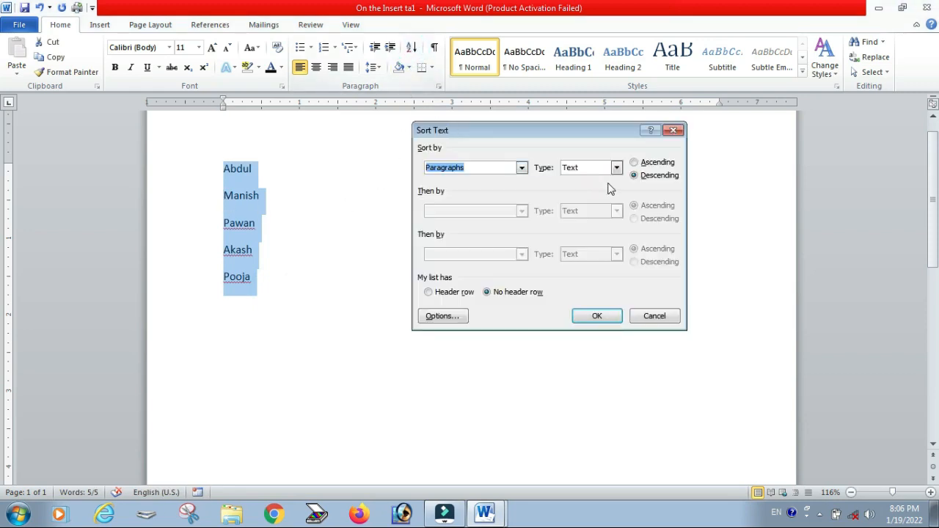
pyautogui.click(648, 163)
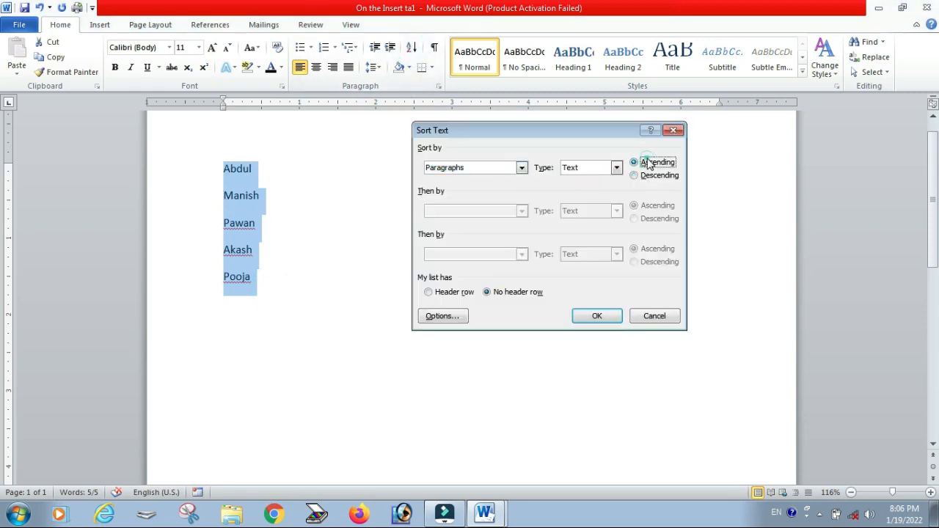
pyautogui.click(596, 316)
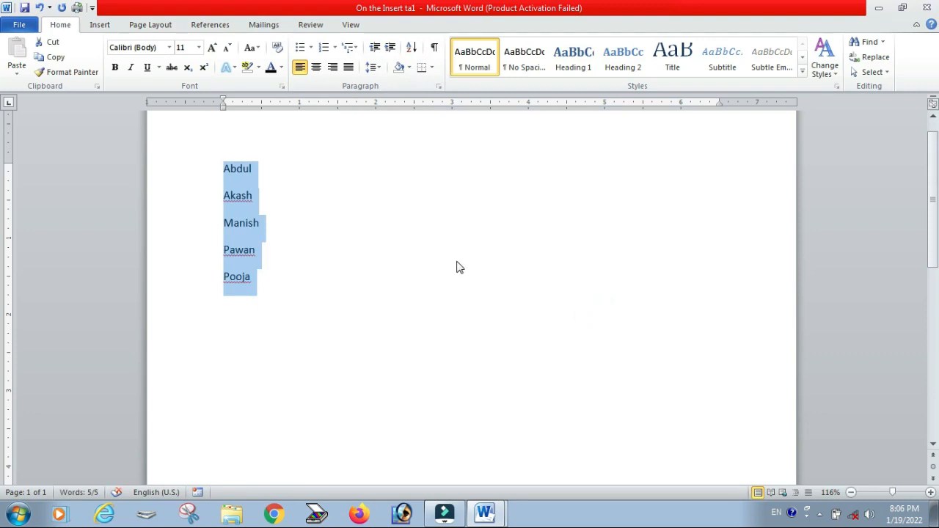
pyautogui.click(360, 260)
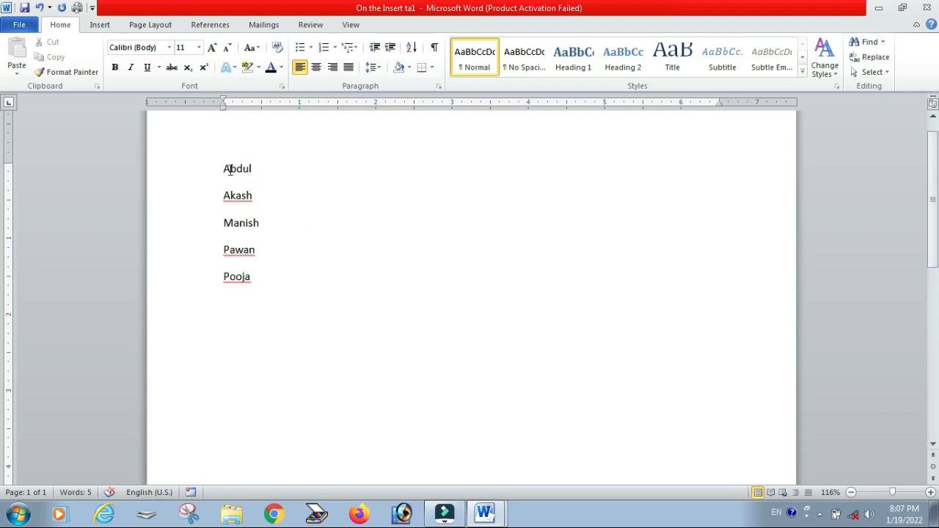
# Step: Select the names and sort them as text in descending order
pyautogui.moveTo(223, 168); pyautogui.dragTo(279, 295)
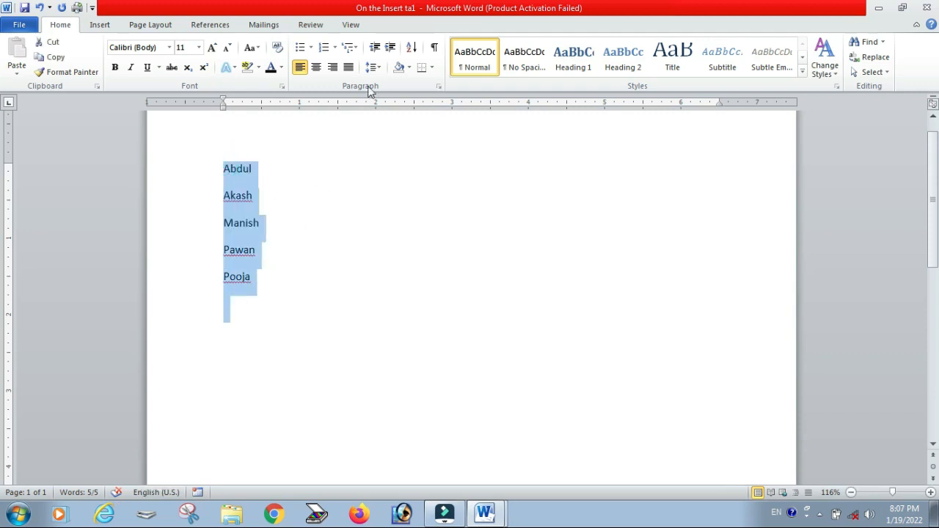
pyautogui.click(411, 47)
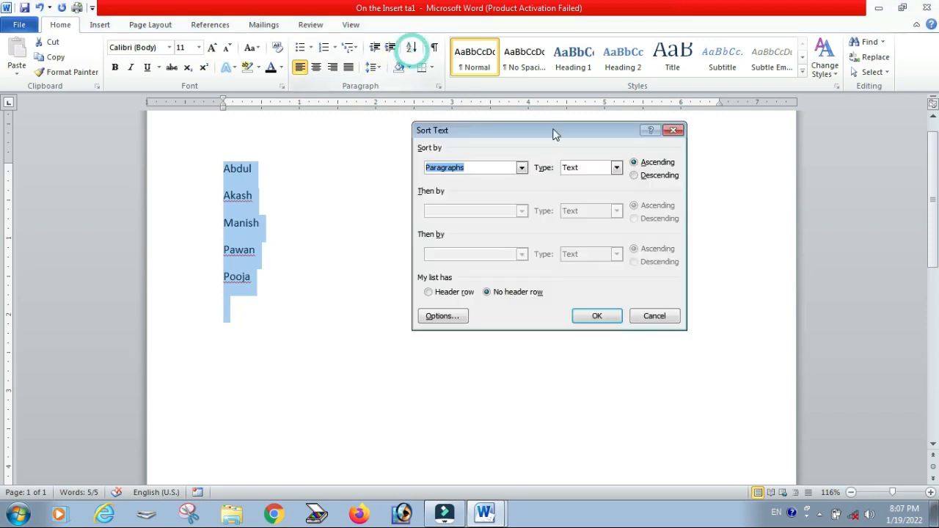
pyautogui.click(657, 176)
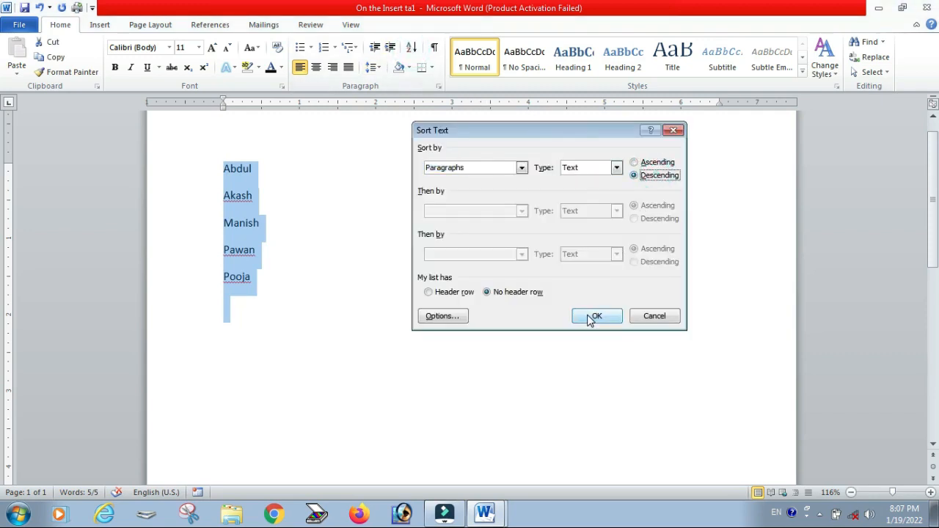
pyautogui.click(596, 316)
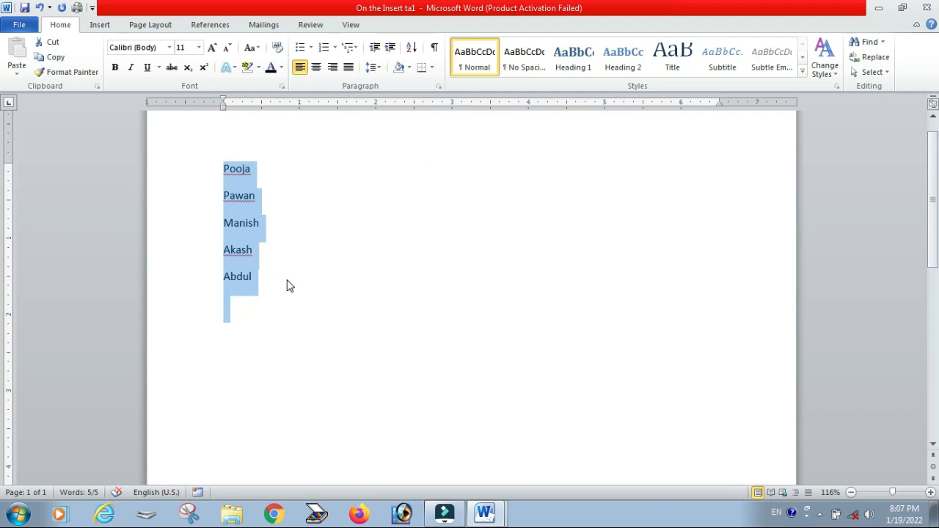
# Step: Replace the names with sample paragraphs by entering =rand()
pyautogui.write('=rand')
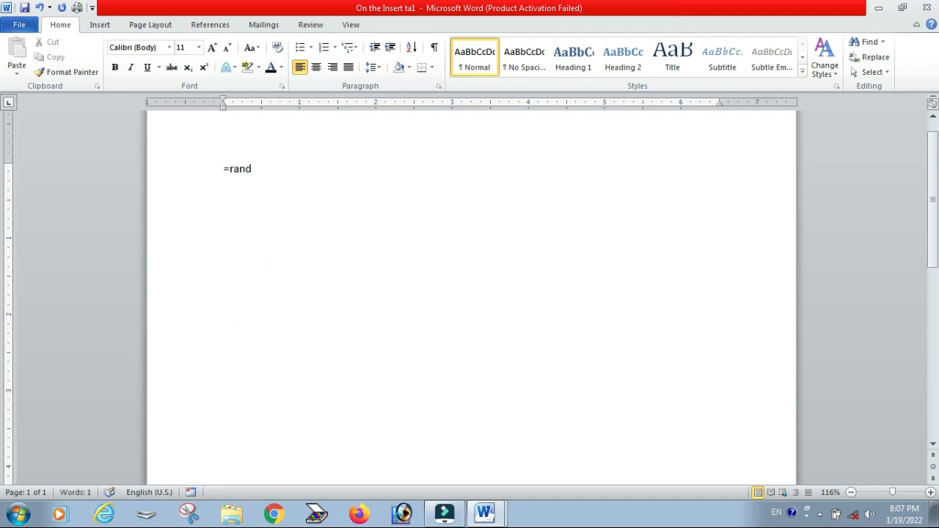
pyautogui.write('()')
pyautogui.press('Return')
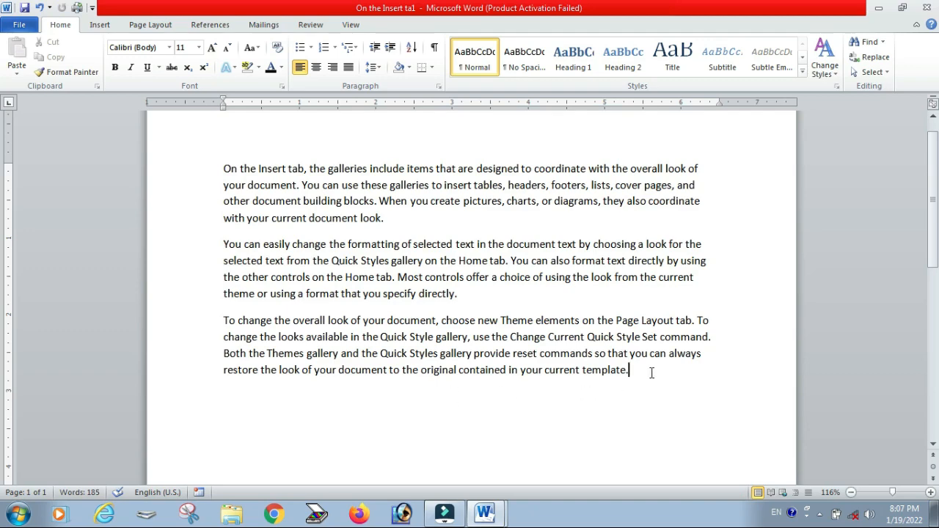
# Step: Select all paragraphs and cycle their alignment through right, centred, justified and left
pyautogui.moveTo(651, 373); pyautogui.dragTo(183, 168)
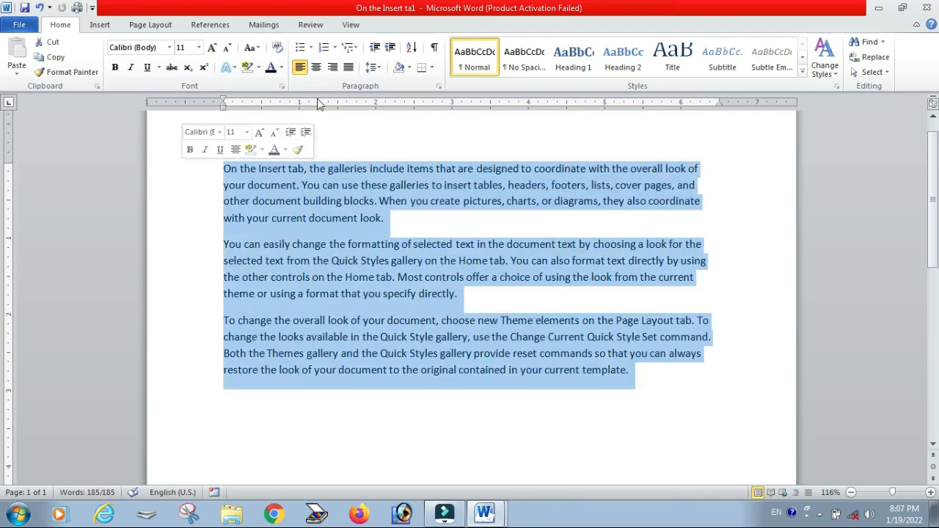
pyautogui.click(331, 67)
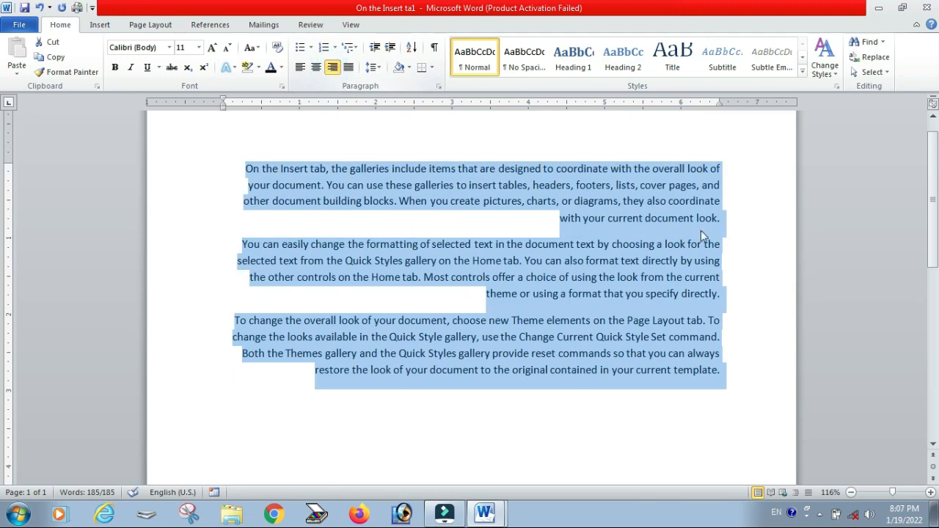
pyautogui.click(315, 67)
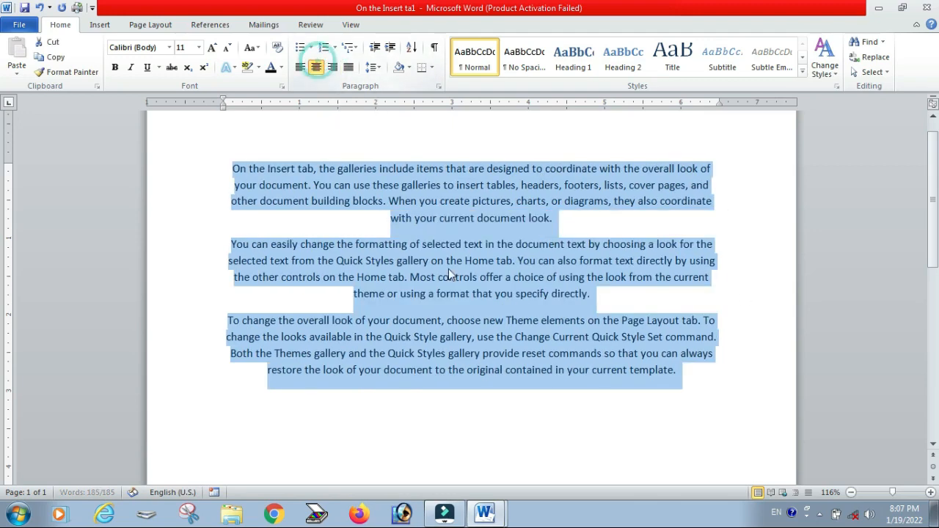
pyautogui.click(349, 67)
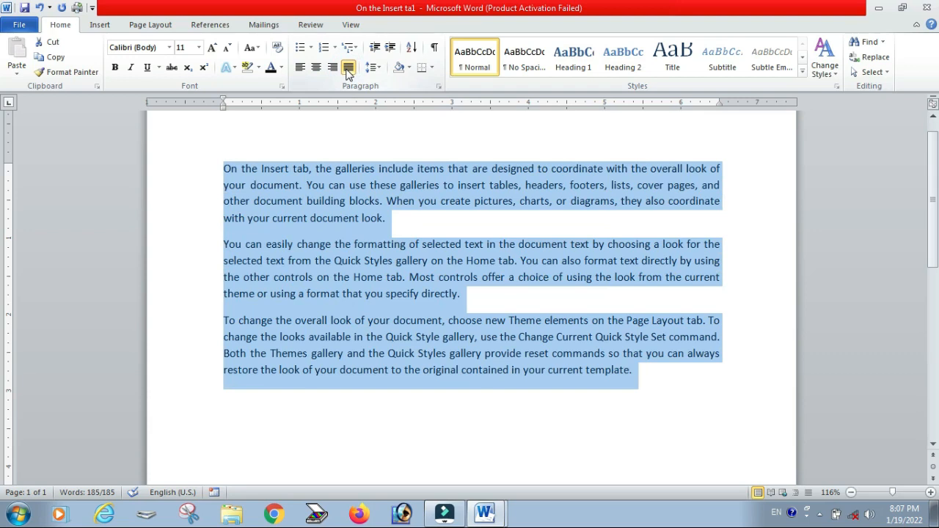
pyautogui.click(348, 68)
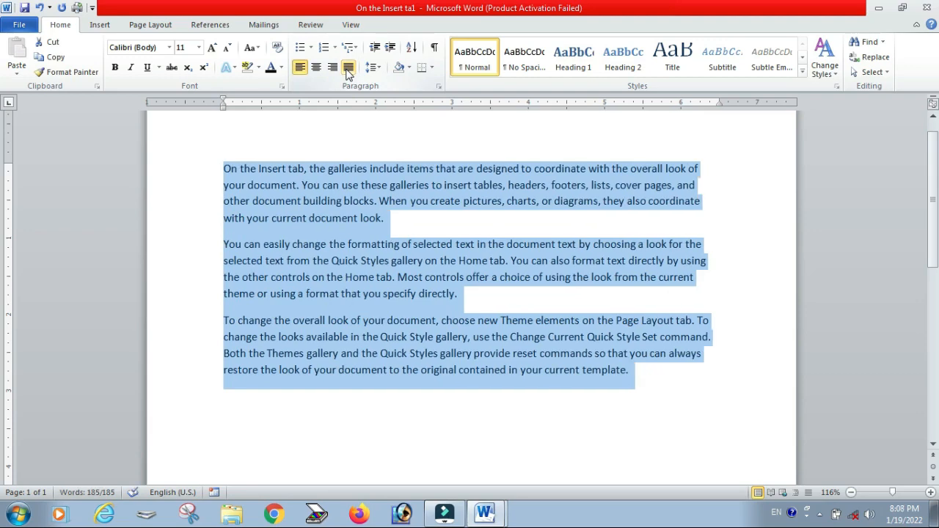
# Step: Realign the paragraphs right, then centred, then justified
pyautogui.hotkey('ctrl', 'r')
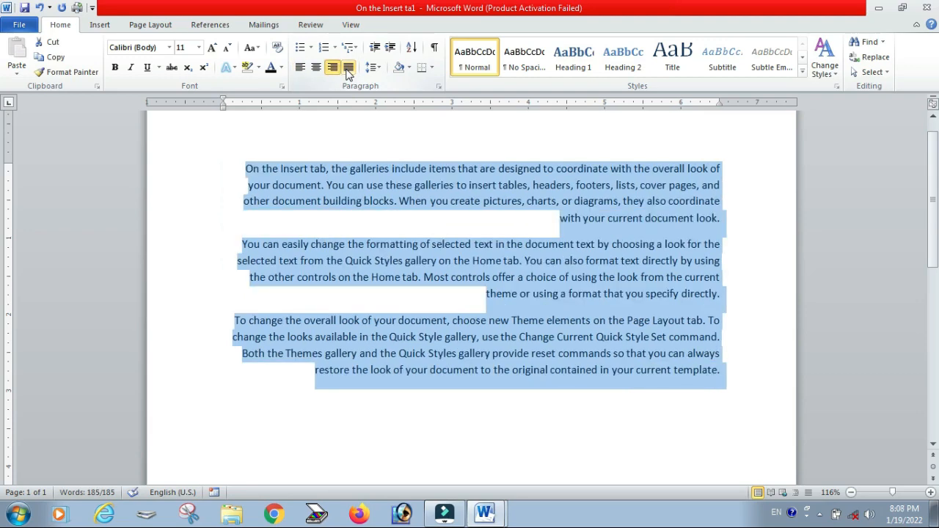
pyautogui.hotkey('ctrl', 'e')
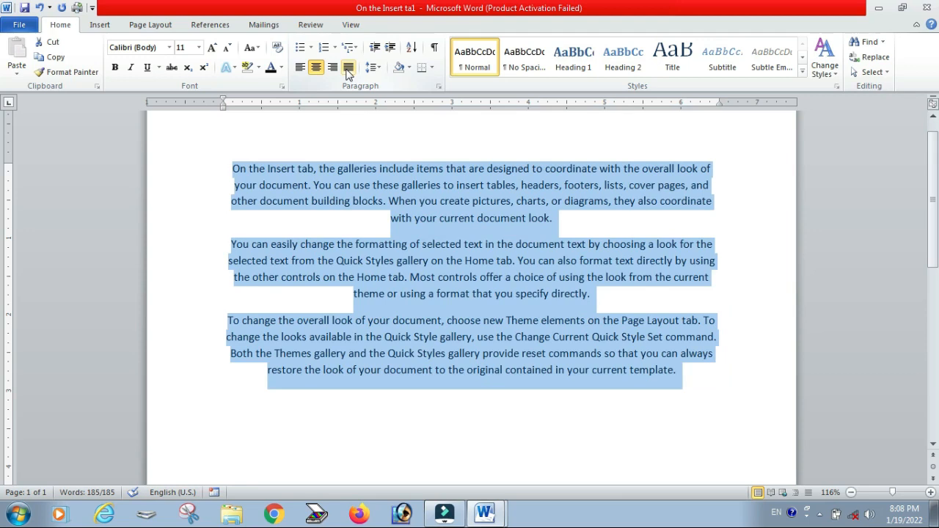
pyautogui.click(348, 68)
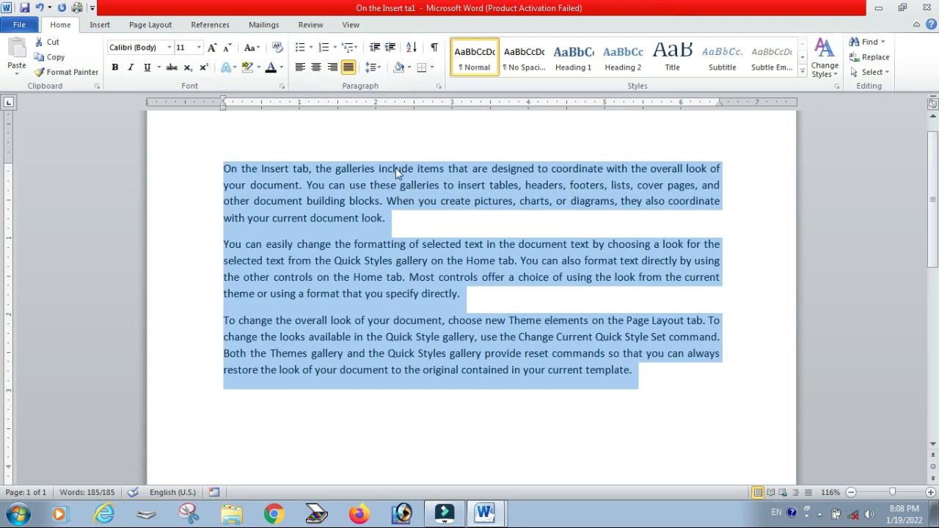
# Step: Open the line spacing choices for the selected paragraphs
pyautogui.click(373, 68)
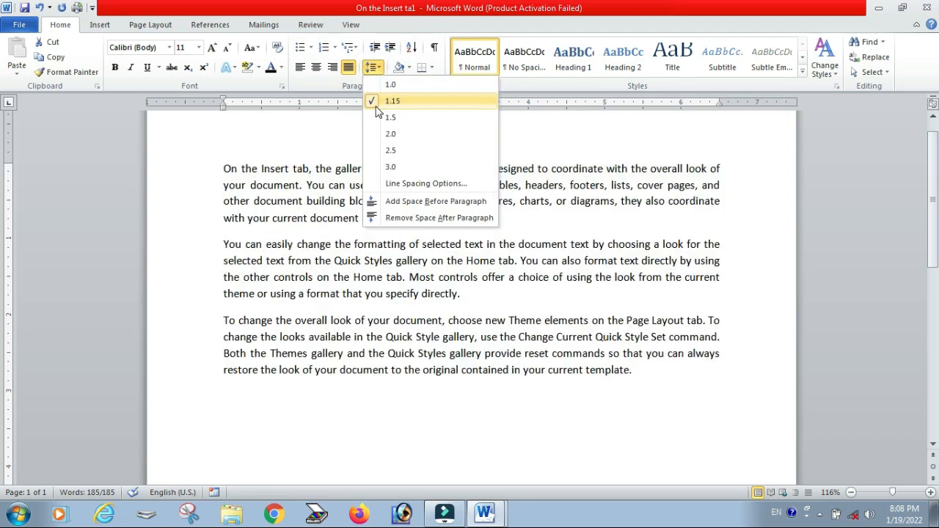
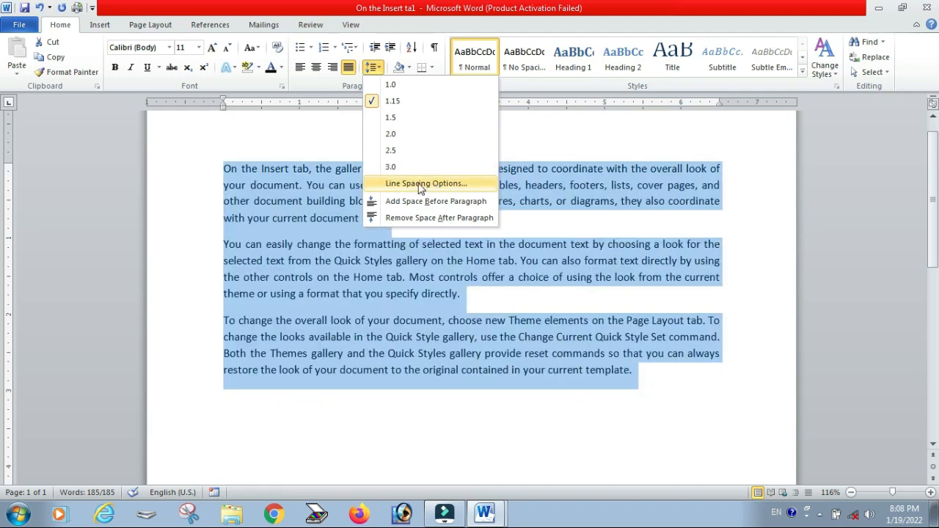
# Step: Set the selected paragraphs' line spacing to Multiple at 4 through Line Spacing Options
pyautogui.click(411, 183)
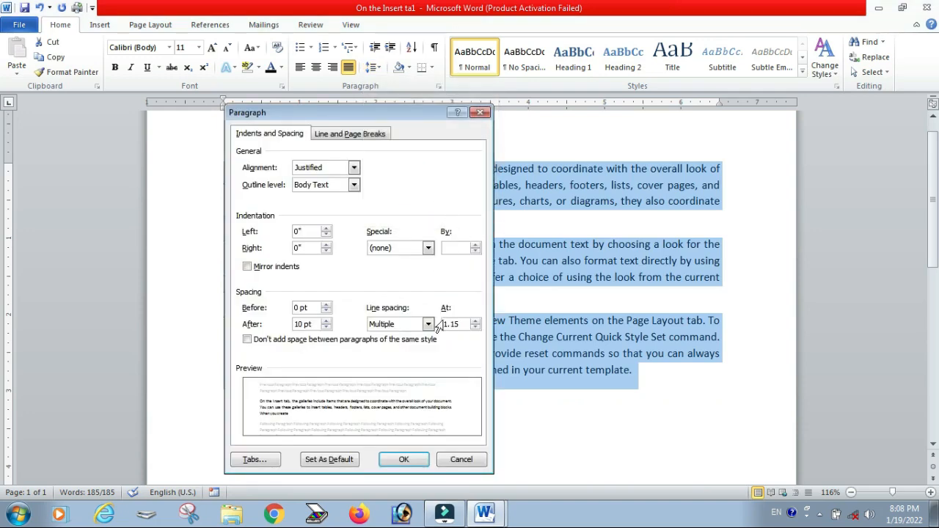
pyautogui.moveTo(463, 322); pyautogui.dragTo(437, 324)
pyautogui.write('4')
pyautogui.click(396, 461)
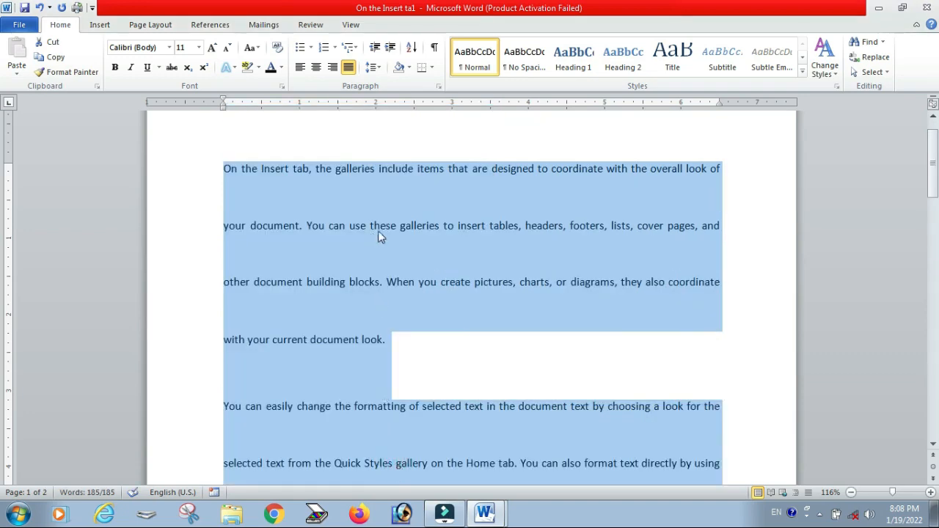
# Step: Reset the paragraphs' line spacing to 1.15
pyautogui.click(372, 67)
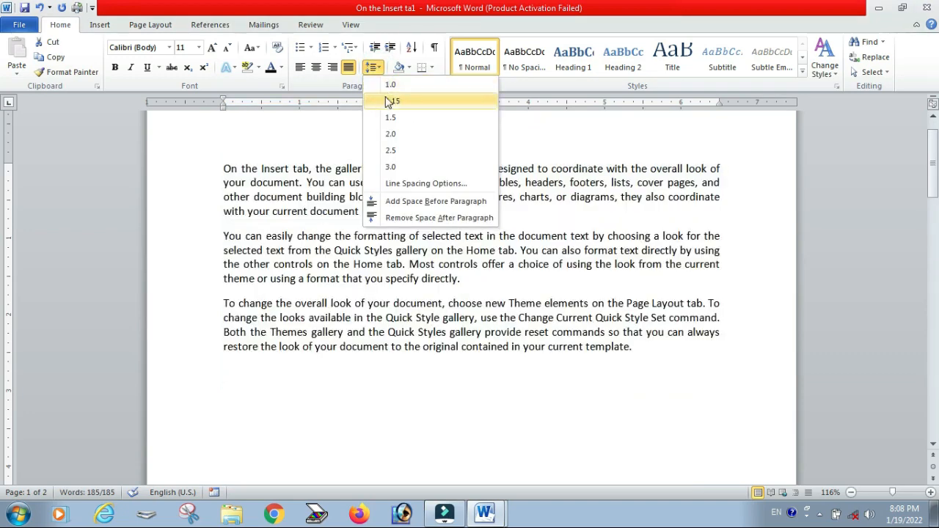
pyautogui.click(391, 101)
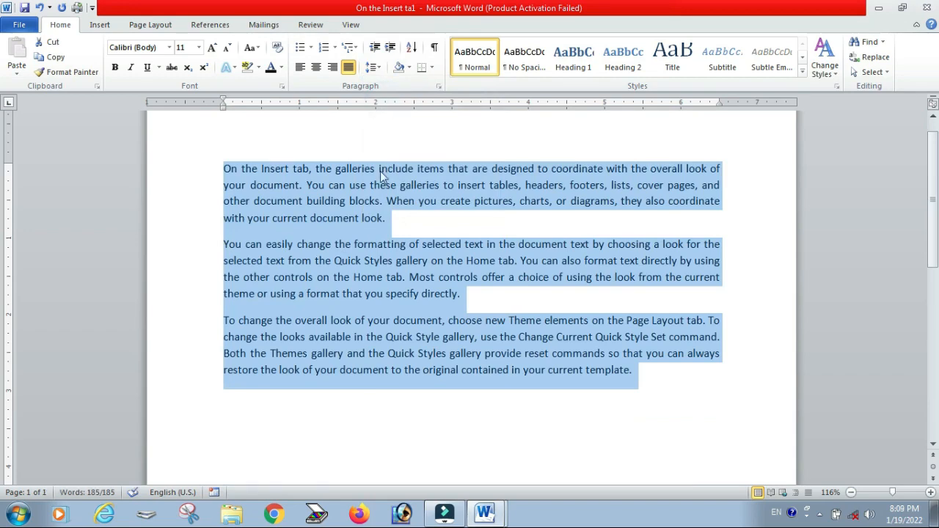
pyautogui.click(411, 214)
pyautogui.moveTo(223, 168); pyautogui.dragTo(634, 381)
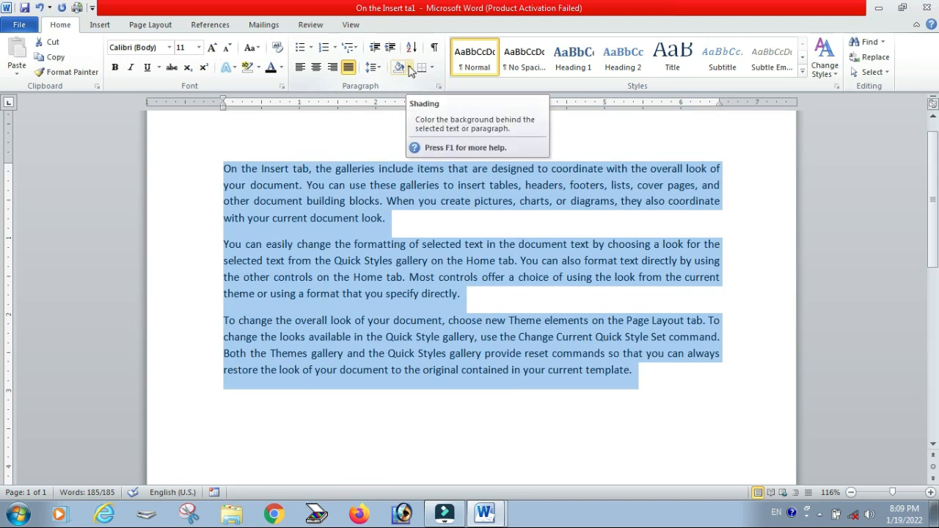
pyautogui.click(409, 67)
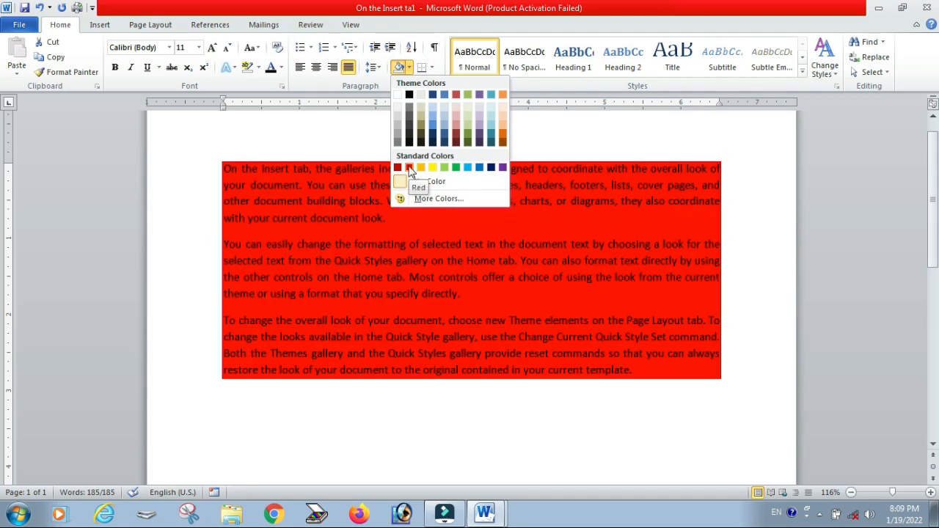
pyautogui.click(369, 222)
pyautogui.click(370, 218)
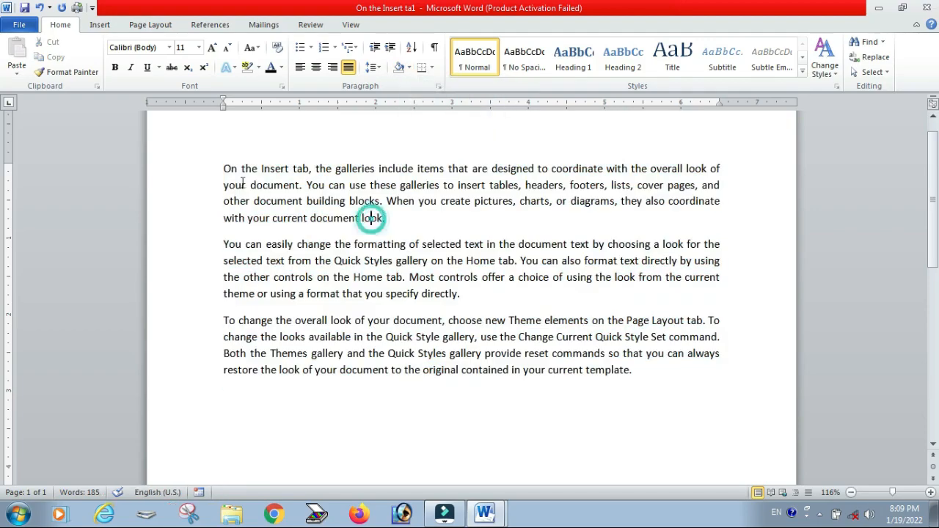
pyautogui.moveTo(377, 168); pyautogui.dragTo(223, 169)
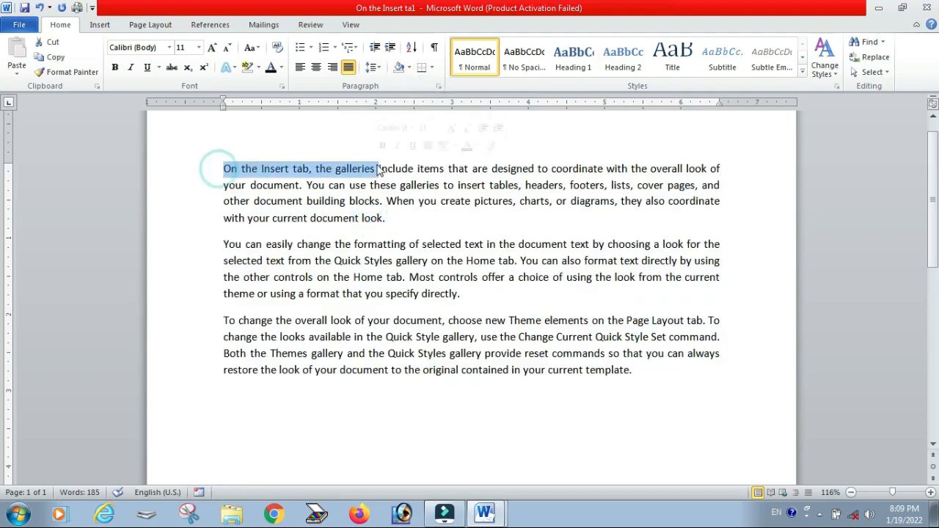
pyautogui.click(408, 68)
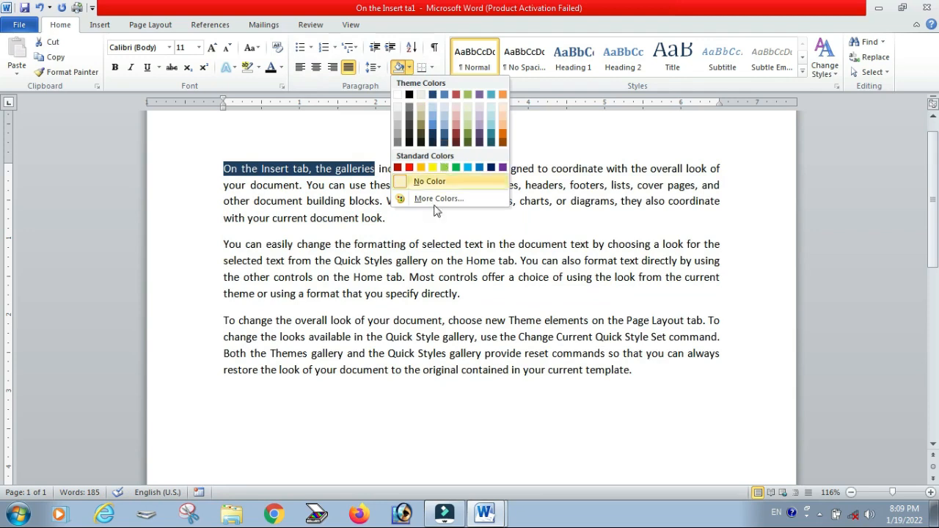
pyautogui.click(404, 233)
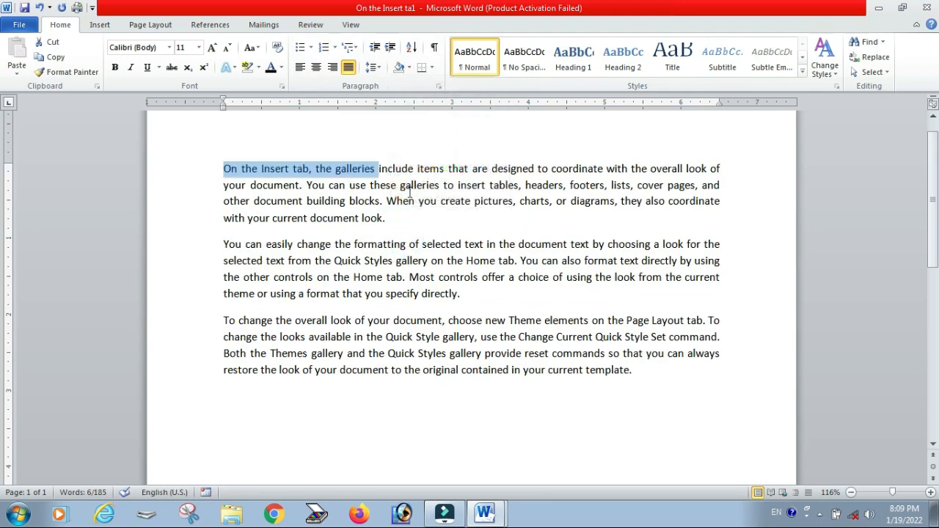
pyautogui.click(242, 138)
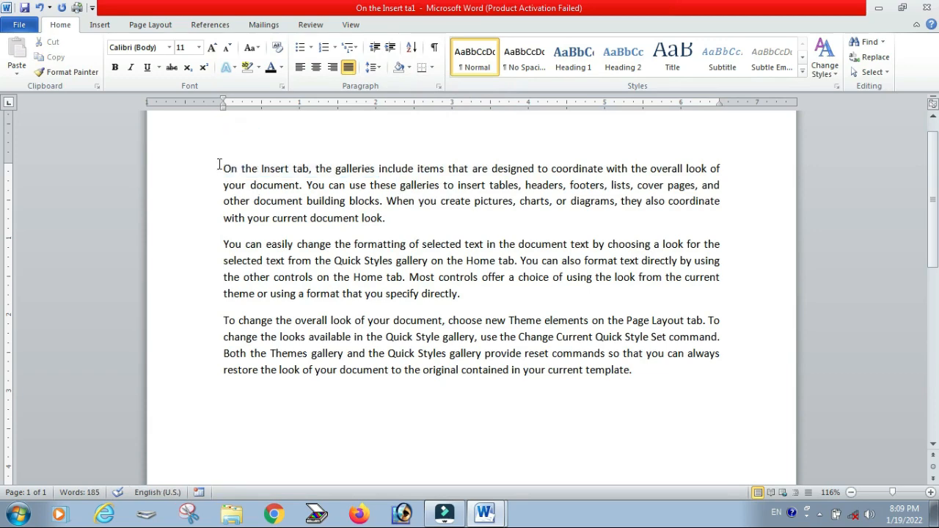
# Step: Select the first paragraph and apply yellow shading to it
pyautogui.moveTo(218, 167); pyautogui.dragTo(646, 378)
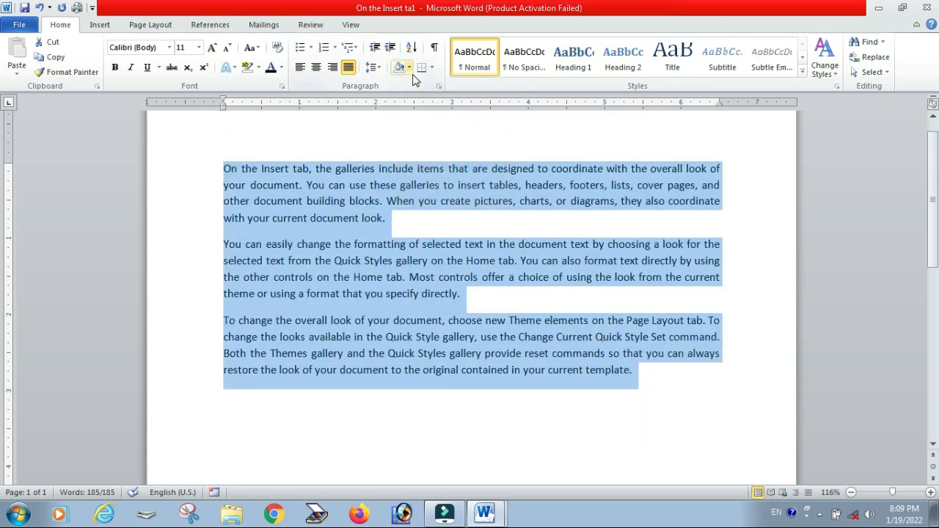
pyautogui.click(390, 216)
pyautogui.moveTo(399, 224); pyautogui.dragTo(311, 198)
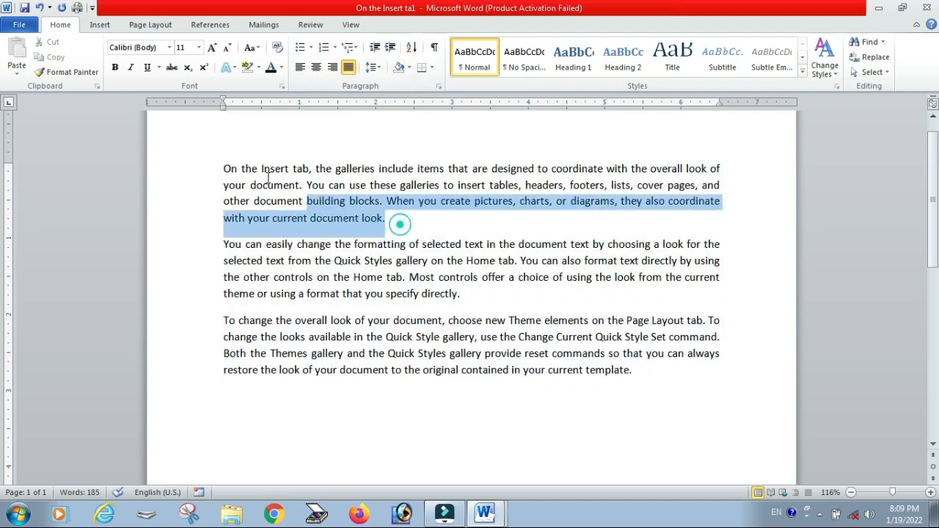
pyautogui.moveTo(245, 168); pyautogui.dragTo(227, 169)
pyautogui.click(224, 183)
pyautogui.tripleClick(221, 163)
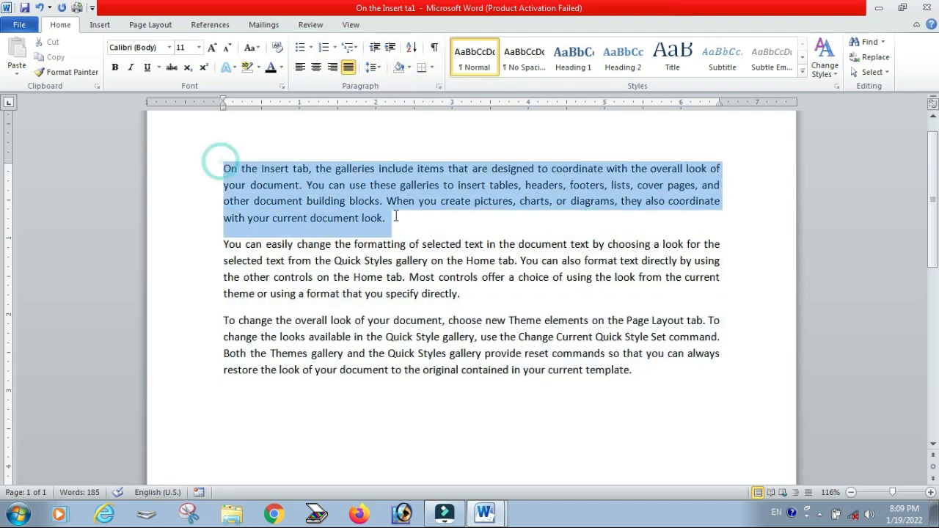
pyautogui.click(409, 67)
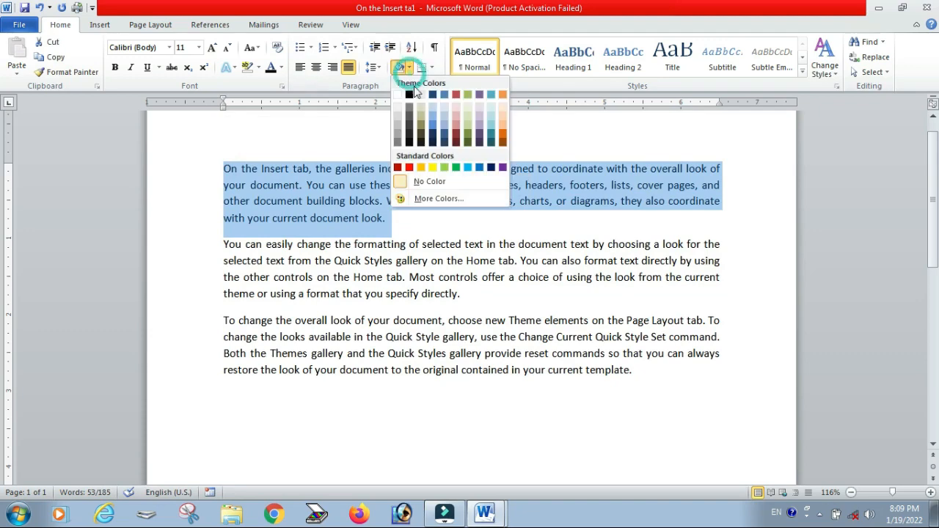
pyautogui.click(435, 168)
# Step: Drag part of the last paragraph's text to a new position and highlight that paragraph yellow
pyautogui.moveTo(223, 317); pyautogui.dragTo(589, 370)
pyautogui.moveTo(661, 370); pyautogui.dragTo(231, 320)
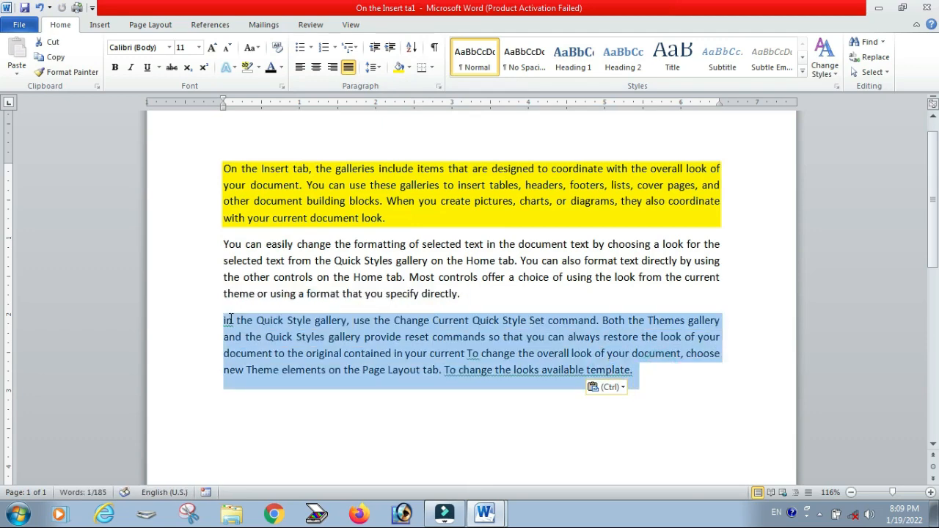
pyautogui.click(259, 68)
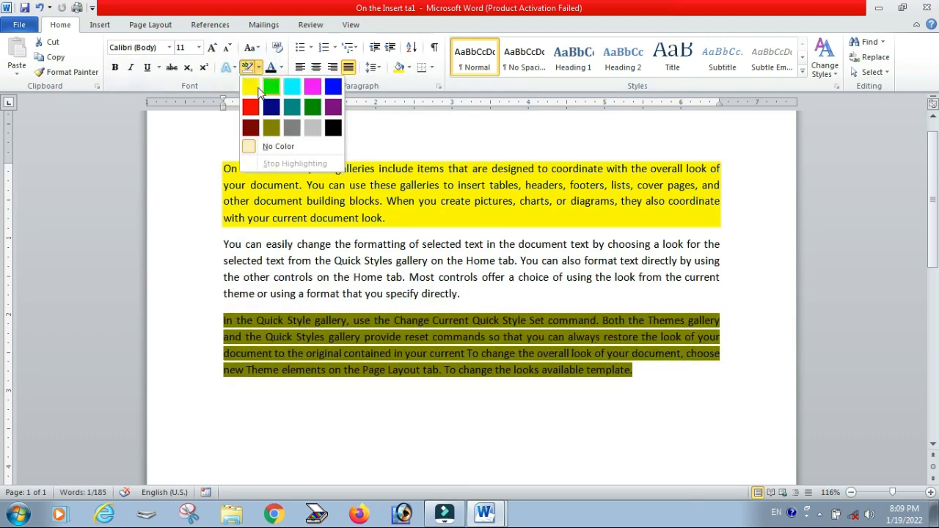
pyautogui.click(254, 89)
pyautogui.click(579, 415)
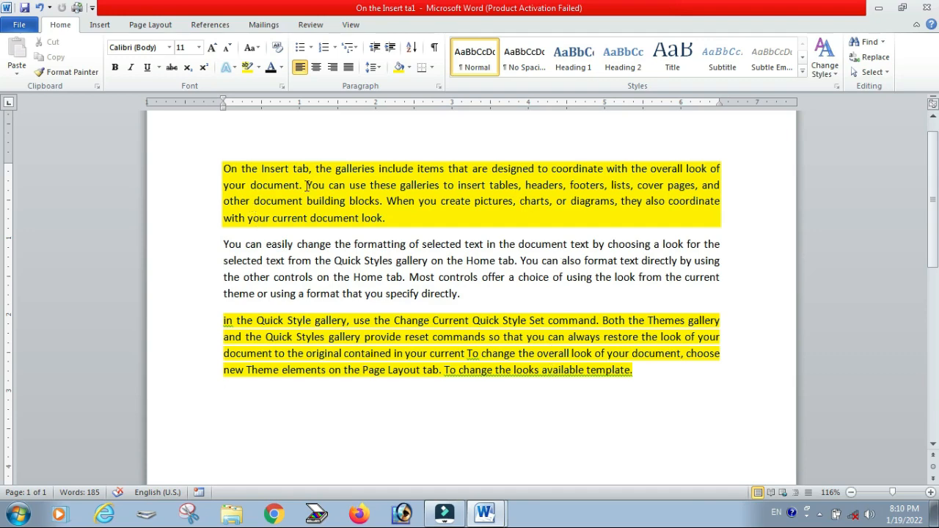
# Step: Undo the highlight, the text move and the yellow shading
pyautogui.hotkey('ctrl', 'z')
pyautogui.hotkey('ctrl', 'z')
pyautogui.hotkey('ctrl', 'z')
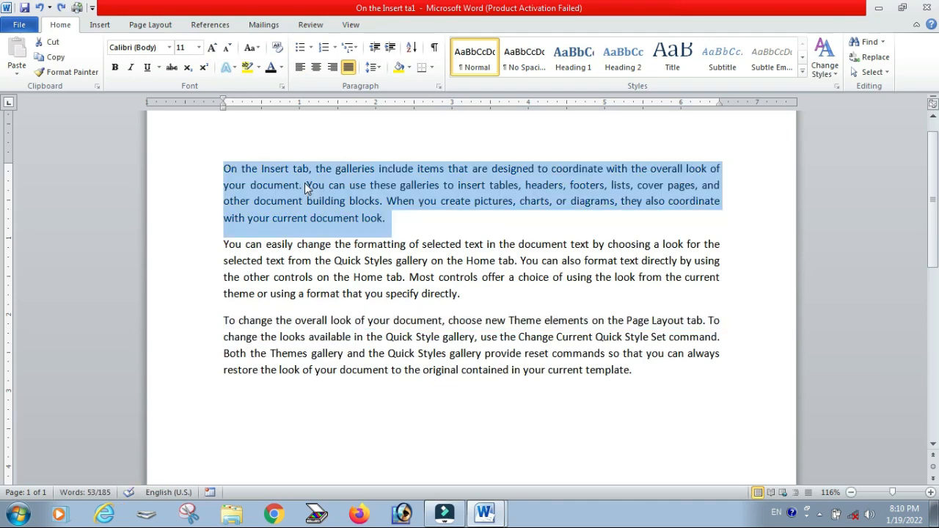
# Step: Select the first paragraph and add a bottom border to it
pyautogui.click(475, 202)
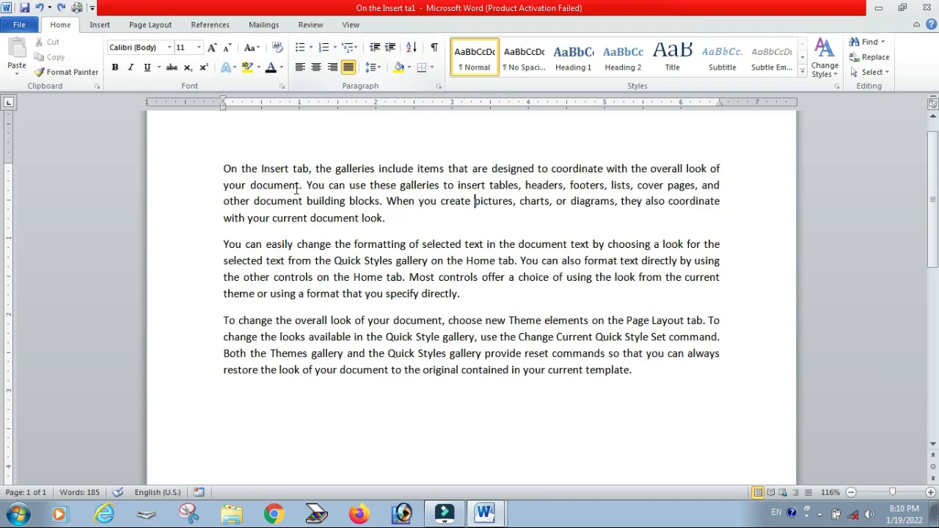
pyautogui.moveTo(218, 168); pyautogui.dragTo(408, 225)
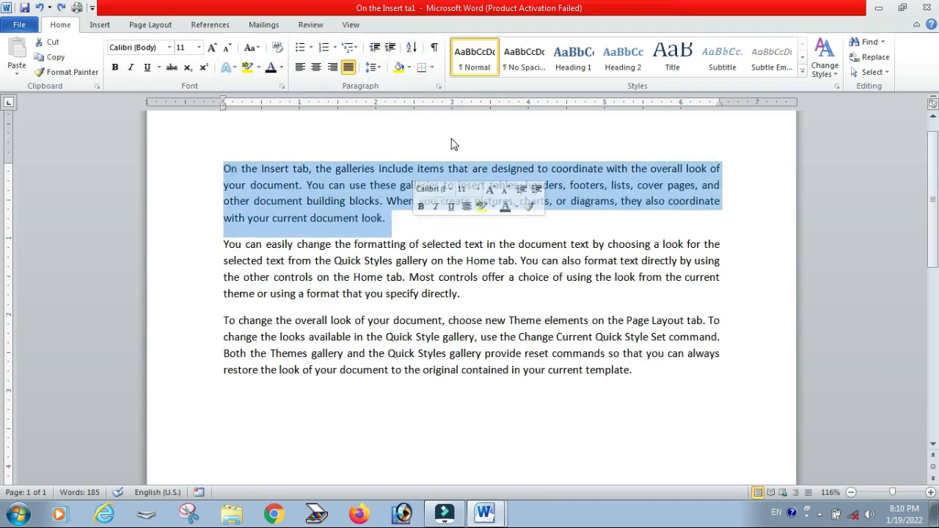
pyautogui.click(432, 67)
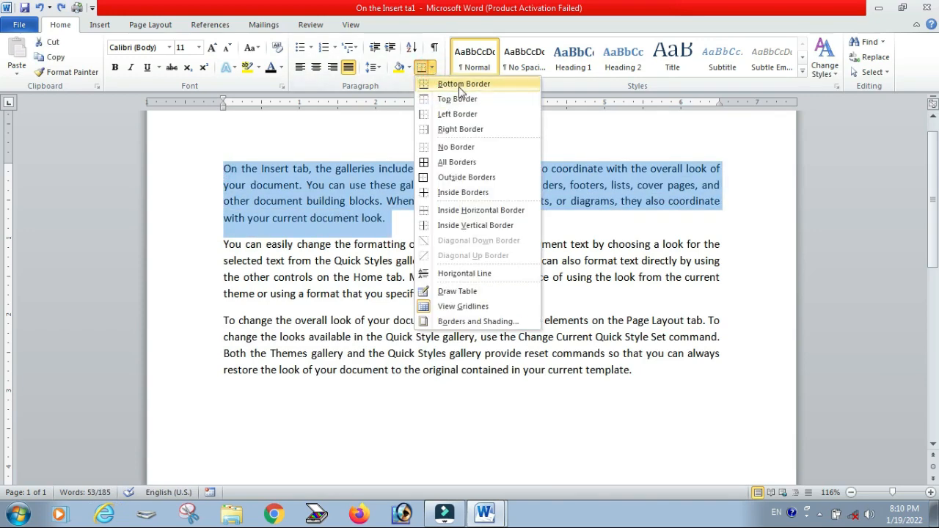
pyautogui.click(443, 142)
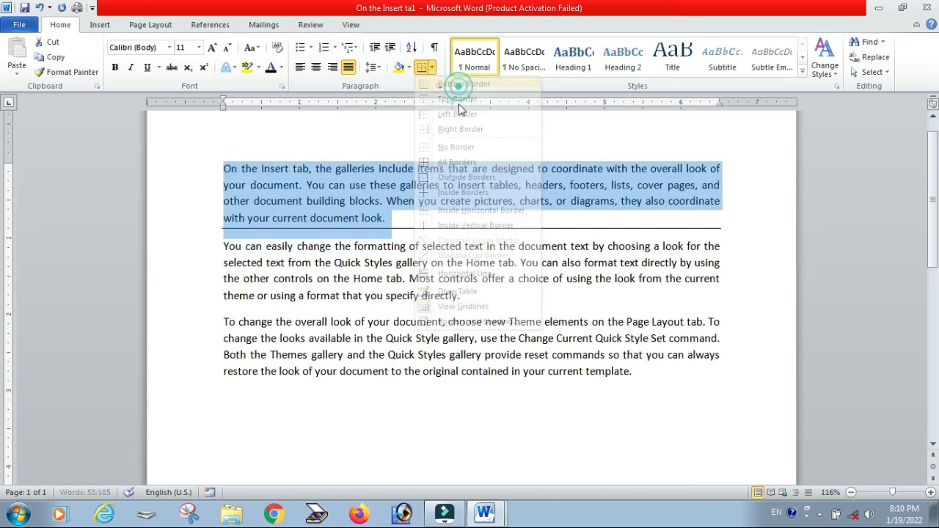
# Step: Add top, left and right borders to the first paragraph to enclose it in a box
pyautogui.click(408, 67)
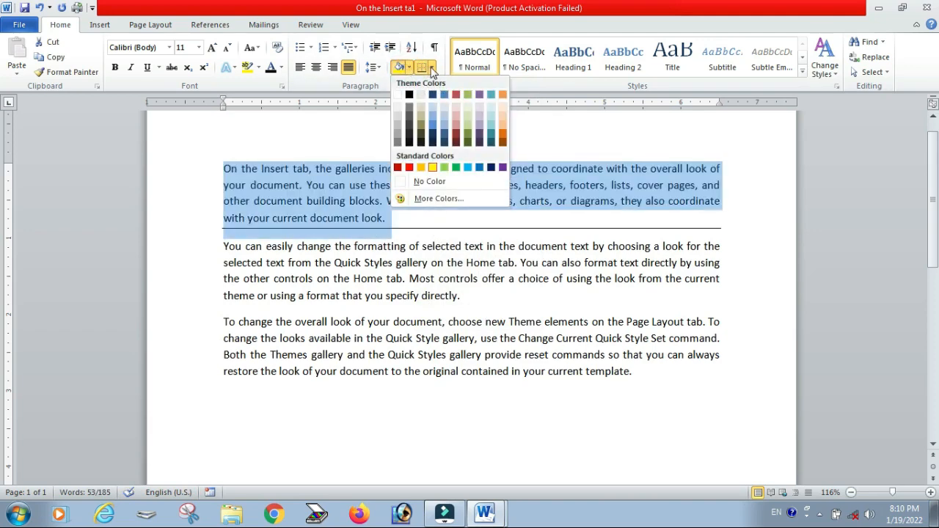
pyautogui.click(432, 68)
pyautogui.click(433, 69)
pyautogui.click(432, 70)
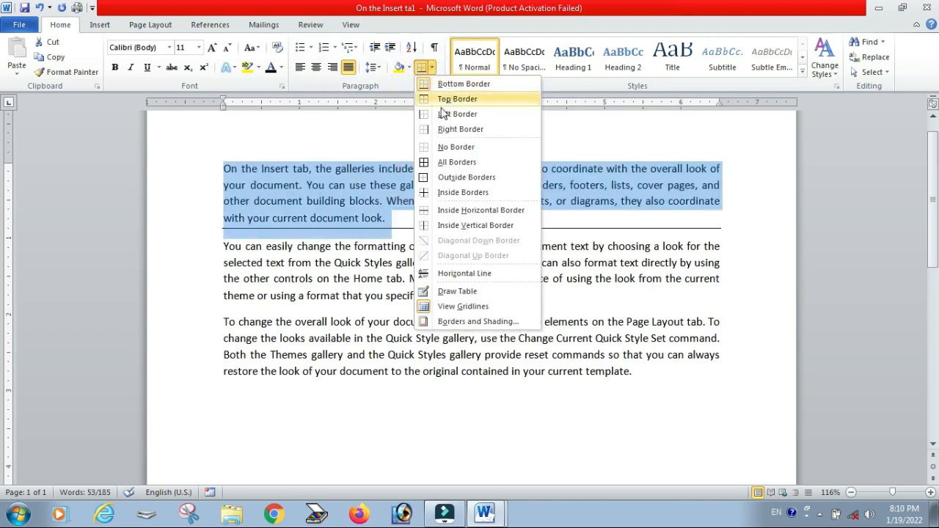
pyautogui.click(444, 101)
pyautogui.click(432, 70)
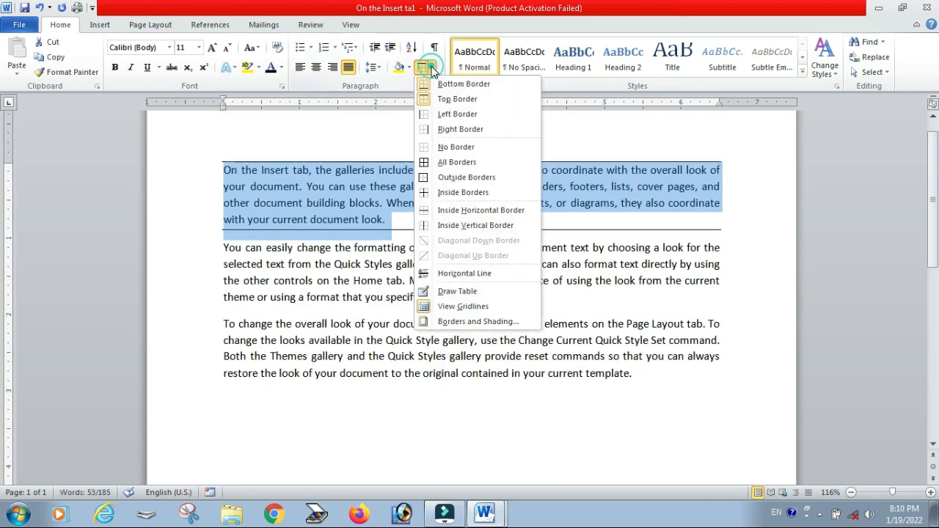
pyautogui.click(447, 119)
pyautogui.click(433, 70)
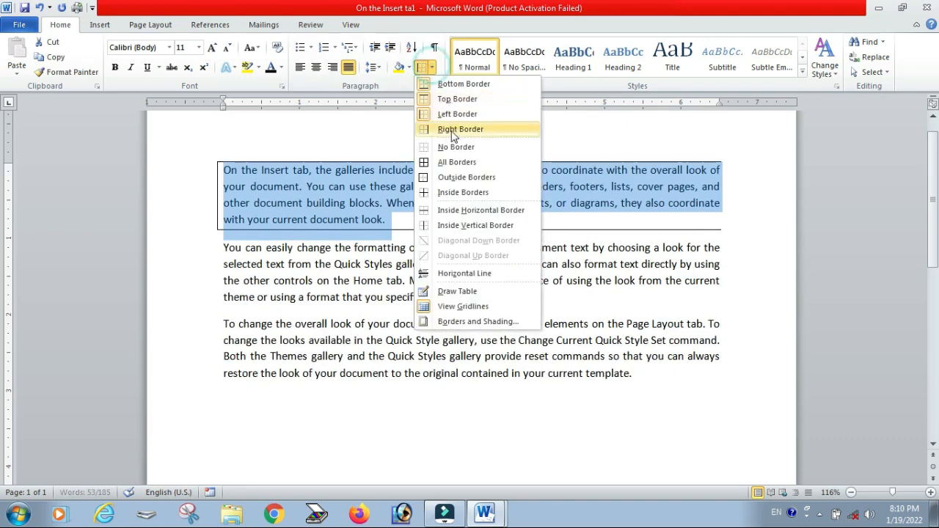
pyautogui.click(448, 130)
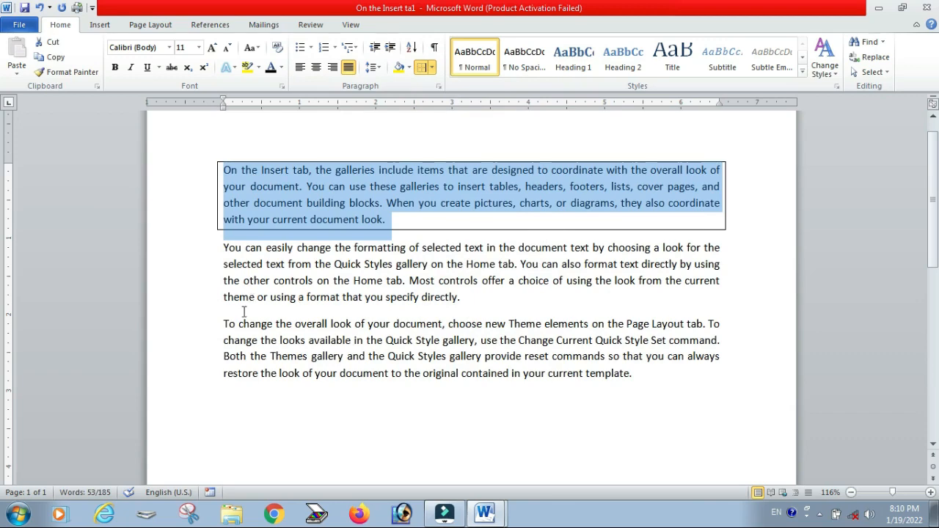
# Step: Select the last paragraph and apply outside borders to it
pyautogui.moveTo(224, 324); pyautogui.dragTo(640, 387)
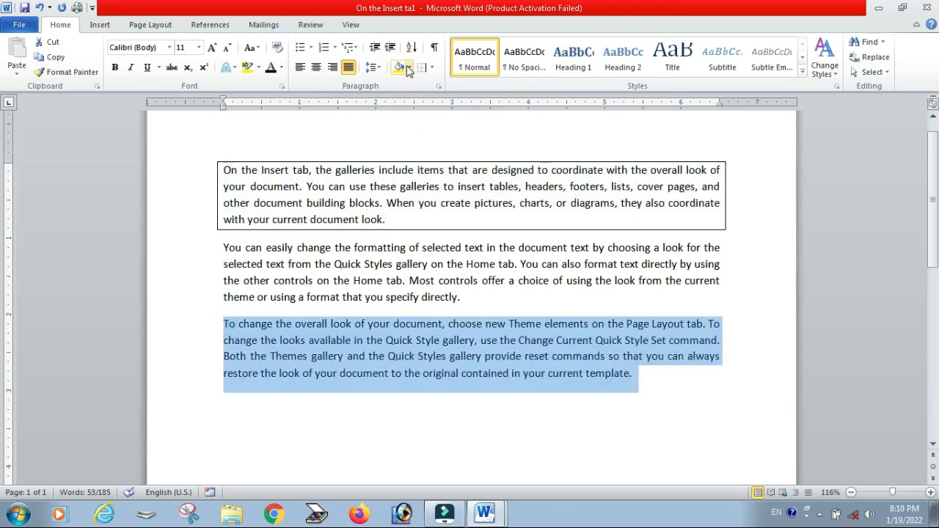
pyautogui.click(433, 67)
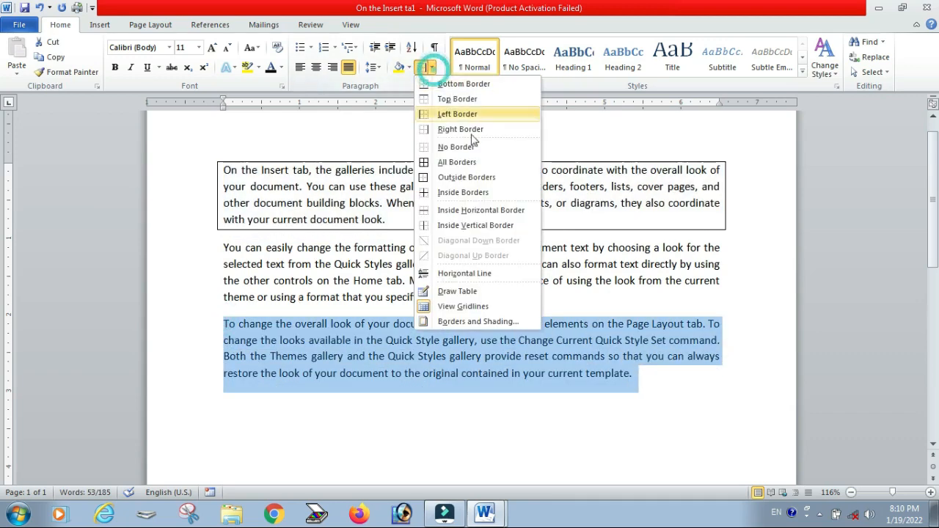
pyautogui.click(433, 182)
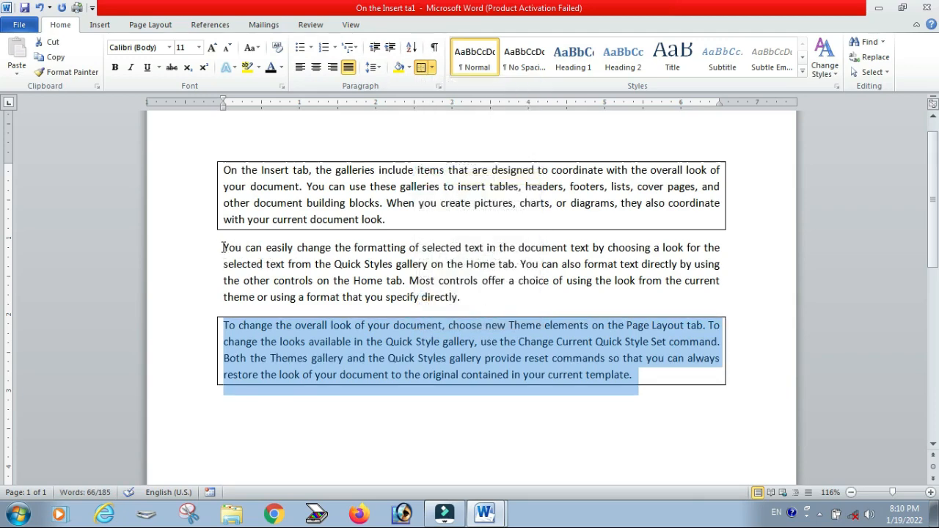
# Step: Move the last paragraph's text from 'Theme elements' onward into the first paragraph after 'On the Insert'
pyautogui.moveTo(222, 169); pyautogui.dragTo(593, 378)
pyautogui.click(595, 378)
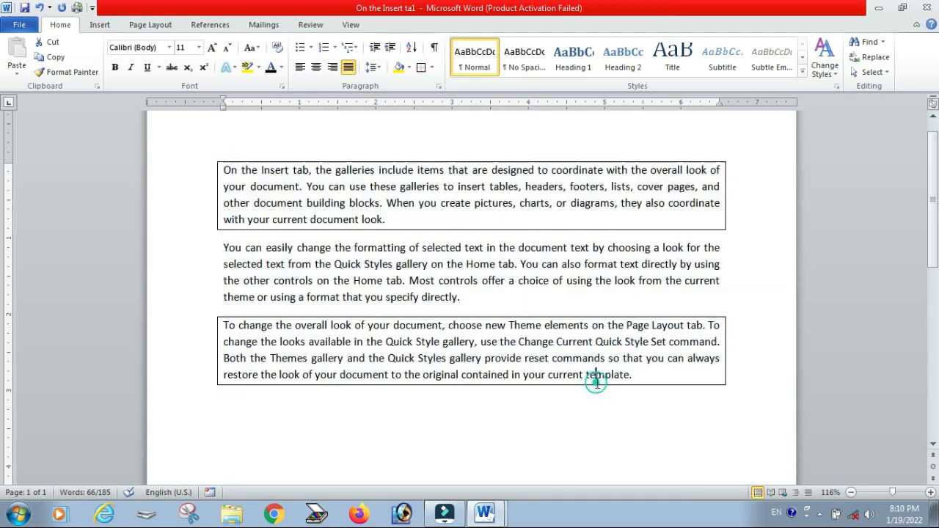
pyautogui.moveTo(675, 374); pyautogui.dragTo(509, 325)
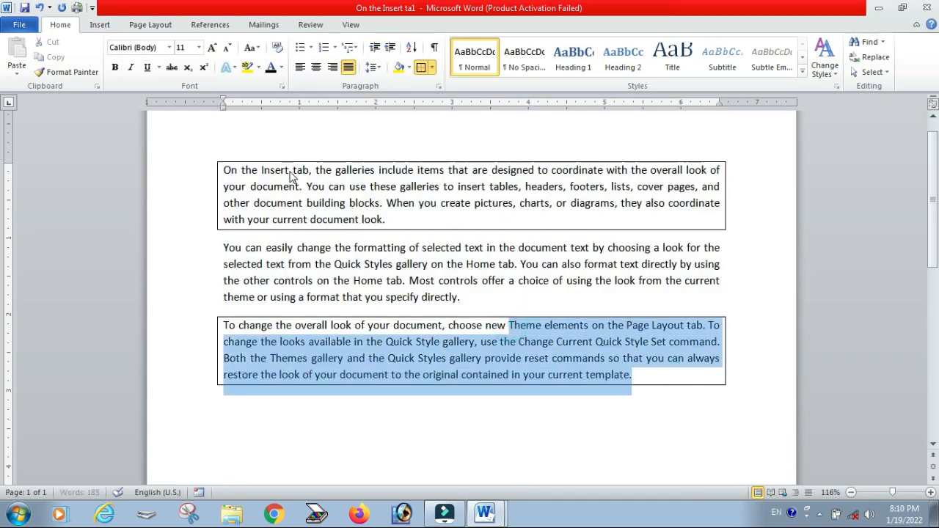
pyautogui.moveTo(291, 176); pyautogui.dragTo(292, 176)
# Step: Select the whole document and apply All Borders, then undo twice to reverse the borders and the text move
pyautogui.hotkey('ctrl', 'a')
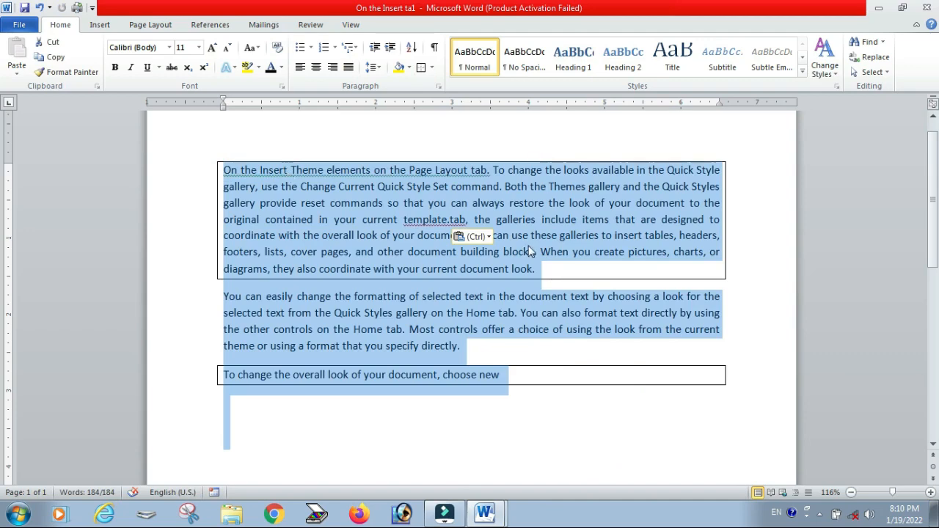
pyautogui.click(432, 68)
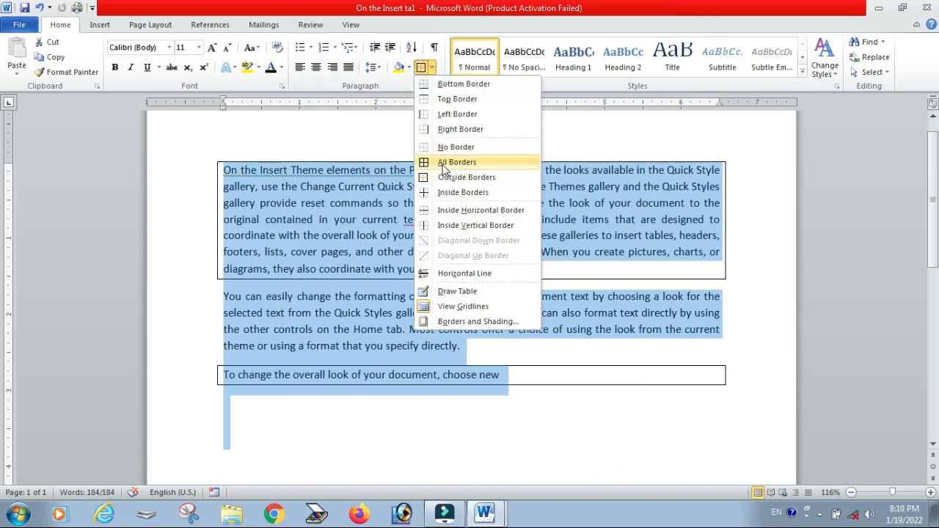
pyautogui.click(443, 163)
pyautogui.click(587, 391)
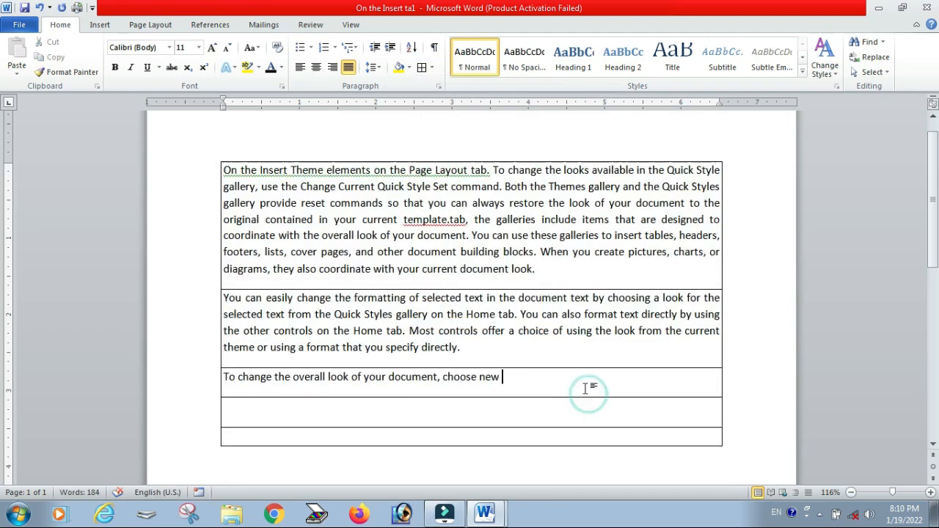
pyautogui.hotkey('ctrl', 'z')
pyautogui.hotkey('ctrl', 'z')
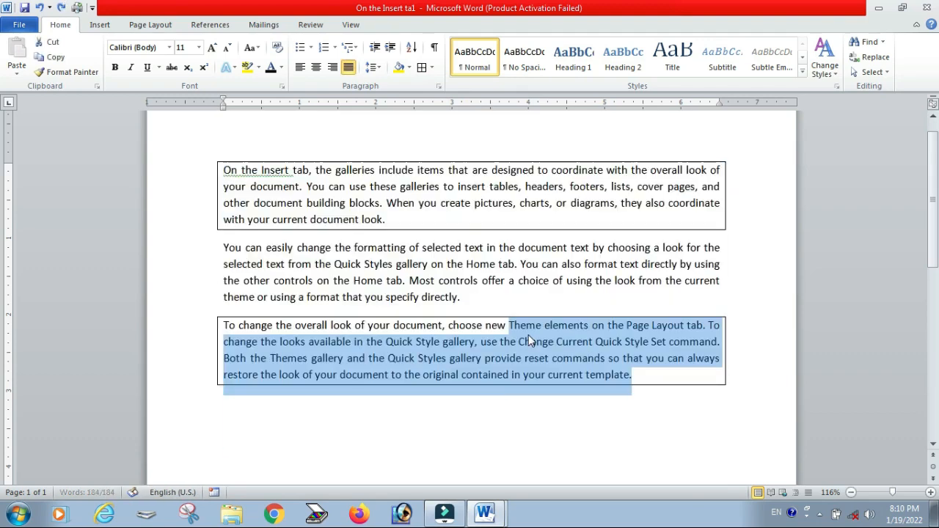
# Step: Select the whole document and apply a 3 pt thick-line box border to it through Borders and Shading
pyautogui.hotkey('ctrl', 'a')
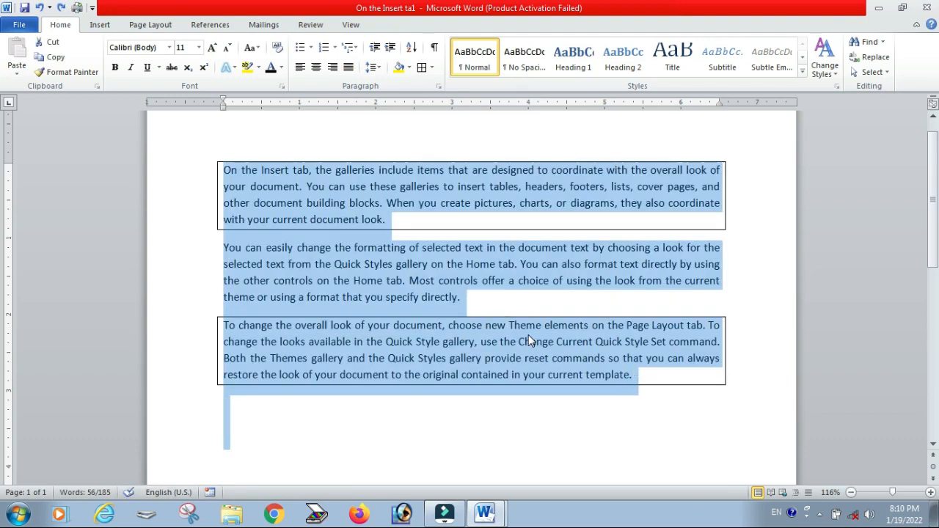
pyautogui.rightClick(431, 71)
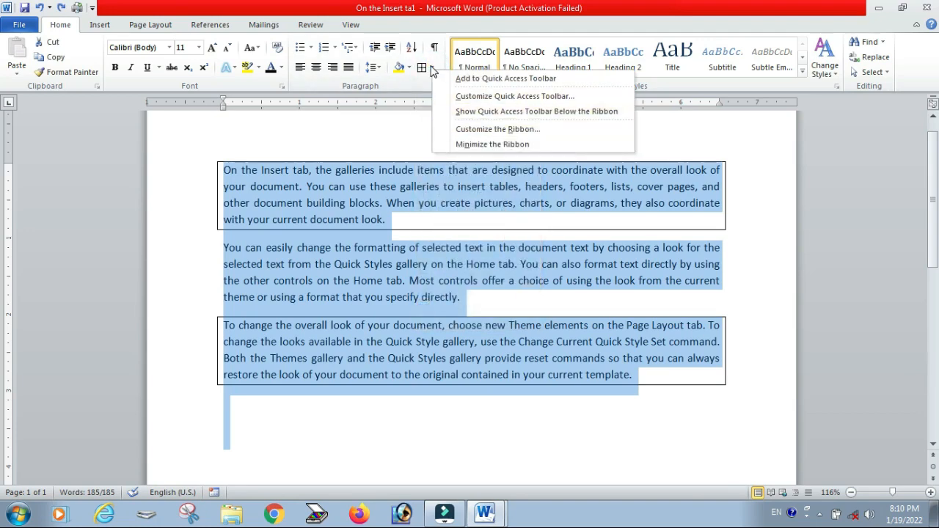
pyautogui.click(432, 68)
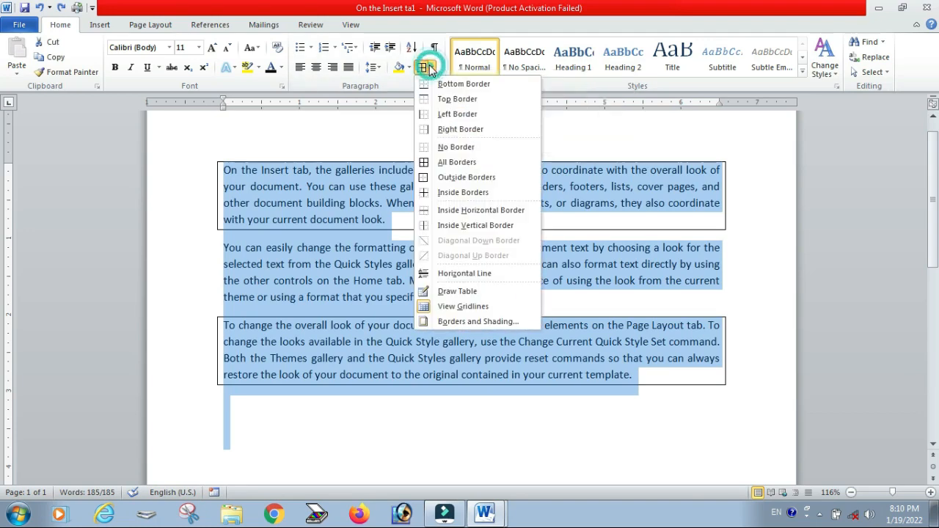
pyautogui.click(477, 325)
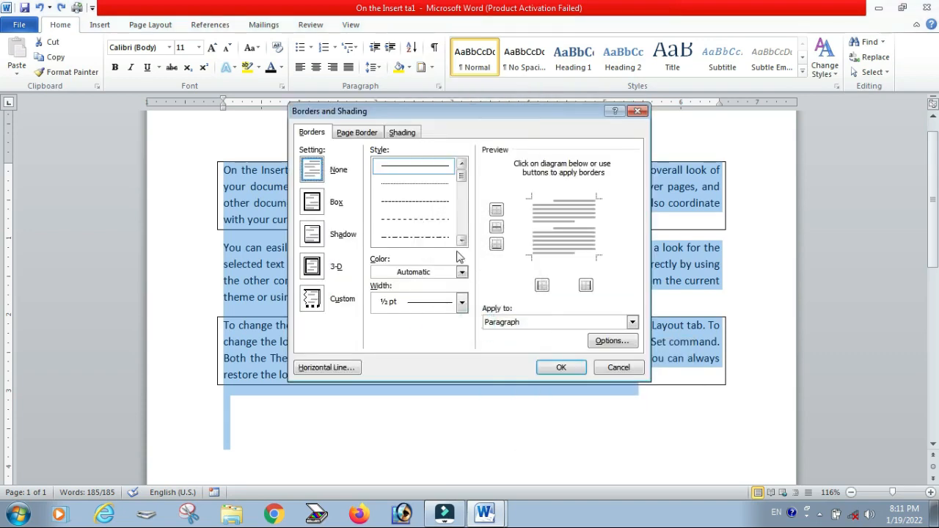
pyautogui.click(461, 241)
pyautogui.click(461, 240)
pyautogui.click(461, 241)
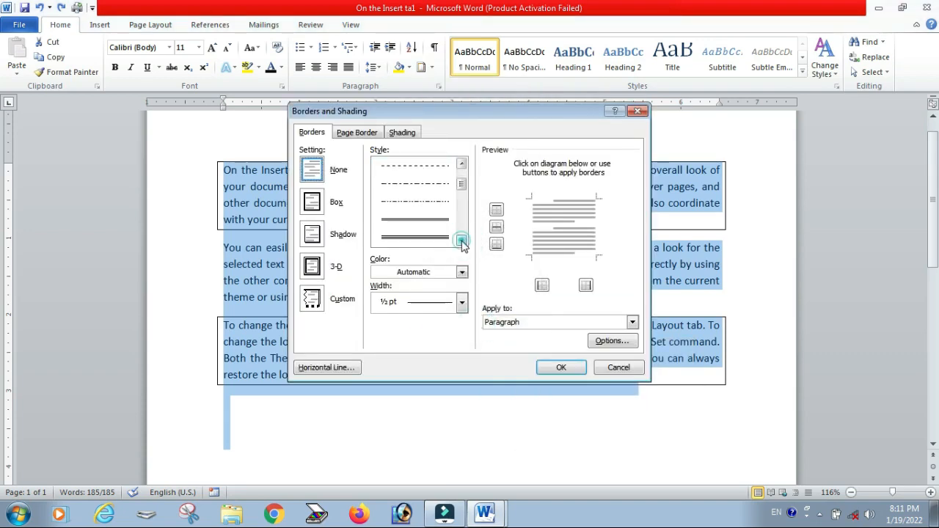
pyautogui.click(462, 240)
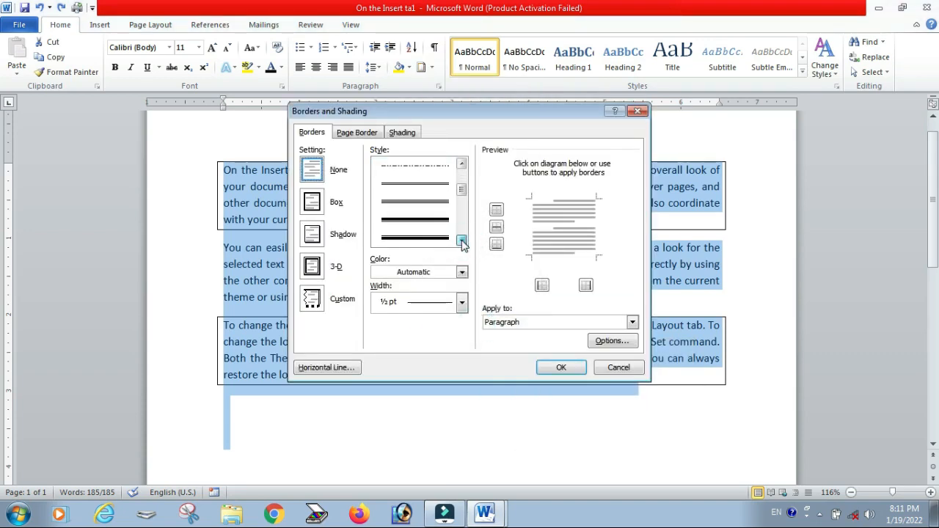
pyautogui.click(416, 218)
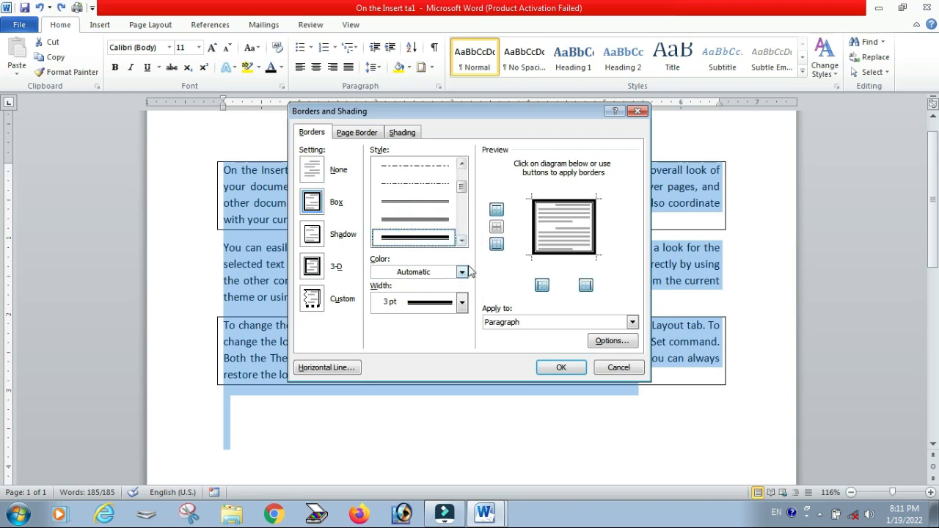
pyautogui.click(559, 367)
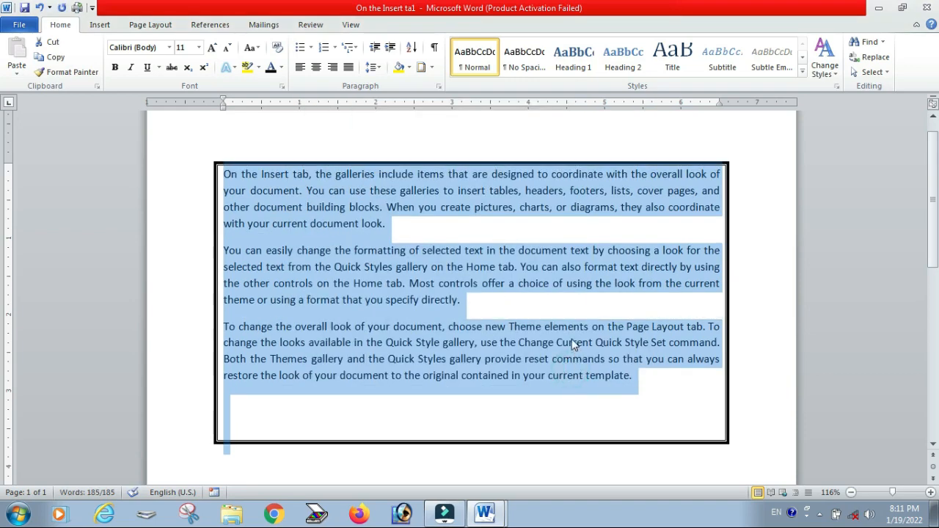
# Step: Reopen Borders and Shading for the selection and set the border color to red
pyautogui.click(432, 69)
pyautogui.click(477, 315)
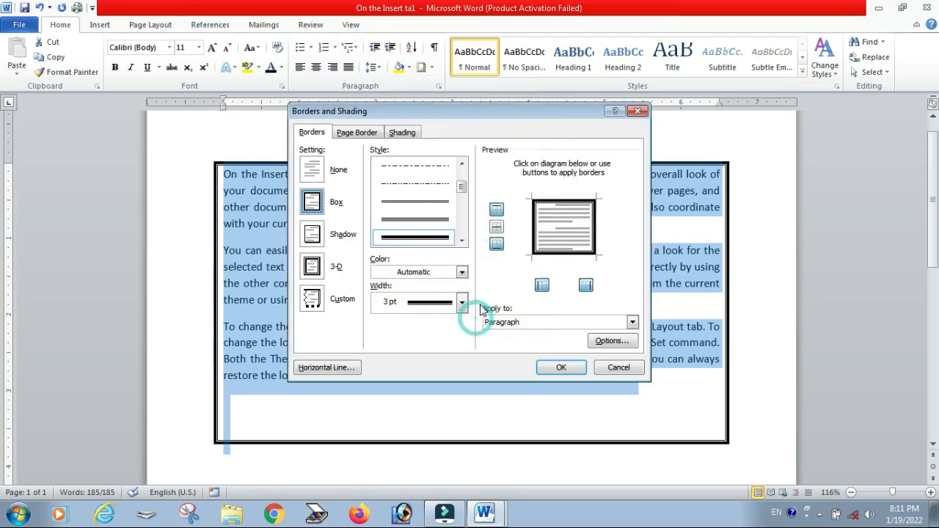
pyautogui.click(448, 272)
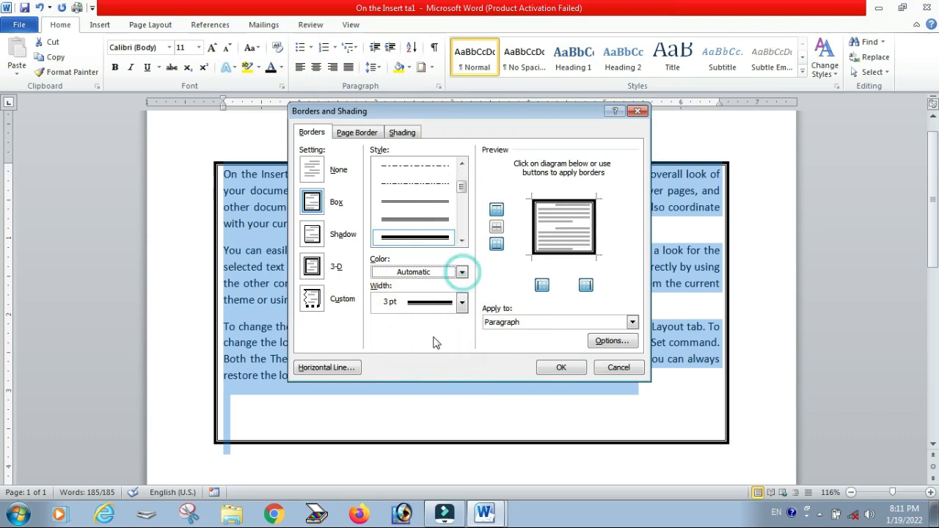
pyautogui.click(461, 273)
pyautogui.click(388, 388)
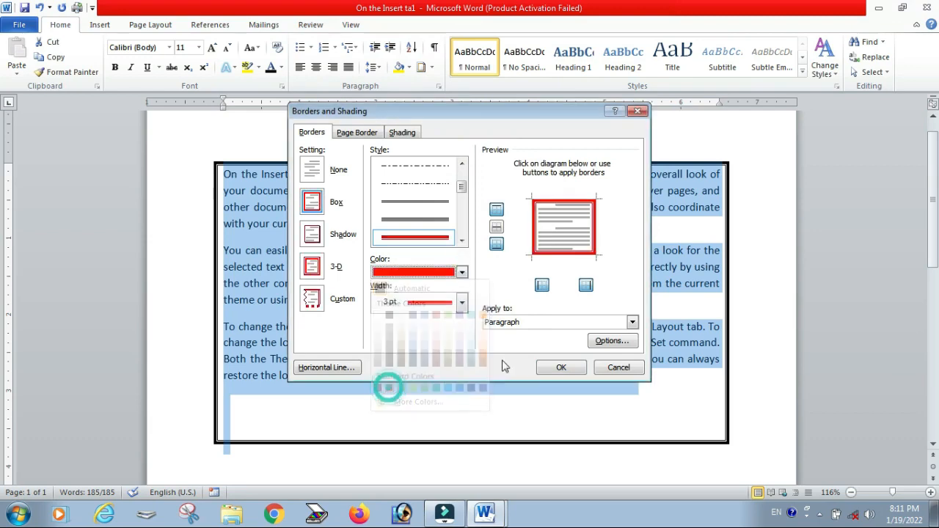
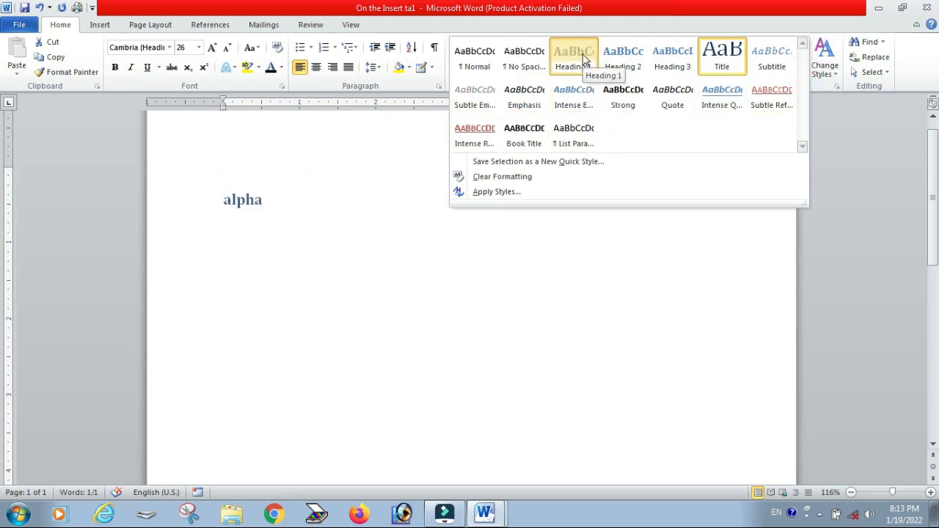
# Step: Apply the Heading 1 style to 'alpha', then switch the style colors to the Couture color set
pyautogui.click(585, 59)
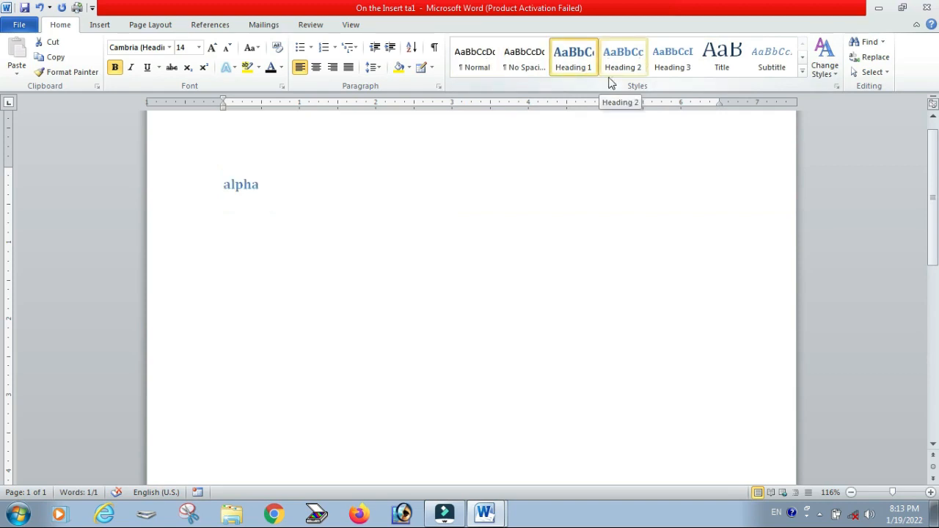
pyautogui.click(276, 221)
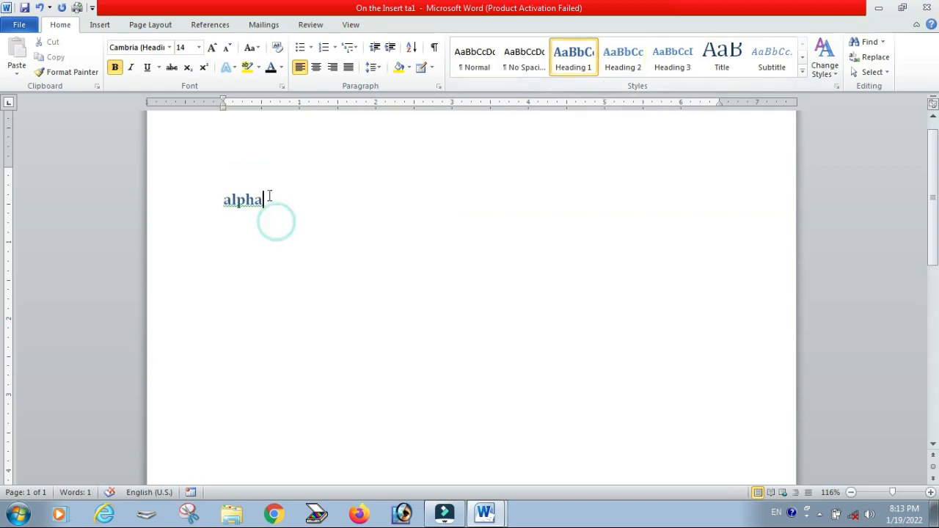
pyautogui.moveTo(269, 196); pyautogui.dragTo(220, 197)
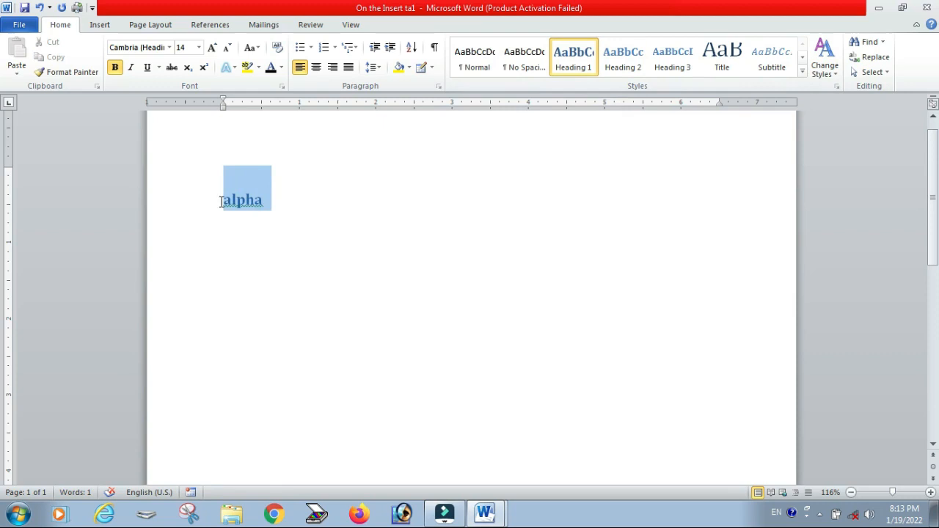
pyautogui.click(262, 233)
pyautogui.doubleClick(273, 199)
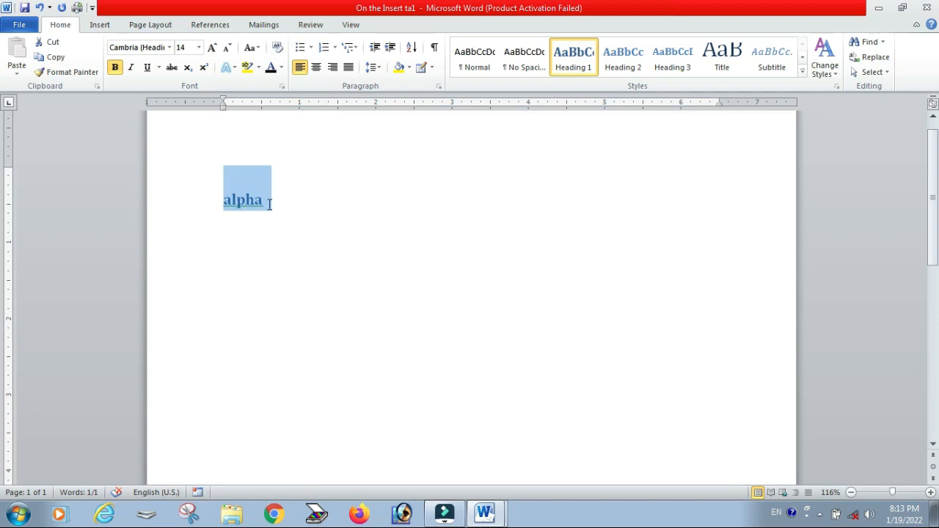
pyautogui.click(831, 79)
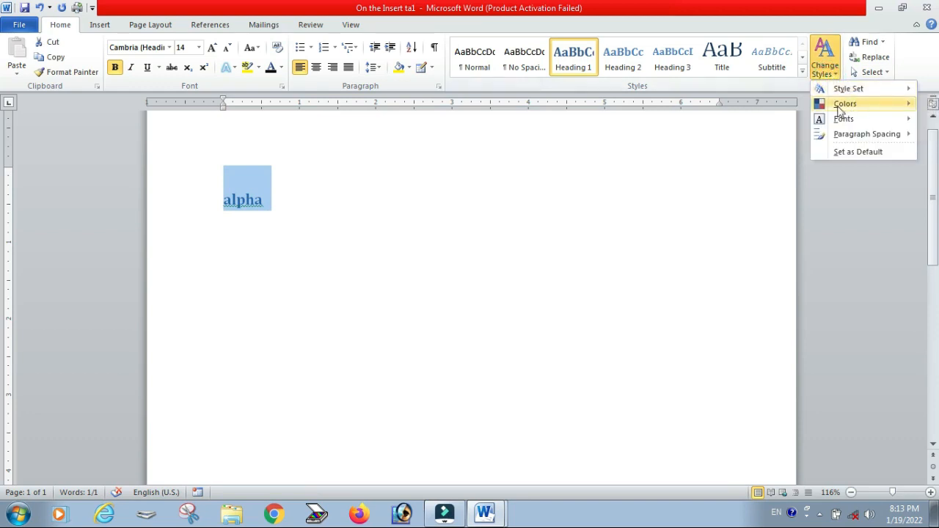
pyautogui.moveTo(844, 109)
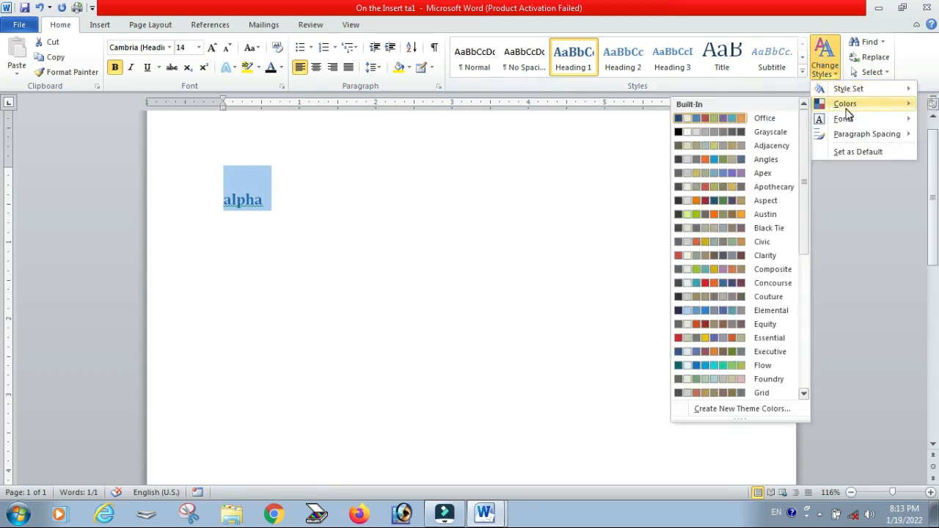
pyautogui.click(707, 296)
# Step: Change the theme fonts and set the style set to Traditional
pyautogui.click(824, 66)
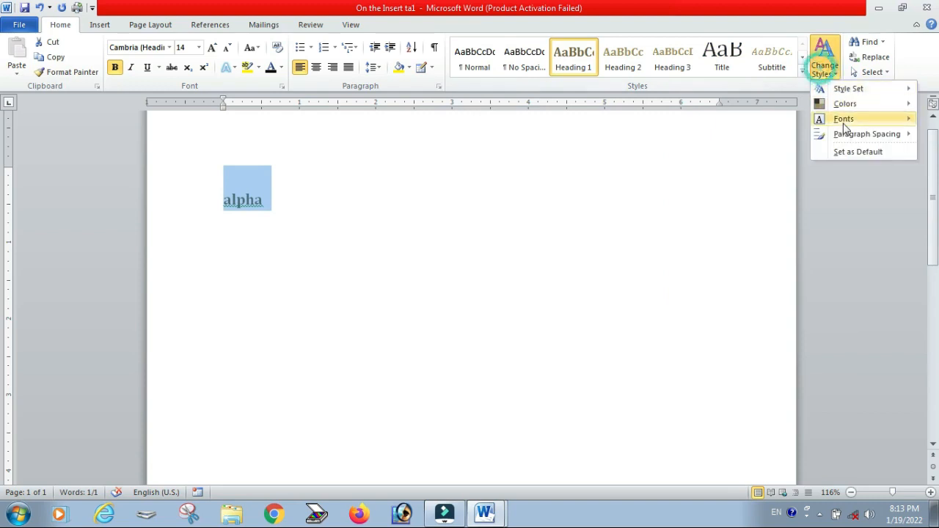
pyautogui.moveTo(844, 126)
pyautogui.click(722, 313)
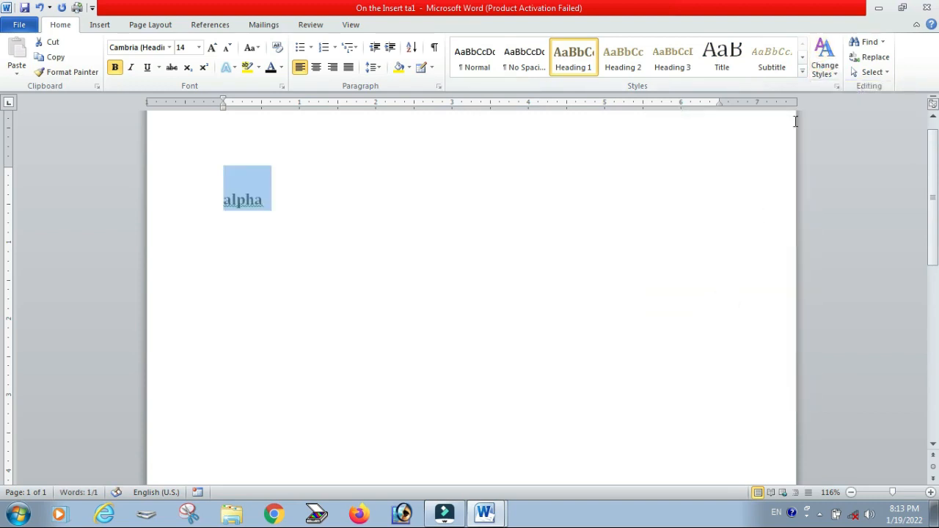
pyautogui.click(822, 70)
pyautogui.moveTo(825, 93)
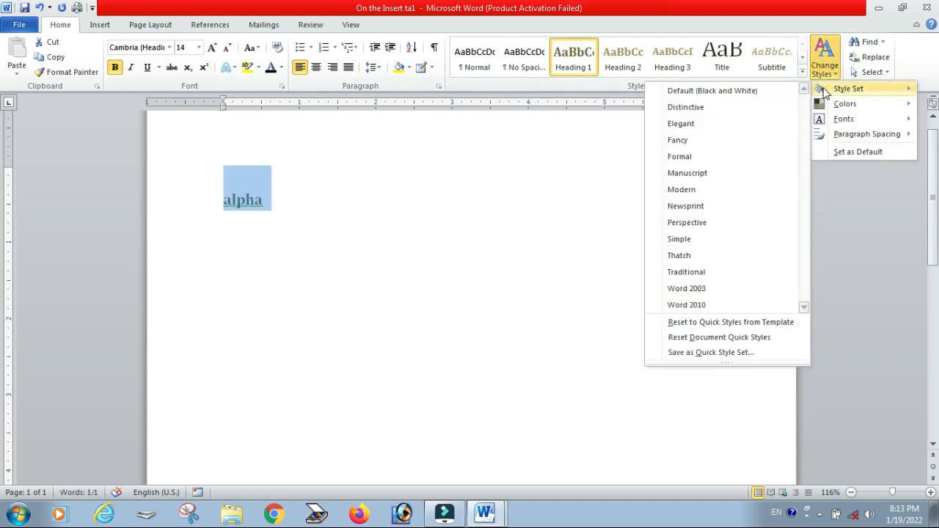
pyautogui.click(699, 272)
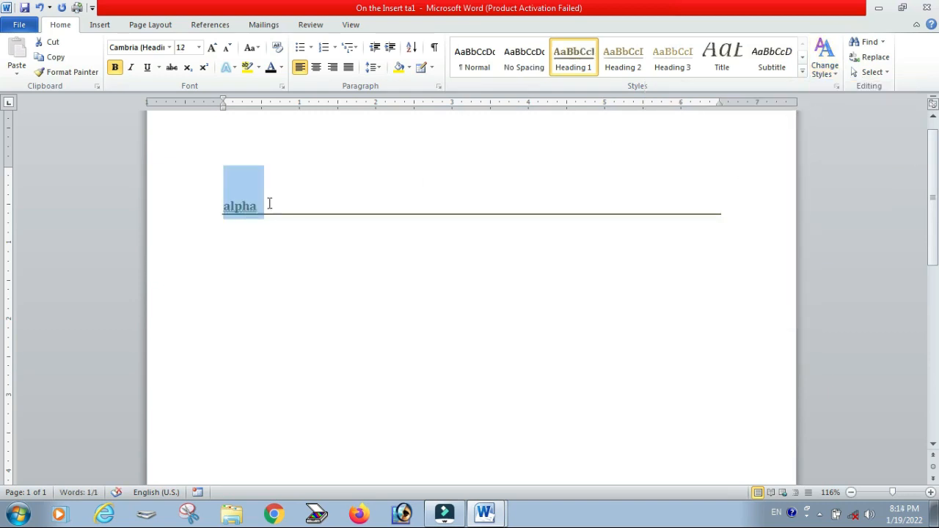
# Step: Open the Styles pane, turn off Show Preview, and close the pane
pyautogui.click(837, 87)
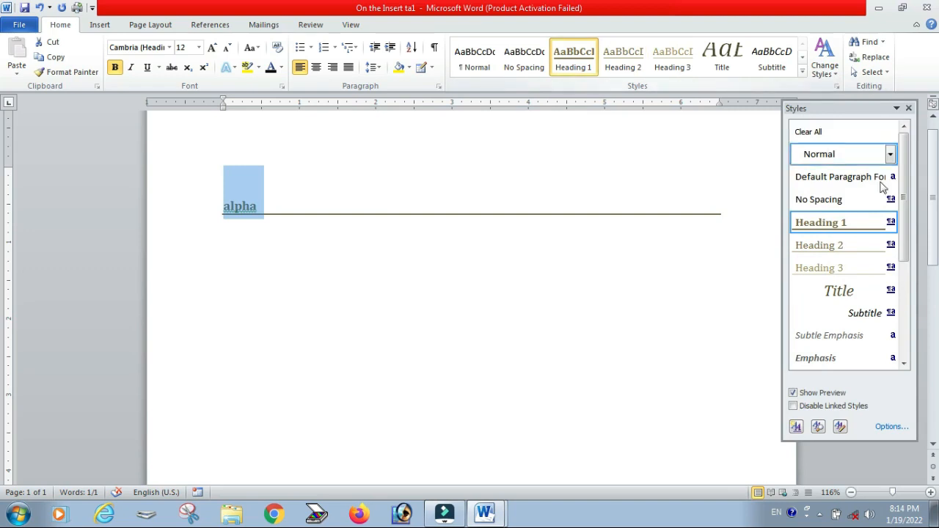
pyautogui.moveTo(903, 149)
pyautogui.mouseDown()
pyautogui.moveTo(918, 246)
pyautogui.moveTo(918, 152)
pyautogui.mouseUp()
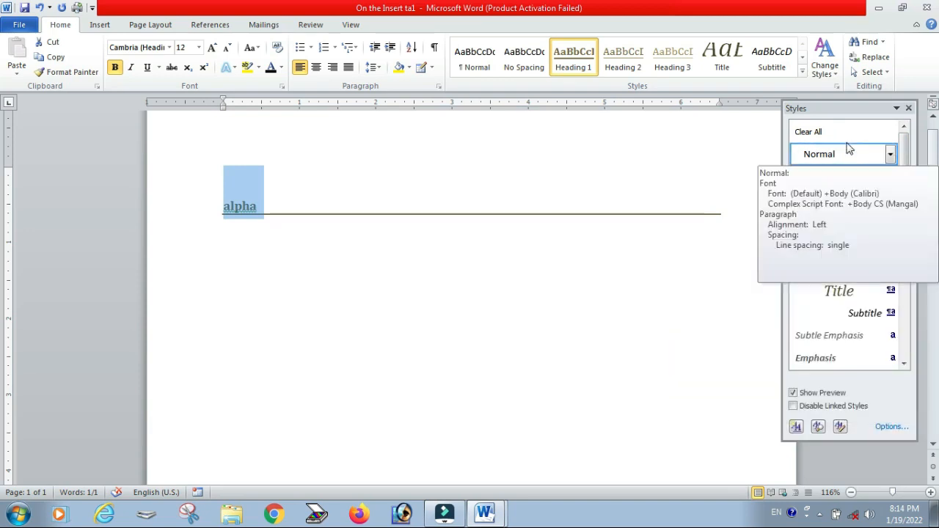
pyautogui.click(810, 395)
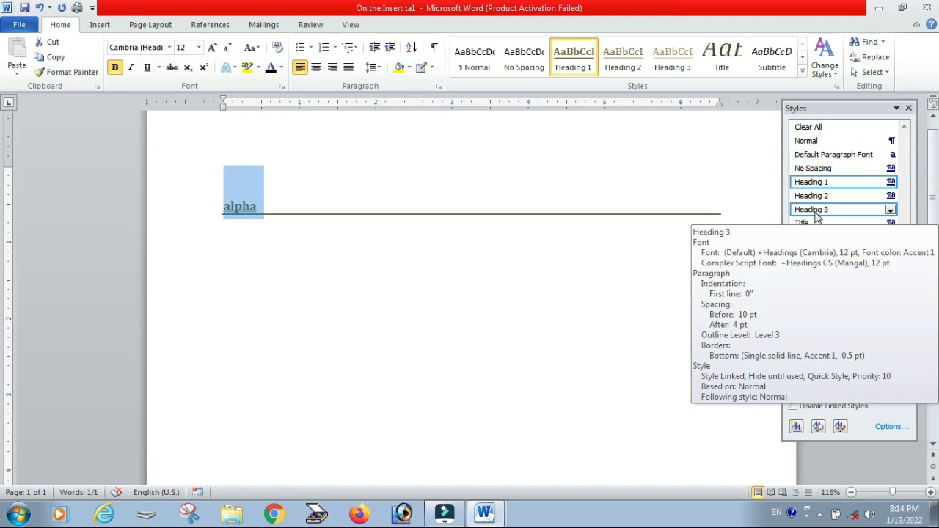
pyautogui.click(908, 109)
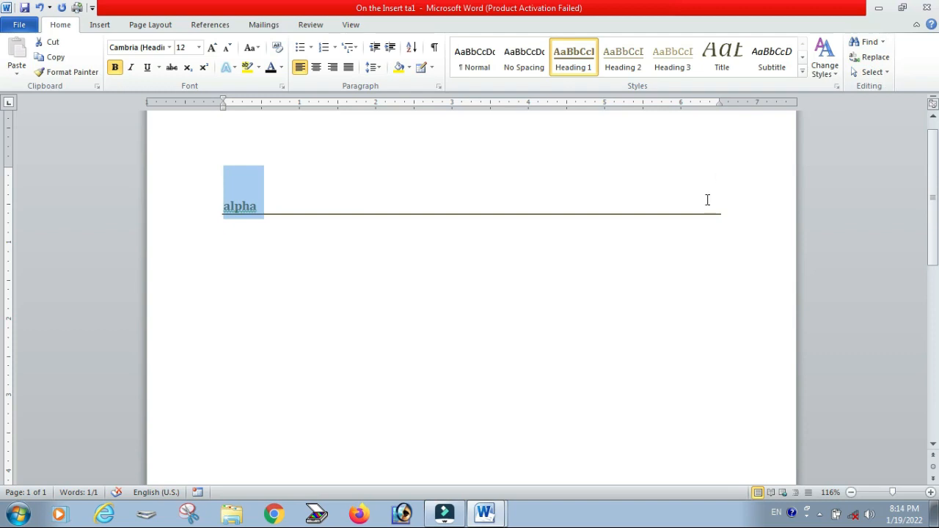
# Step: Clear the document and generate sample paragraphs with =rand()
pyautogui.write('=r')
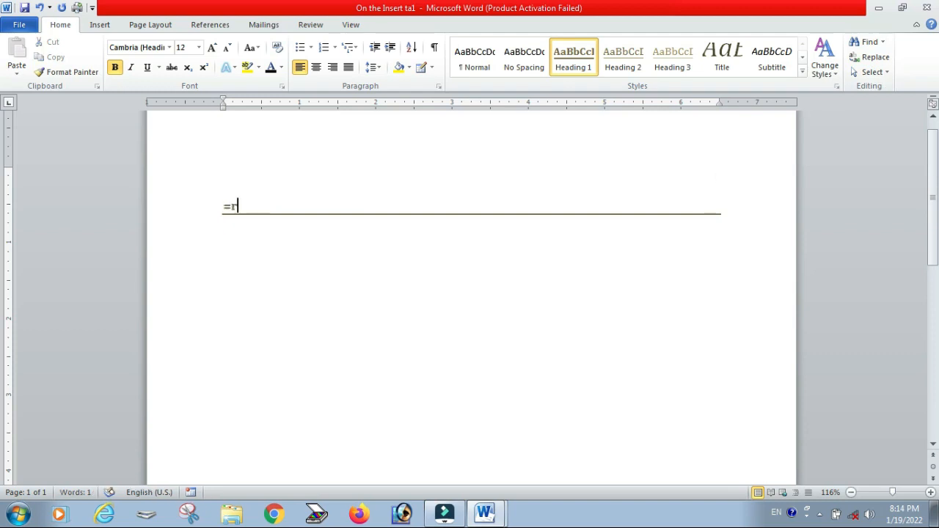
pyautogui.hotkey('ctrl', 'a')
pyautogui.press('Delete')
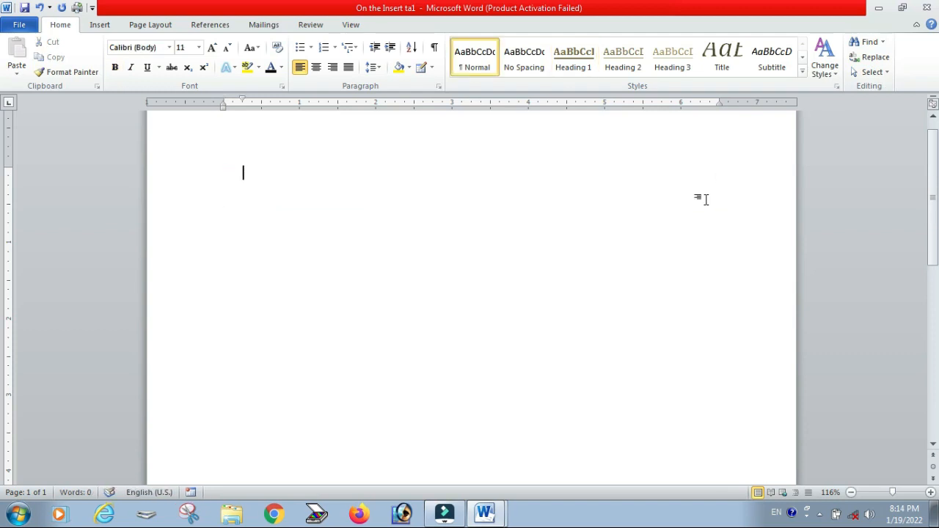
pyautogui.write('=rand()')
pyautogui.press('Return')
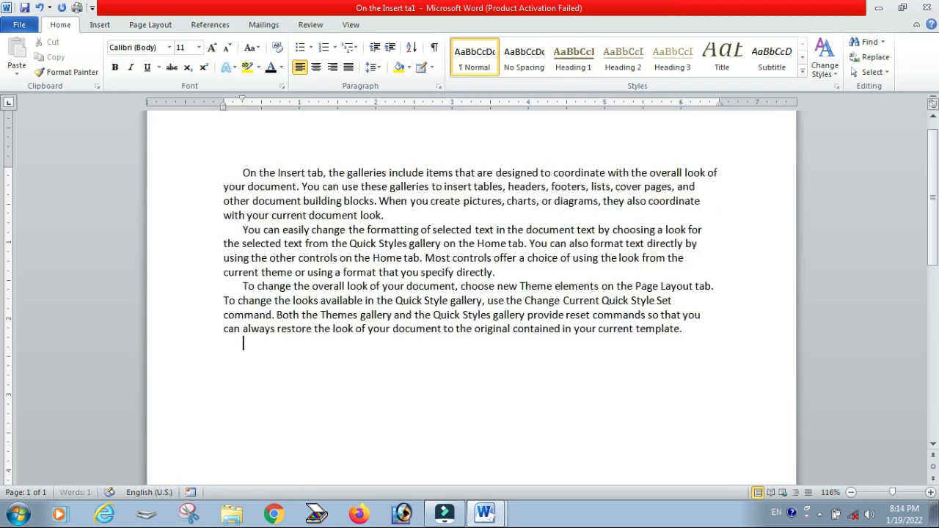
# Step: Search the document for 'you' in the Navigation pane and open the search in Advanced Find
pyautogui.click(873, 44)
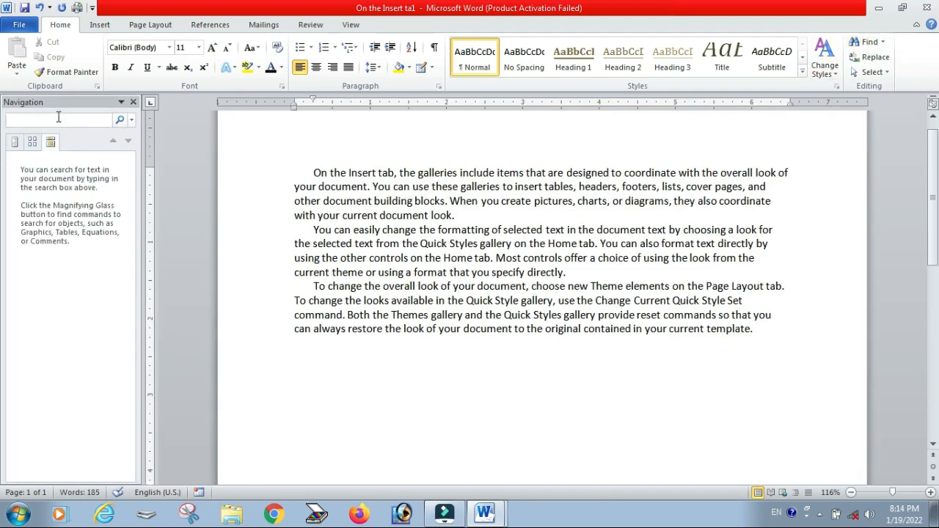
pyautogui.write('you')
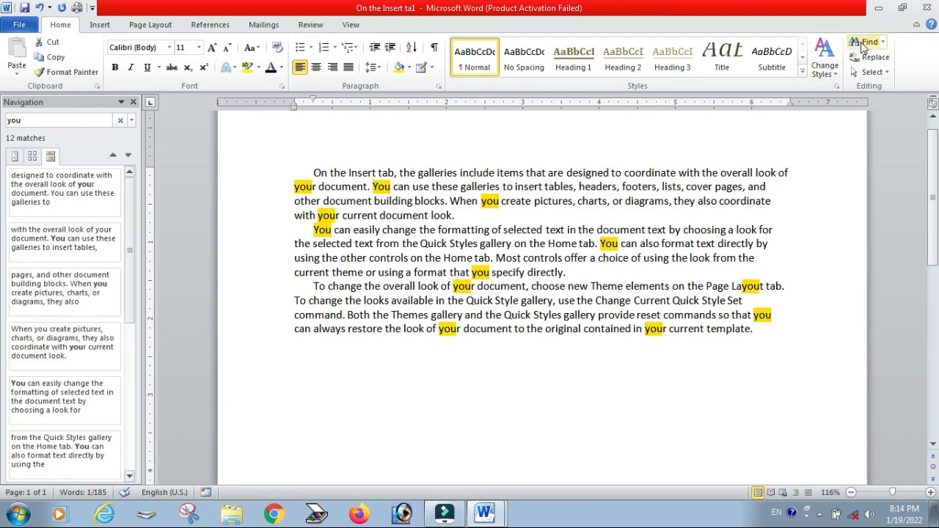
pyautogui.click(883, 41)
pyautogui.click(879, 74)
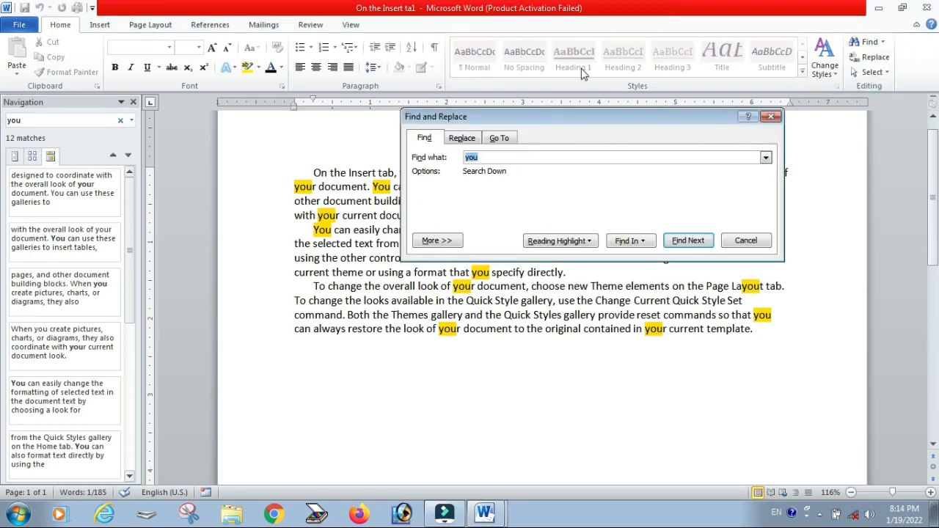
pyautogui.moveTo(567, 112); pyautogui.dragTo(596, 6)
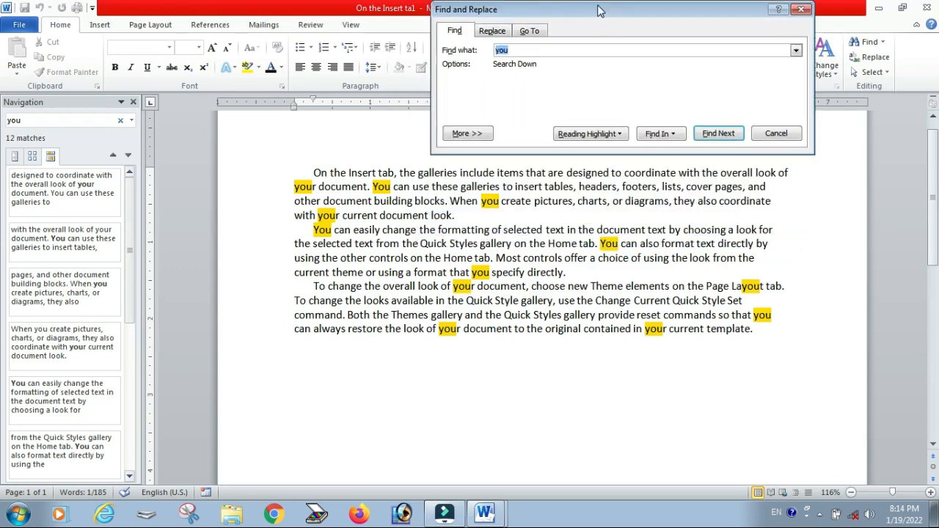
# Step: Close the Navigation pane and step through the occurrences of 'you' one by one
pyautogui.click(133, 102)
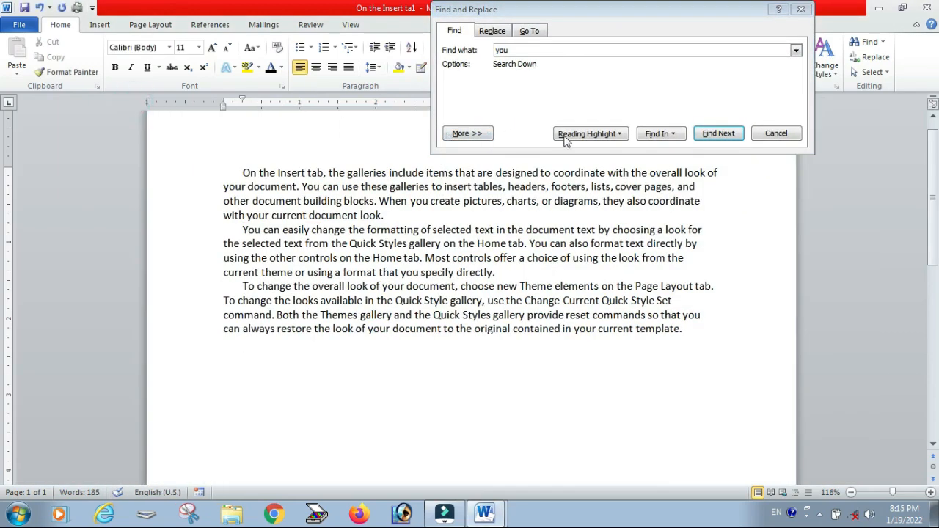
pyautogui.click(726, 134)
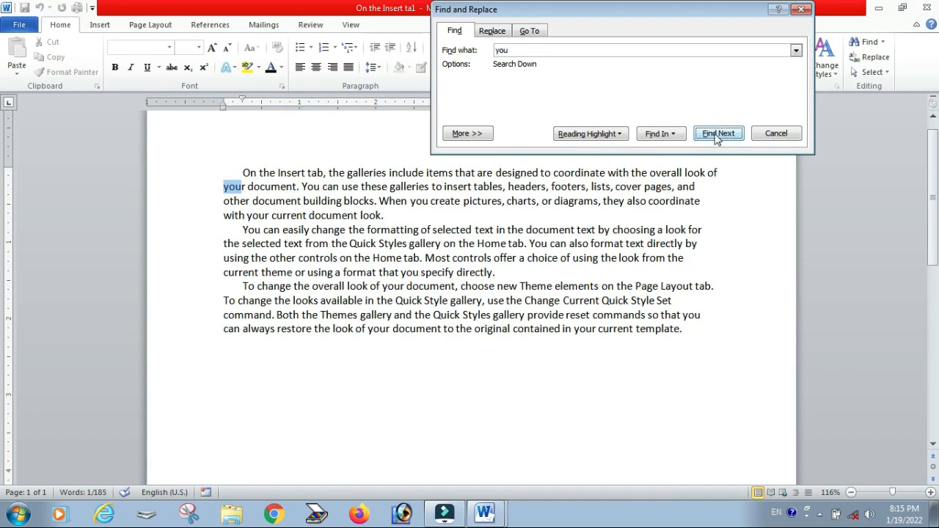
pyautogui.click(718, 135)
pyautogui.click(717, 135)
pyautogui.click(717, 135)
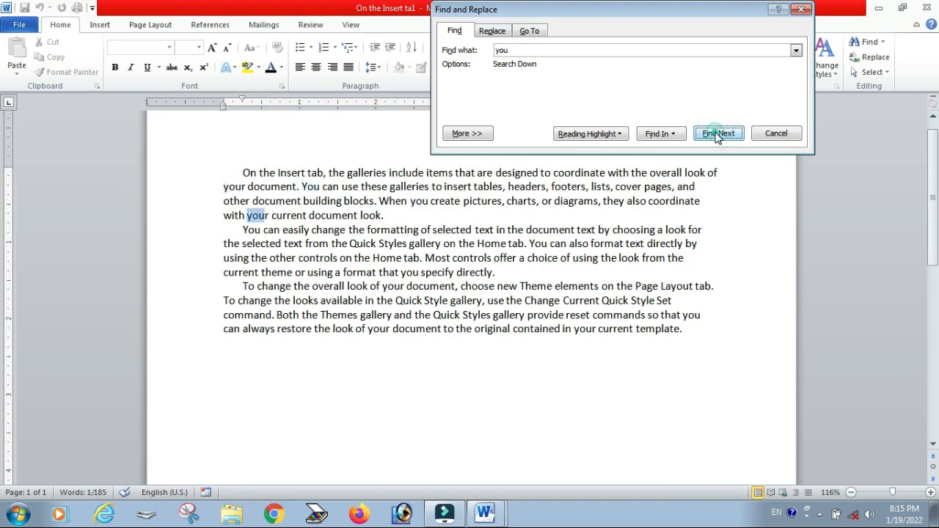
# Step: Replace all occurrences of 'you' with 'we'
pyautogui.click(501, 33)
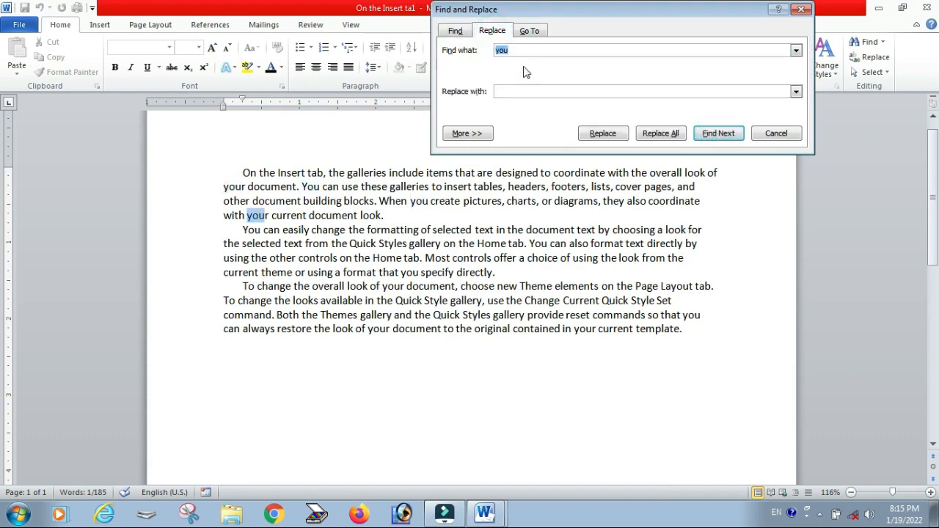
pyautogui.click(525, 91)
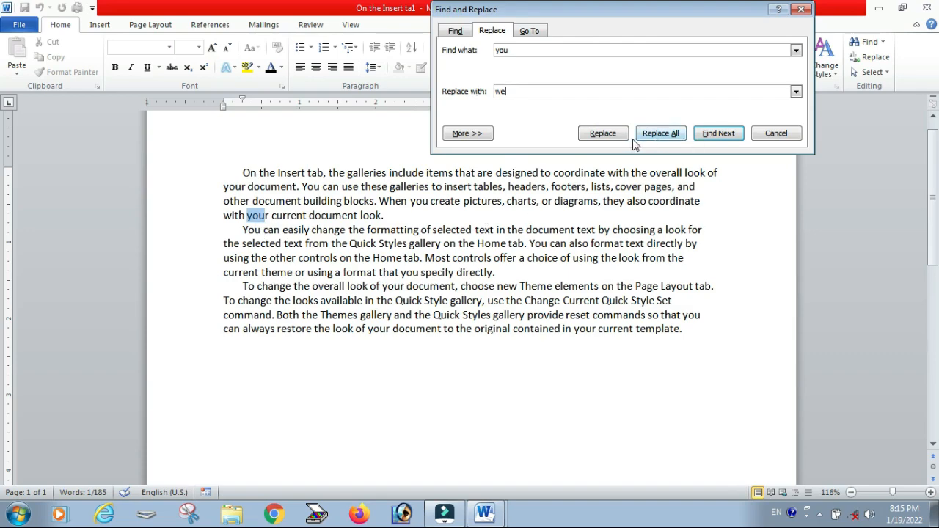
pyautogui.click(662, 137)
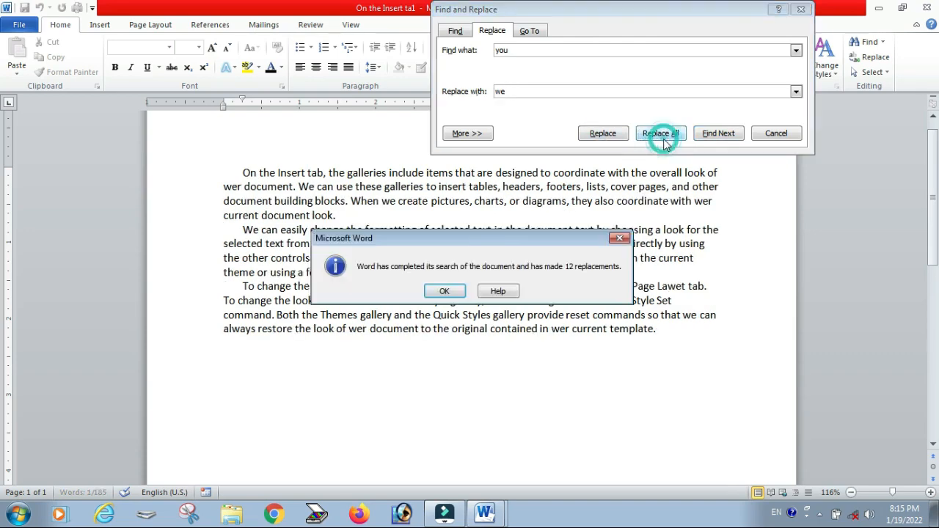
pyautogui.click(441, 292)
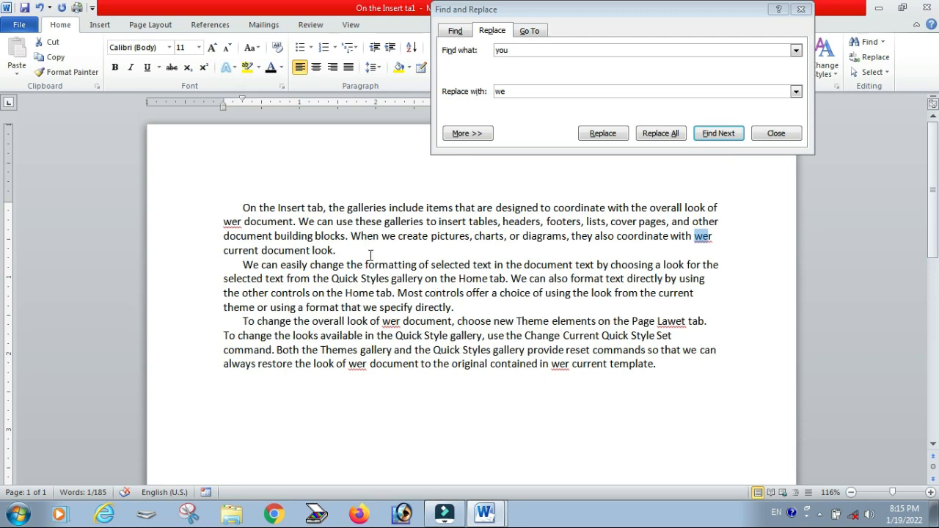
# Step: Go to line 7 of the document, then close the dialog and place the cursor at the document's end
pyautogui.click(529, 31)
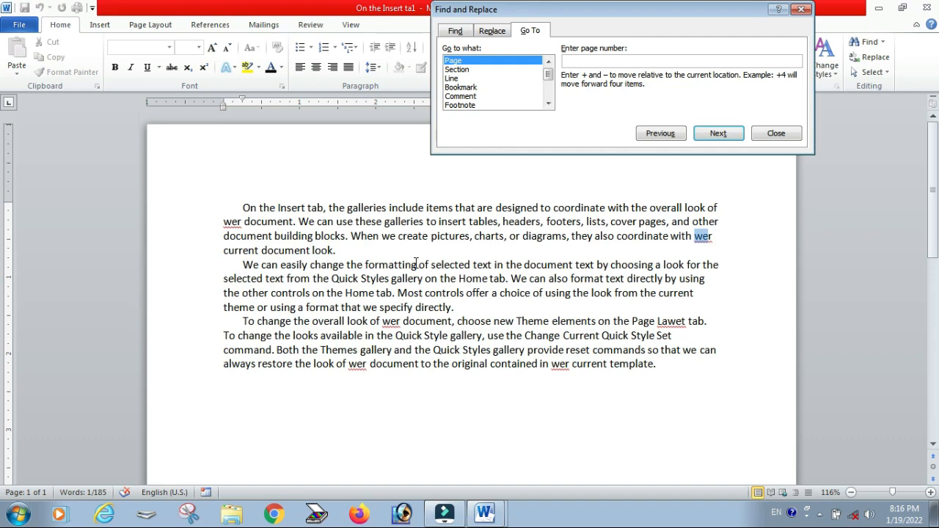
pyautogui.click(470, 77)
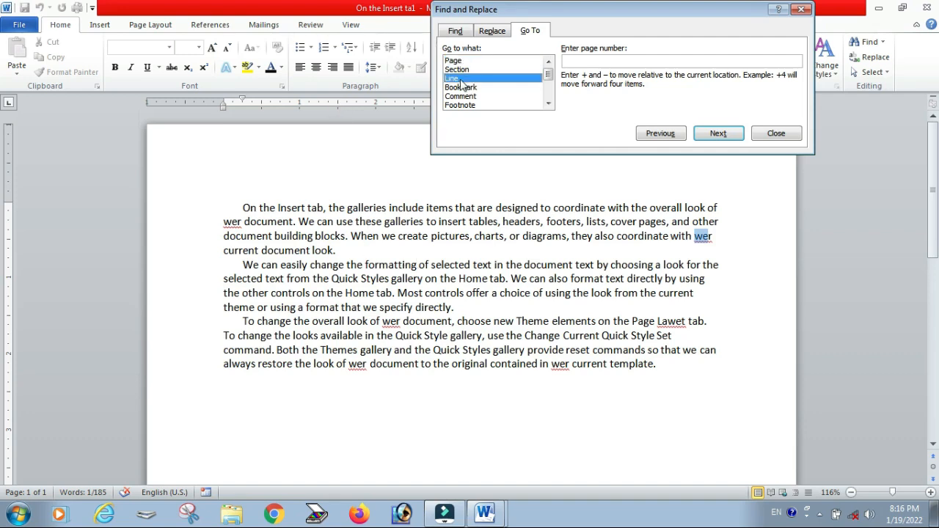
pyautogui.click(621, 62)
pyautogui.write('7')
pyautogui.click(718, 133)
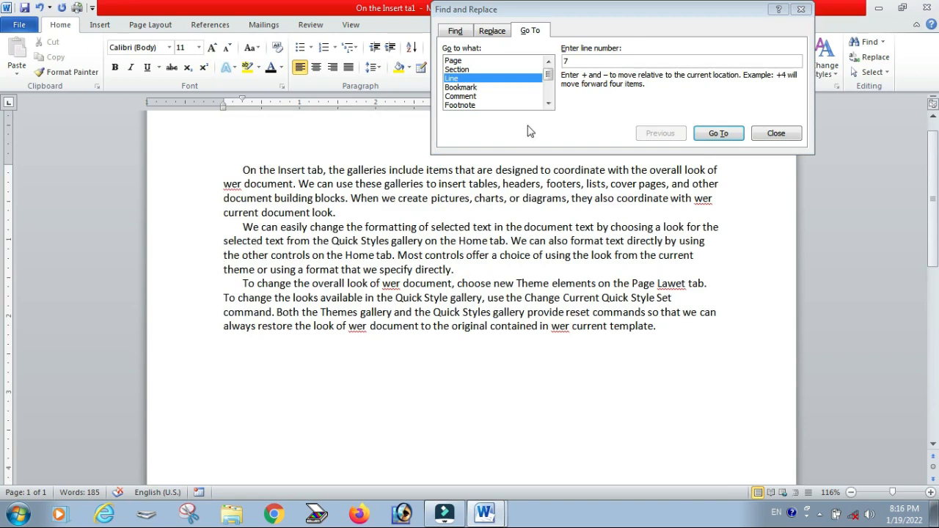
pyautogui.click(453, 62)
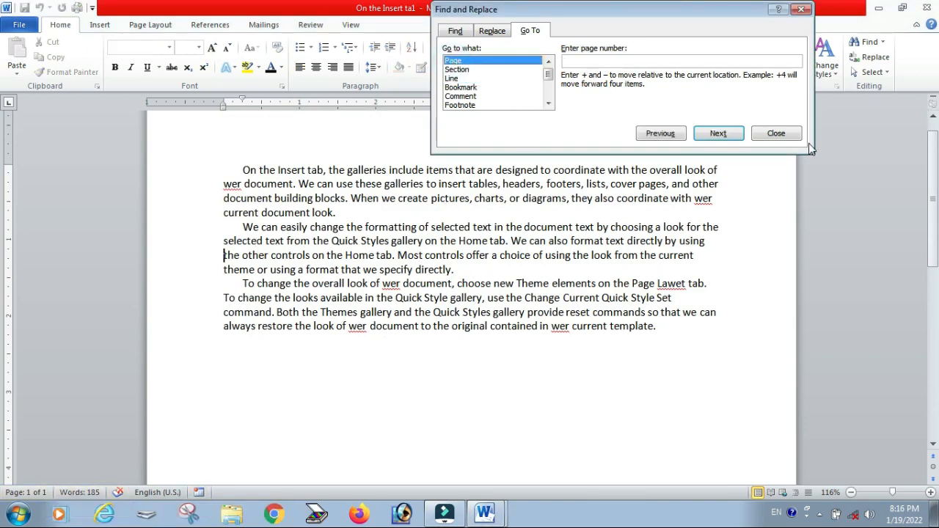
pyautogui.click(760, 141)
pyautogui.click(468, 401)
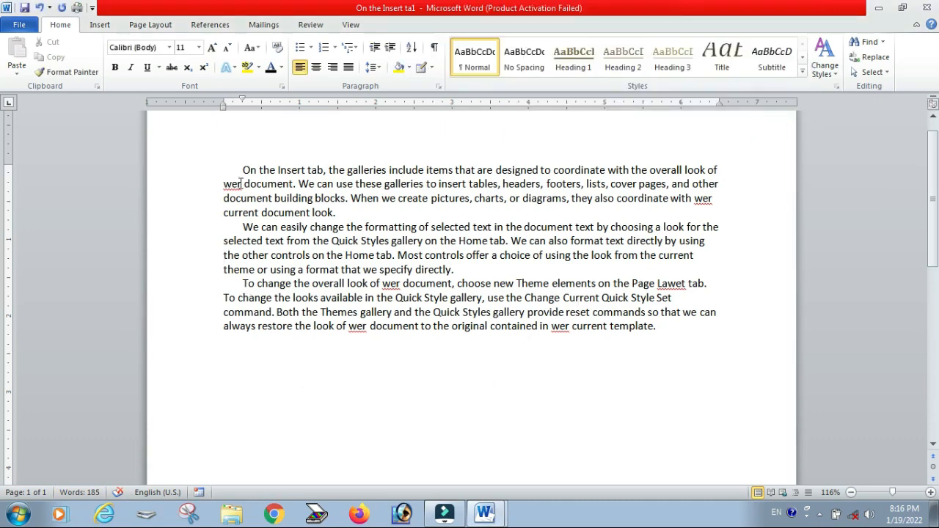
# Step: Insert blank pages at the end of the document
pyautogui.click(97, 25)
pyautogui.click(46, 66)
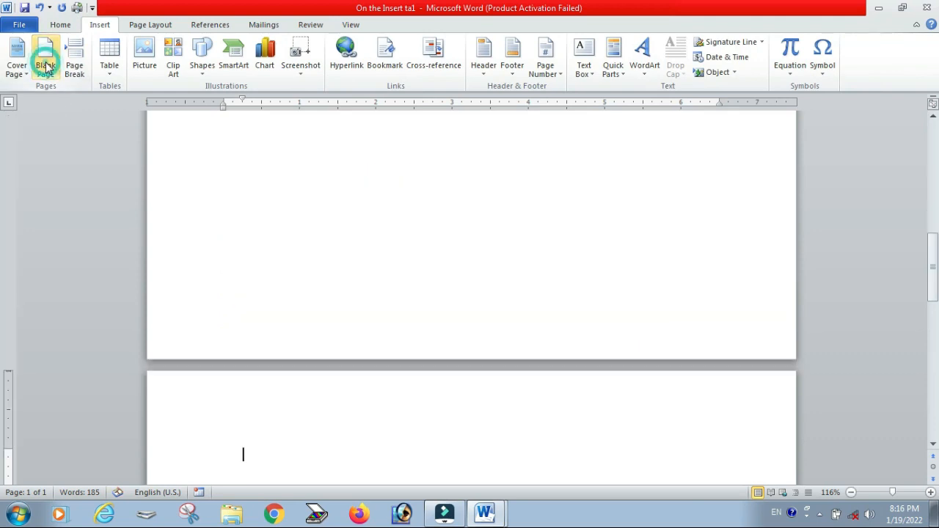
pyautogui.click(45, 66)
pyautogui.click(46, 67)
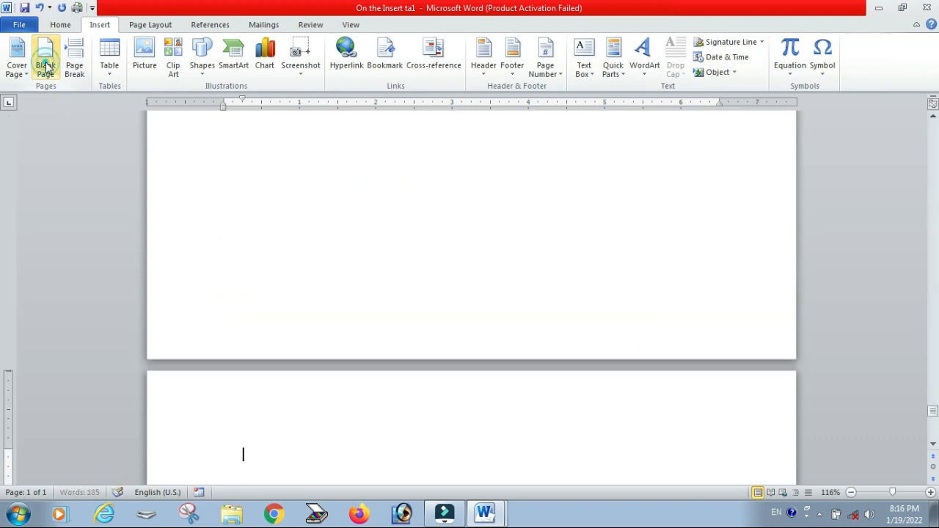
# Step: Use Go To to jump to page 1 and then to page 5, then close the dialog
pyautogui.click(62, 26)
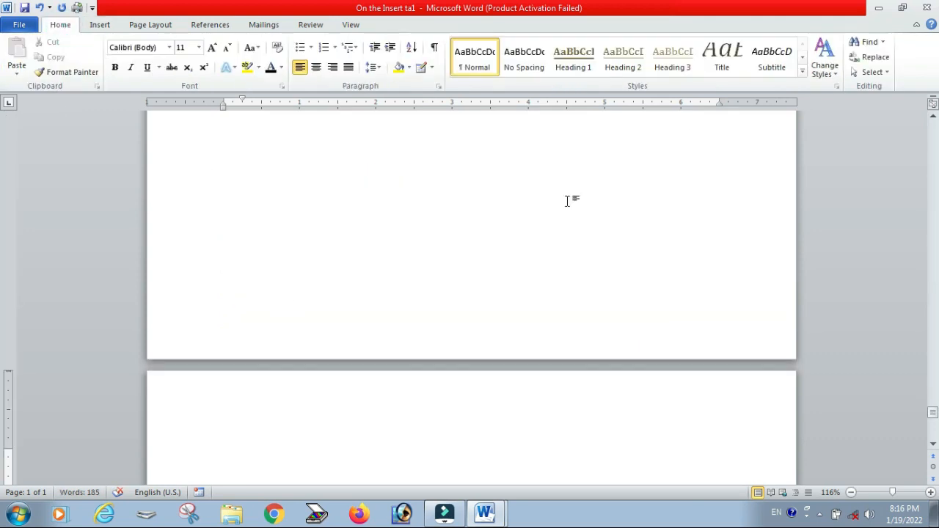
pyautogui.click(883, 44)
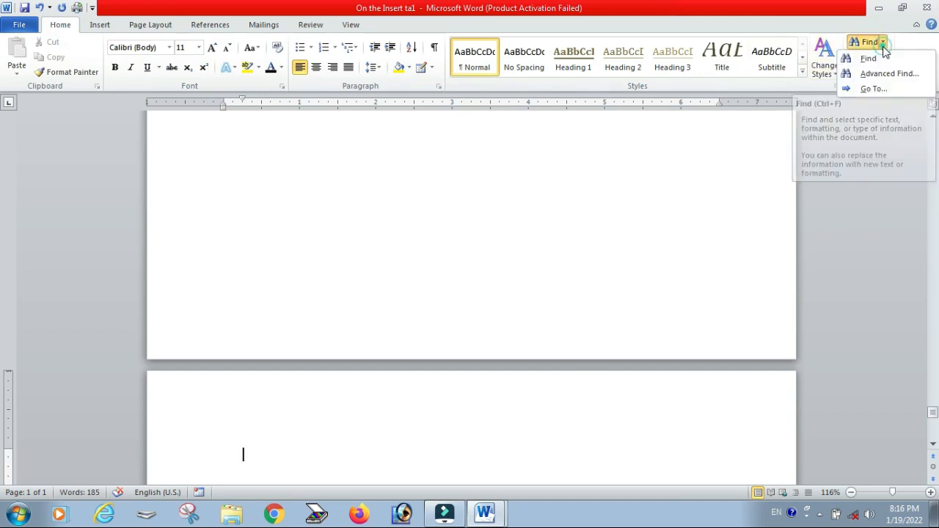
pyautogui.click(868, 87)
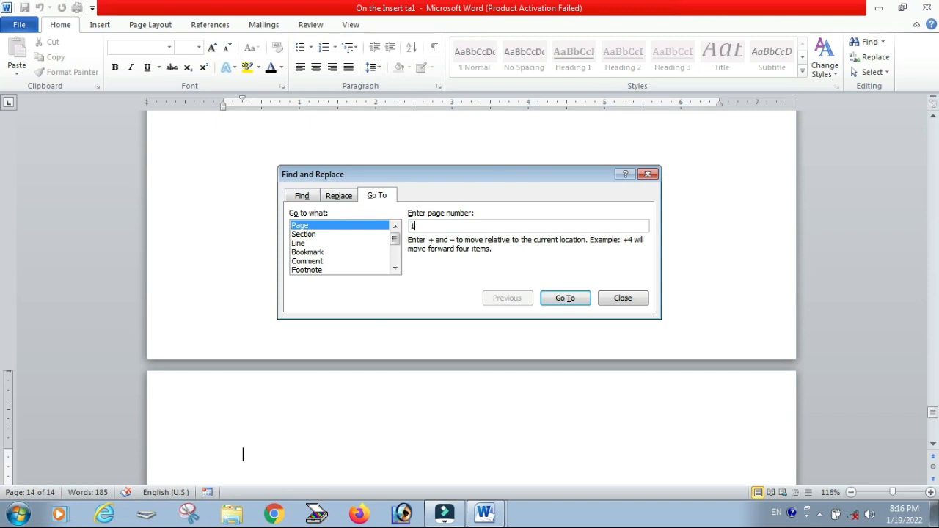
pyautogui.click(565, 299)
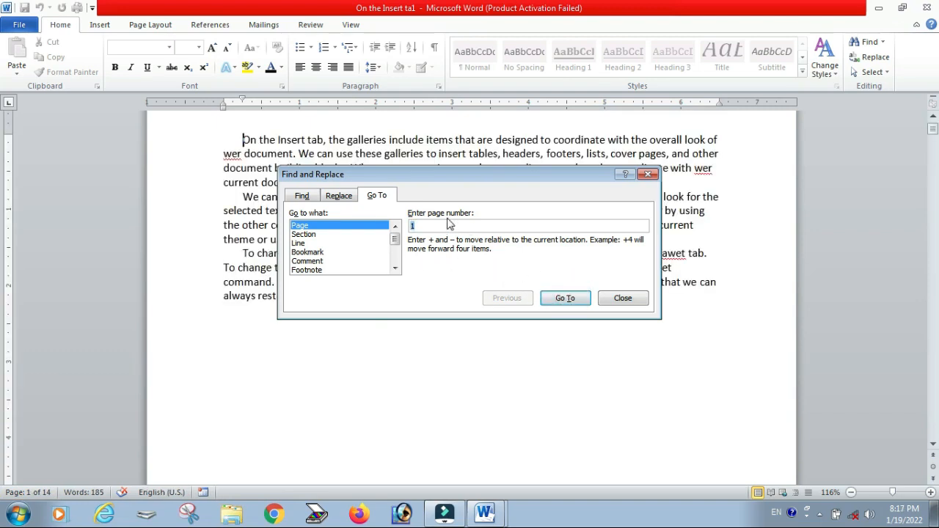
pyautogui.click(557, 306)
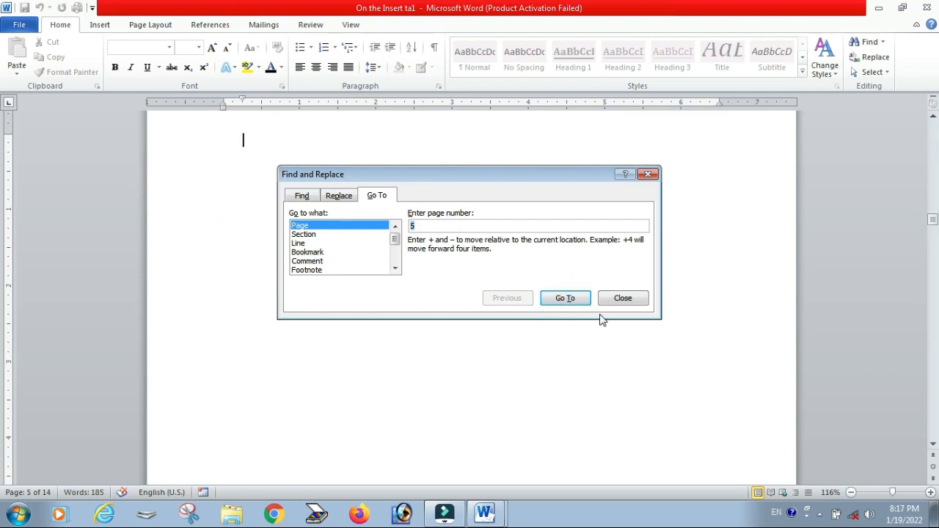
pyautogui.click(623, 299)
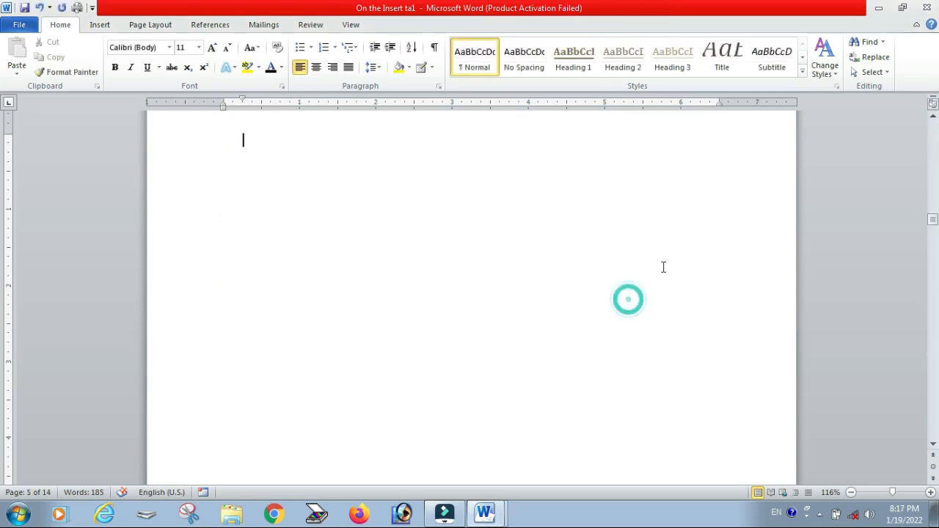
# Step: Select all of the document's content with the Select command
pyautogui.click(886, 72)
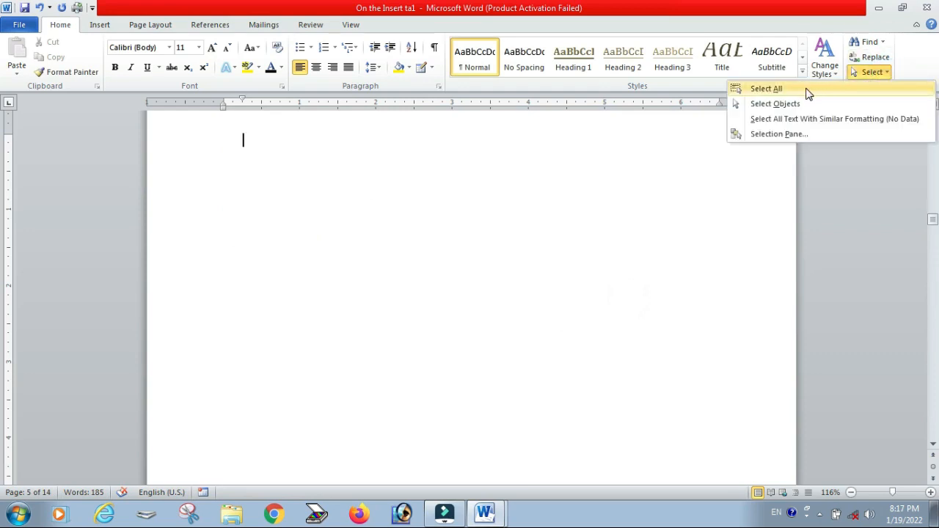
pyautogui.scroll(4, 486, 264)
pyautogui.scroll(6, 487, 265)
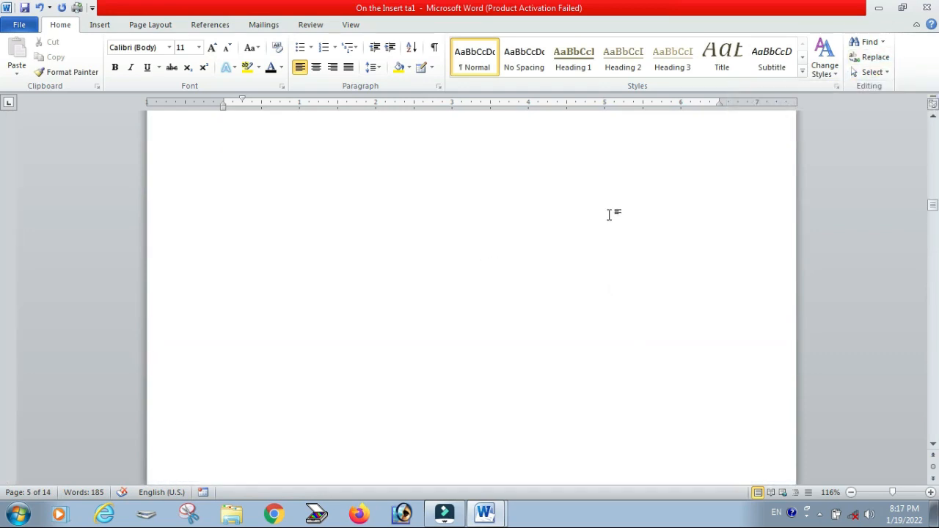
pyautogui.moveTo(929, 209); pyautogui.dragTo(933, 140)
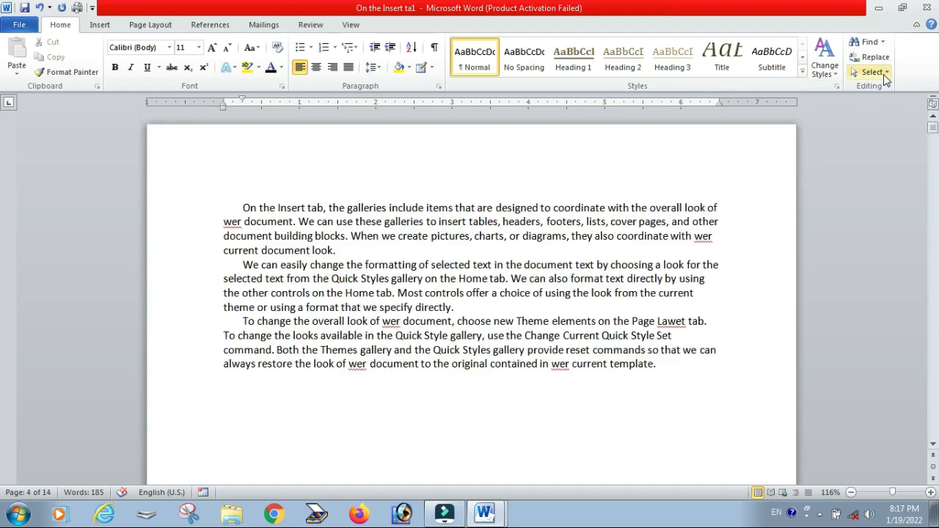
pyautogui.click(871, 72)
pyautogui.click(776, 89)
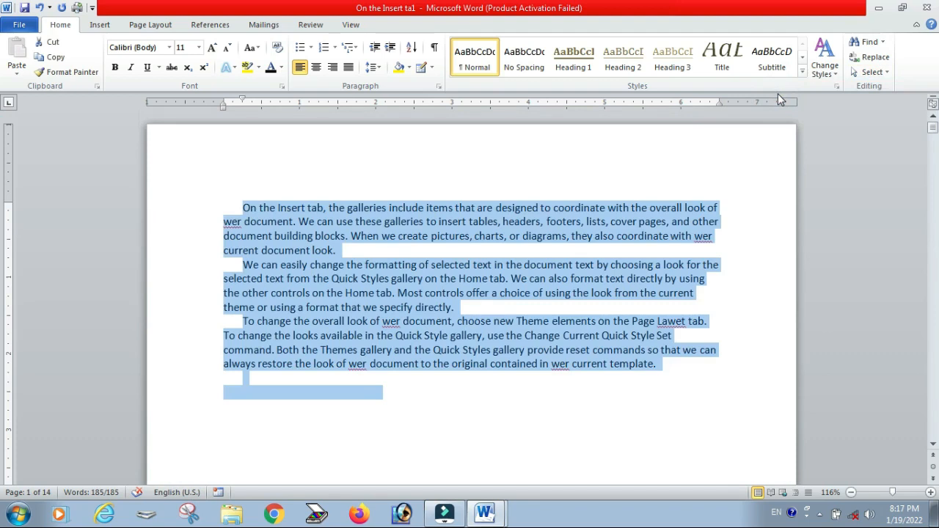
pyautogui.click(886, 73)
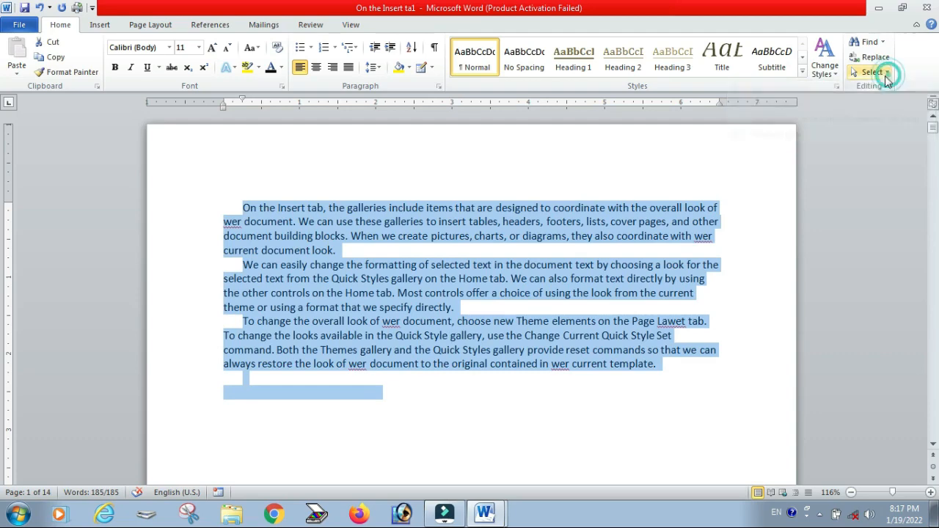
pyautogui.click(885, 72)
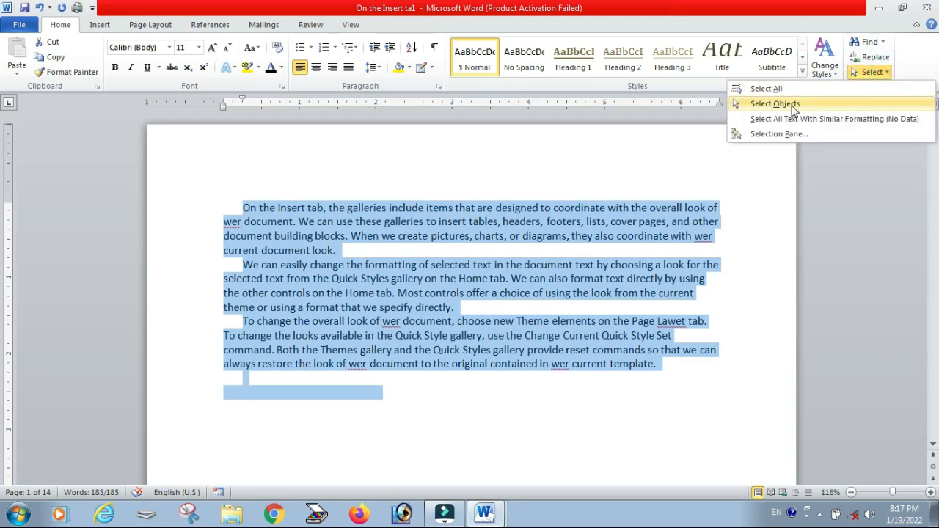
pyautogui.click(394, 390)
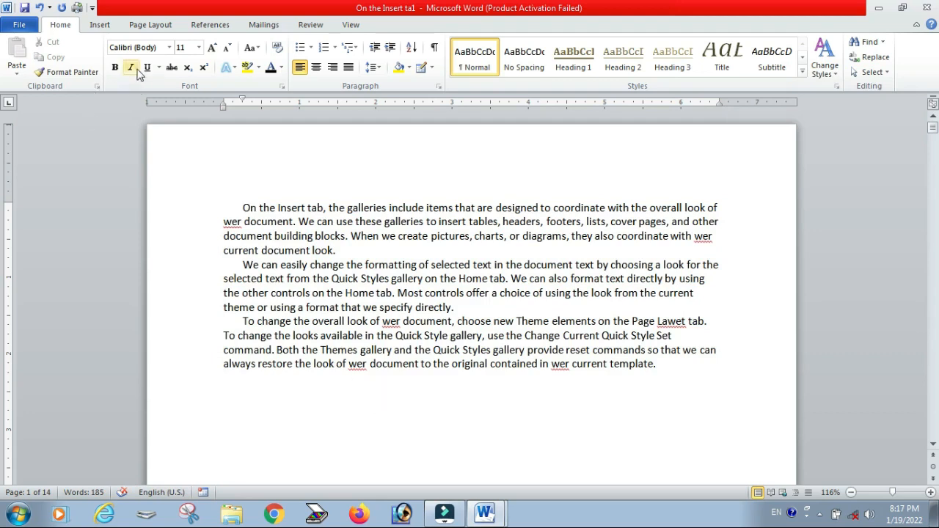
# Step: Draw a rectangle shape about 0.96" wide and 0.7" high below the text
pyautogui.click(100, 25)
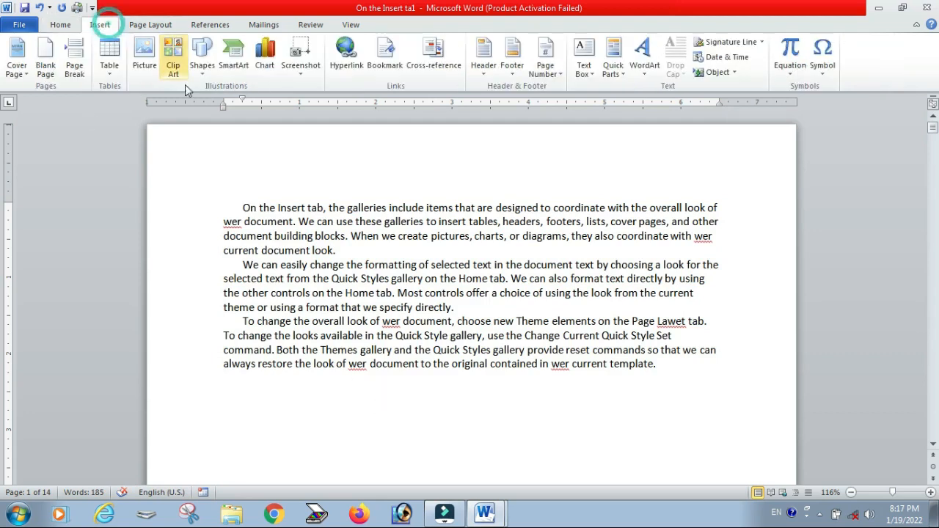
pyautogui.click(204, 72)
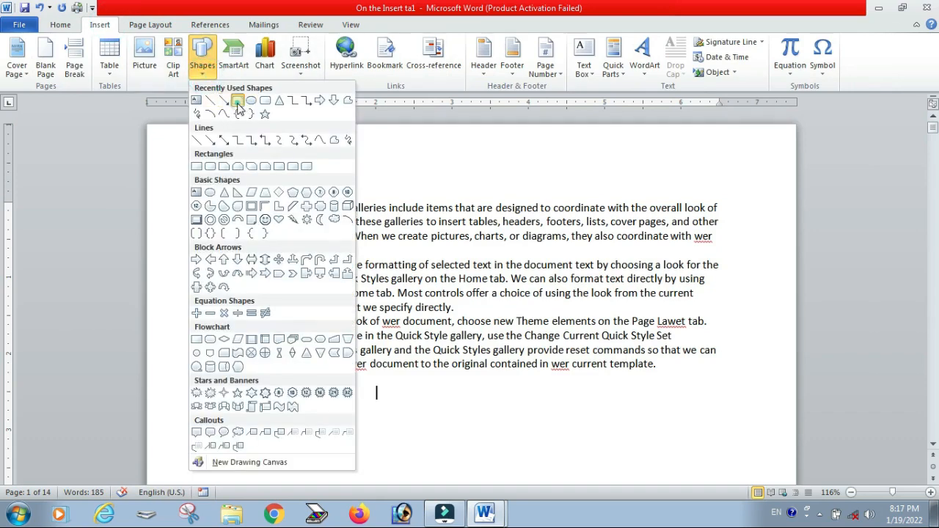
pyautogui.click(237, 99)
pyautogui.moveTo(342, 391); pyautogui.dragTo(415, 444)
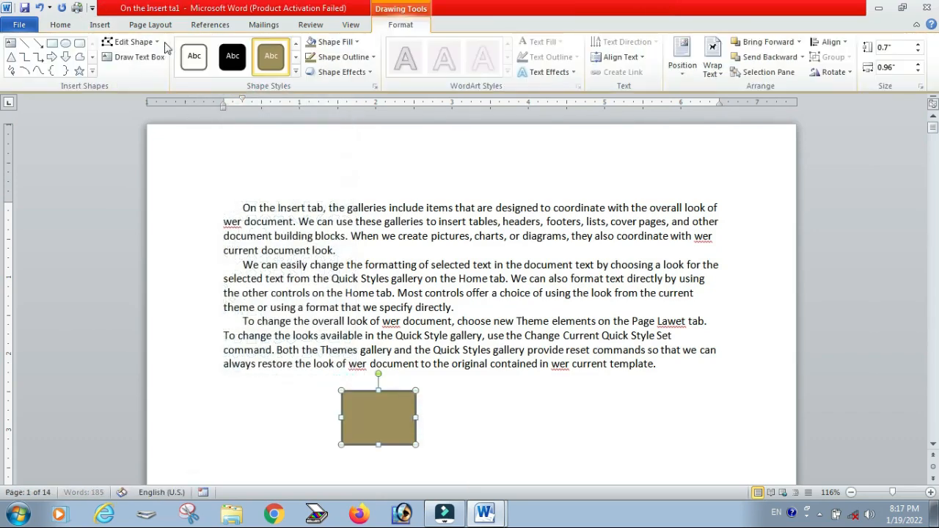
# Step: Insert a clip art picture of a house by a pond below the text and close the Clip Art pane
pyautogui.click(112, 27)
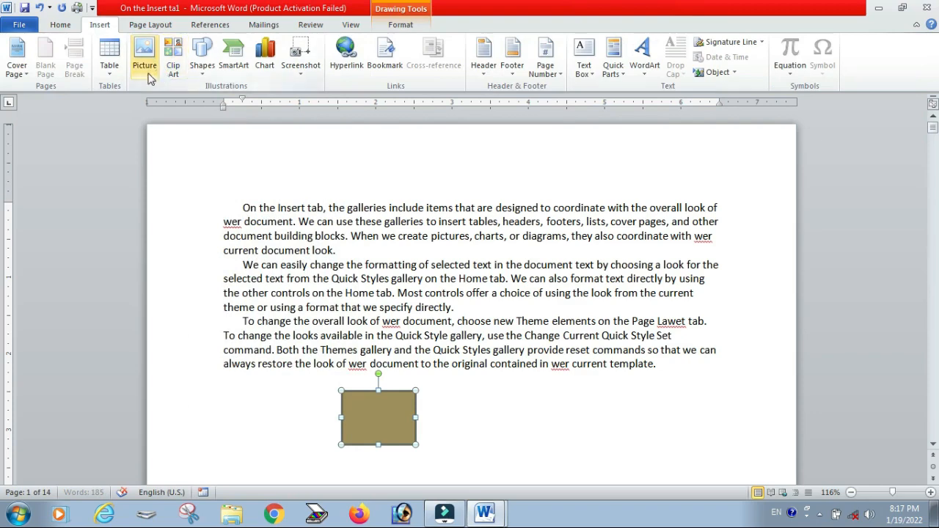
pyautogui.click(173, 59)
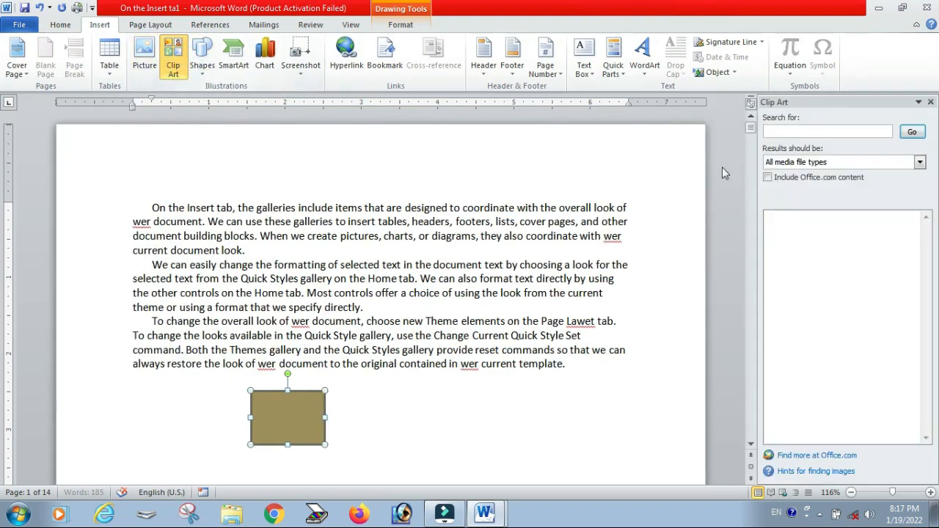
pyautogui.click(912, 132)
pyautogui.click(803, 327)
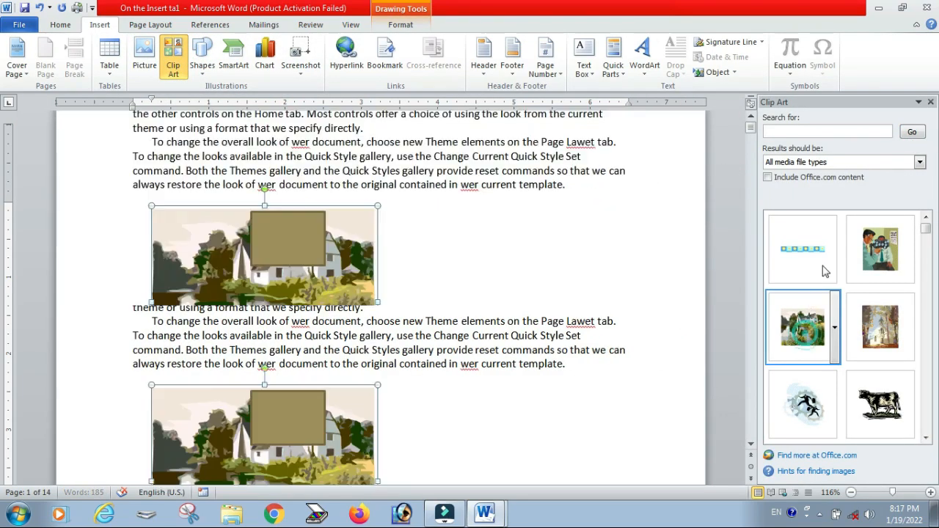
pyautogui.click(930, 103)
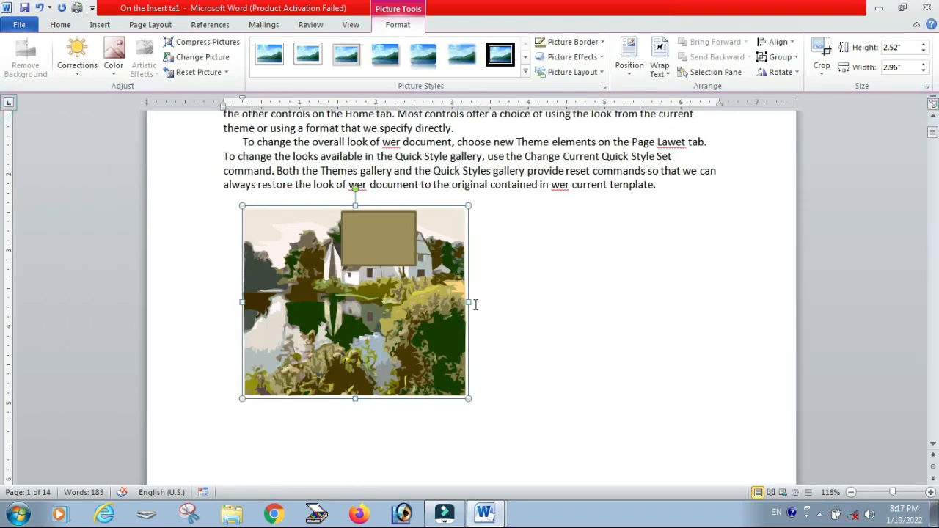
# Step: Move the rectangle to the right of the clip art picture
pyautogui.moveTo(372, 239); pyautogui.dragTo(587, 284)
pyautogui.click(618, 389)
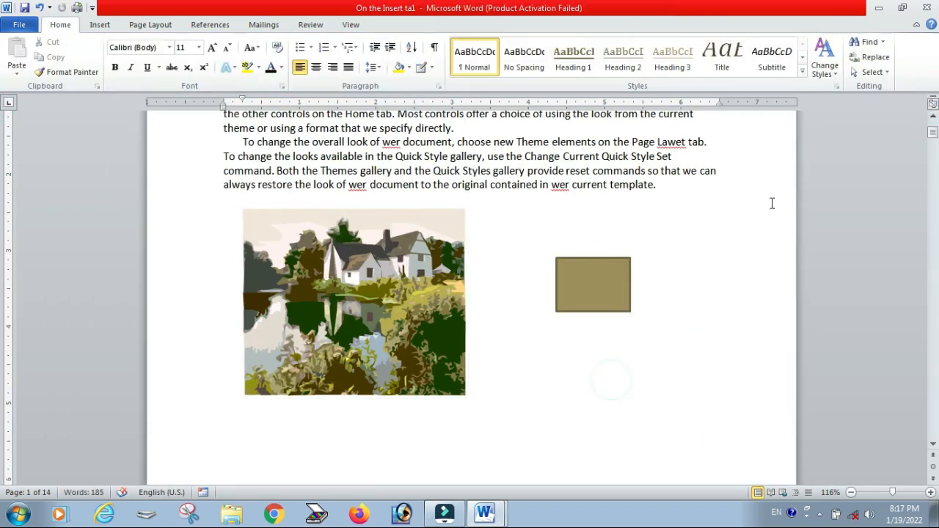
# Step: Switch to Select Objects mode and select the rectangle, then the picture
pyautogui.click(871, 72)
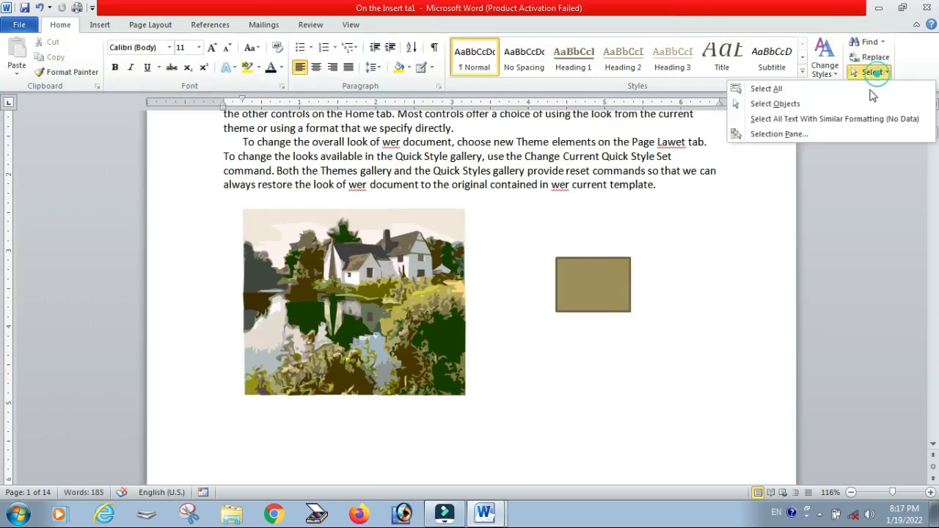
pyautogui.click(782, 105)
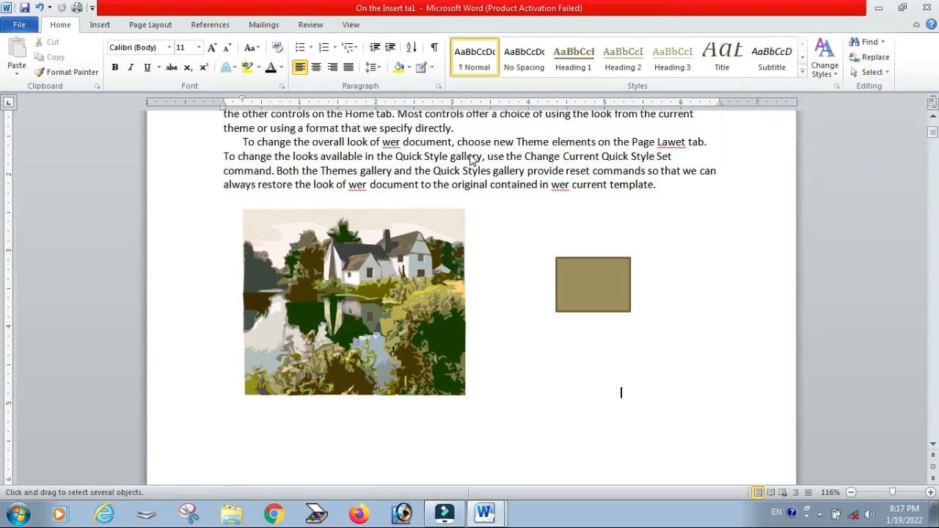
pyautogui.moveTo(469, 154)
pyautogui.mouseDown()
pyautogui.moveTo(602, 174)
pyautogui.moveTo(349, 150)
pyautogui.moveTo(530, 171)
pyautogui.mouseUp()
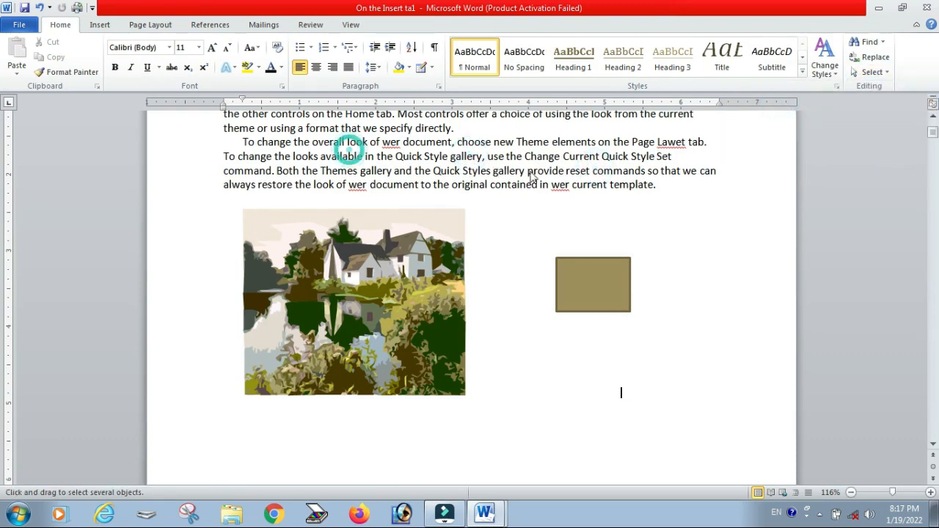
pyautogui.click(421, 274)
pyautogui.click(624, 287)
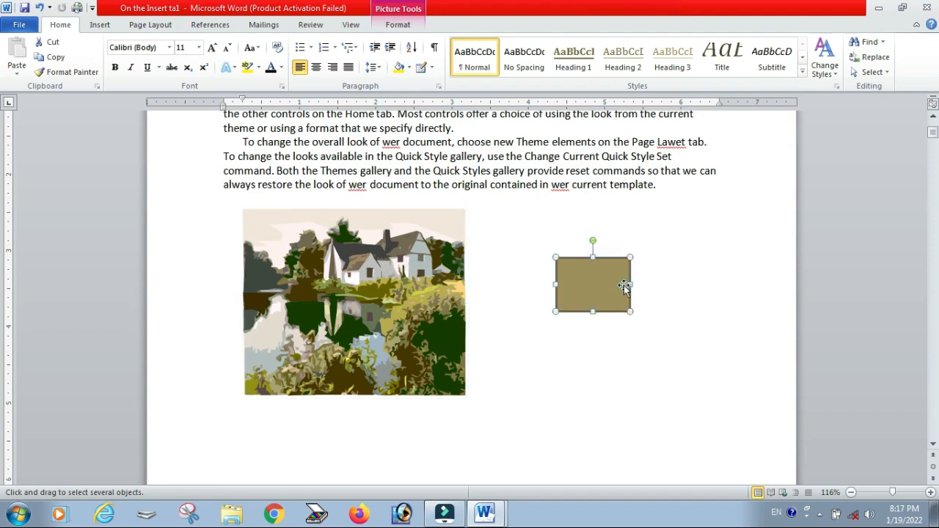
pyautogui.click(417, 279)
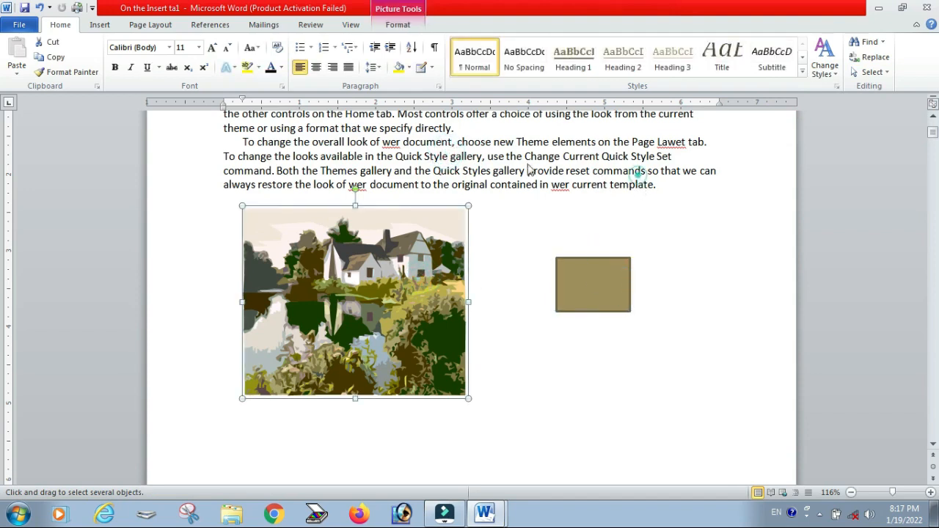
# Step: Try to select all text with similar formatting to the picture, then place the cursor back in the text
pyautogui.click(870, 72)
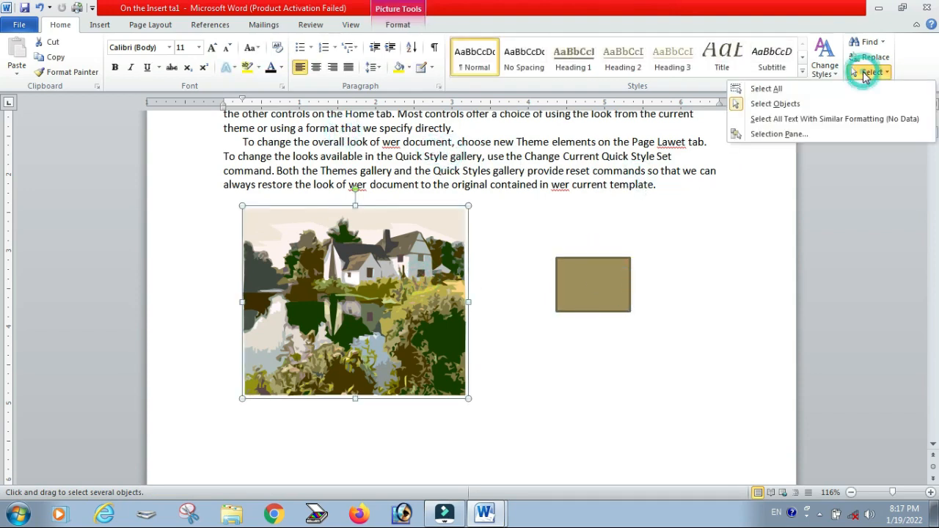
pyautogui.click(773, 120)
pyautogui.click(676, 228)
pyautogui.scroll(4, 318, 248)
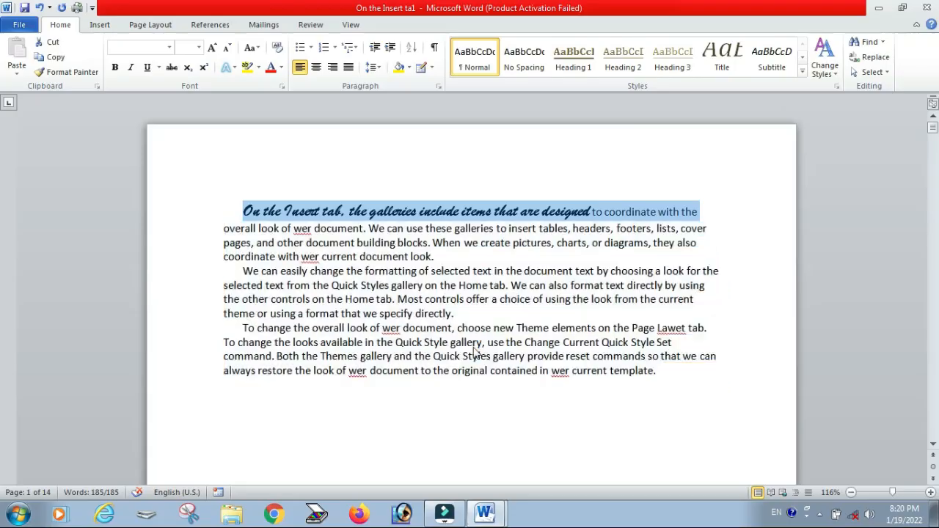
pyautogui.keyDown('shift'); pyautogui.click(557, 396); pyautogui.keyUp('shift')
pyautogui.click(590, 391)
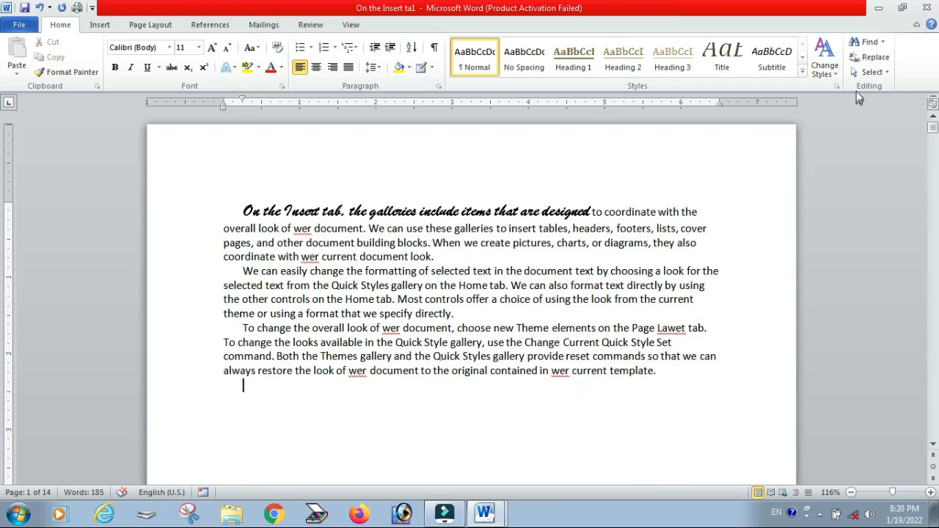
# Step: Apply the Heading 1 style to 'On the Insert tab, the galleries include' in the first line
pyautogui.click(874, 73)
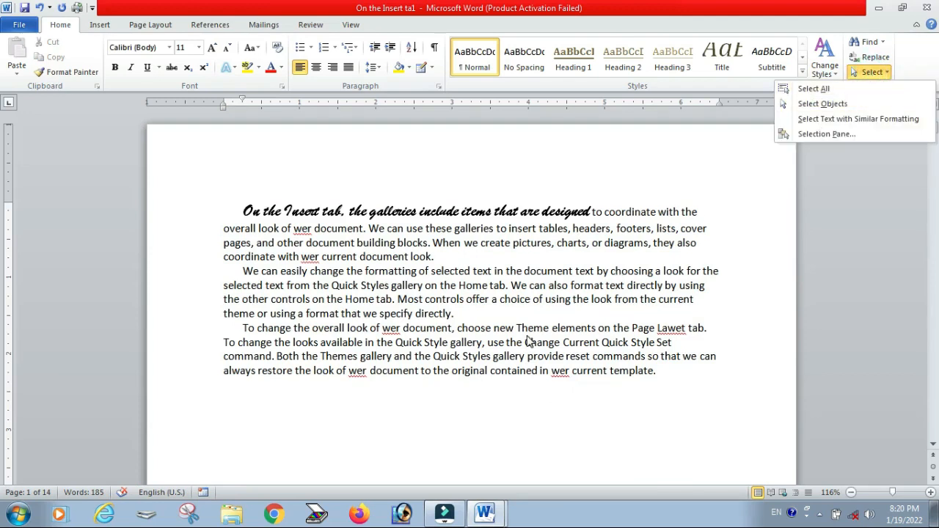
pyautogui.click(319, 189)
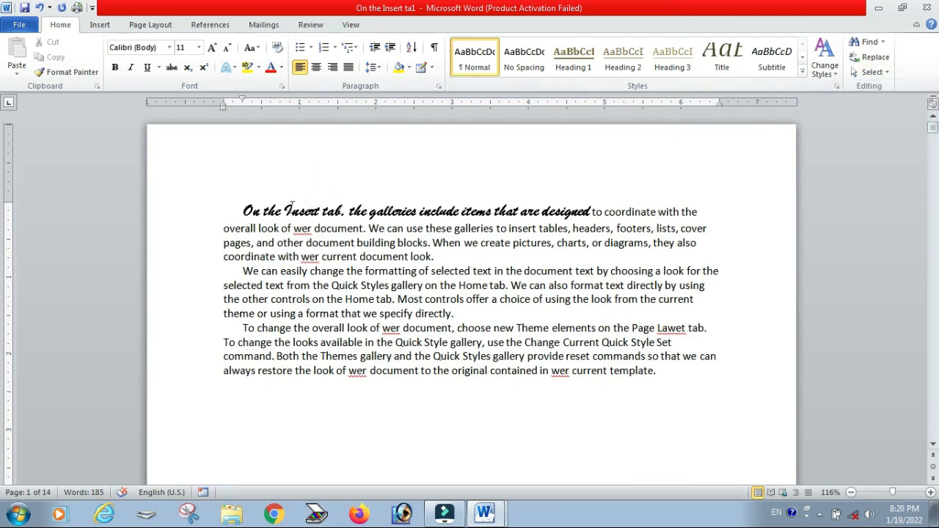
pyautogui.moveTo(245, 212); pyautogui.dragTo(462, 213)
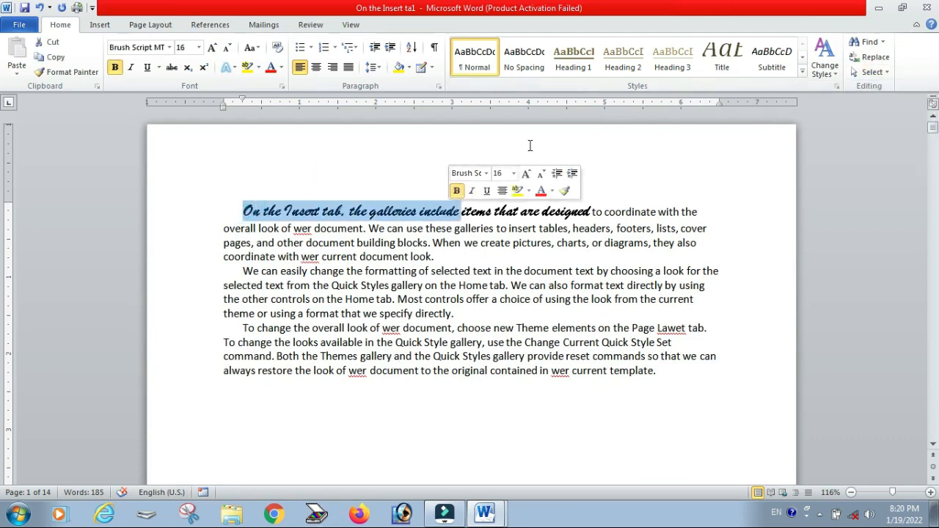
pyautogui.click(589, 68)
# Step: Apply the Title style to 'Style gallery, use' in the third paragraph
pyautogui.moveTo(424, 343); pyautogui.dragTo(505, 343)
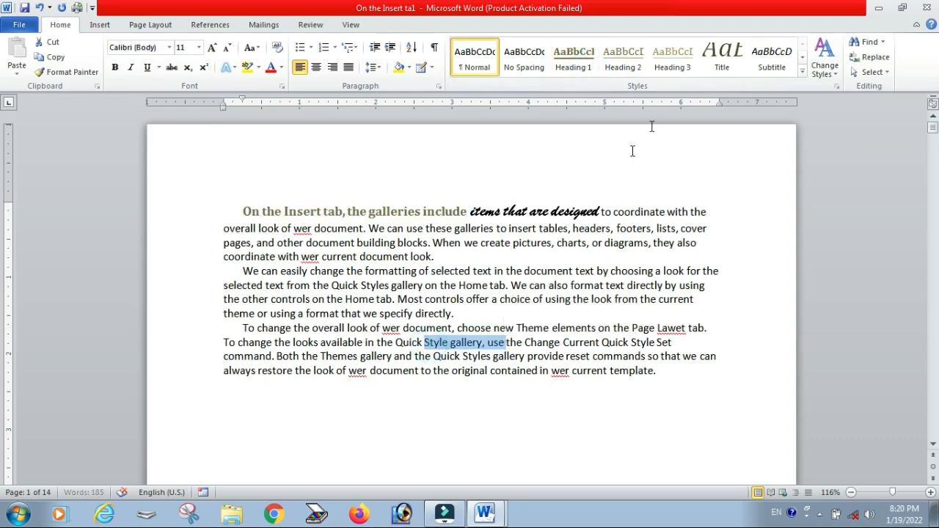
pyautogui.click(716, 62)
# Step: Apply the Subtitle style to the end of the first paragraph and the start of the second paragraph
pyautogui.moveTo(301, 257); pyautogui.dragTo(364, 271)
pyautogui.click(772, 59)
pyautogui.scroll(-3, 712, 330)
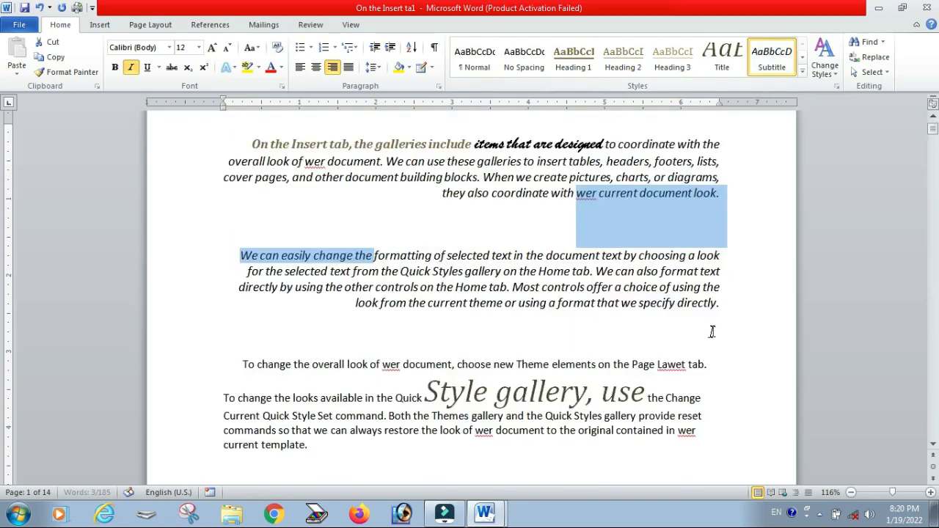
pyautogui.click(719, 333)
pyautogui.scroll(2, 573, 317)
pyautogui.scroll(-2, 572, 317)
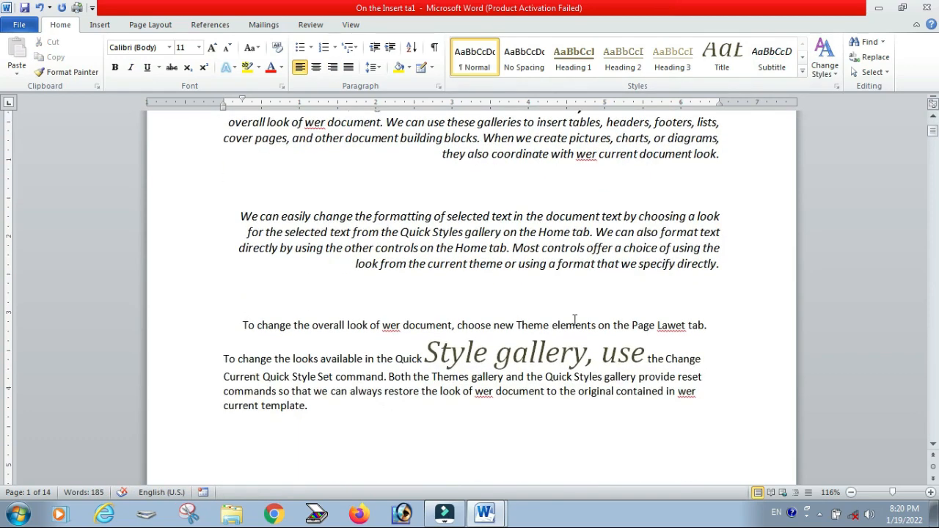
# Step: Select all text with formatting similar to the current paragraph and review the selection
pyautogui.click(859, 72)
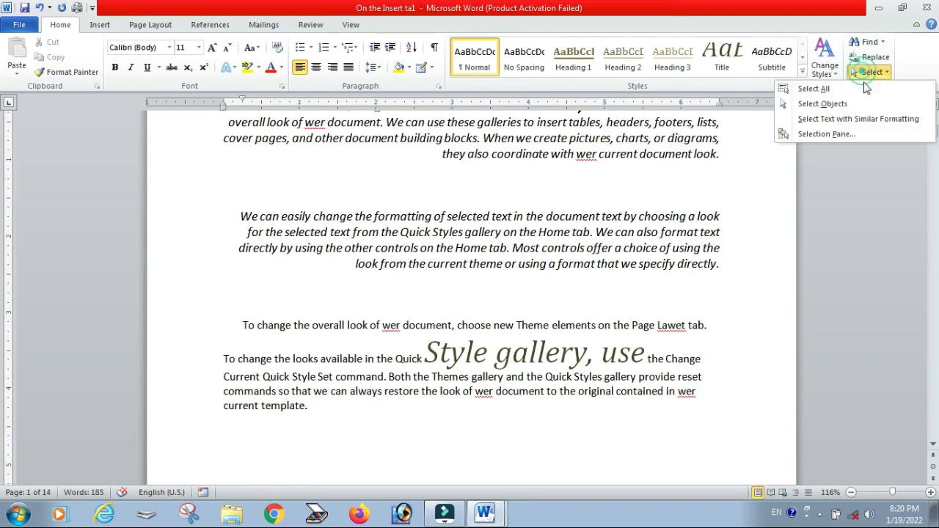
pyautogui.click(840, 119)
pyautogui.scroll(2, 700, 229)
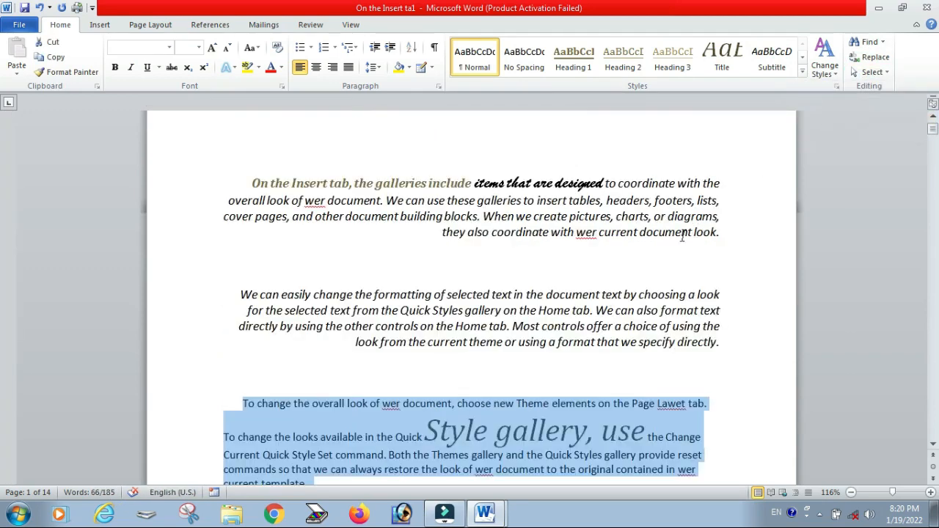
pyautogui.scroll(-3, 682, 237)
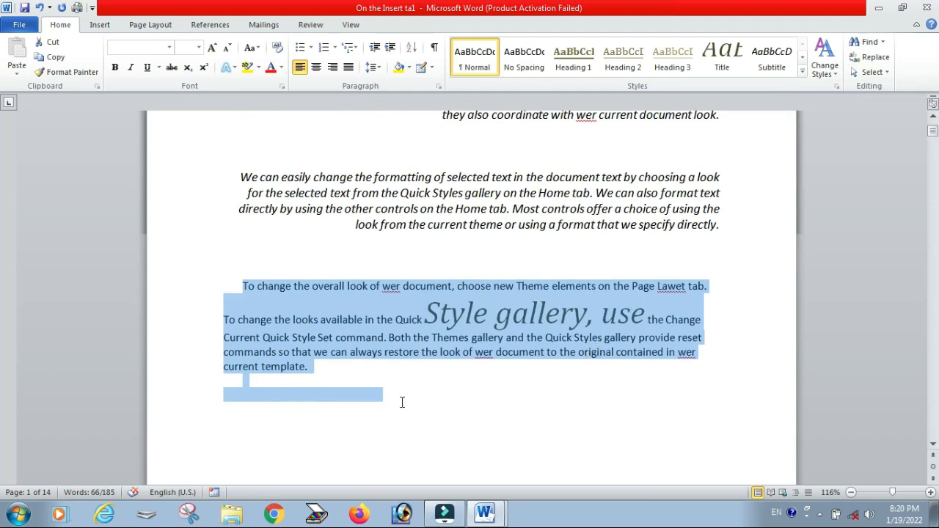
pyautogui.scroll(3, 402, 402)
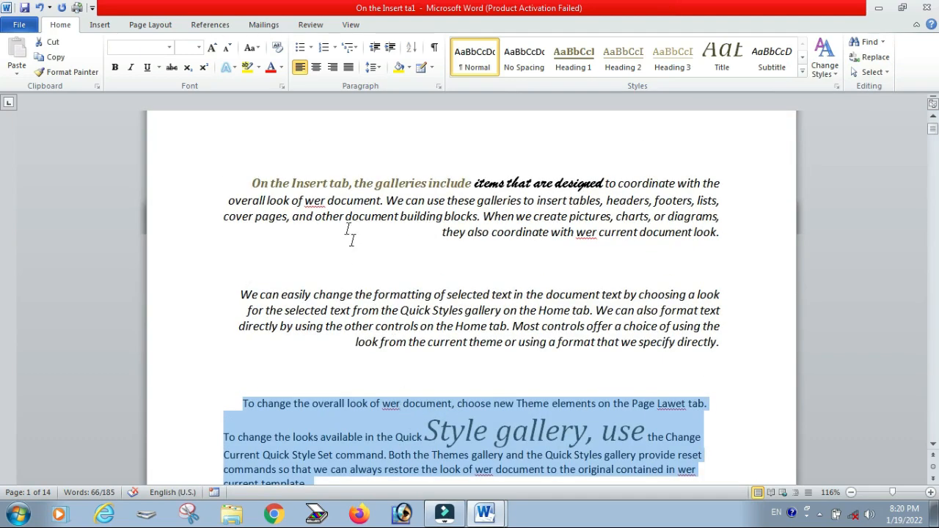
pyautogui.scroll(-3, 594, 340)
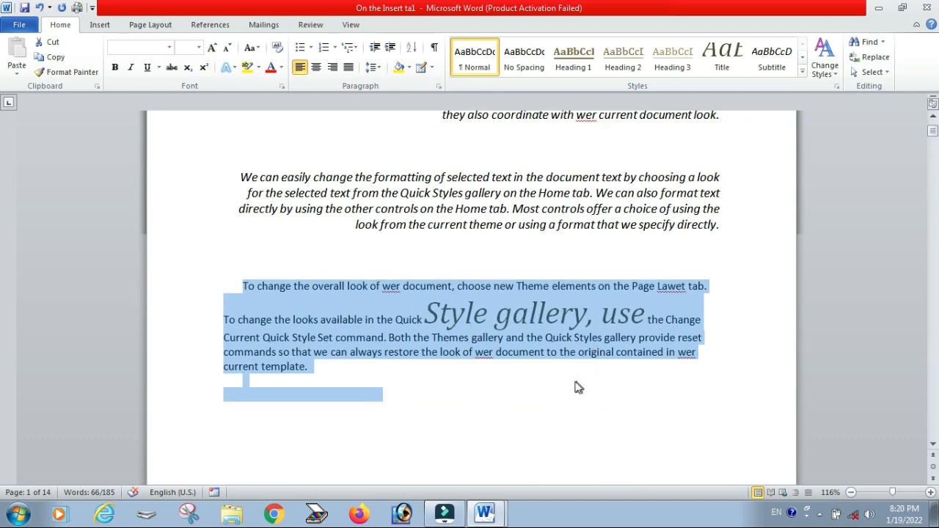
pyautogui.scroll(3, 582, 367)
pyautogui.scroll(-2, 593, 344)
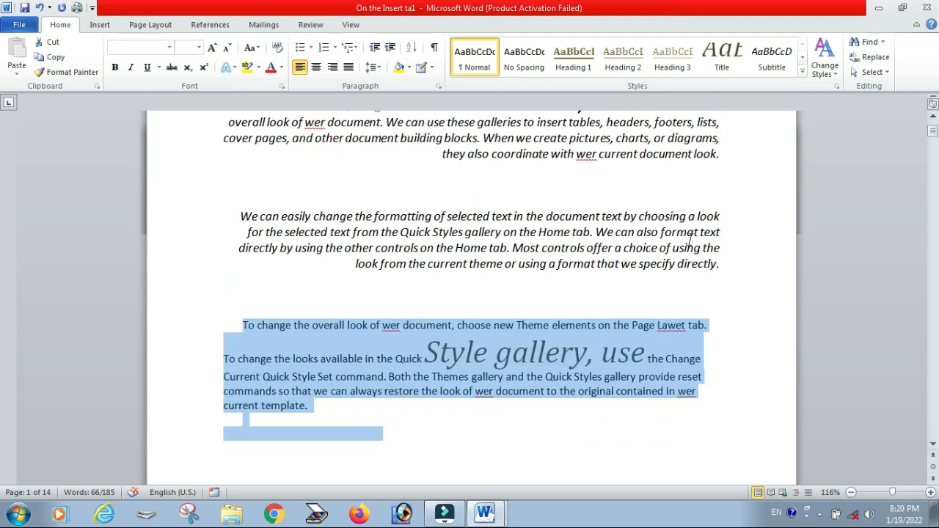
pyautogui.scroll(3, 690, 241)
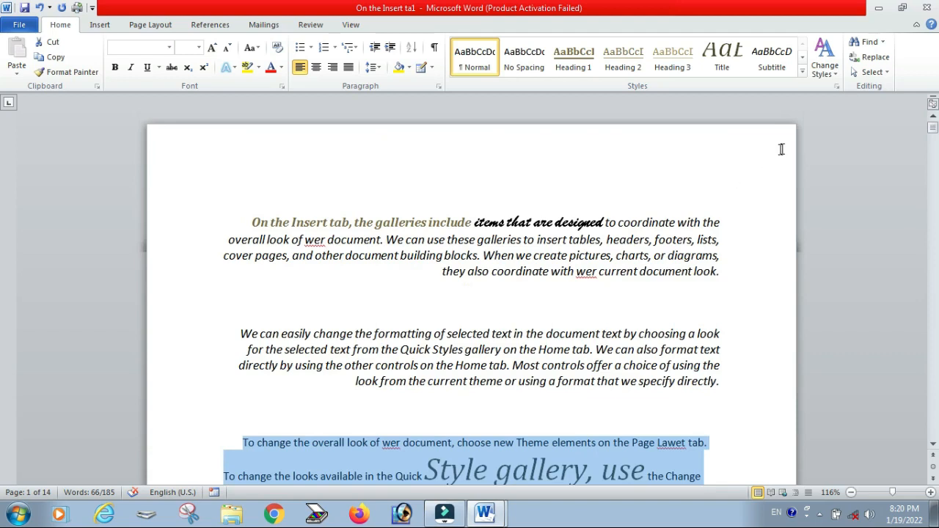
# Step: Open the Selection Pane and deselect the text in the document
pyautogui.click(881, 73)
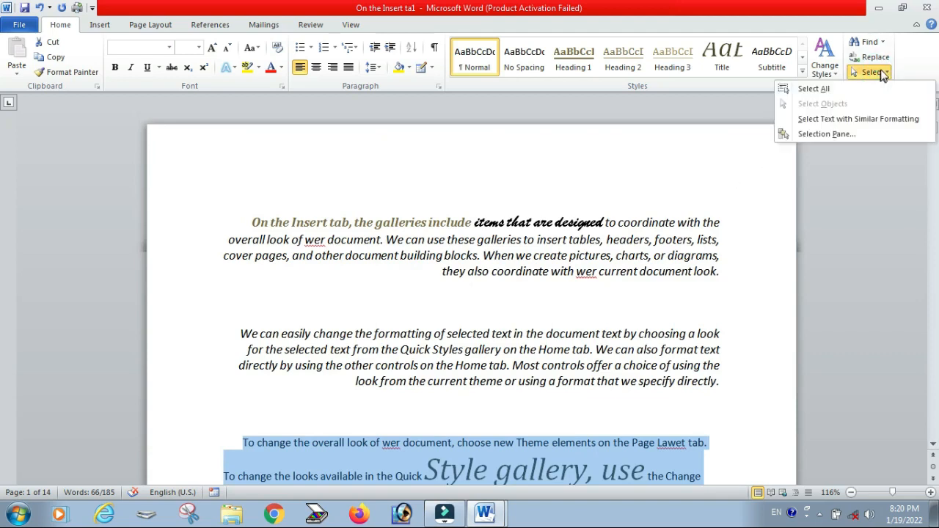
pyautogui.click(820, 135)
pyautogui.scroll(-6, 342, 329)
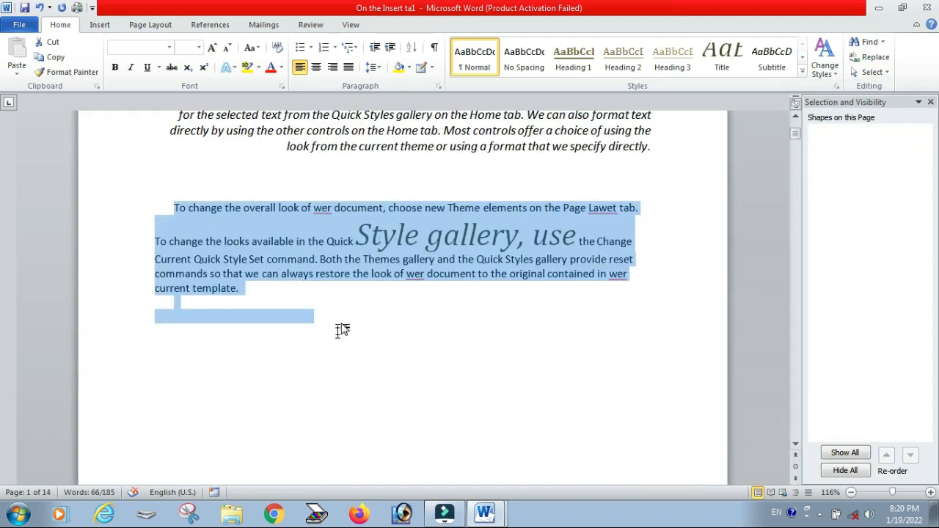
pyautogui.click(341, 321)
# Step: Insert the house-by-the-lake clip art from the Clip Art pane into the document
pyautogui.click(100, 24)
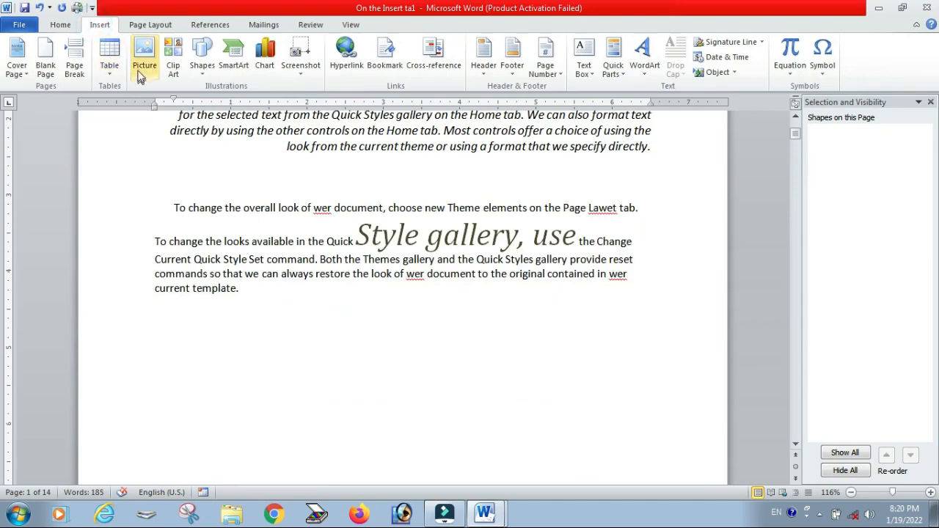
pyautogui.click(174, 70)
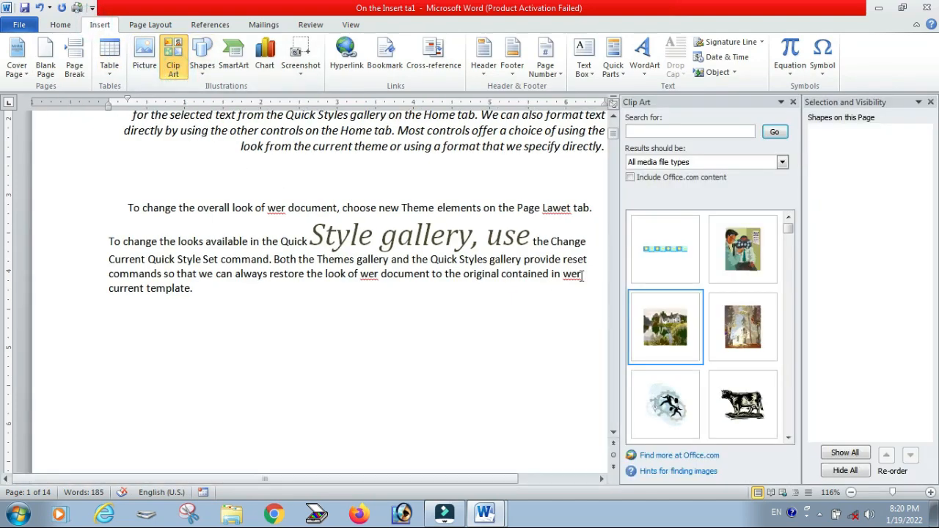
pyautogui.click(665, 326)
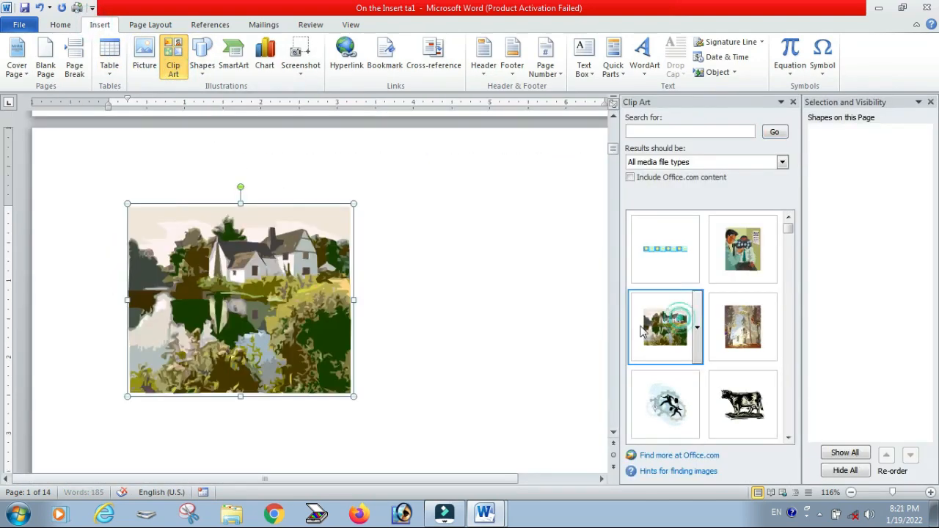
pyautogui.click(440, 241)
# Step: Draw a small rectangle shape, about 0.69 by 0.59 inches, to the right of the picture
pyautogui.click(101, 25)
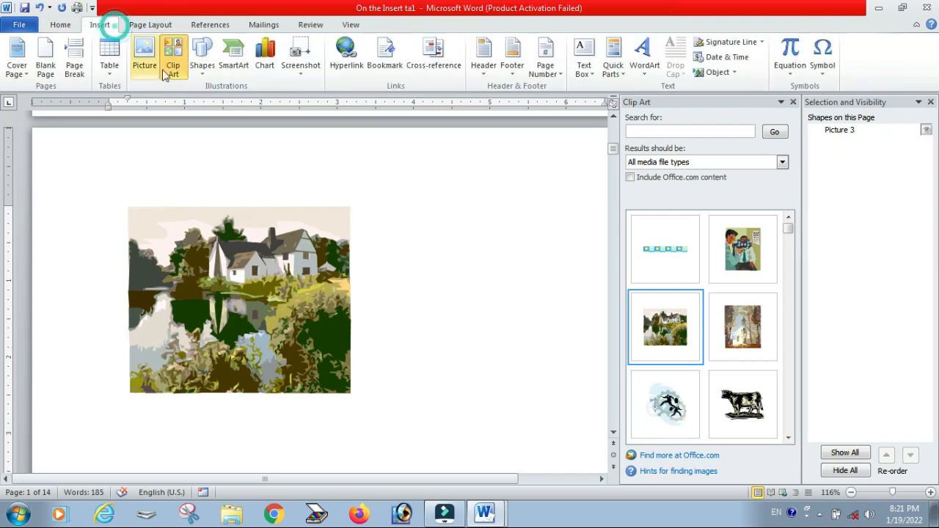
pyautogui.click(204, 69)
pyautogui.click(238, 100)
pyautogui.moveTo(426, 262); pyautogui.dragTo(472, 315)
pyautogui.click(533, 365)
pyautogui.click(465, 300)
pyautogui.click(298, 295)
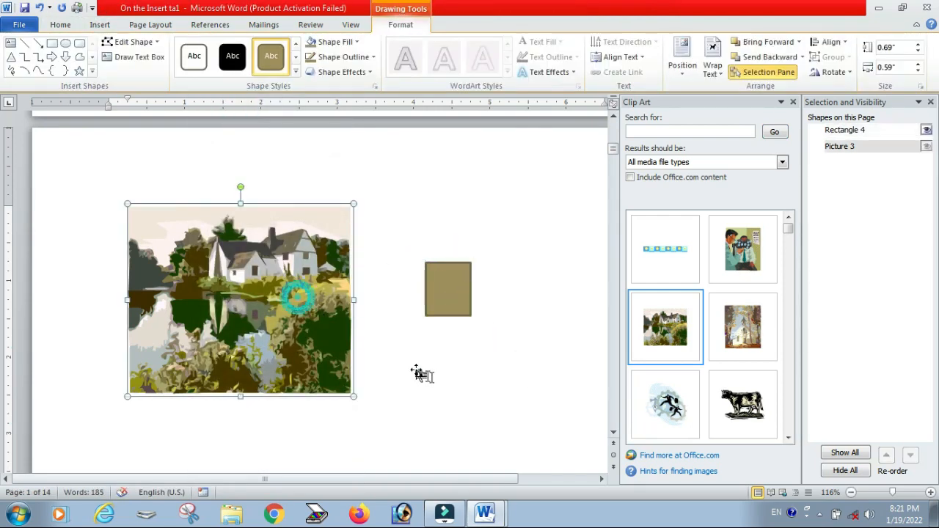
pyautogui.click(432, 376)
# Step: Close the Clip Art pane and select the picture and then the rectangle from the Selection Pane
pyautogui.click(793, 102)
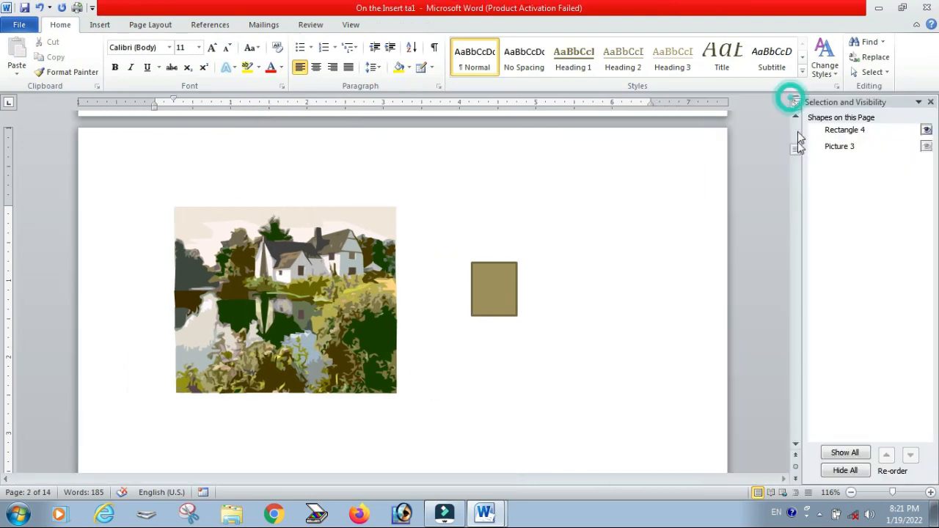
pyautogui.click(841, 147)
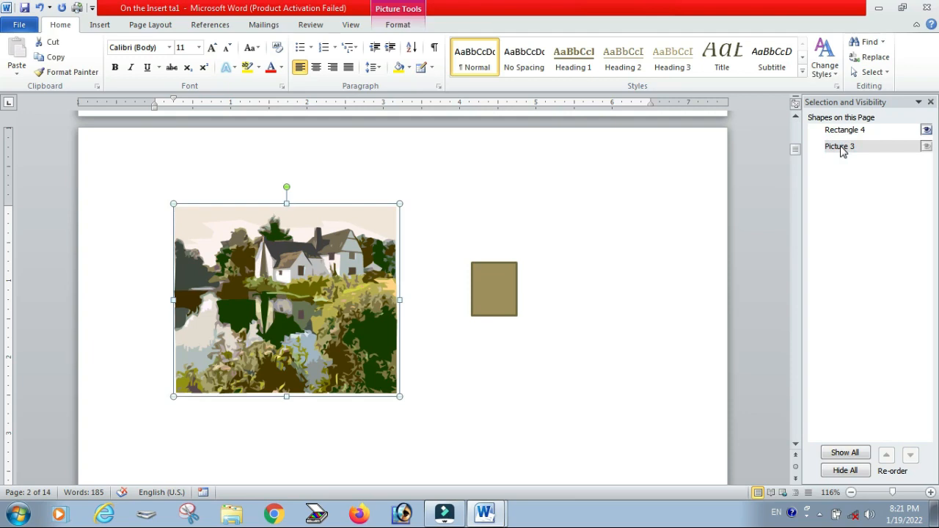
pyautogui.click(837, 133)
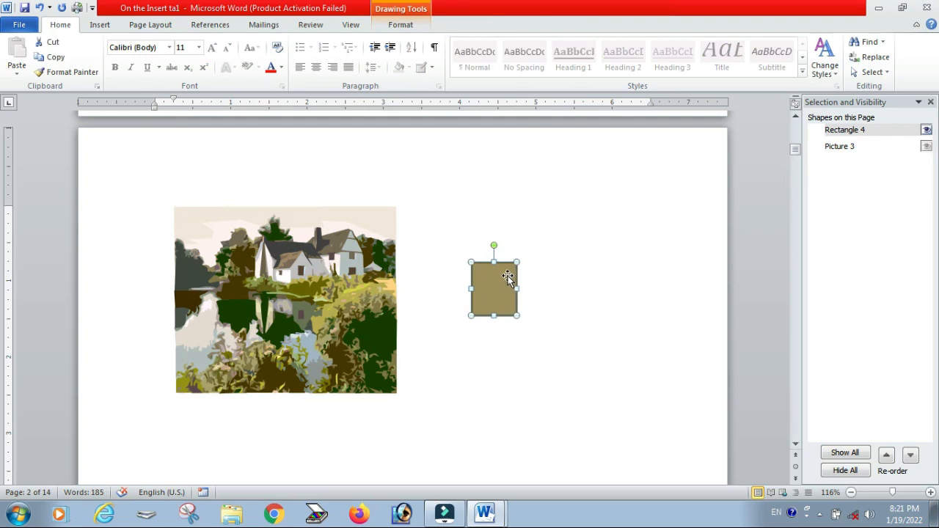
# Step: Toggle the rectangle's visibility off and on, and try hiding all shapes from the Selection Pane
pyautogui.click(927, 130)
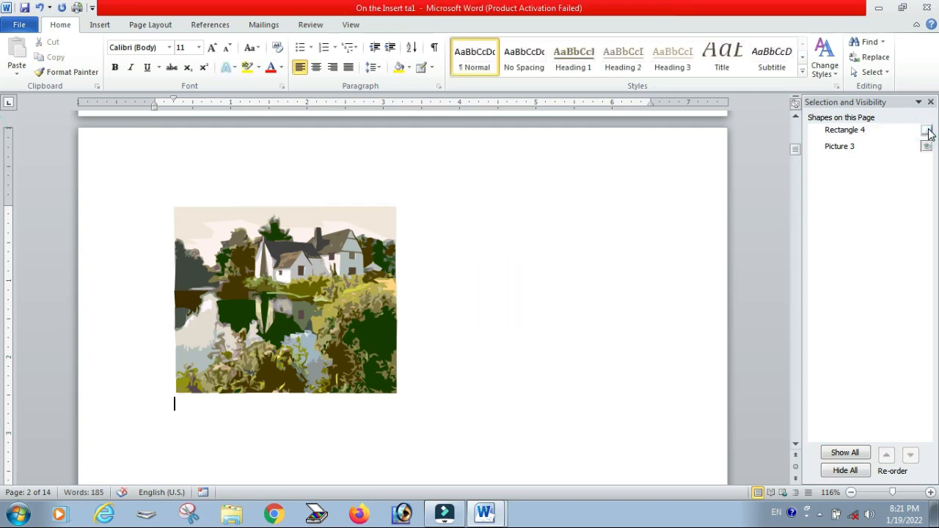
pyautogui.click(927, 130)
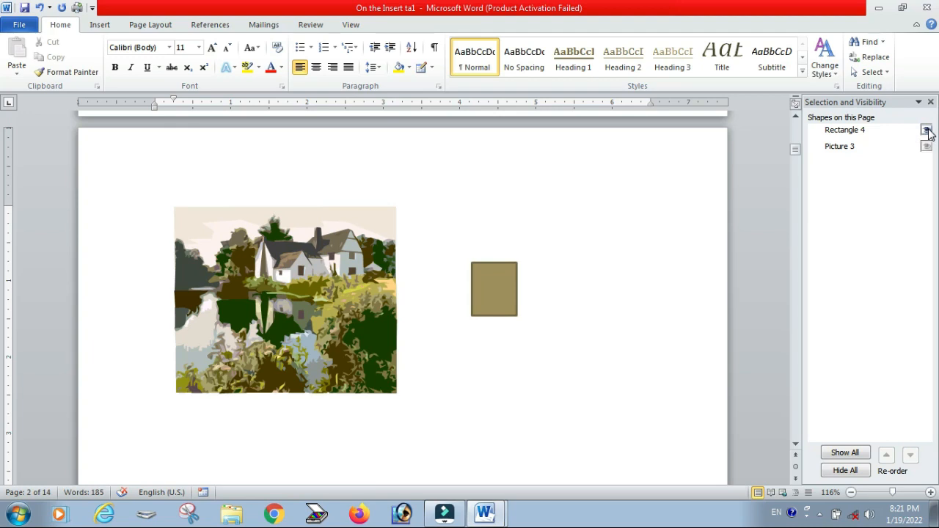
pyautogui.click(926, 130)
pyautogui.click(927, 130)
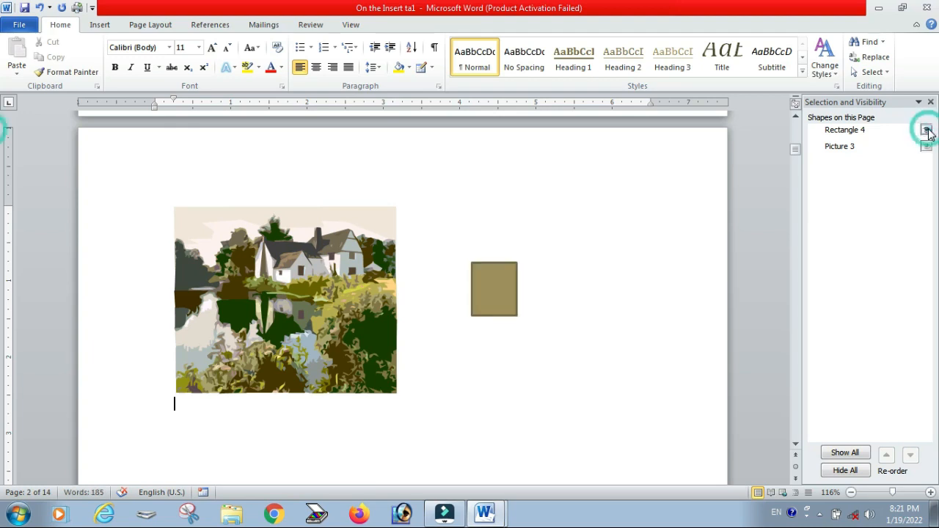
pyautogui.click(927, 130)
pyautogui.click(927, 130)
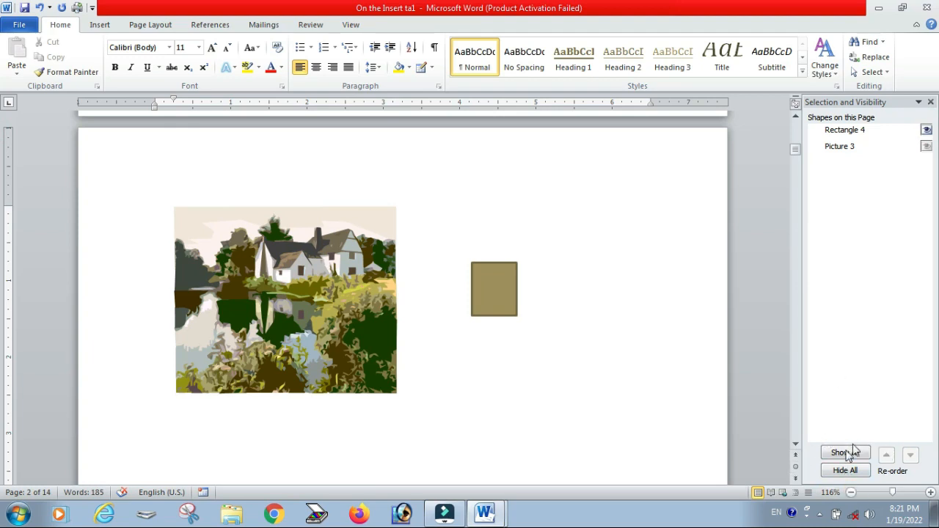
pyautogui.click(844, 471)
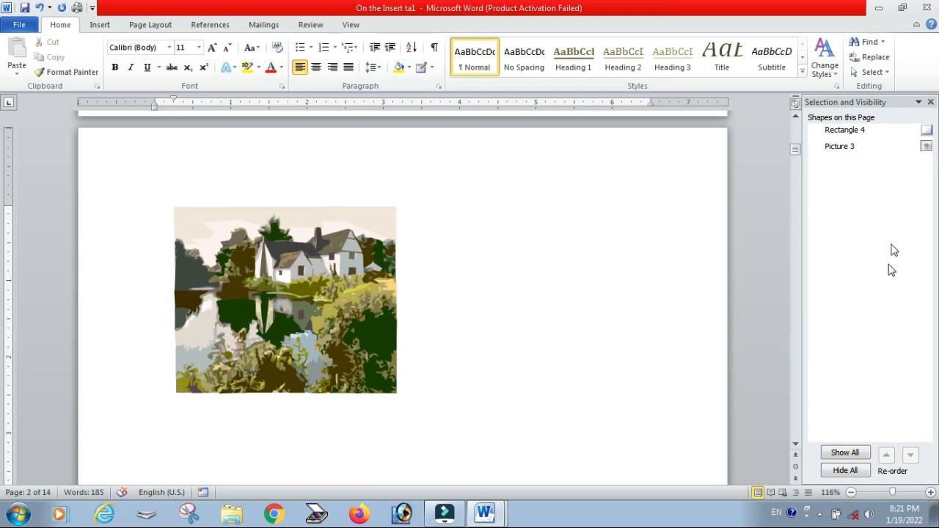
pyautogui.click(926, 131)
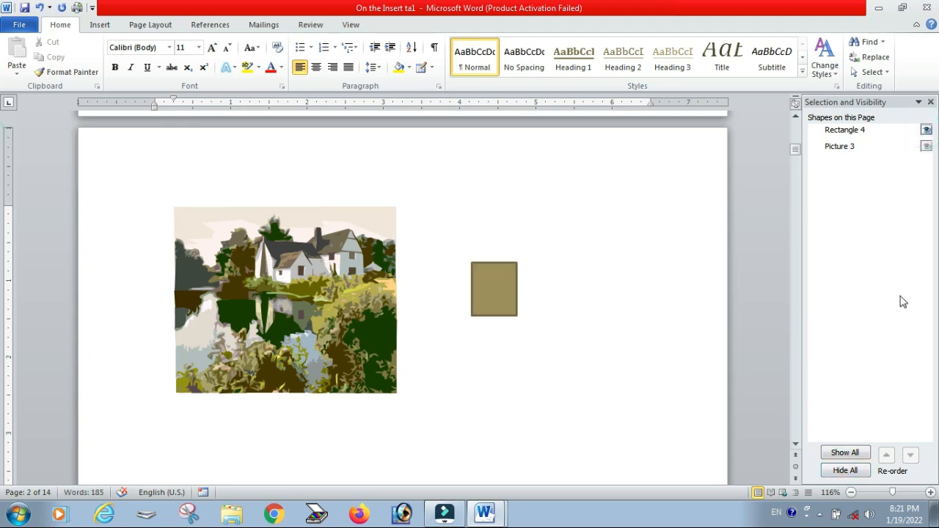
# Step: Select the picture, hide all shapes, then restore visibility of the picture and rectangle
pyautogui.click(322, 340)
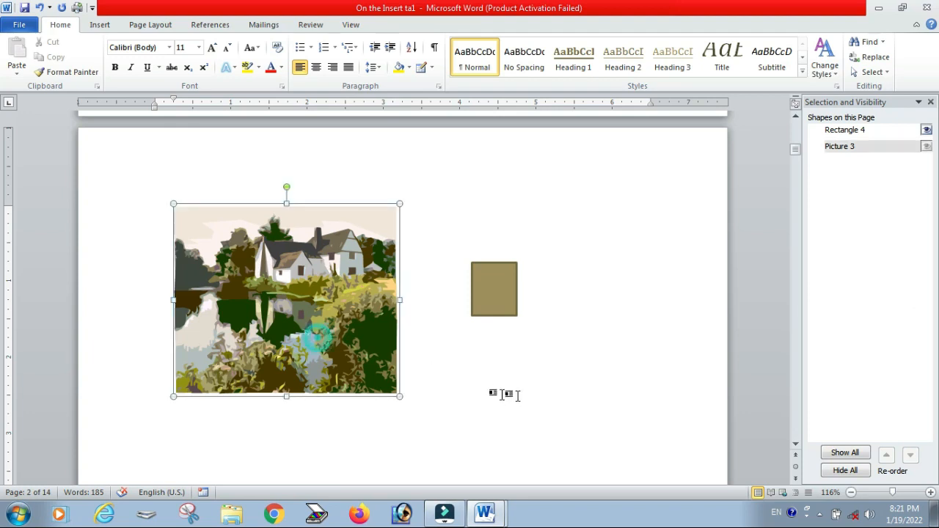
pyautogui.click(534, 394)
pyautogui.click(374, 317)
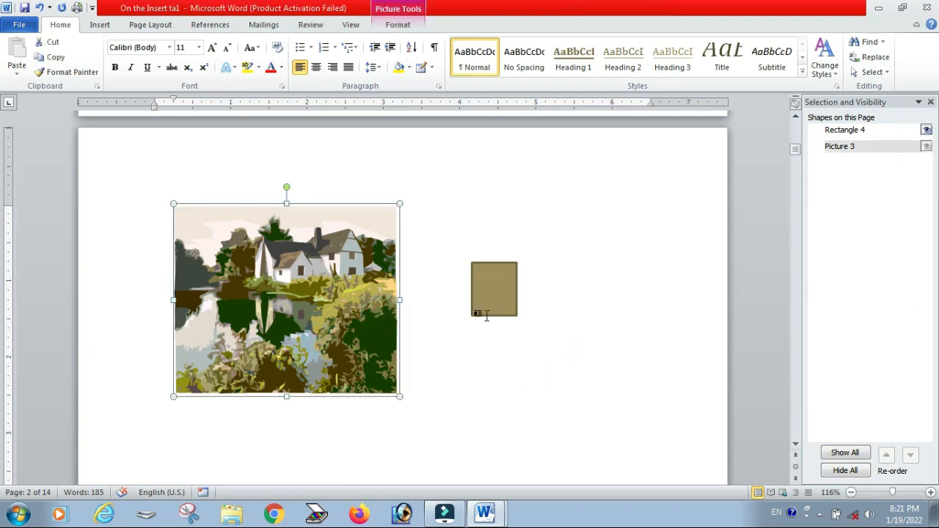
pyautogui.click(844, 470)
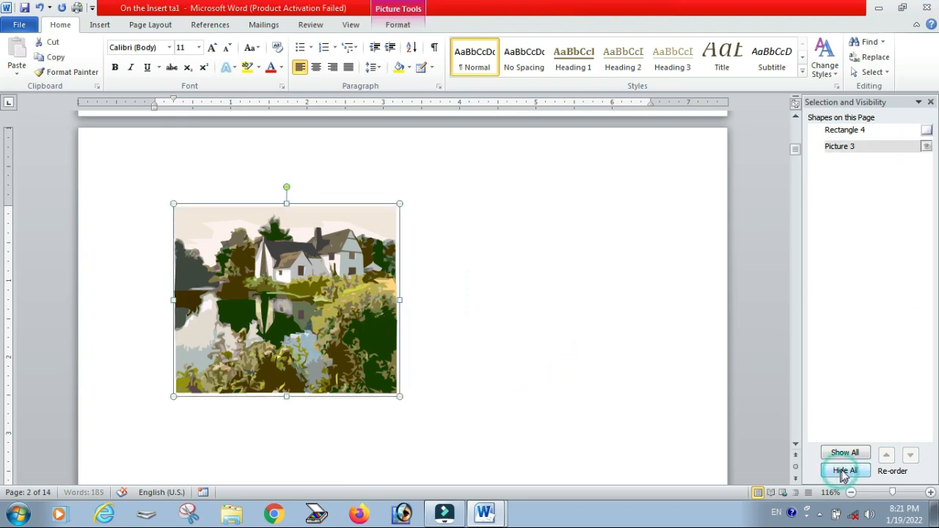
pyautogui.click(602, 380)
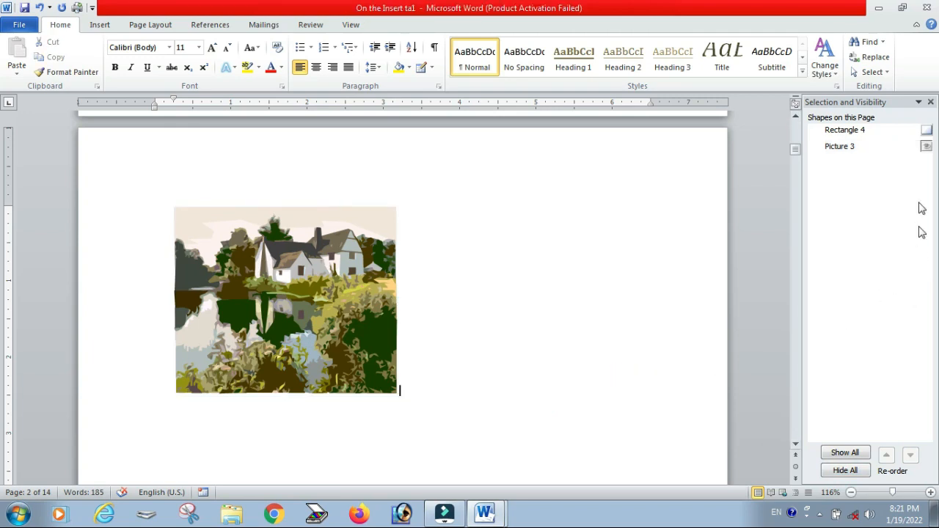
pyautogui.click(926, 146)
pyautogui.click(926, 130)
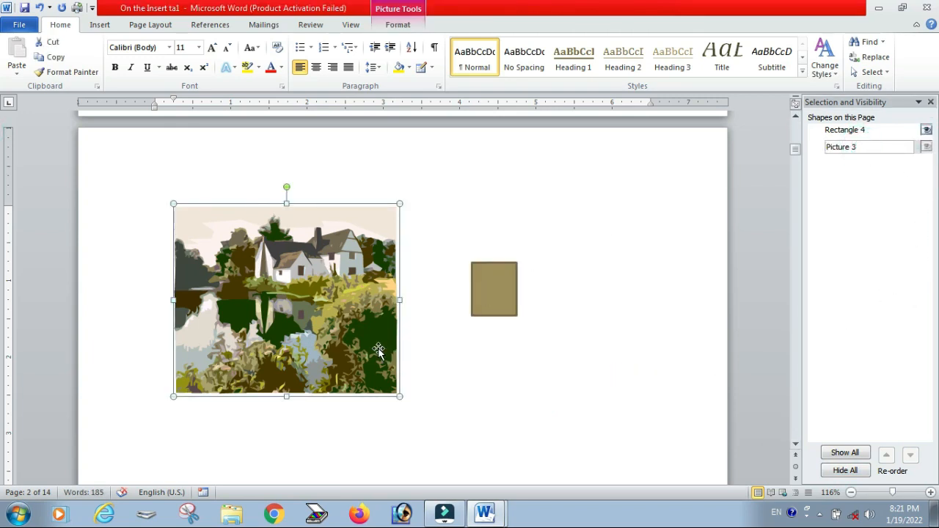
# Step: Set the picture's text wrapping to In Front of Text
pyautogui.click(426, 400)
pyautogui.click(357, 334)
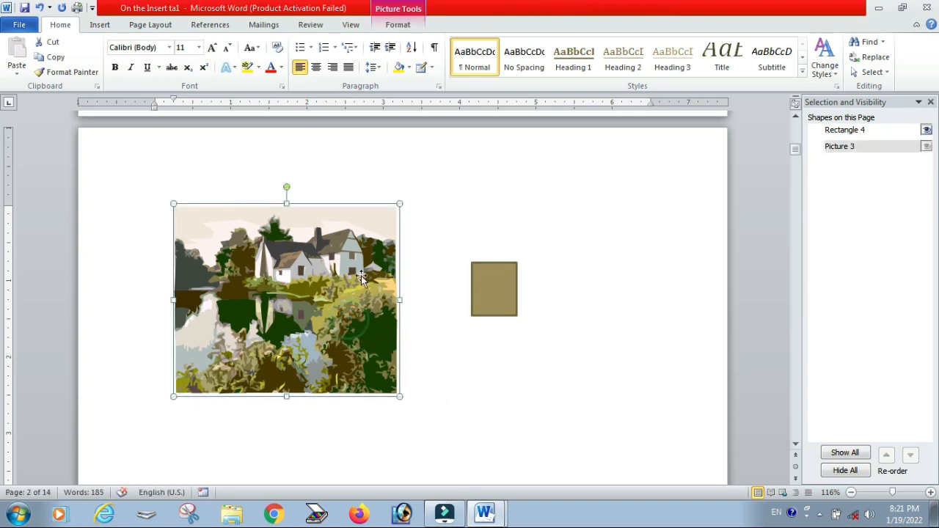
pyautogui.click(398, 24)
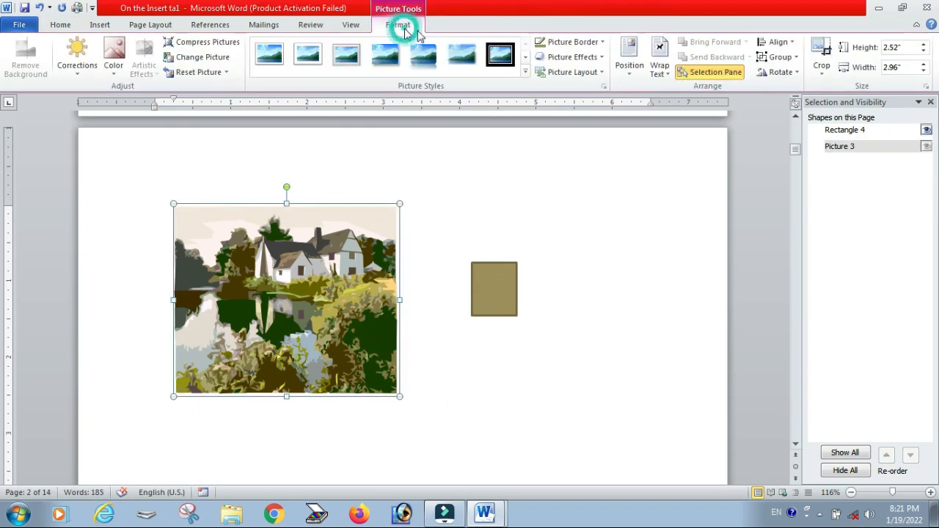
pyautogui.click(660, 67)
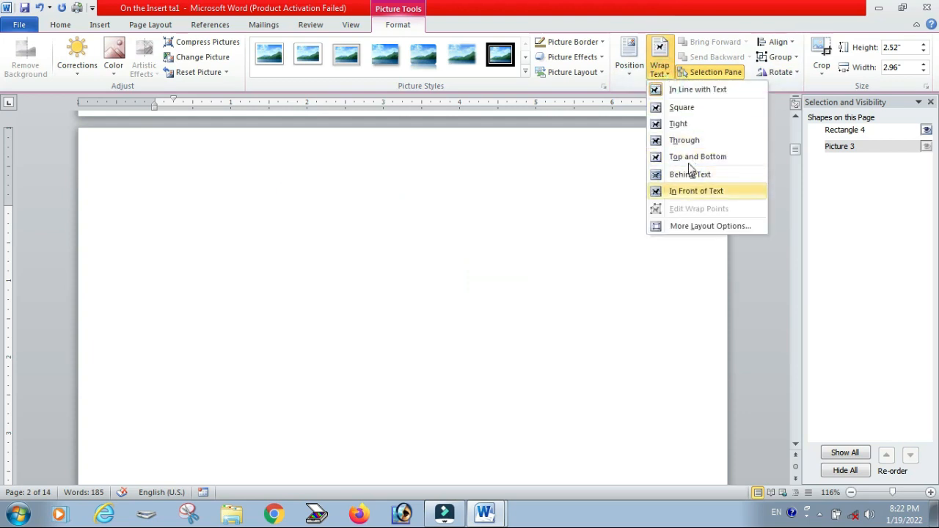
pyautogui.click(682, 192)
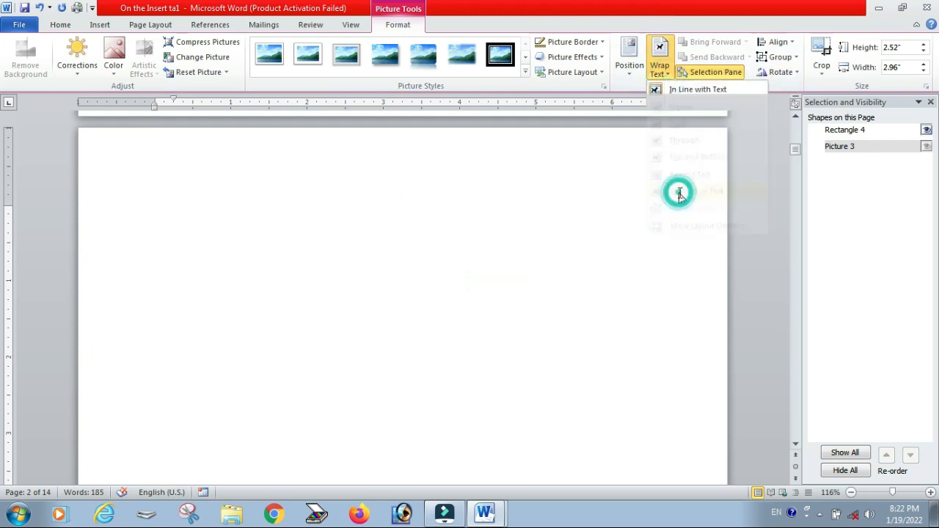
pyautogui.click(592, 245)
# Step: Move the picture into the empty space below the last paragraph, roughly centred on the page
pyautogui.scroll(15, 522, 280)
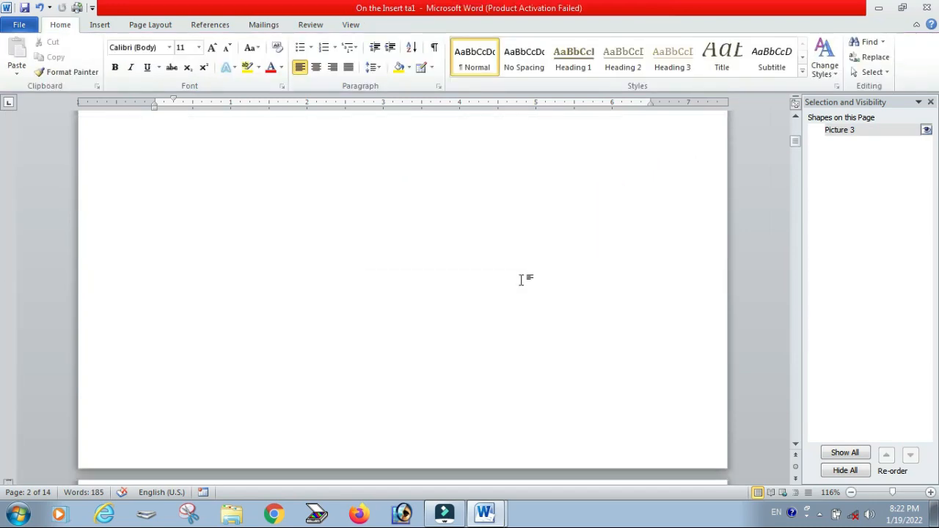
pyautogui.moveTo(345, 178); pyautogui.dragTo(407, 405)
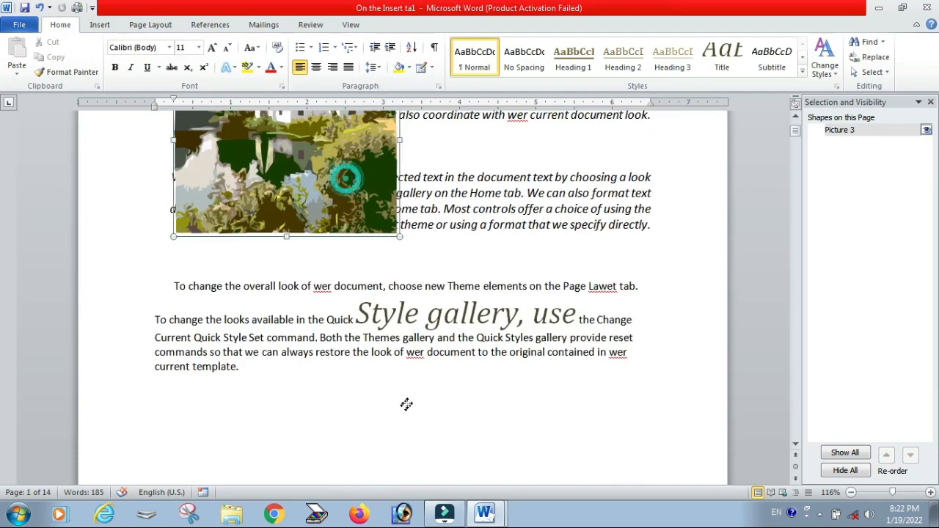
pyautogui.scroll(-3, 407, 405)
pyautogui.moveTo(388, 271); pyautogui.dragTo(414, 363)
pyautogui.scroll(-5, 413, 364)
pyautogui.moveTo(384, 160); pyautogui.dragTo(394, 334)
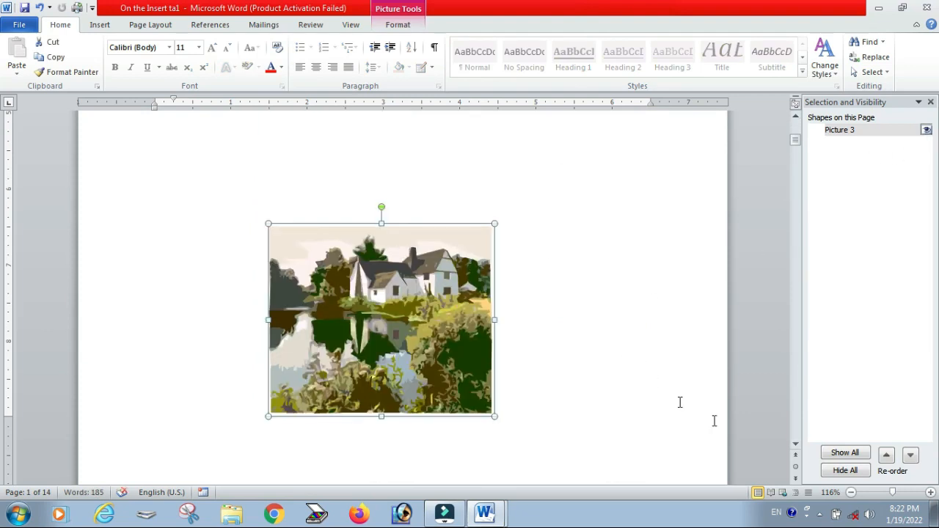
# Step: Draw a rectangle about 1.3 in tall and 1.13 in wide to the right of the picture
pyautogui.click(849, 456)
pyautogui.click(100, 24)
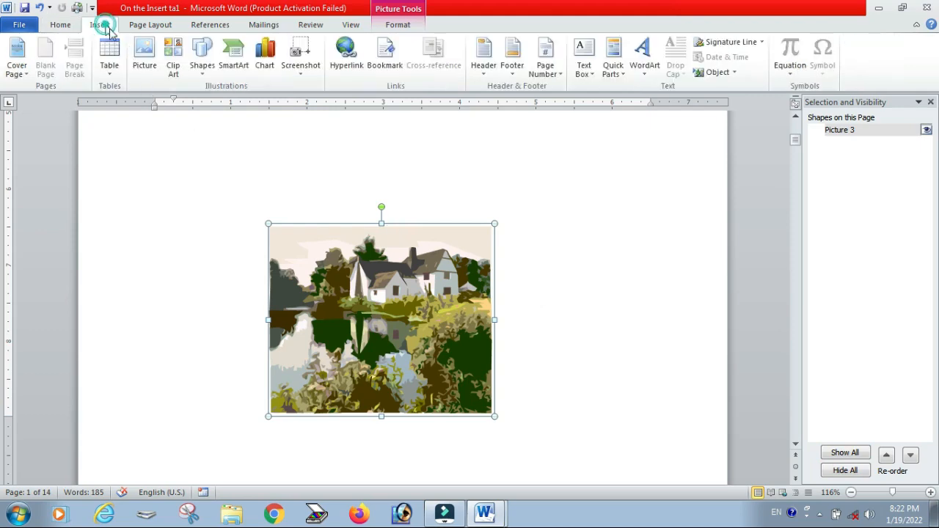
pyautogui.click(202, 55)
pyautogui.click(238, 100)
pyautogui.moveTo(526, 260); pyautogui.dragTo(614, 360)
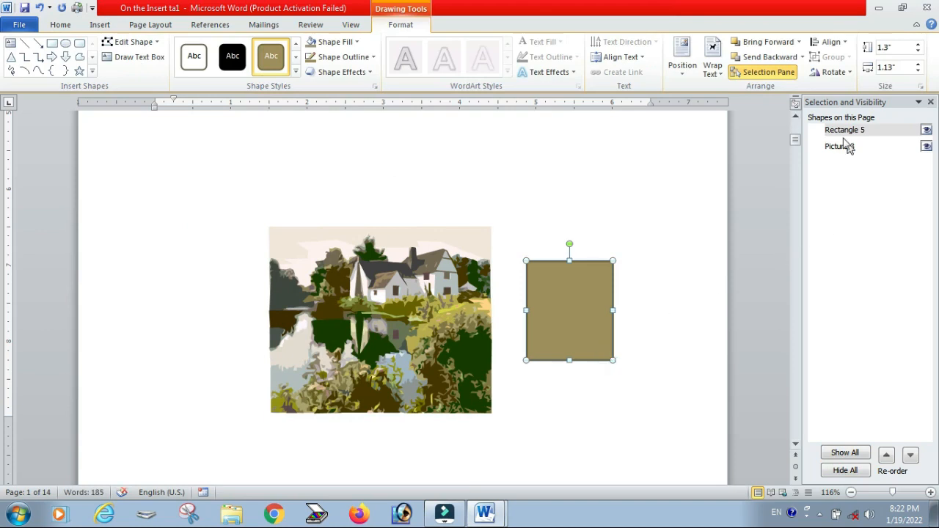
# Step: Toggle the picture's visibility off and back on in the Selection Pane
pyautogui.click(927, 149)
pyautogui.click(928, 150)
# Step: Select the picture, open its text wrapping options, and nudge the picture slightly down and to the right
pyautogui.click(405, 306)
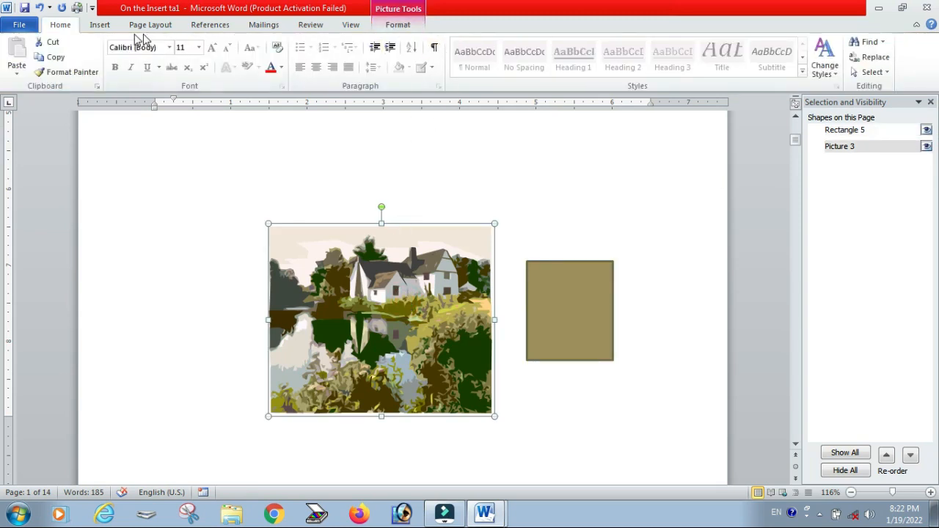
pyautogui.click(397, 27)
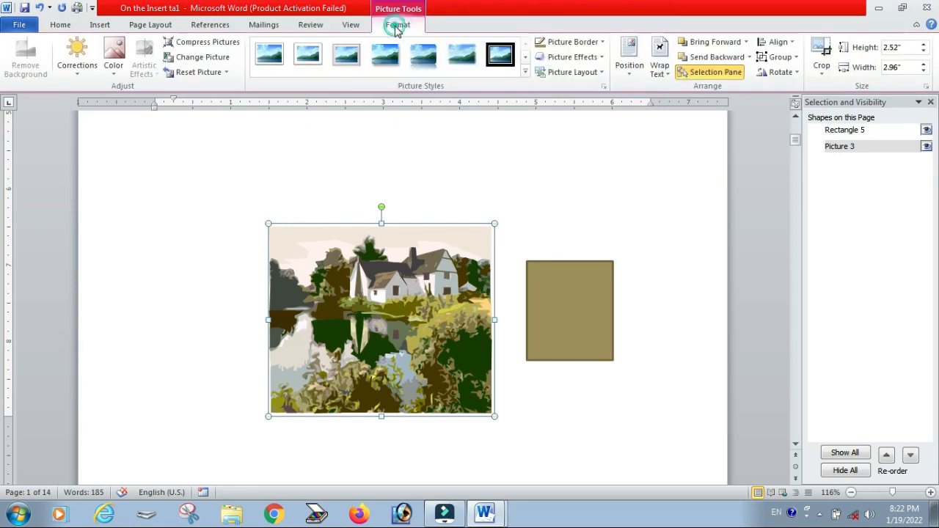
pyautogui.click(659, 73)
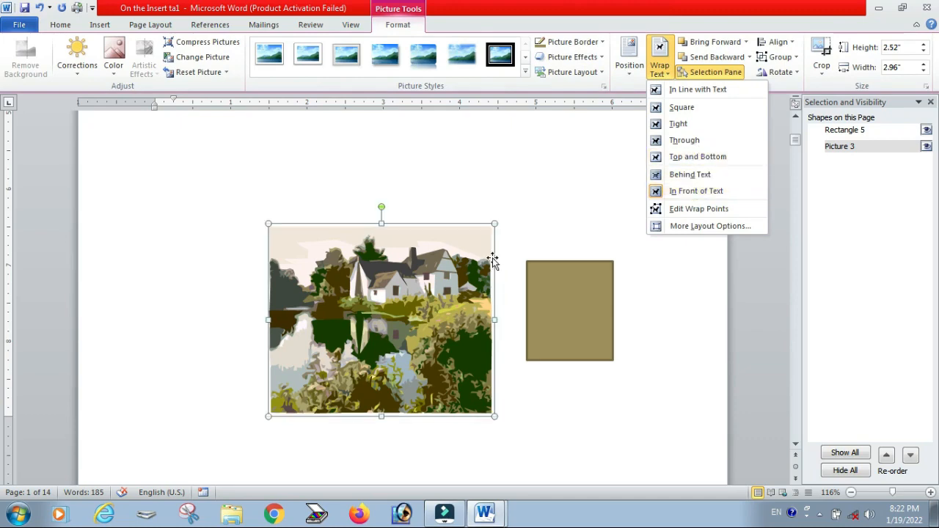
pyautogui.click(384, 325)
pyautogui.moveTo(384, 325); pyautogui.dragTo(403, 338)
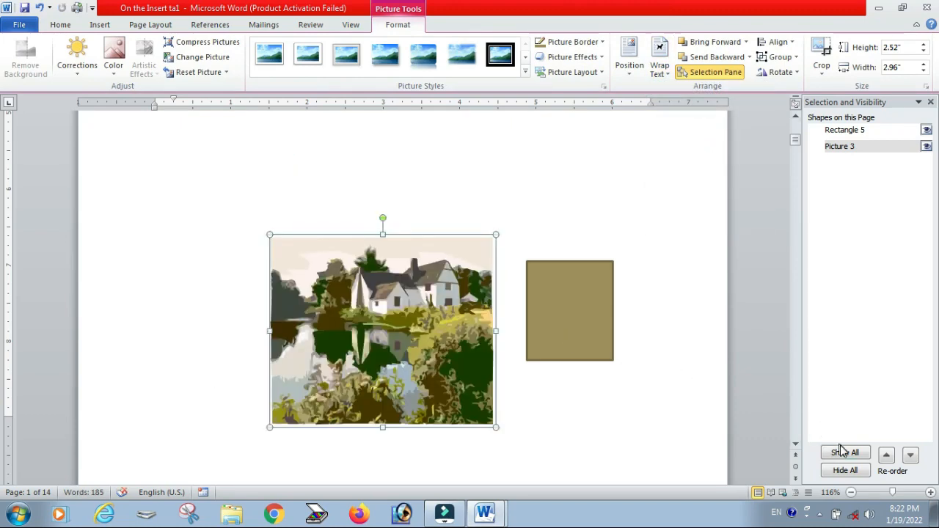
# Step: Hide all shapes on the page, then show all shapes again
pyautogui.click(843, 471)
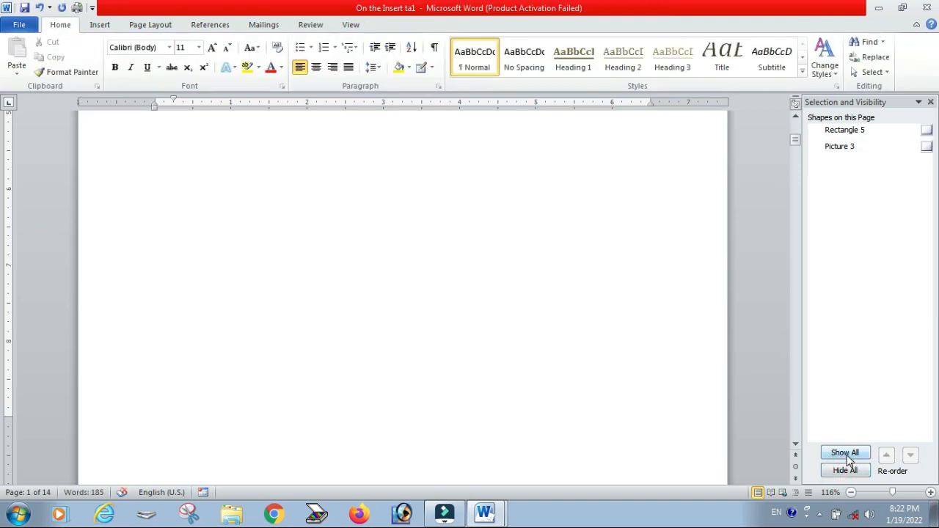
pyautogui.click(845, 455)
pyautogui.click(845, 471)
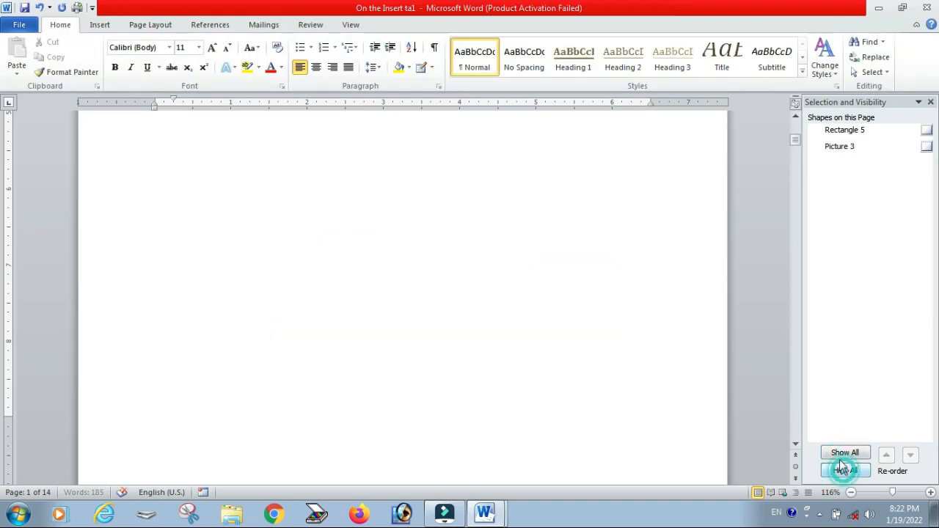
pyautogui.click(840, 453)
pyautogui.click(838, 472)
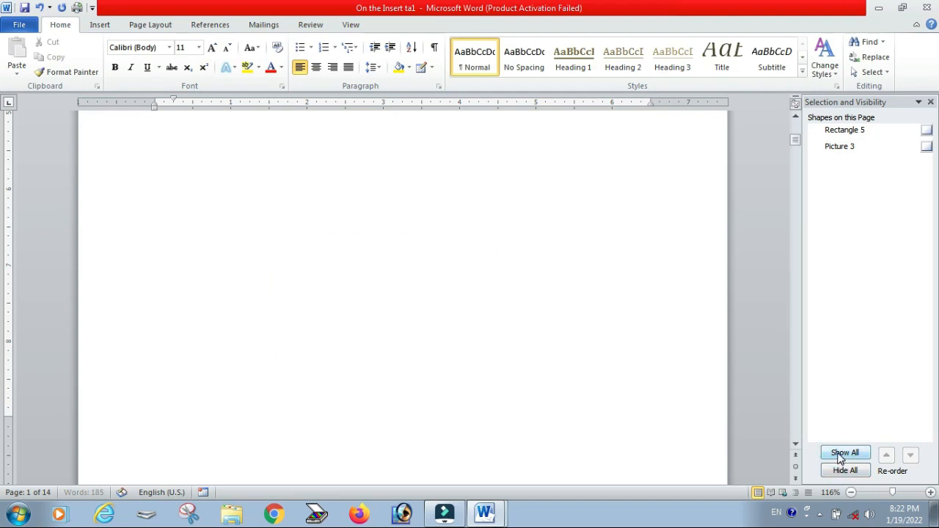
pyautogui.click(844, 452)
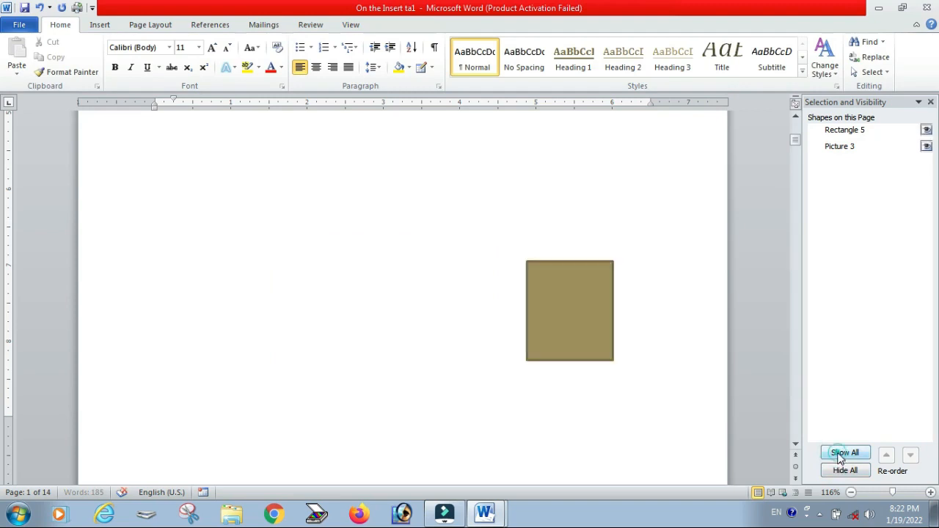
# Step: Hide and re-show the picture from the Selection Pane, then close the Selection Pane
pyautogui.click(927, 147)
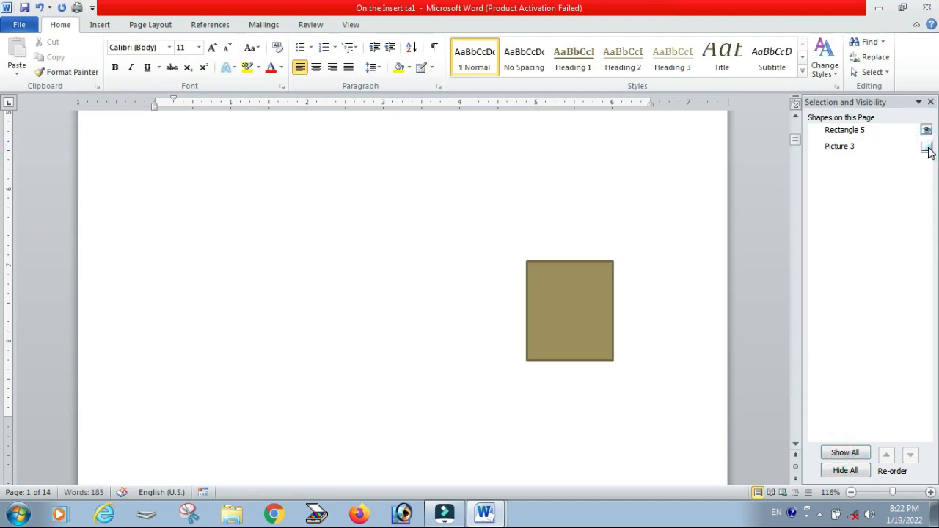
pyautogui.click(927, 147)
pyautogui.click(930, 102)
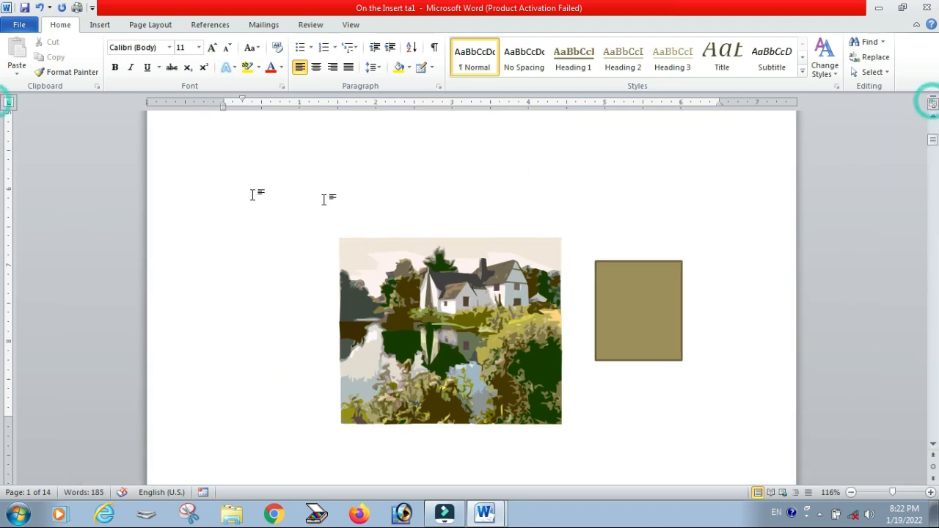